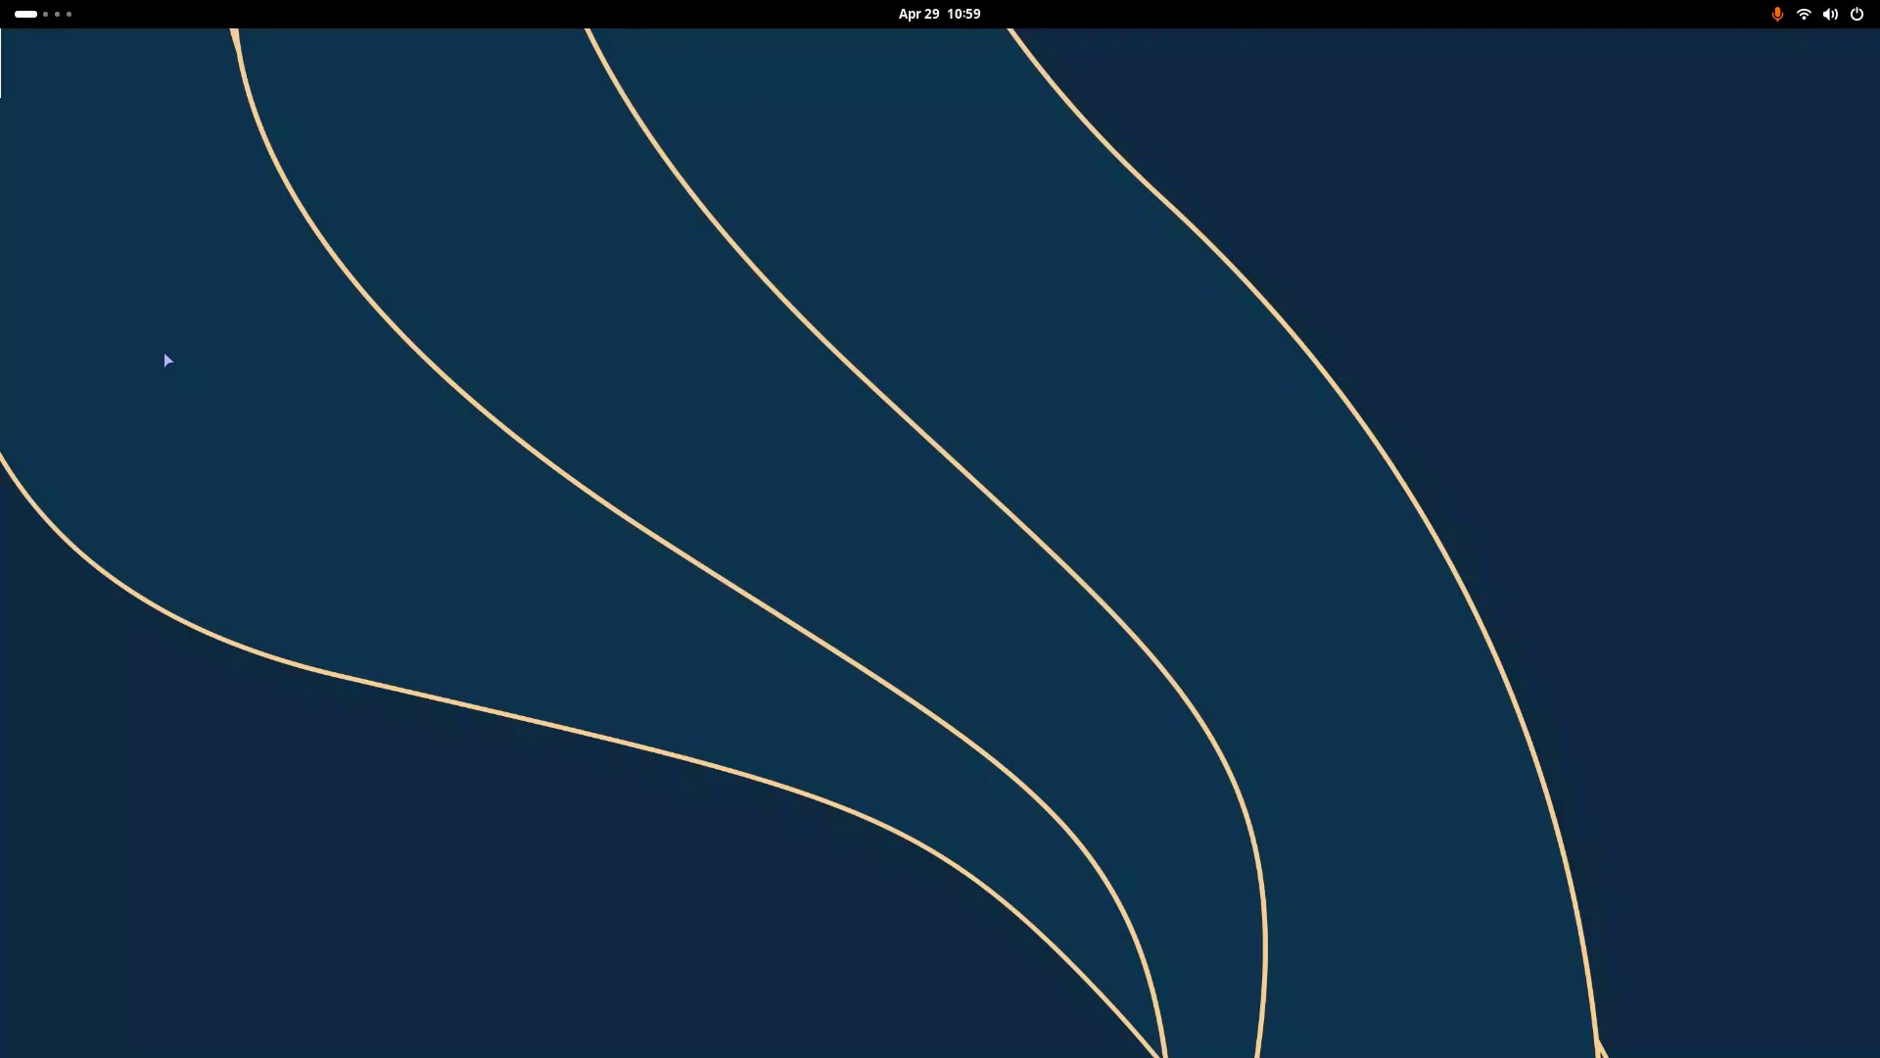
Show the notification and calendar panel, then open and close the Activities overview
click(986, 18)
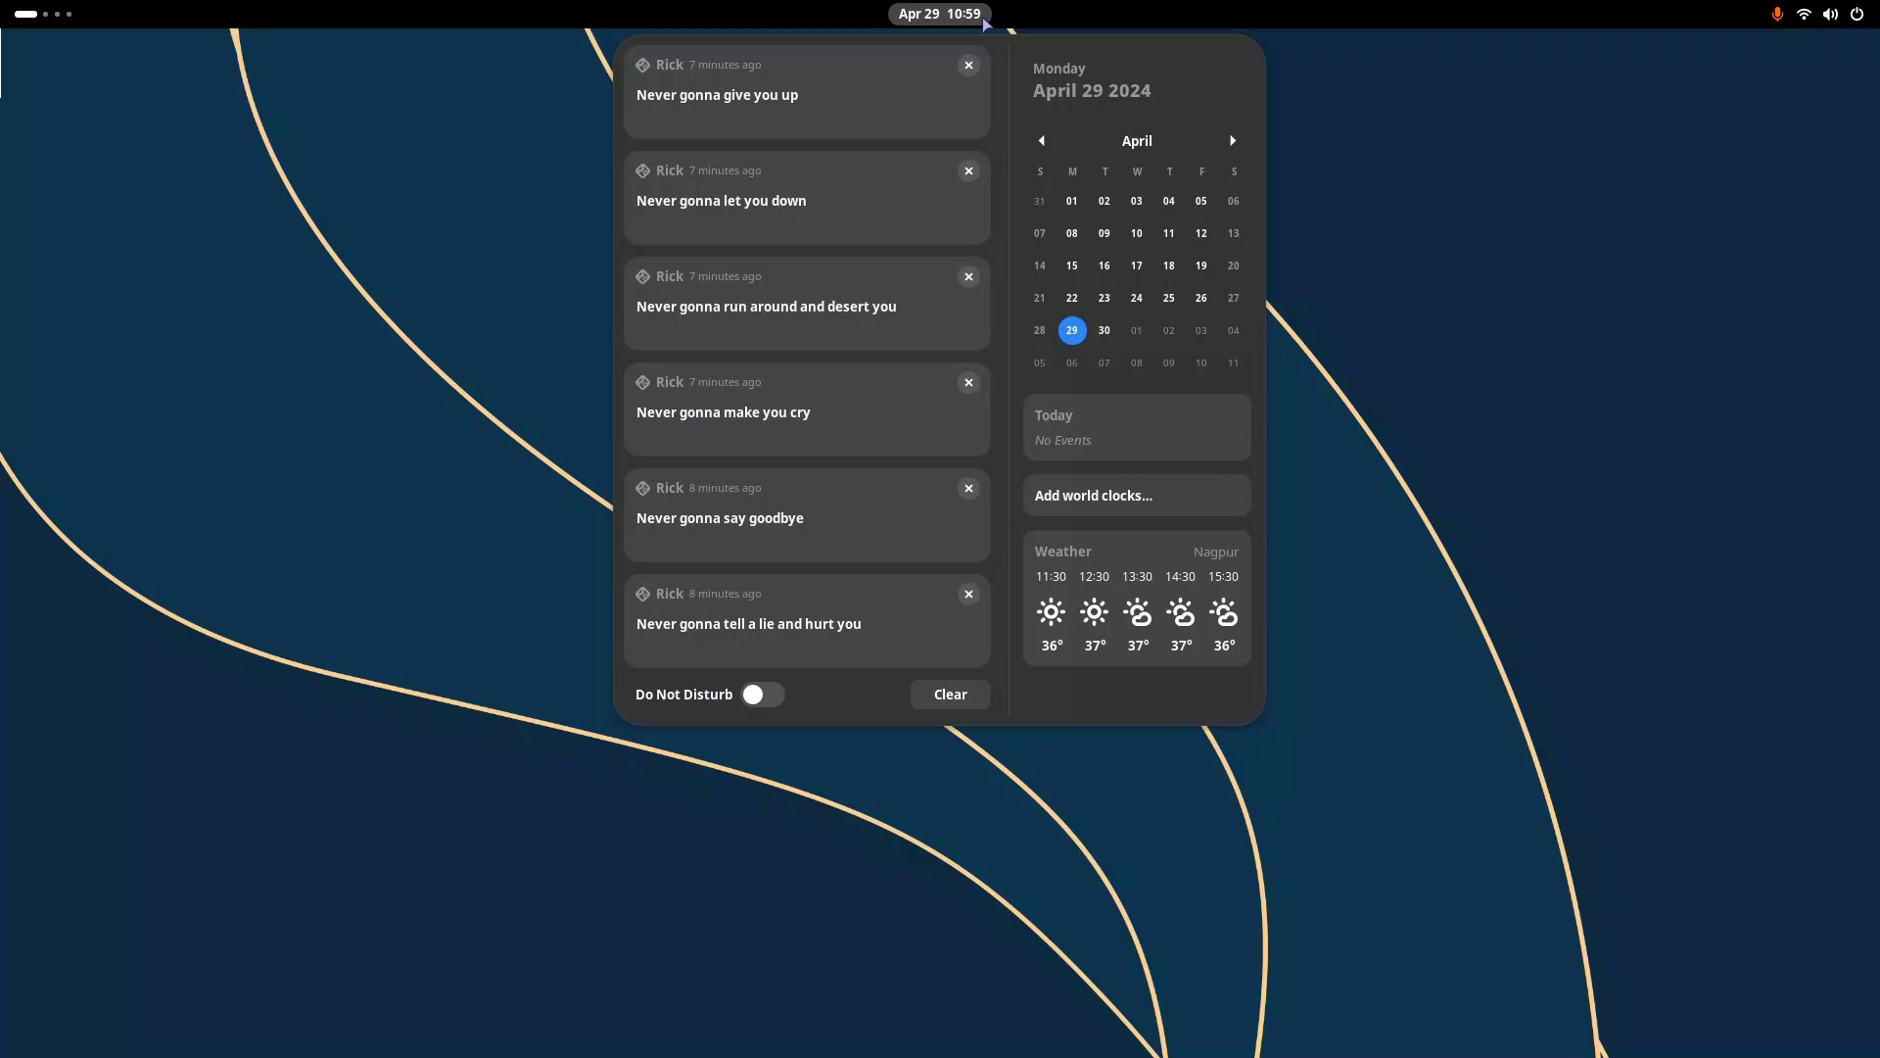
key(super)
key(super)
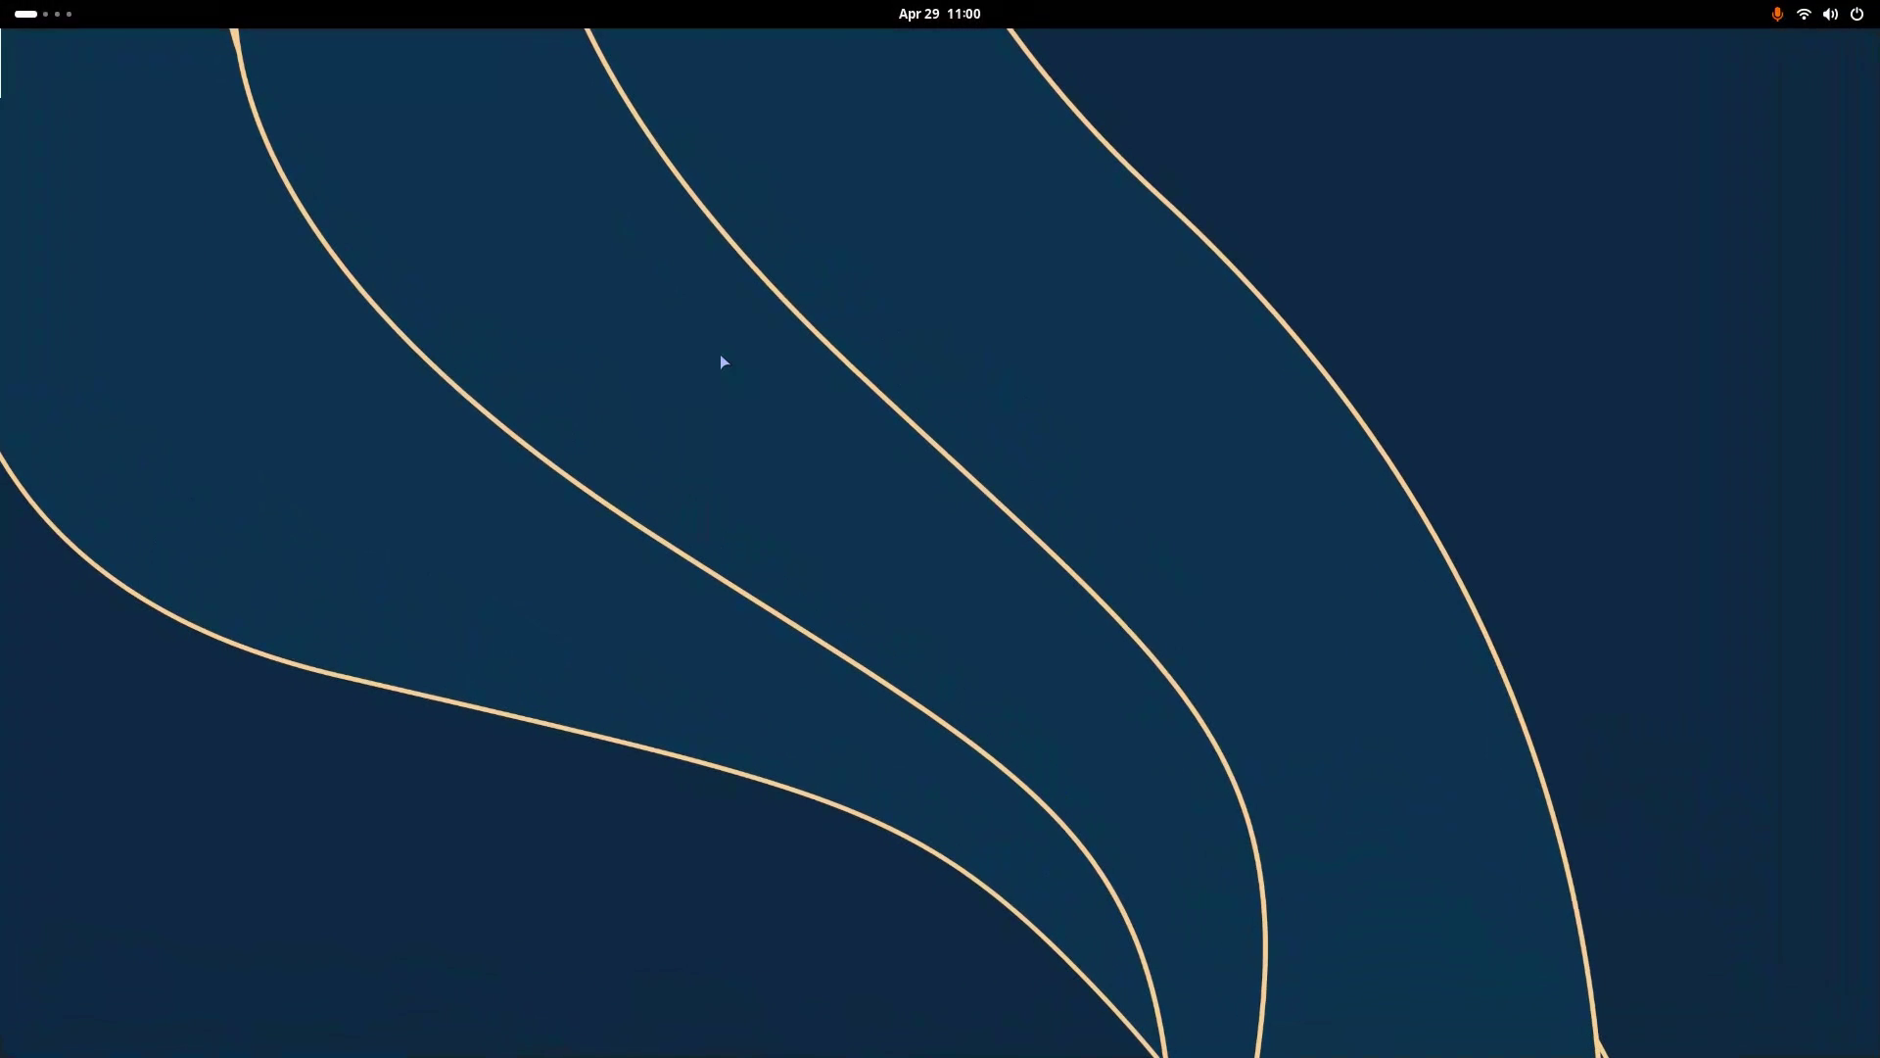
key(super)
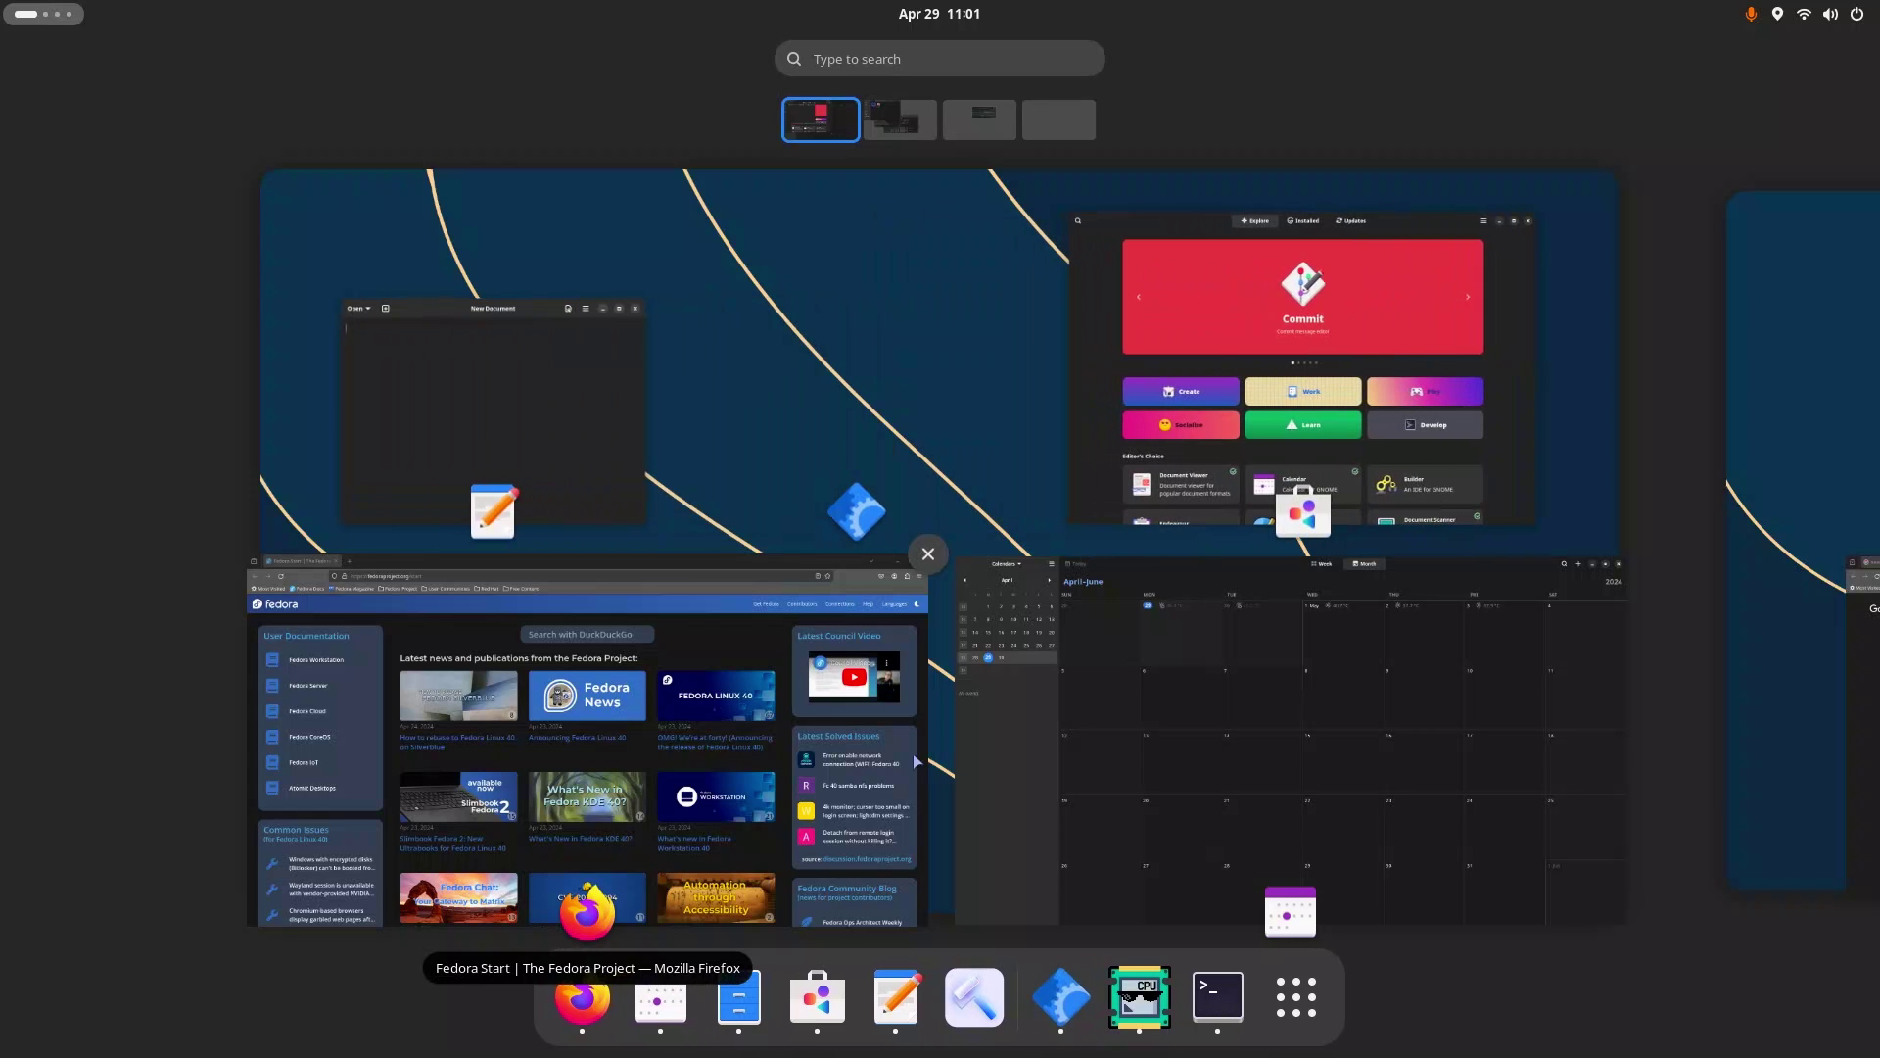
Launch Evolve from the dash and move its window lower and to the right
click(823, 401)
drag(479, 203, 877, 252)
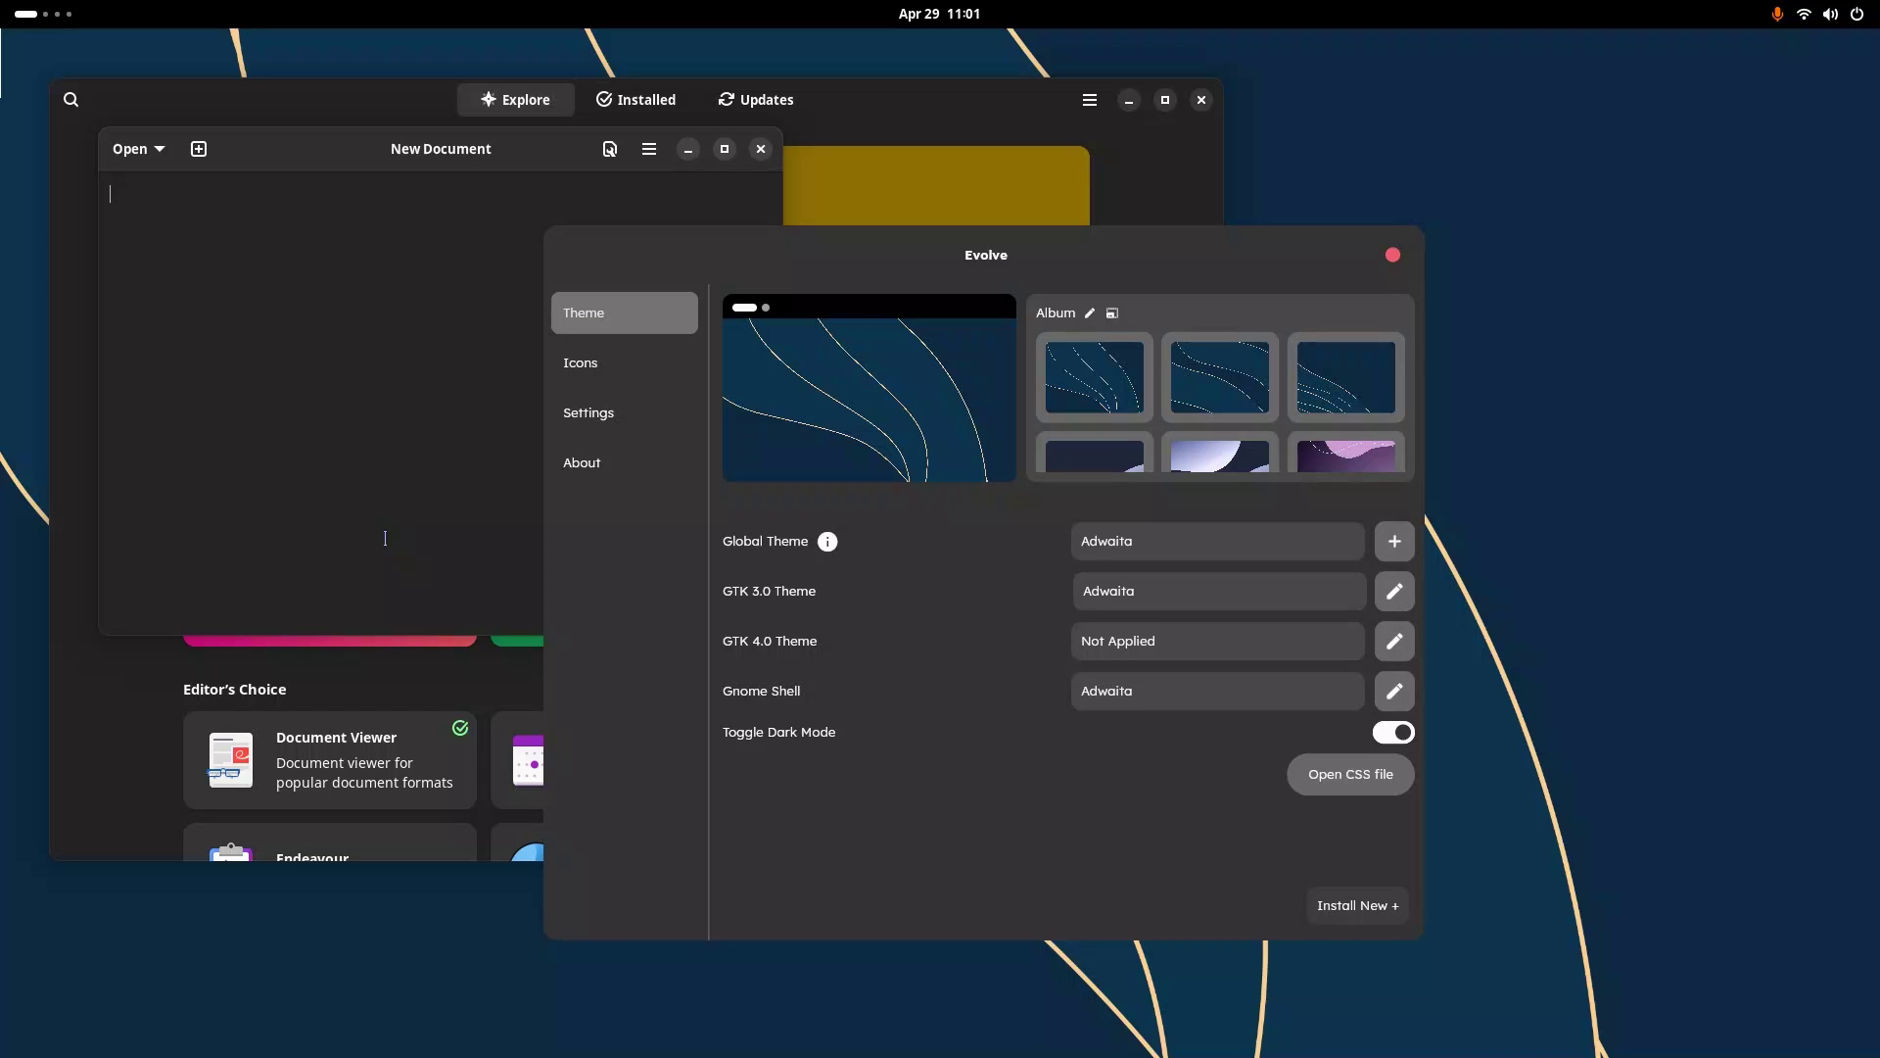
key(super)
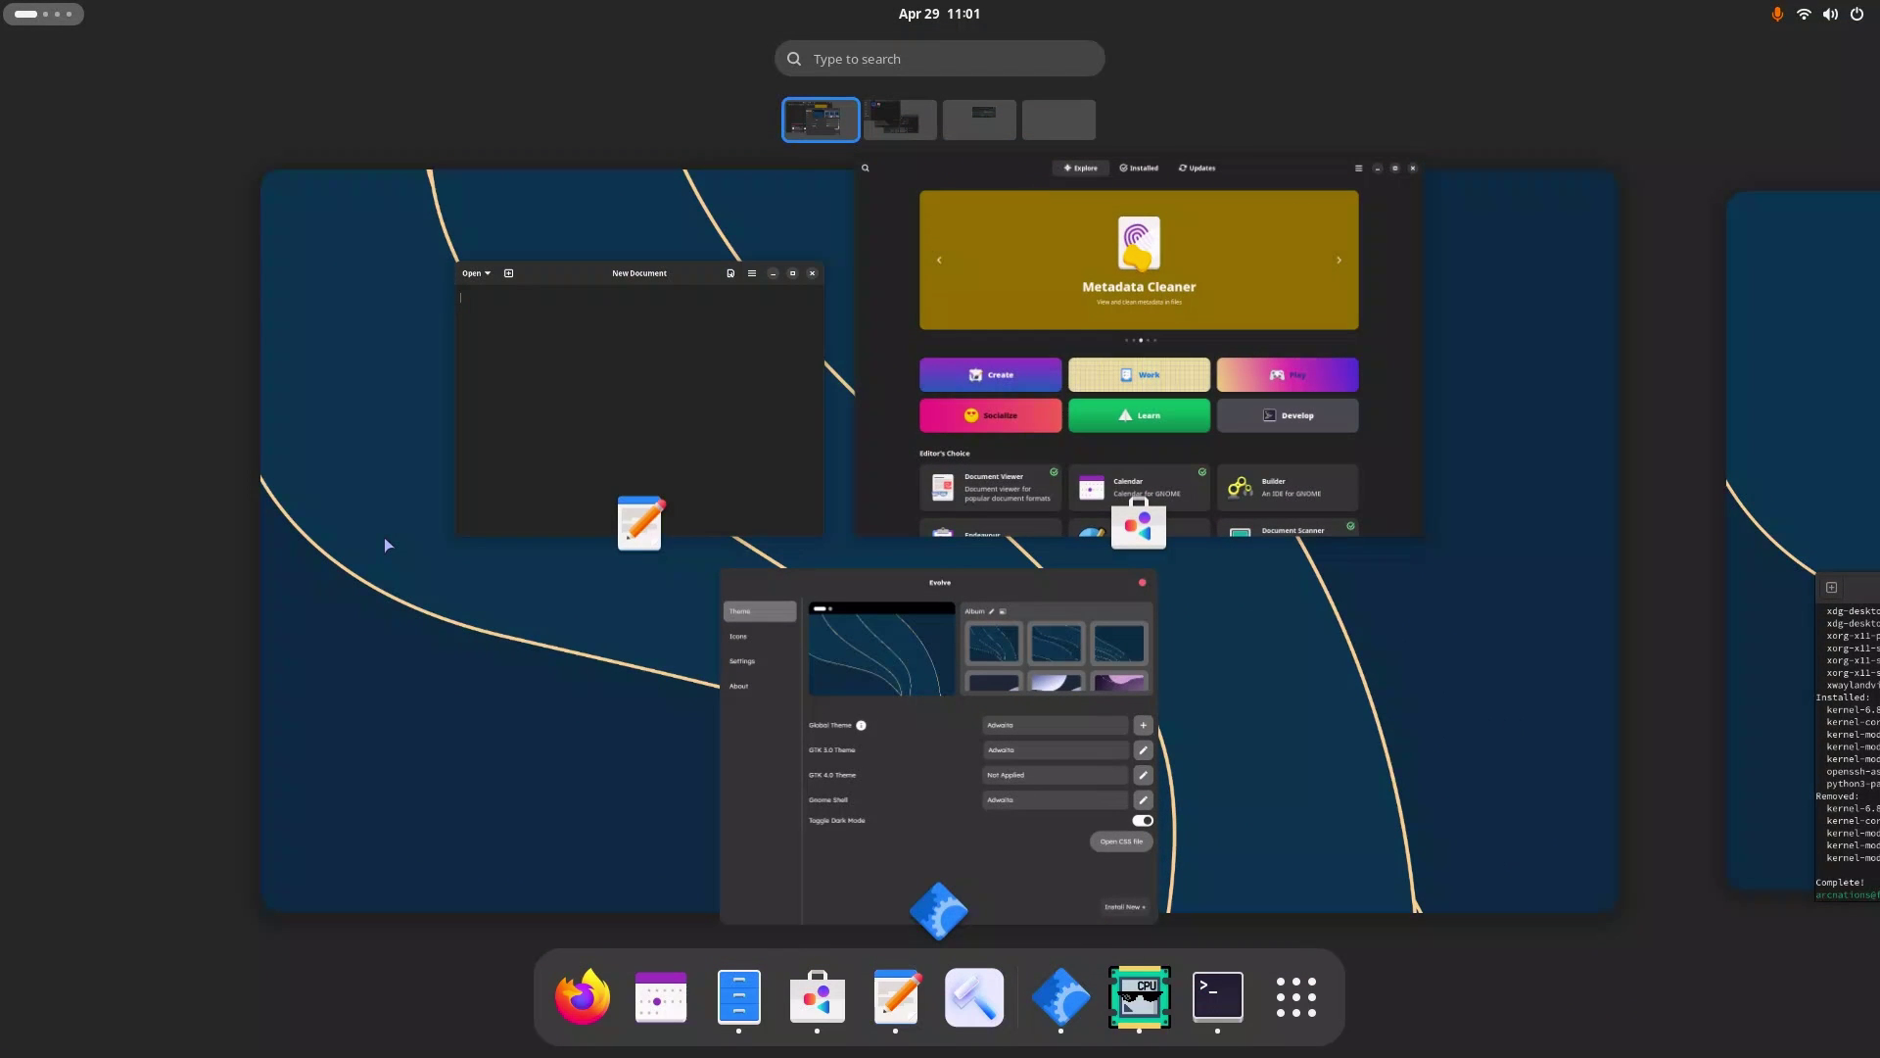
key(super)
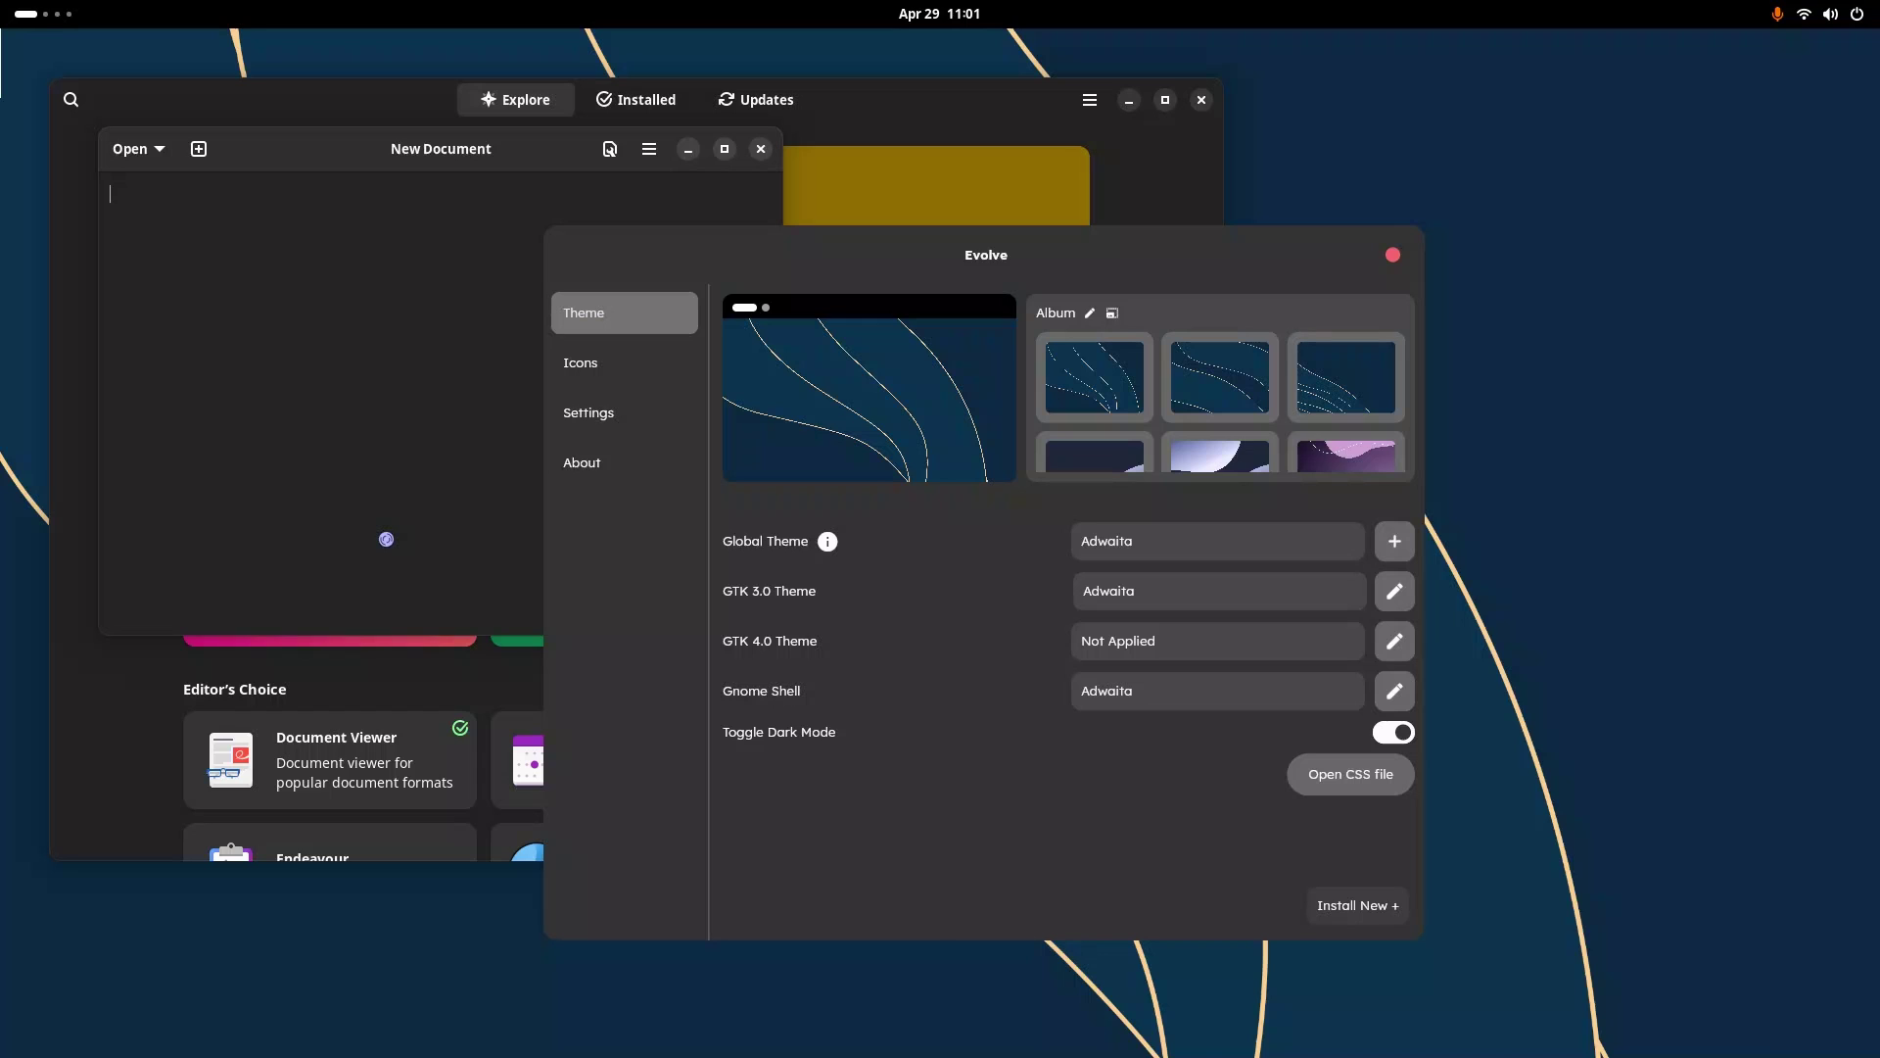
Bring the Firefox window to the front from the overview
key(super)
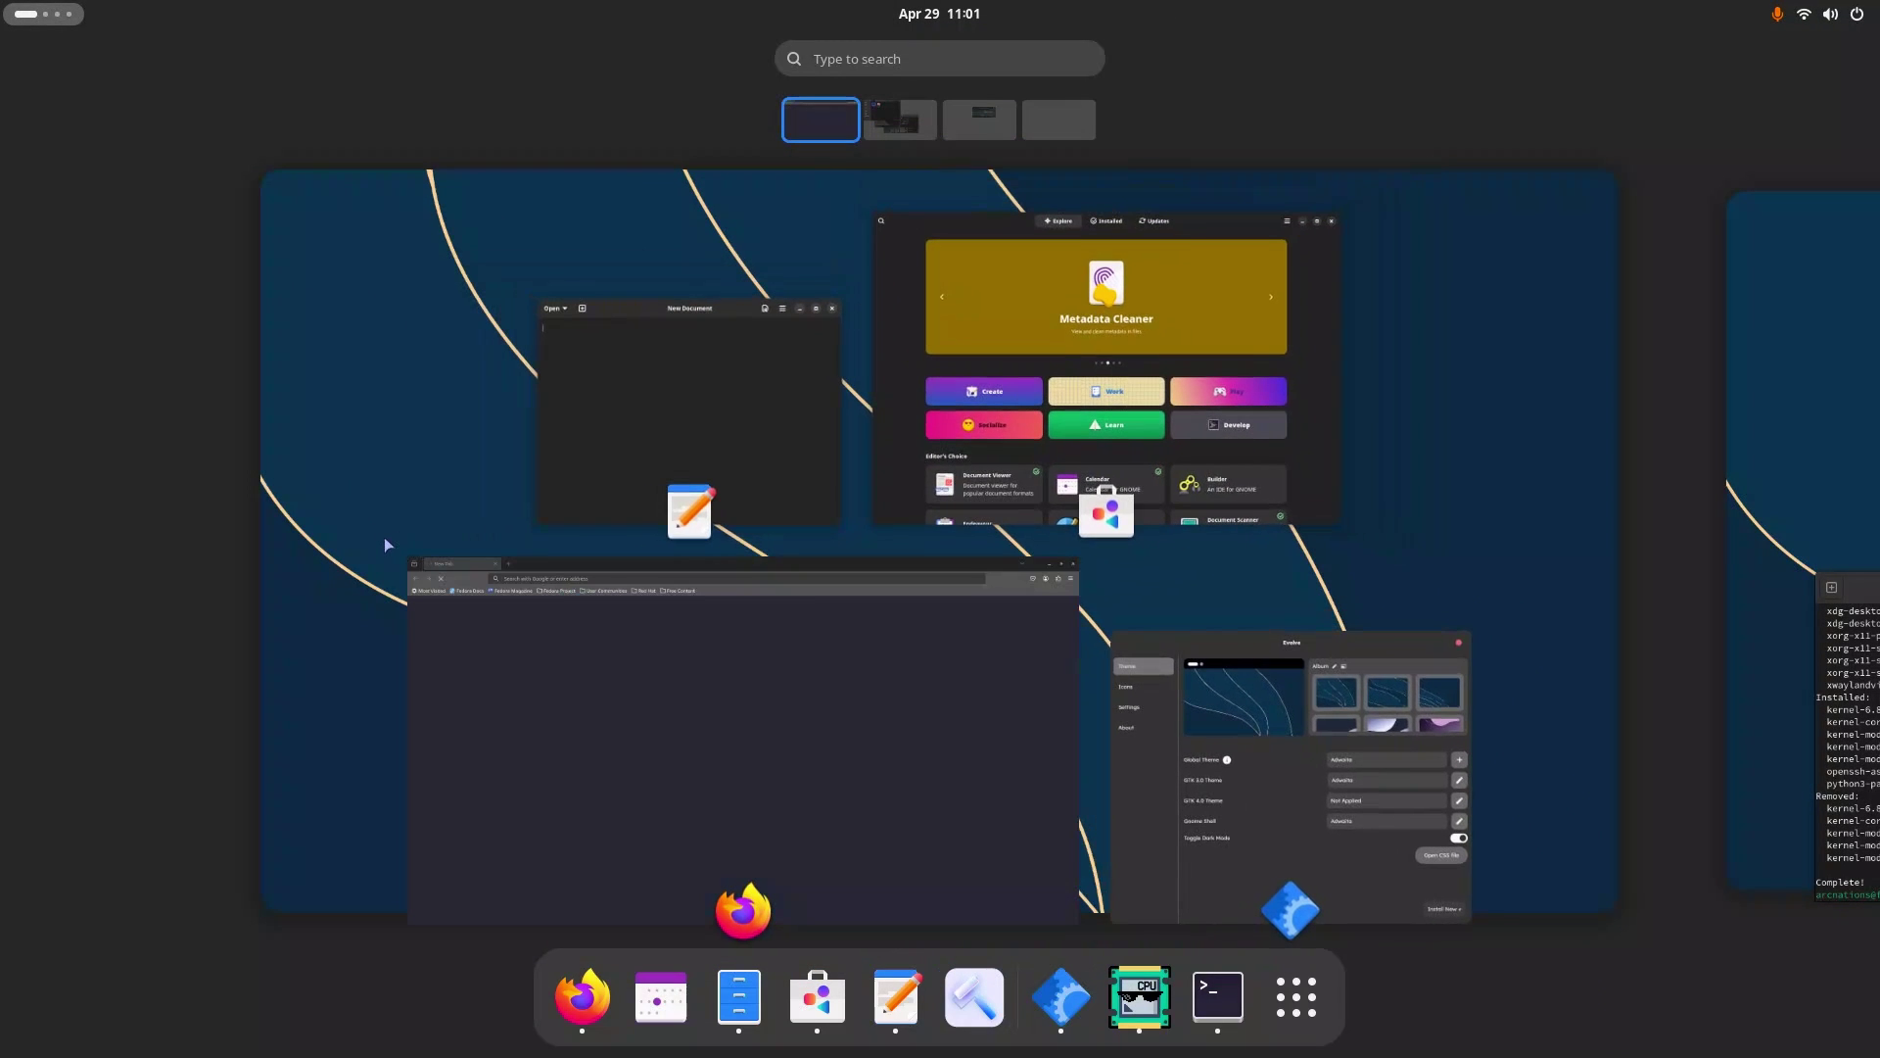
key(super)
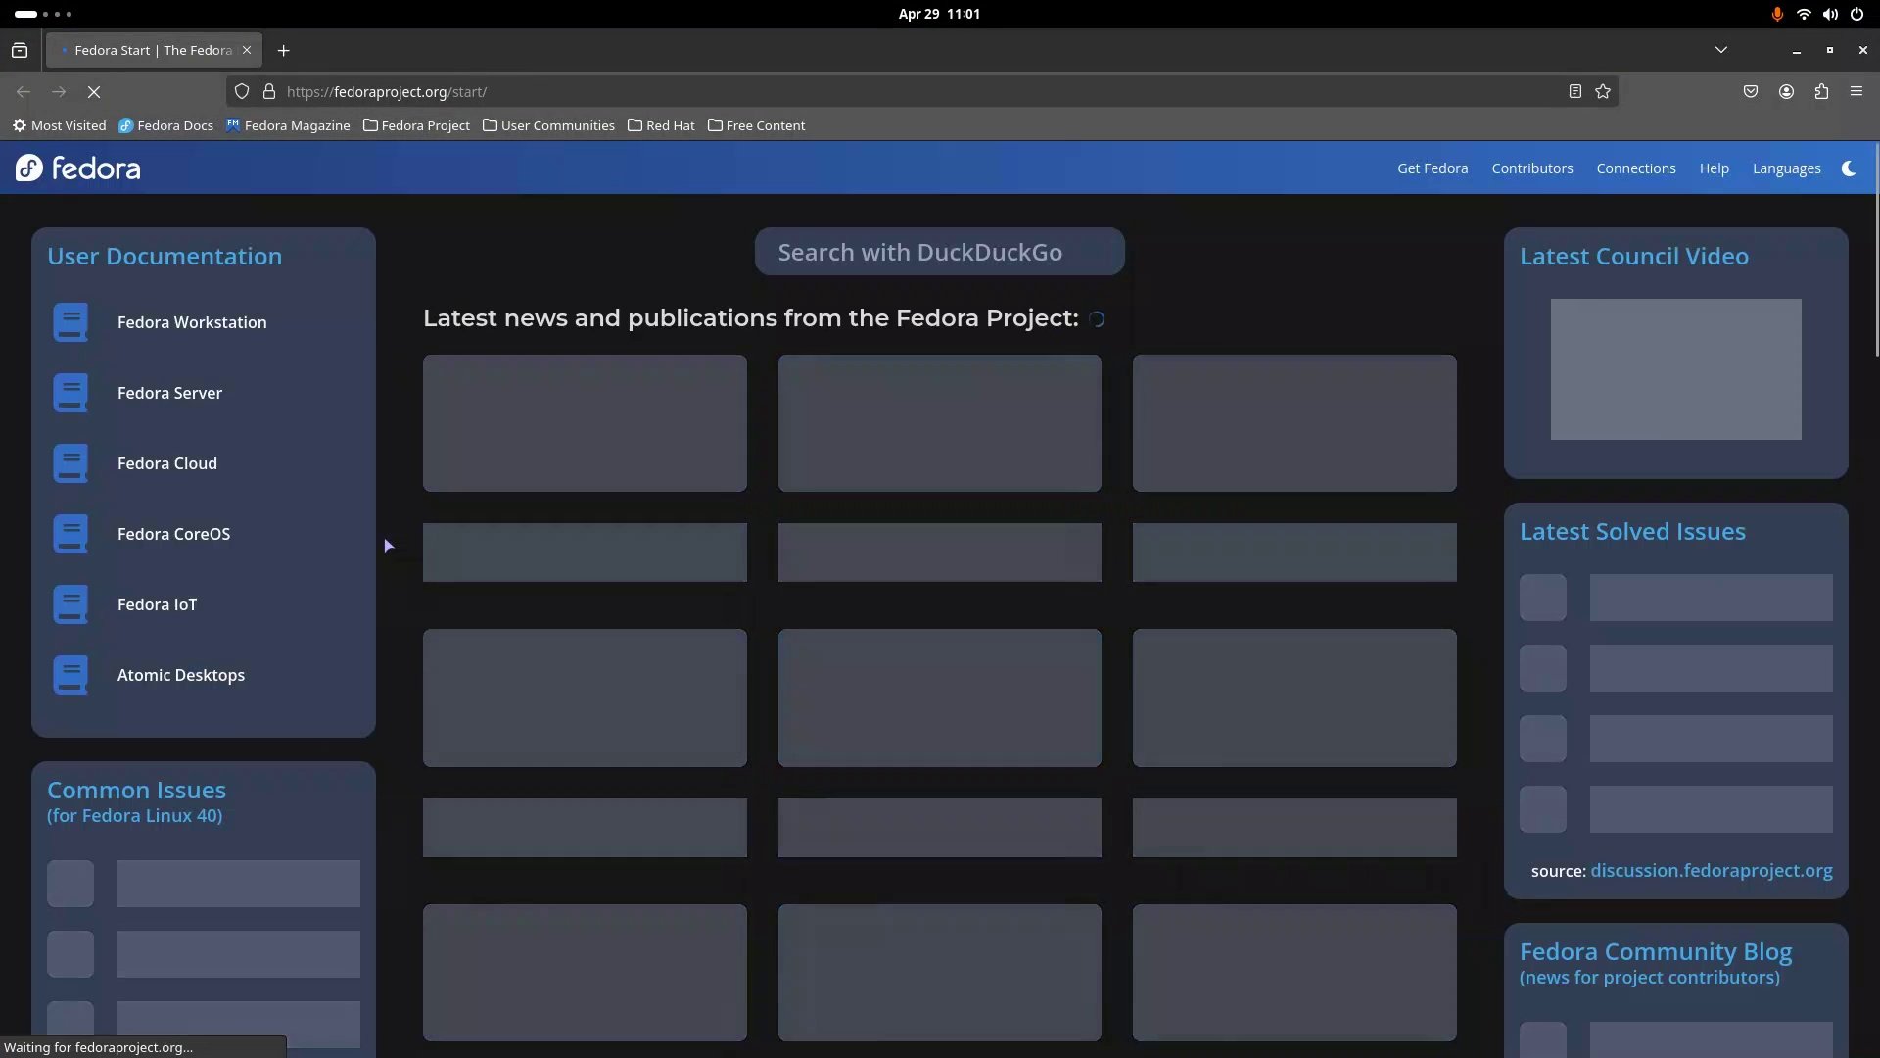
key(super)
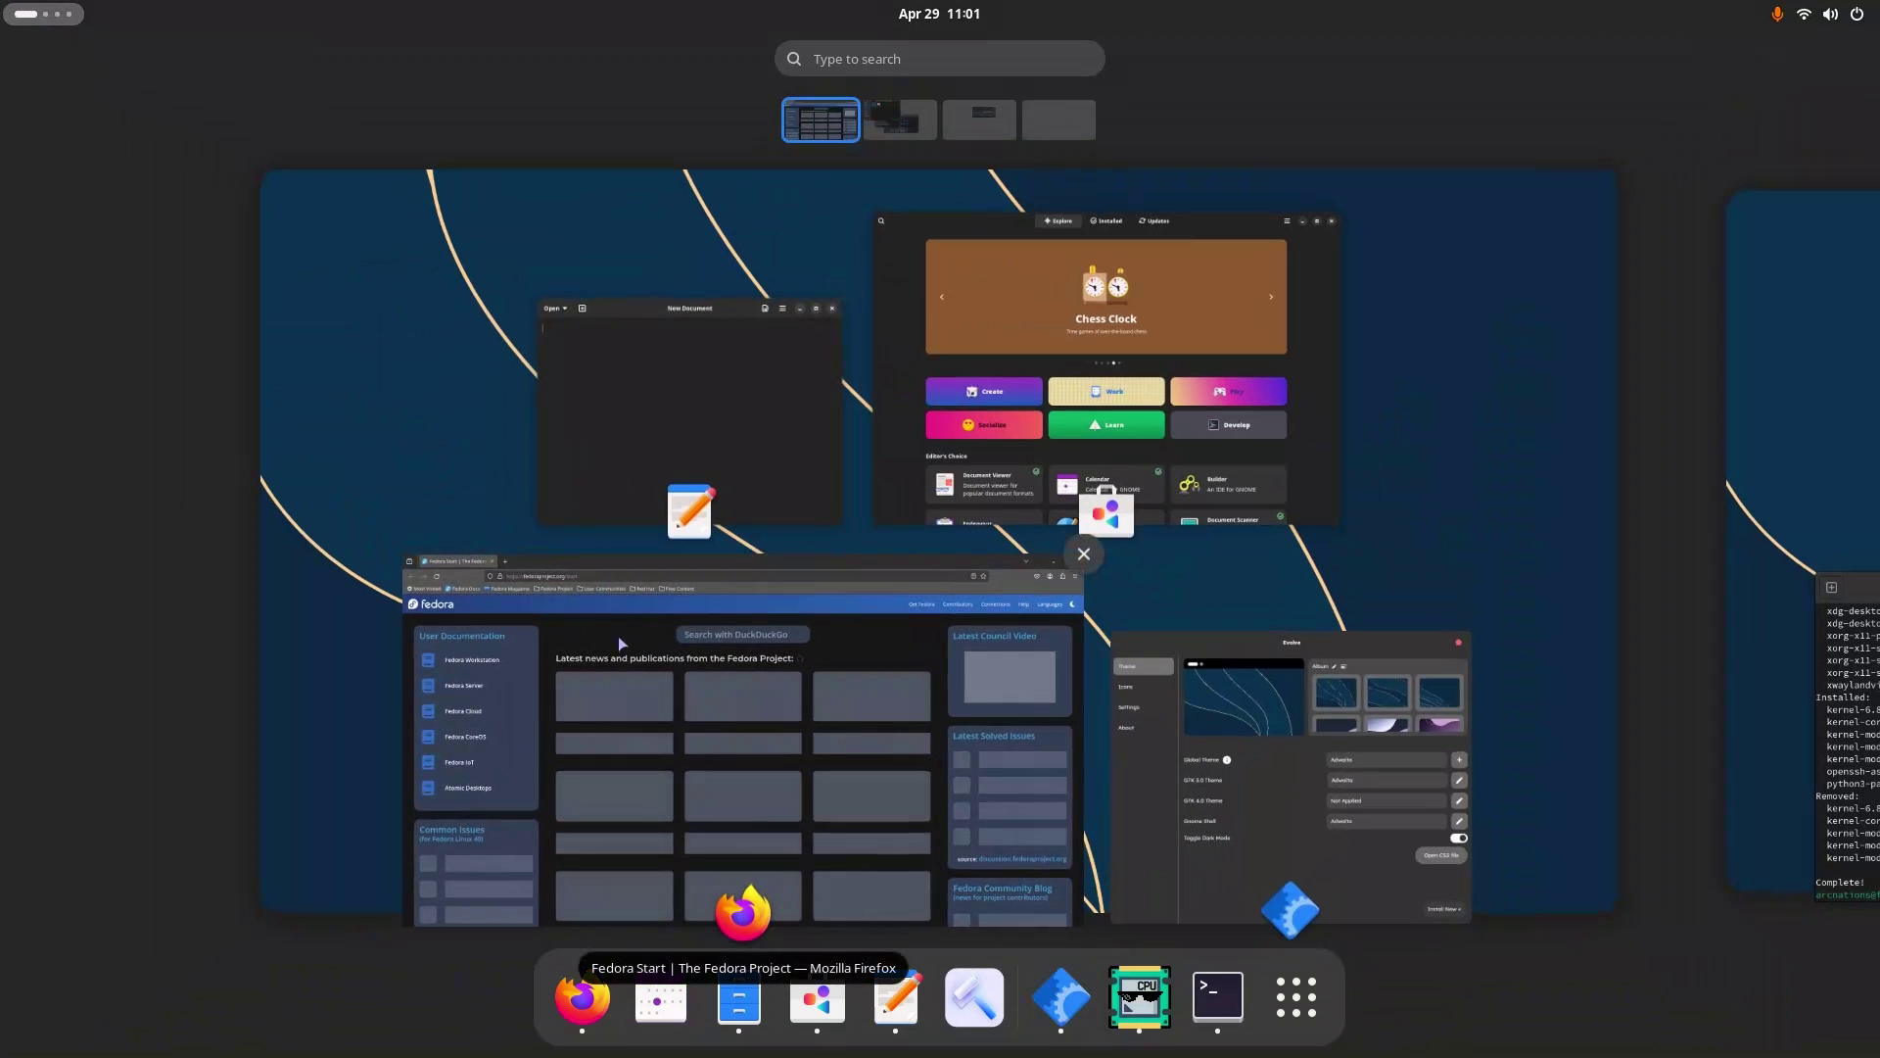
click(658, 662)
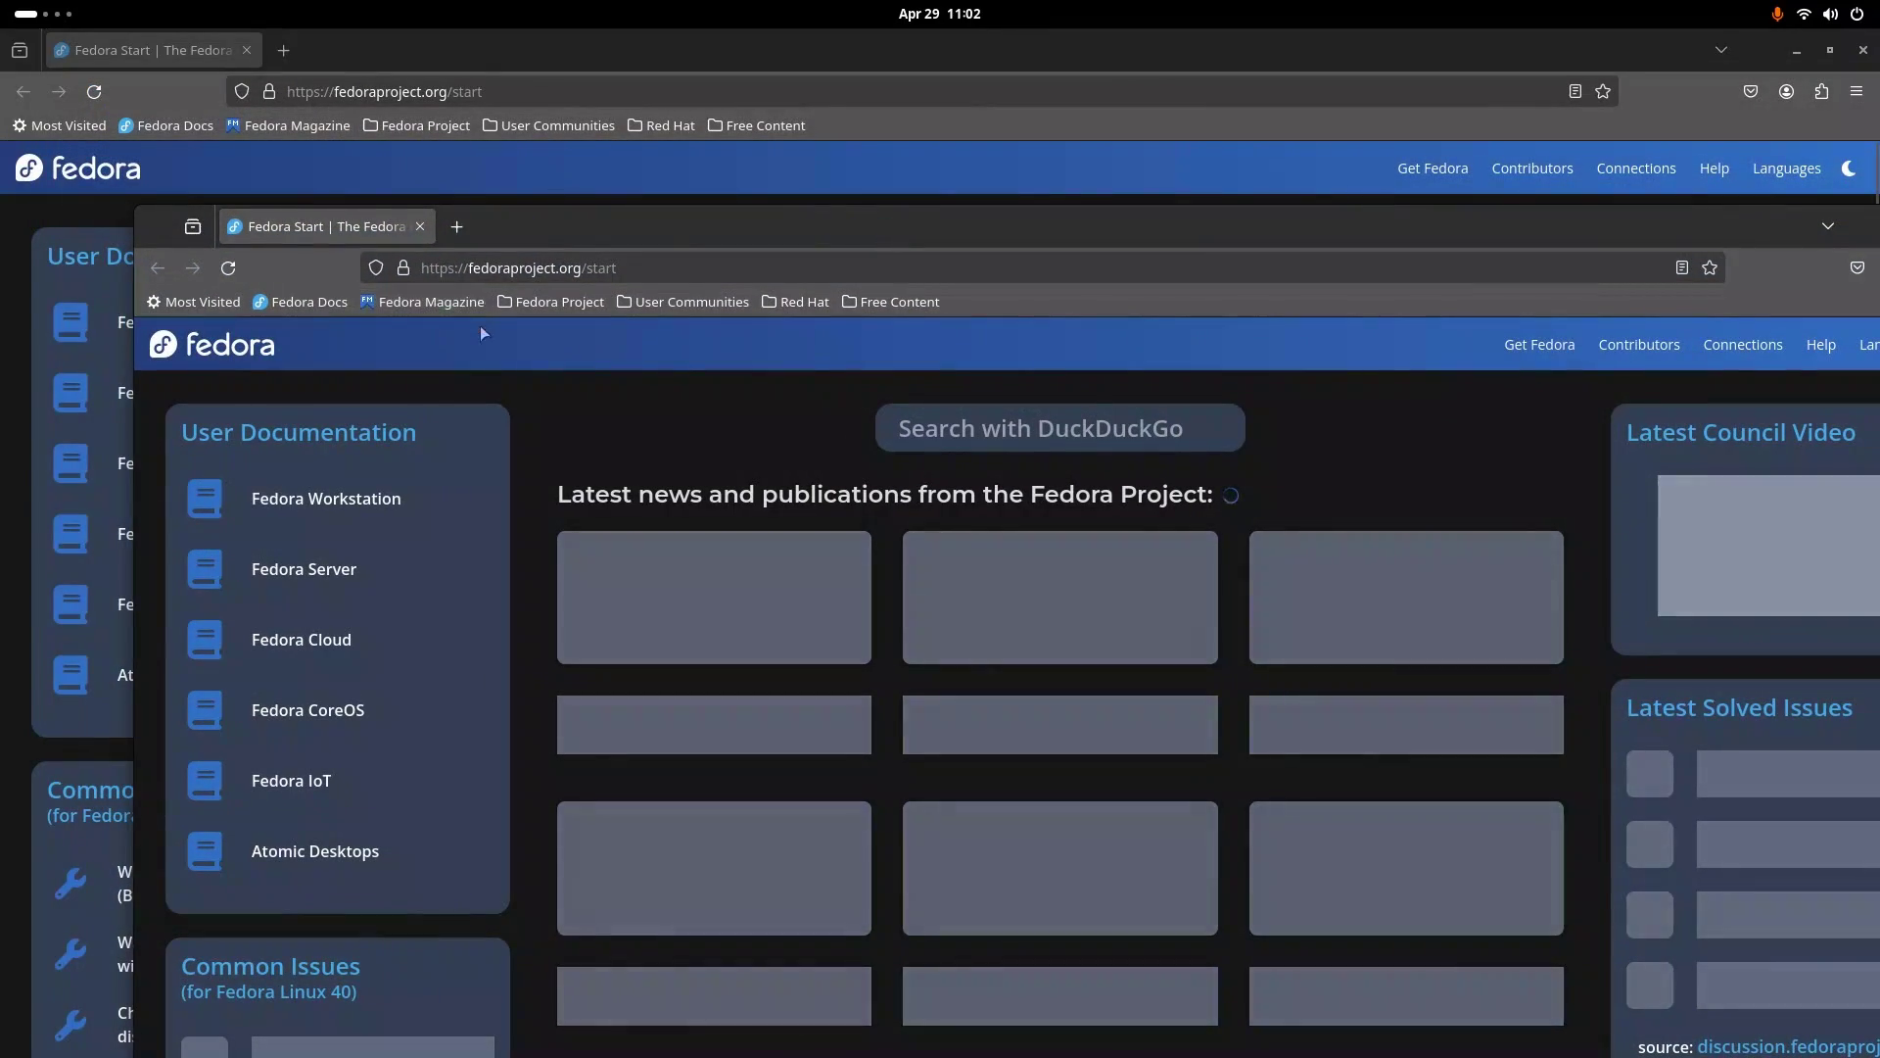
Switch workspaces in the overview, return to the first workspace, and quit the front app
key(super)
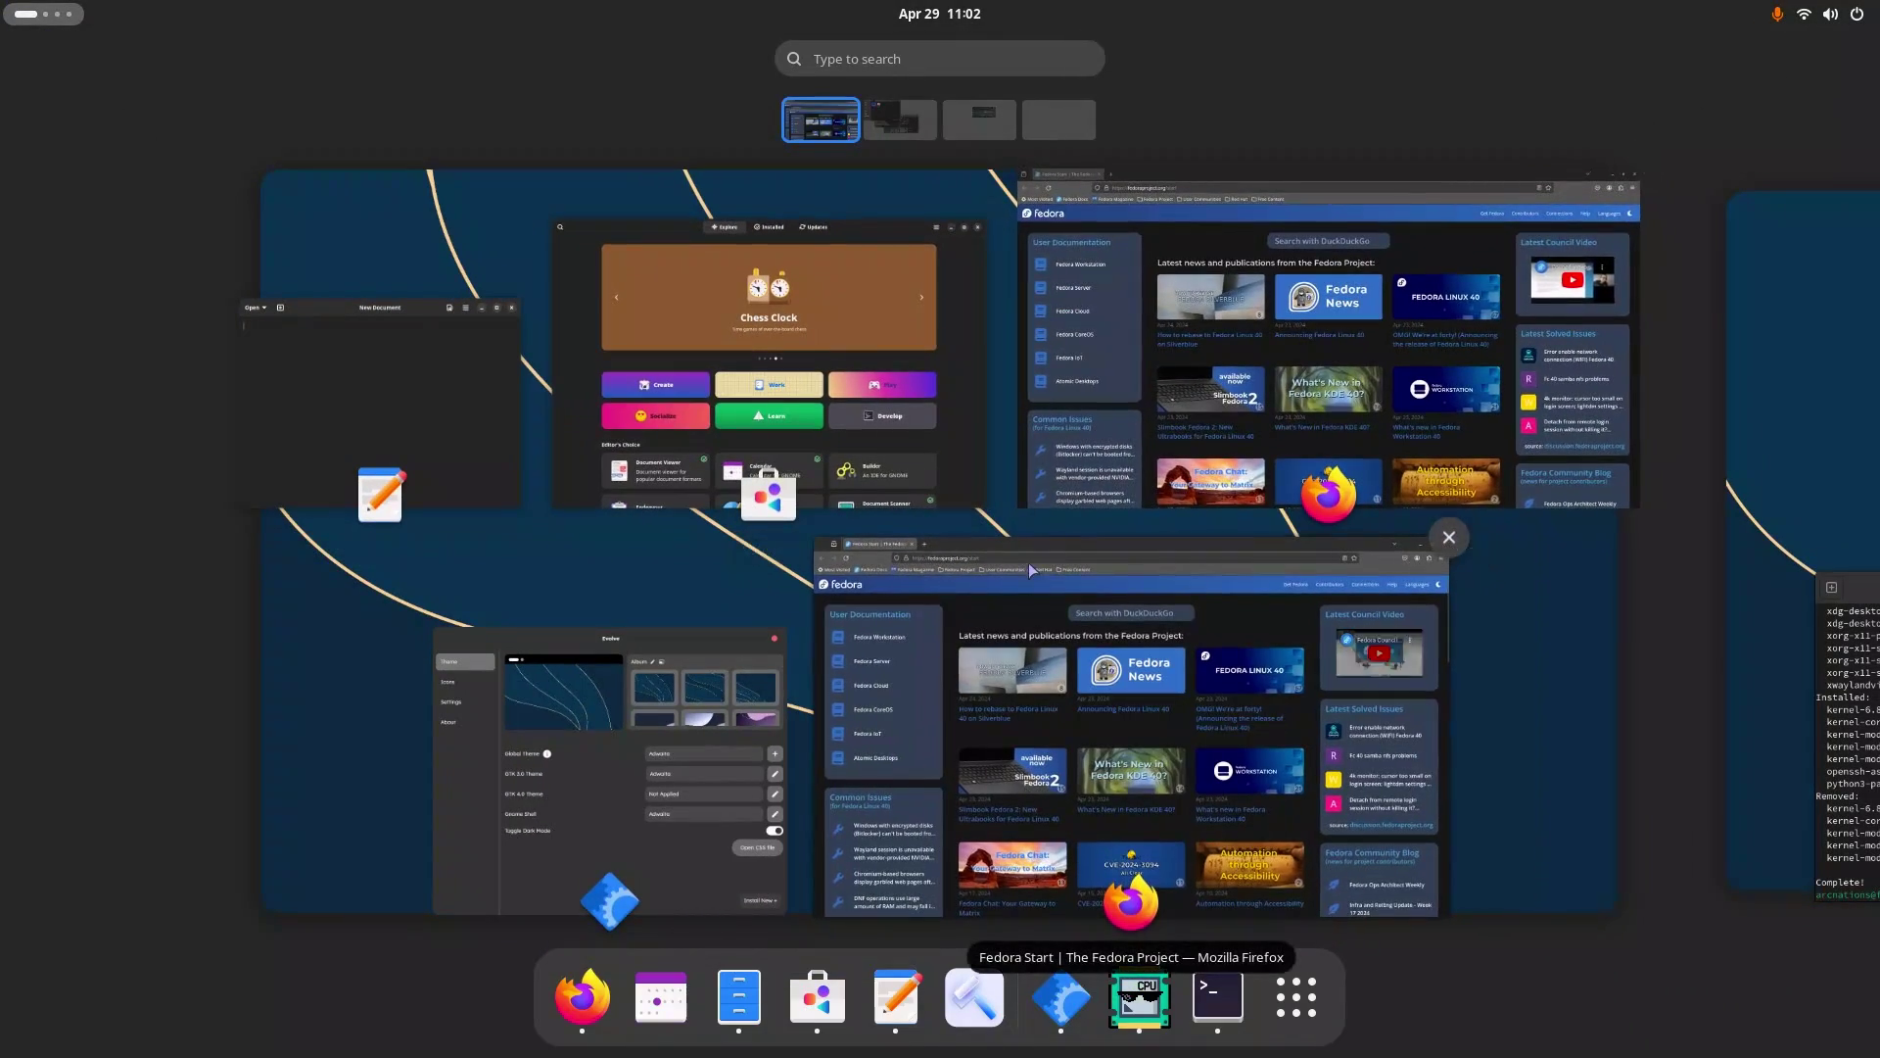
scroll(1029, 562, down, 1)
key(super+Page_Up)
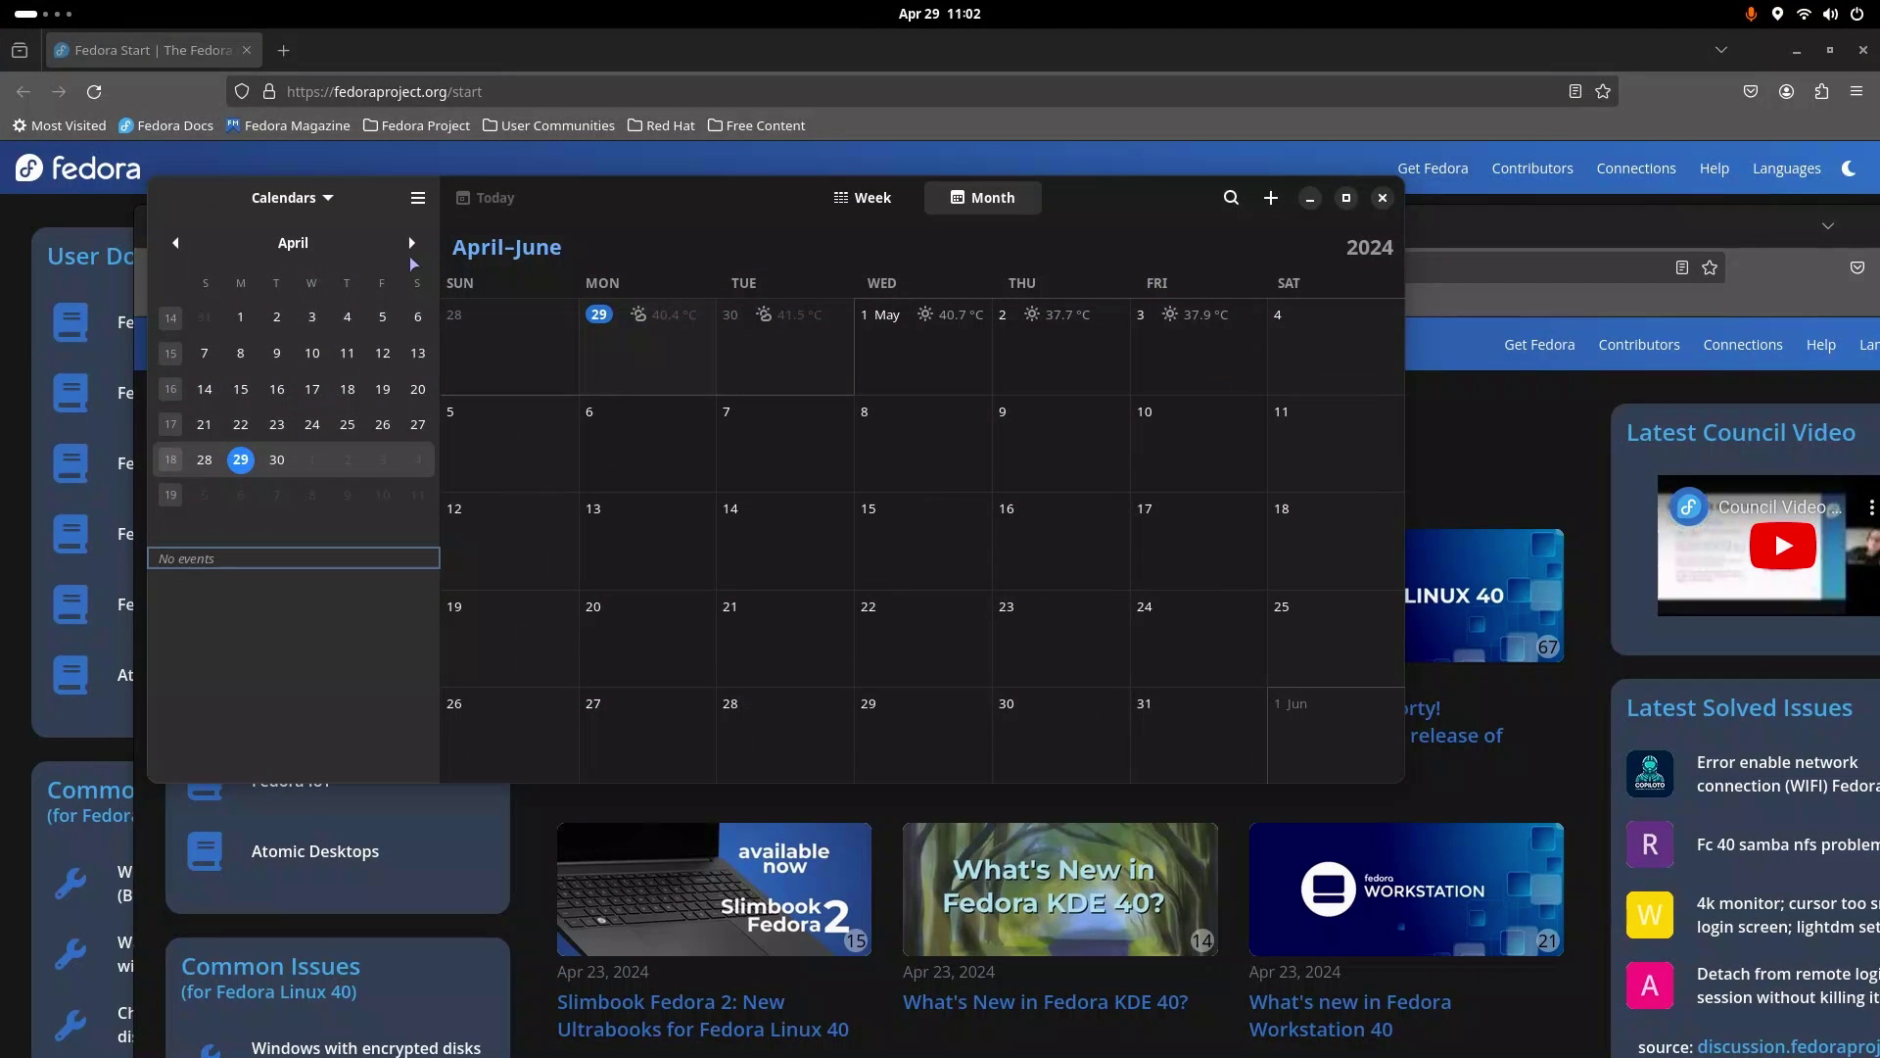
key(ctrl+q)
mouse_move(2, 4)
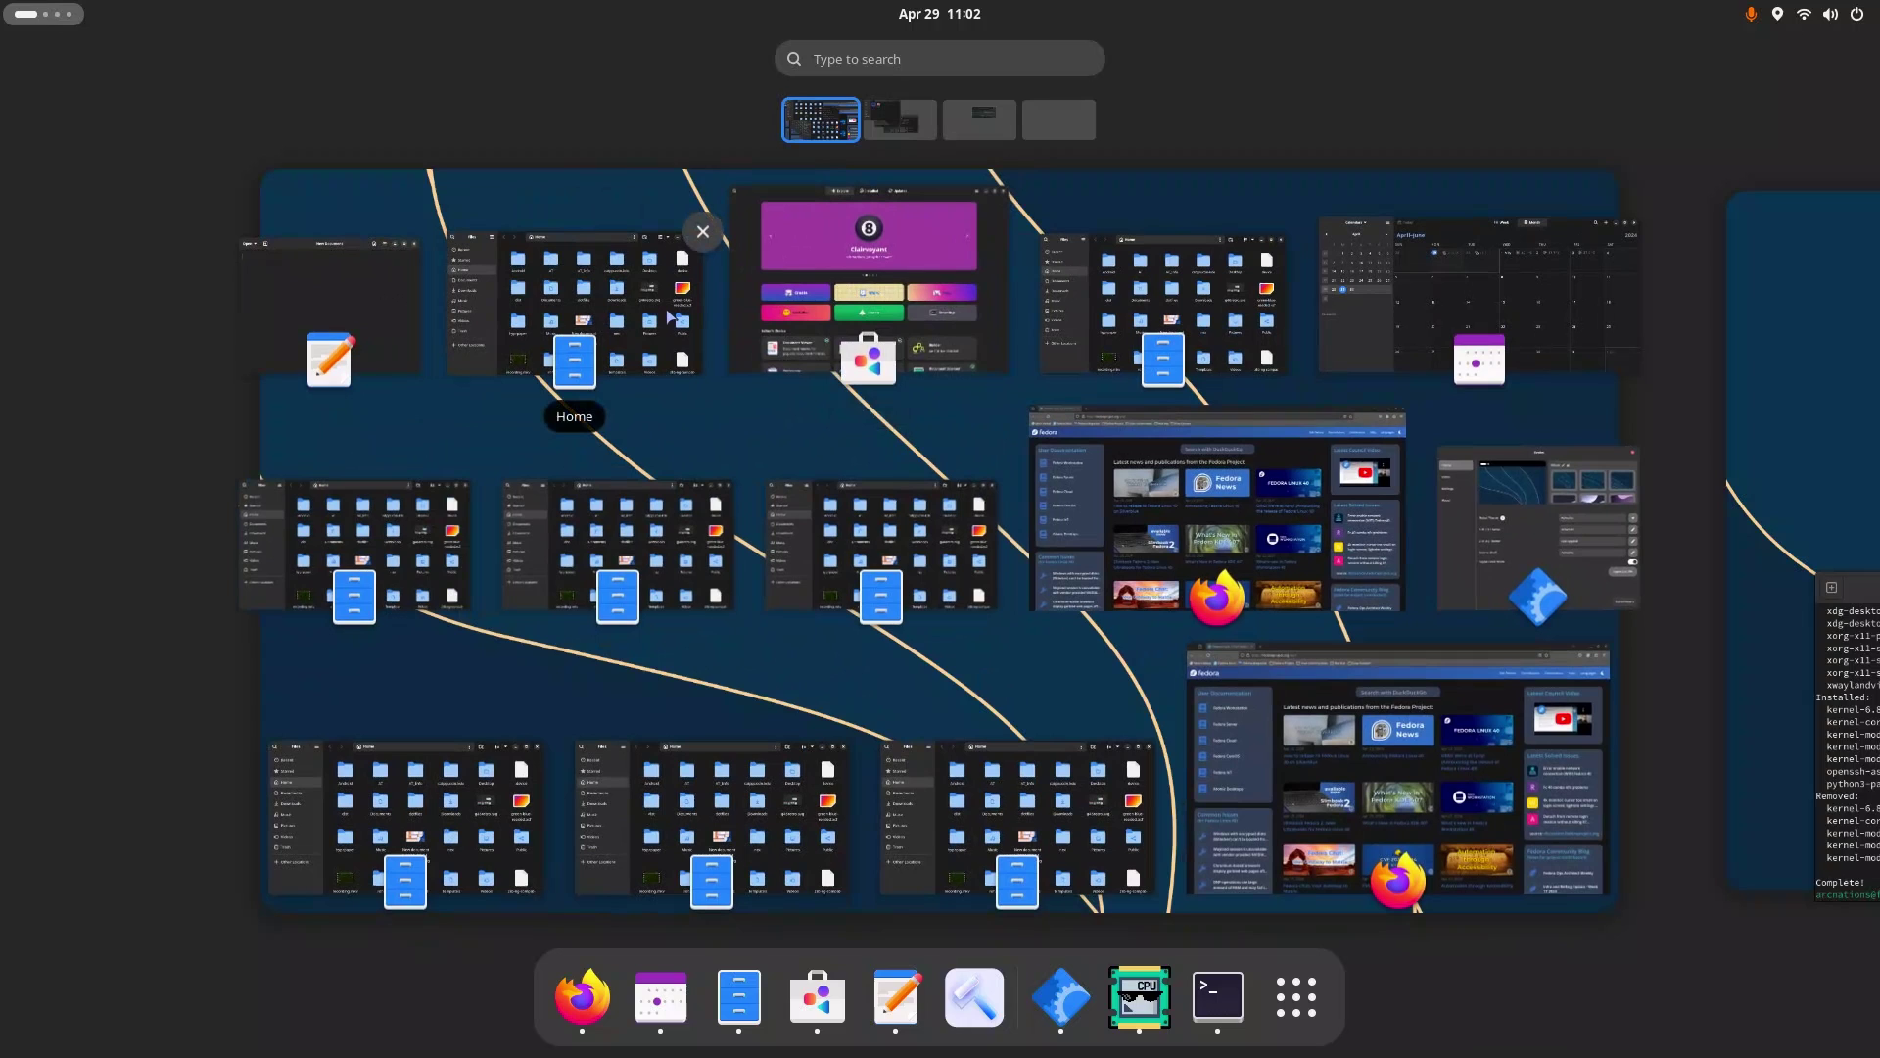
Raise a Home folder window, then close two of the duplicate Home folder windows
click(669, 316)
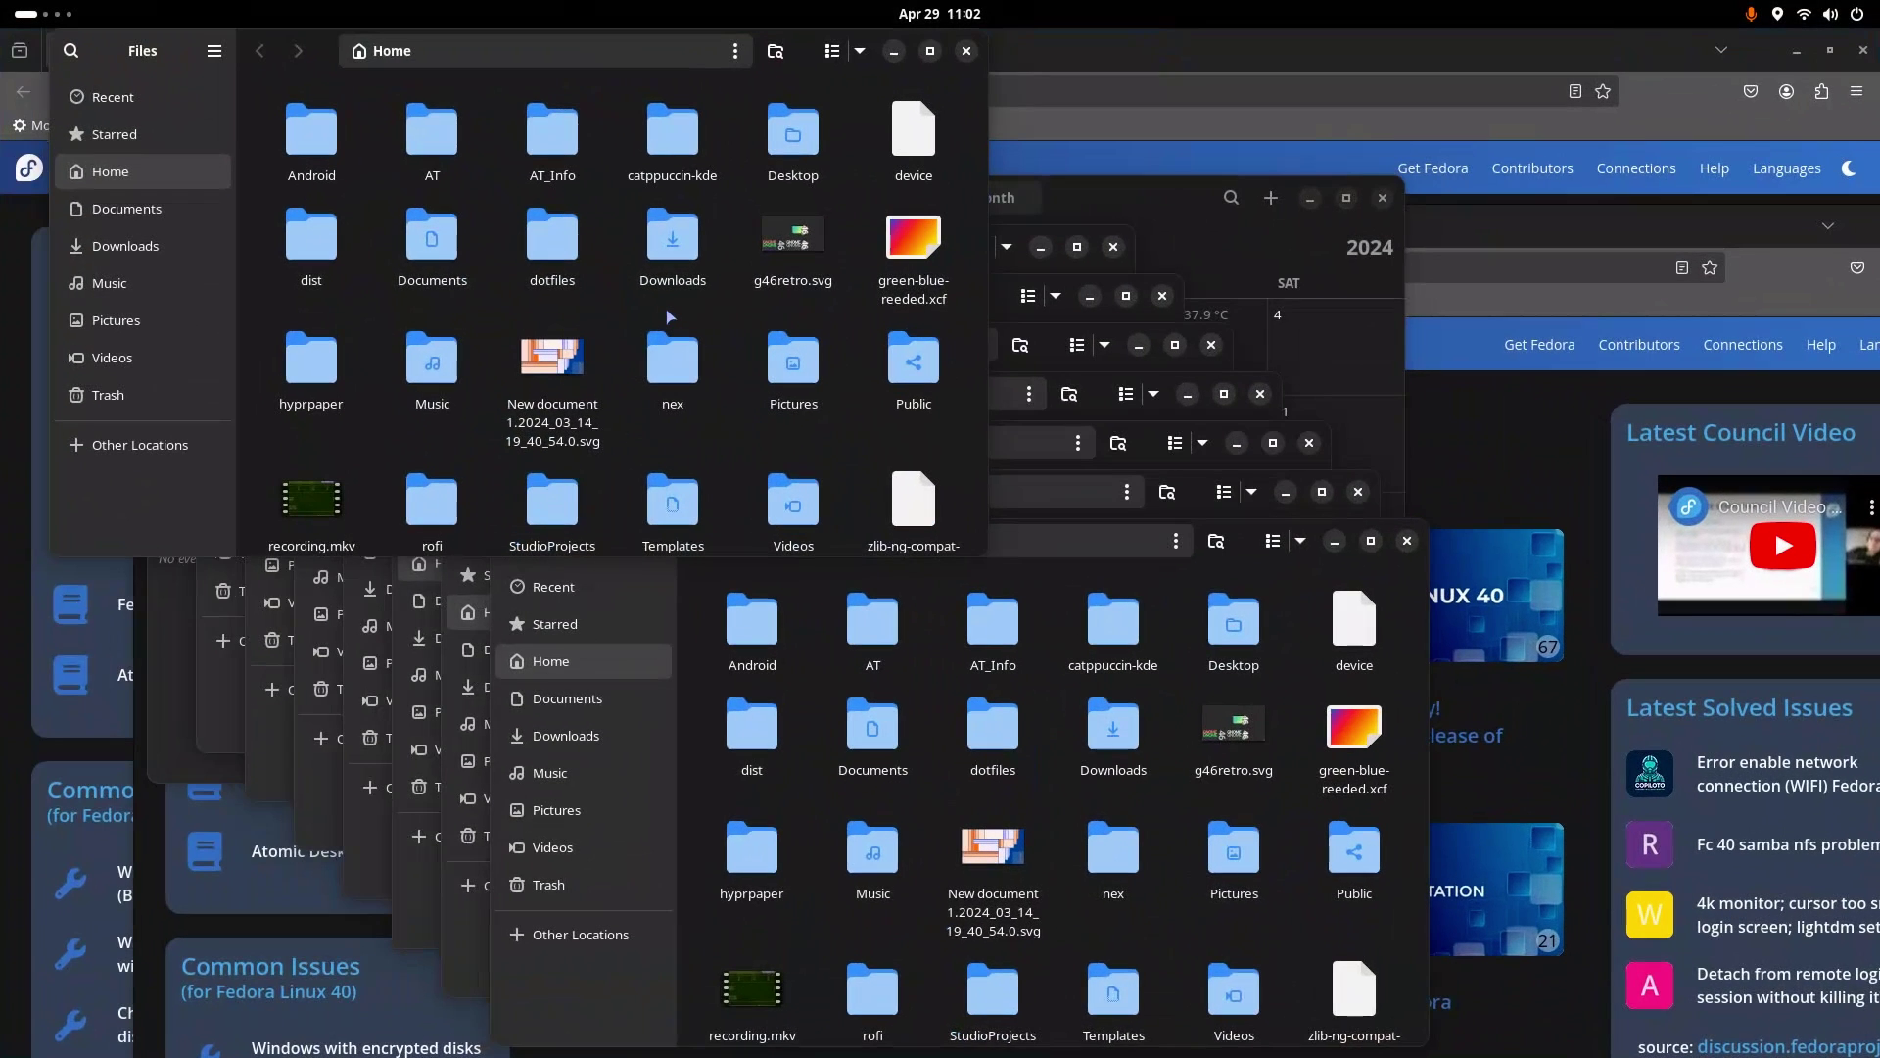
click(966, 50)
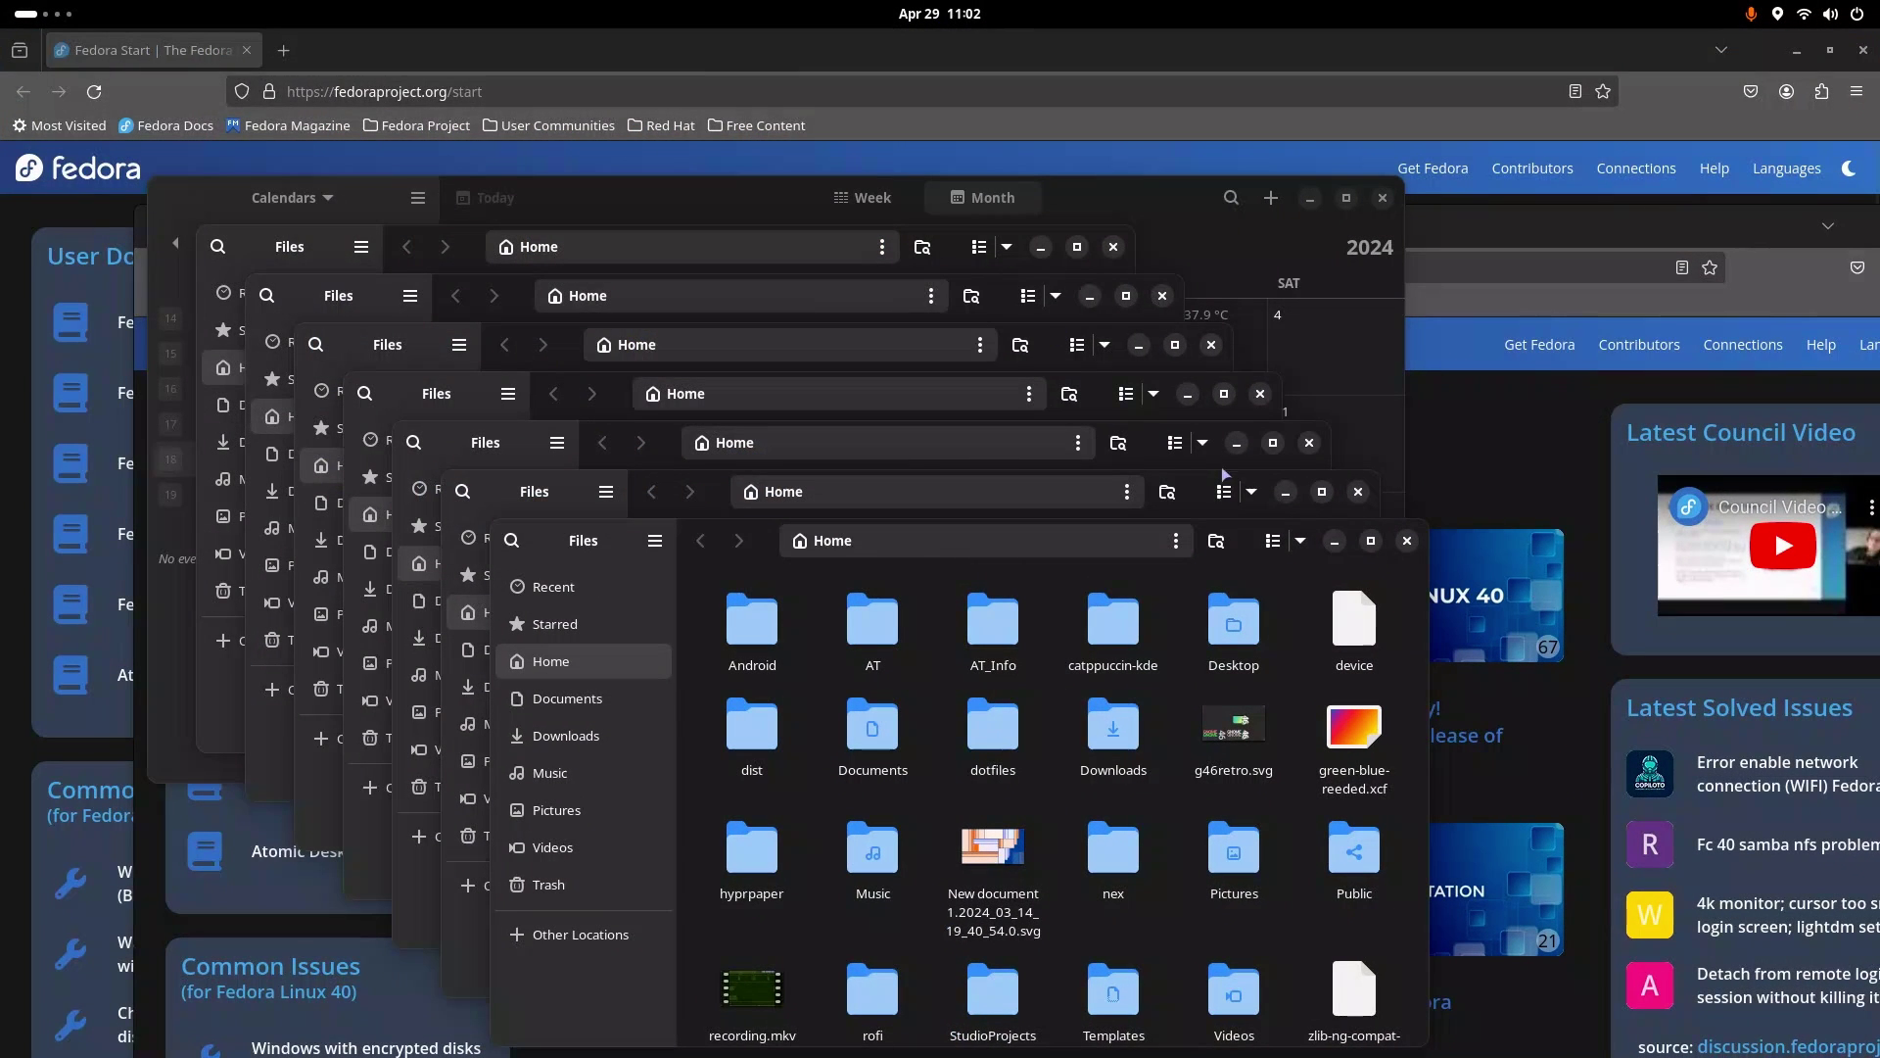
click(1406, 543)
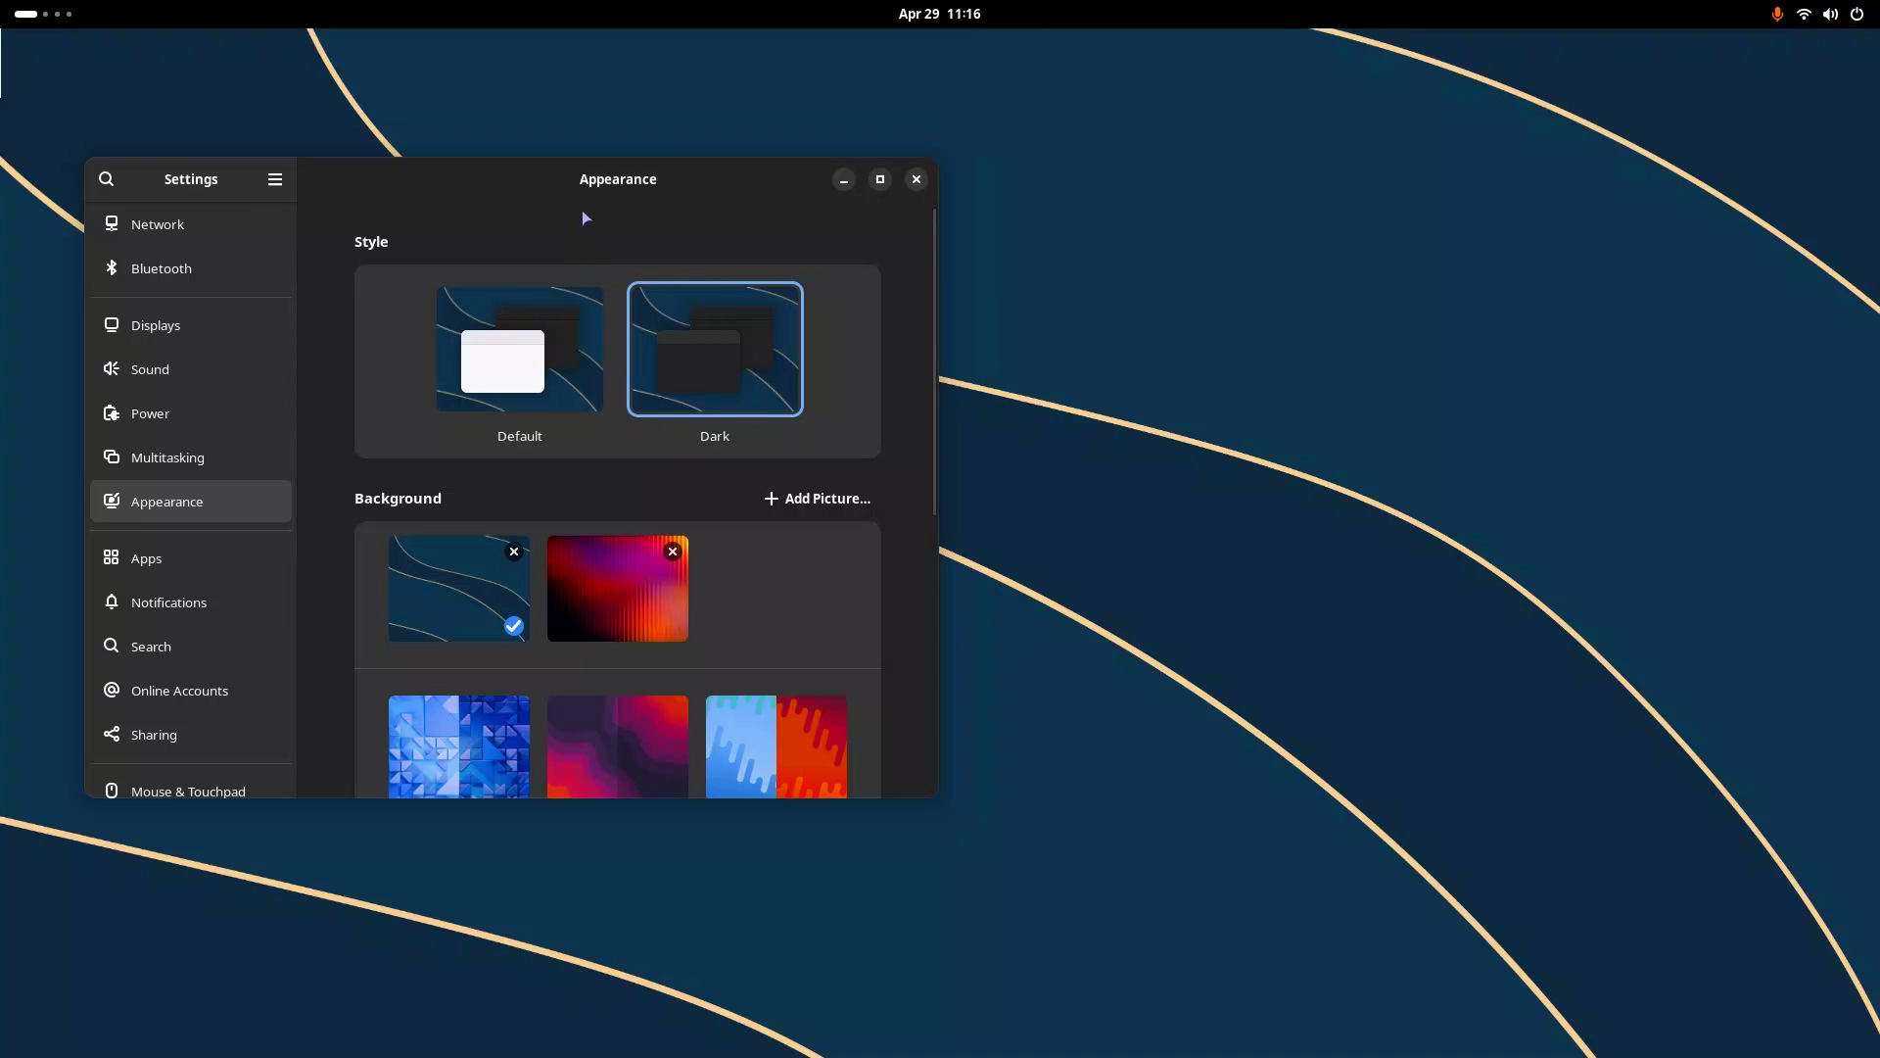
View the Remote Login tab under System > Remote Desktop, then close and reopen Settings
drag(627, 179, 810, 138)
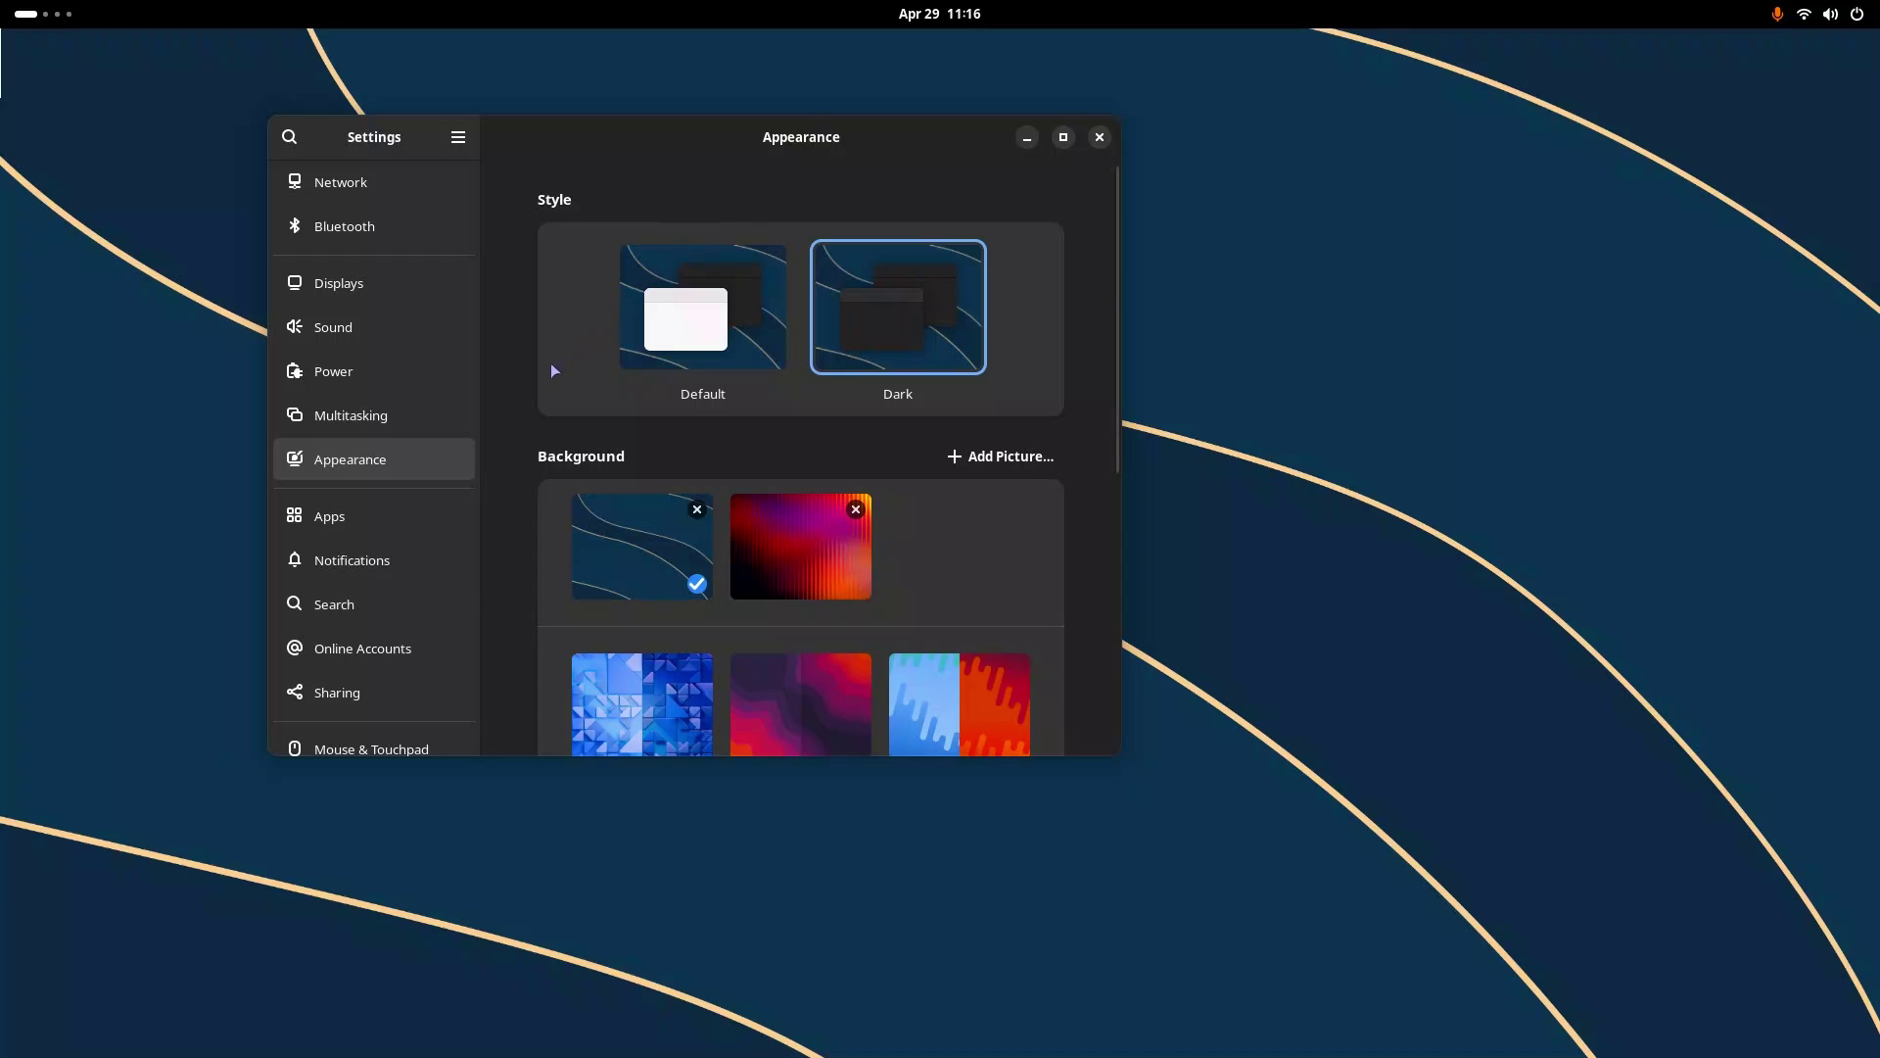
scroll(453, 519, down, 5)
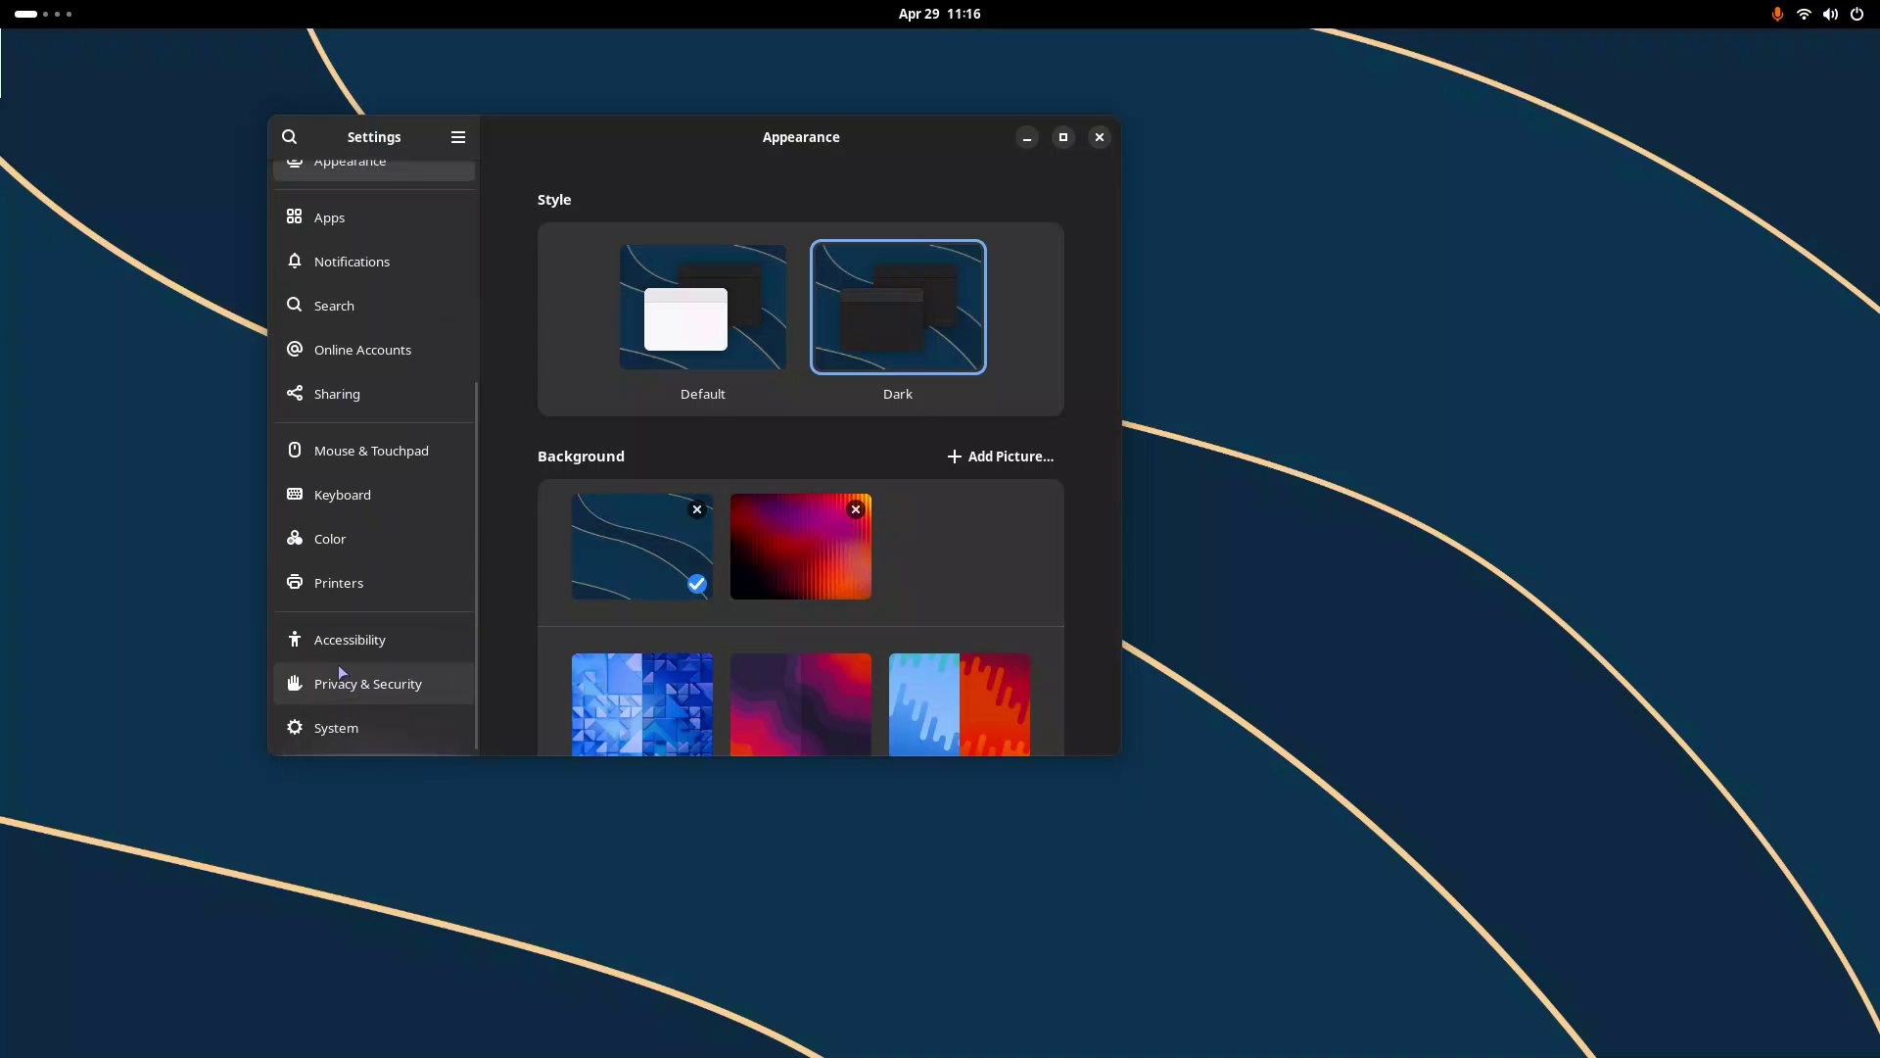
click(325, 733)
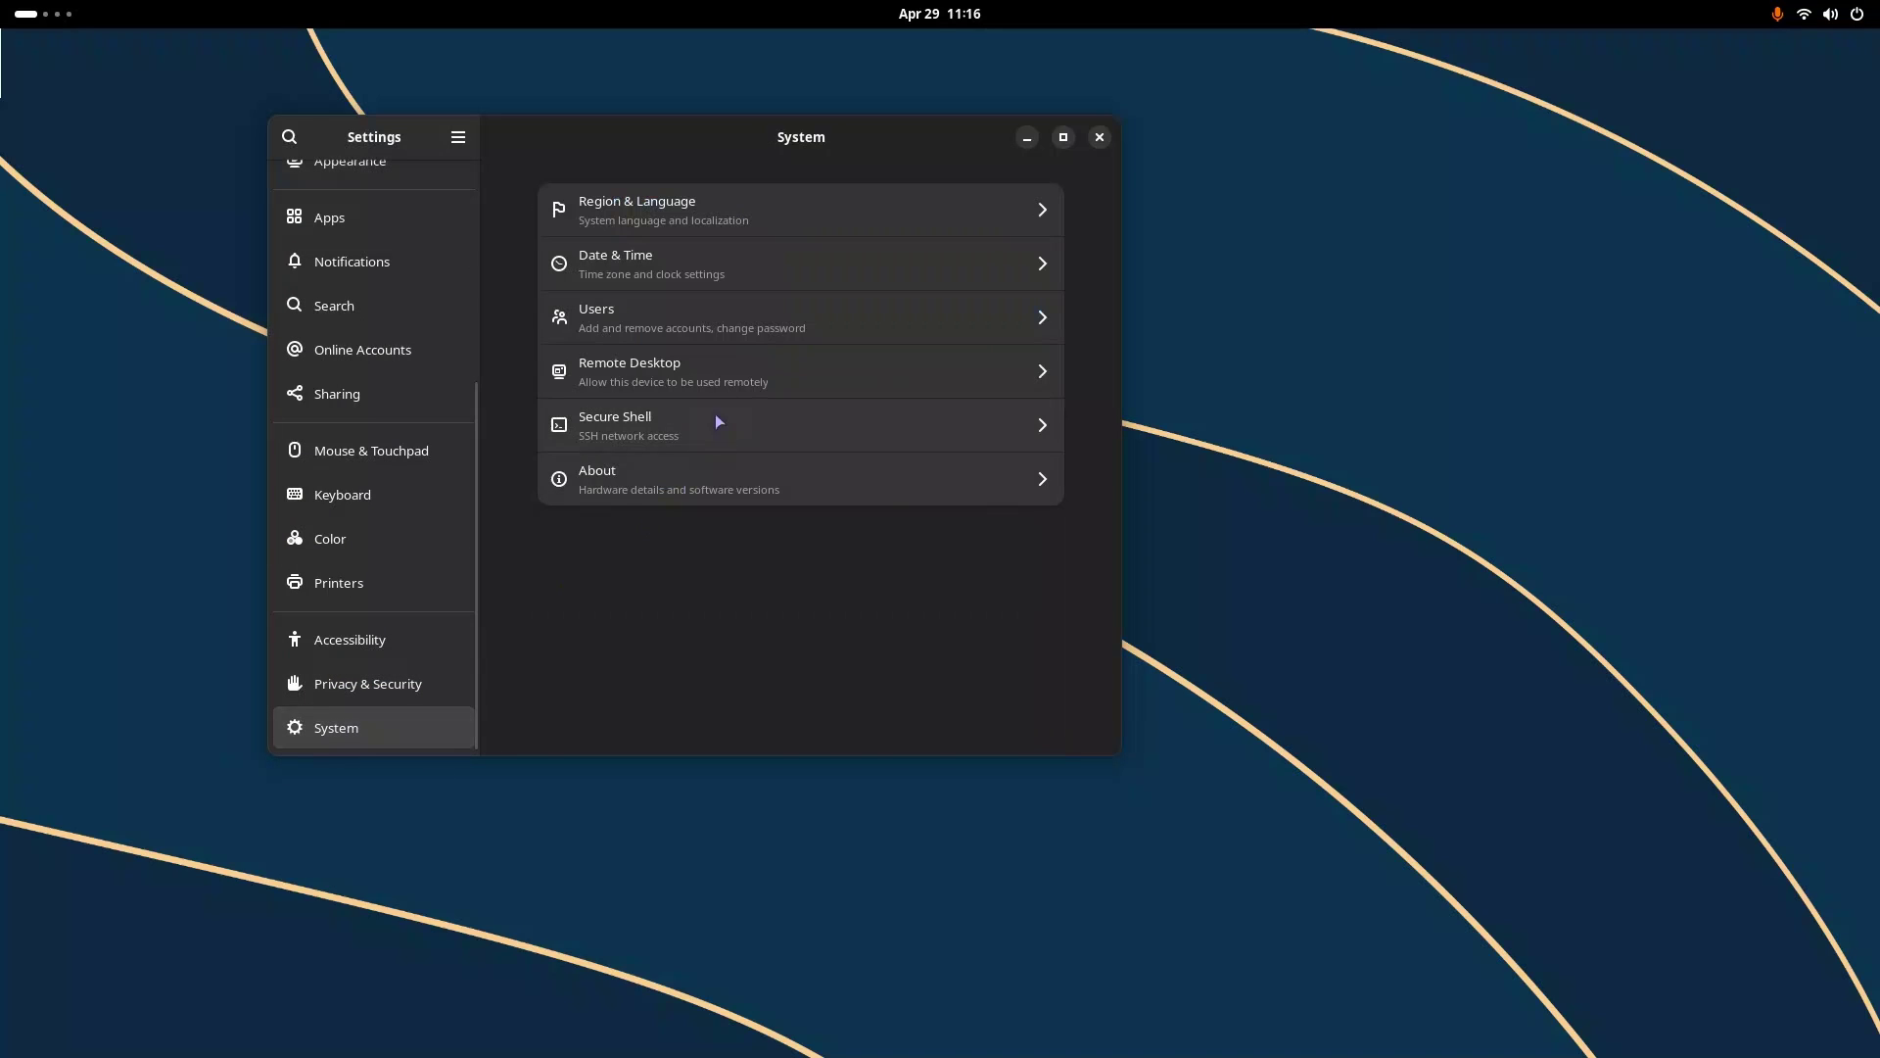
click(597, 385)
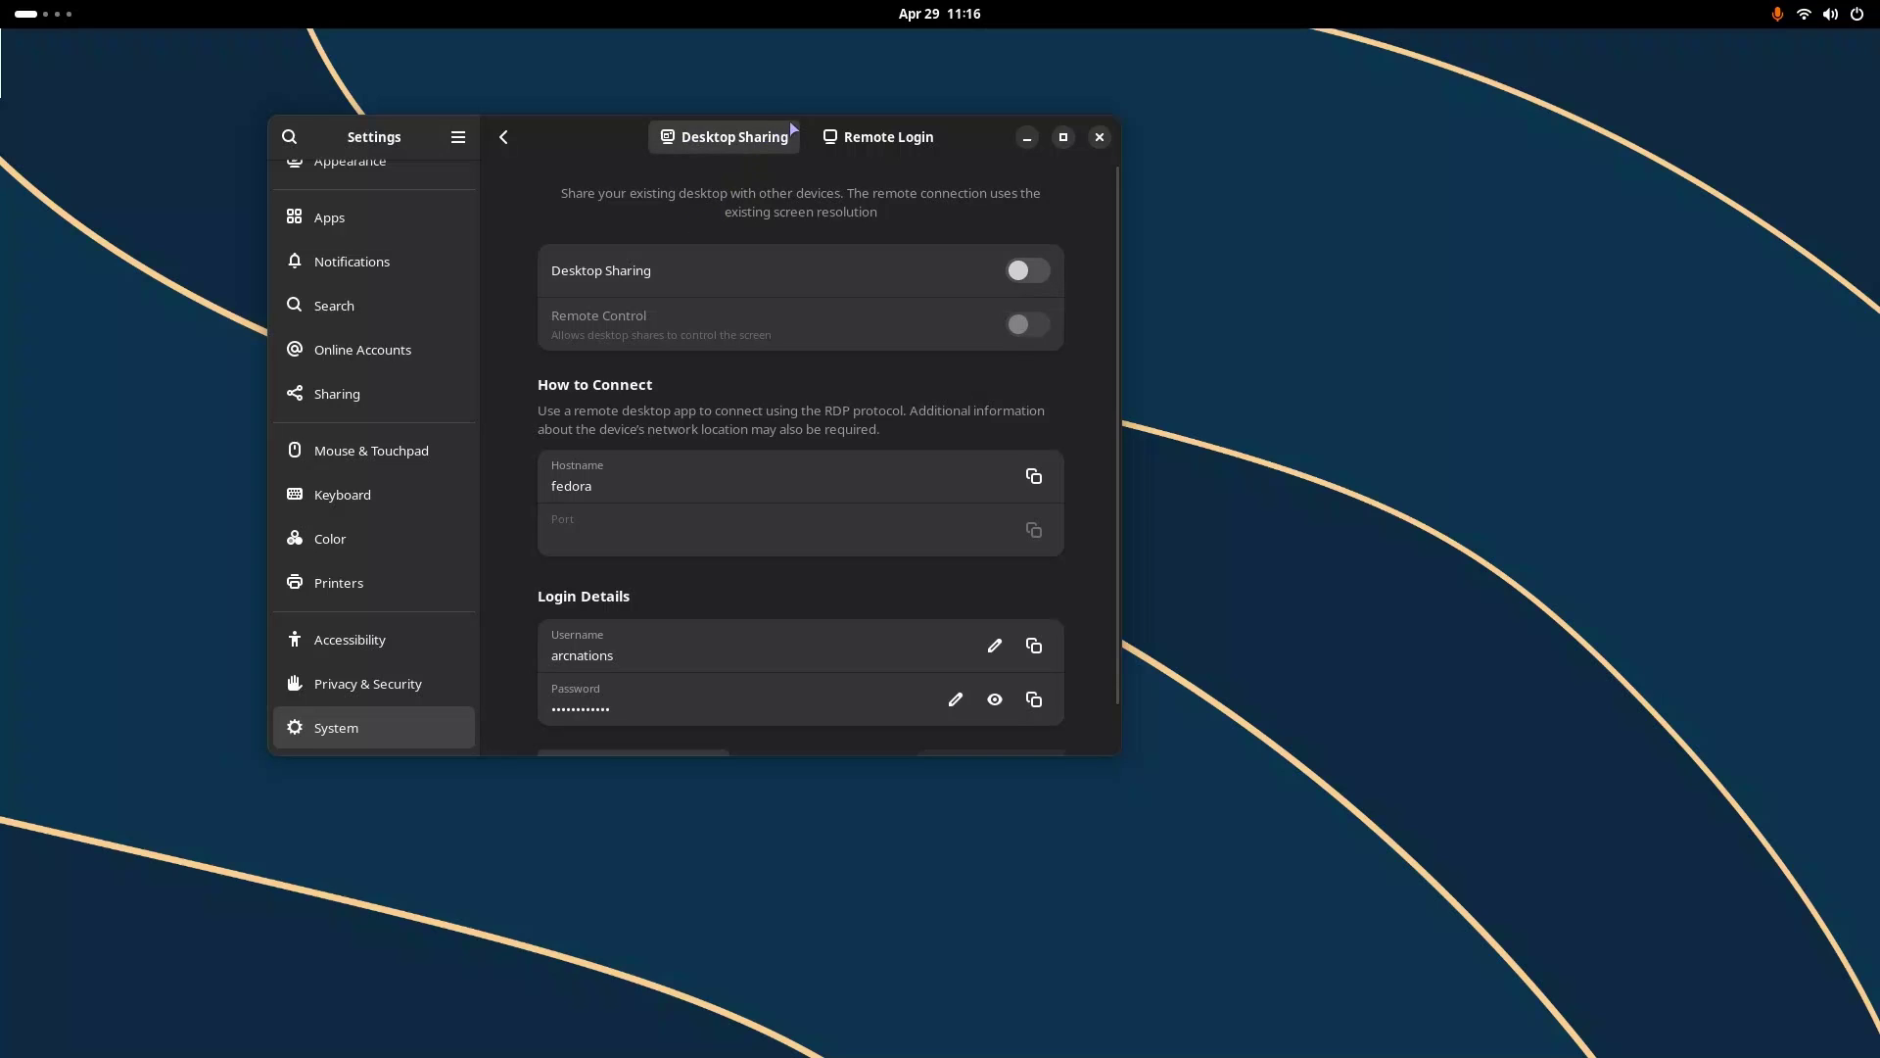
click(879, 137)
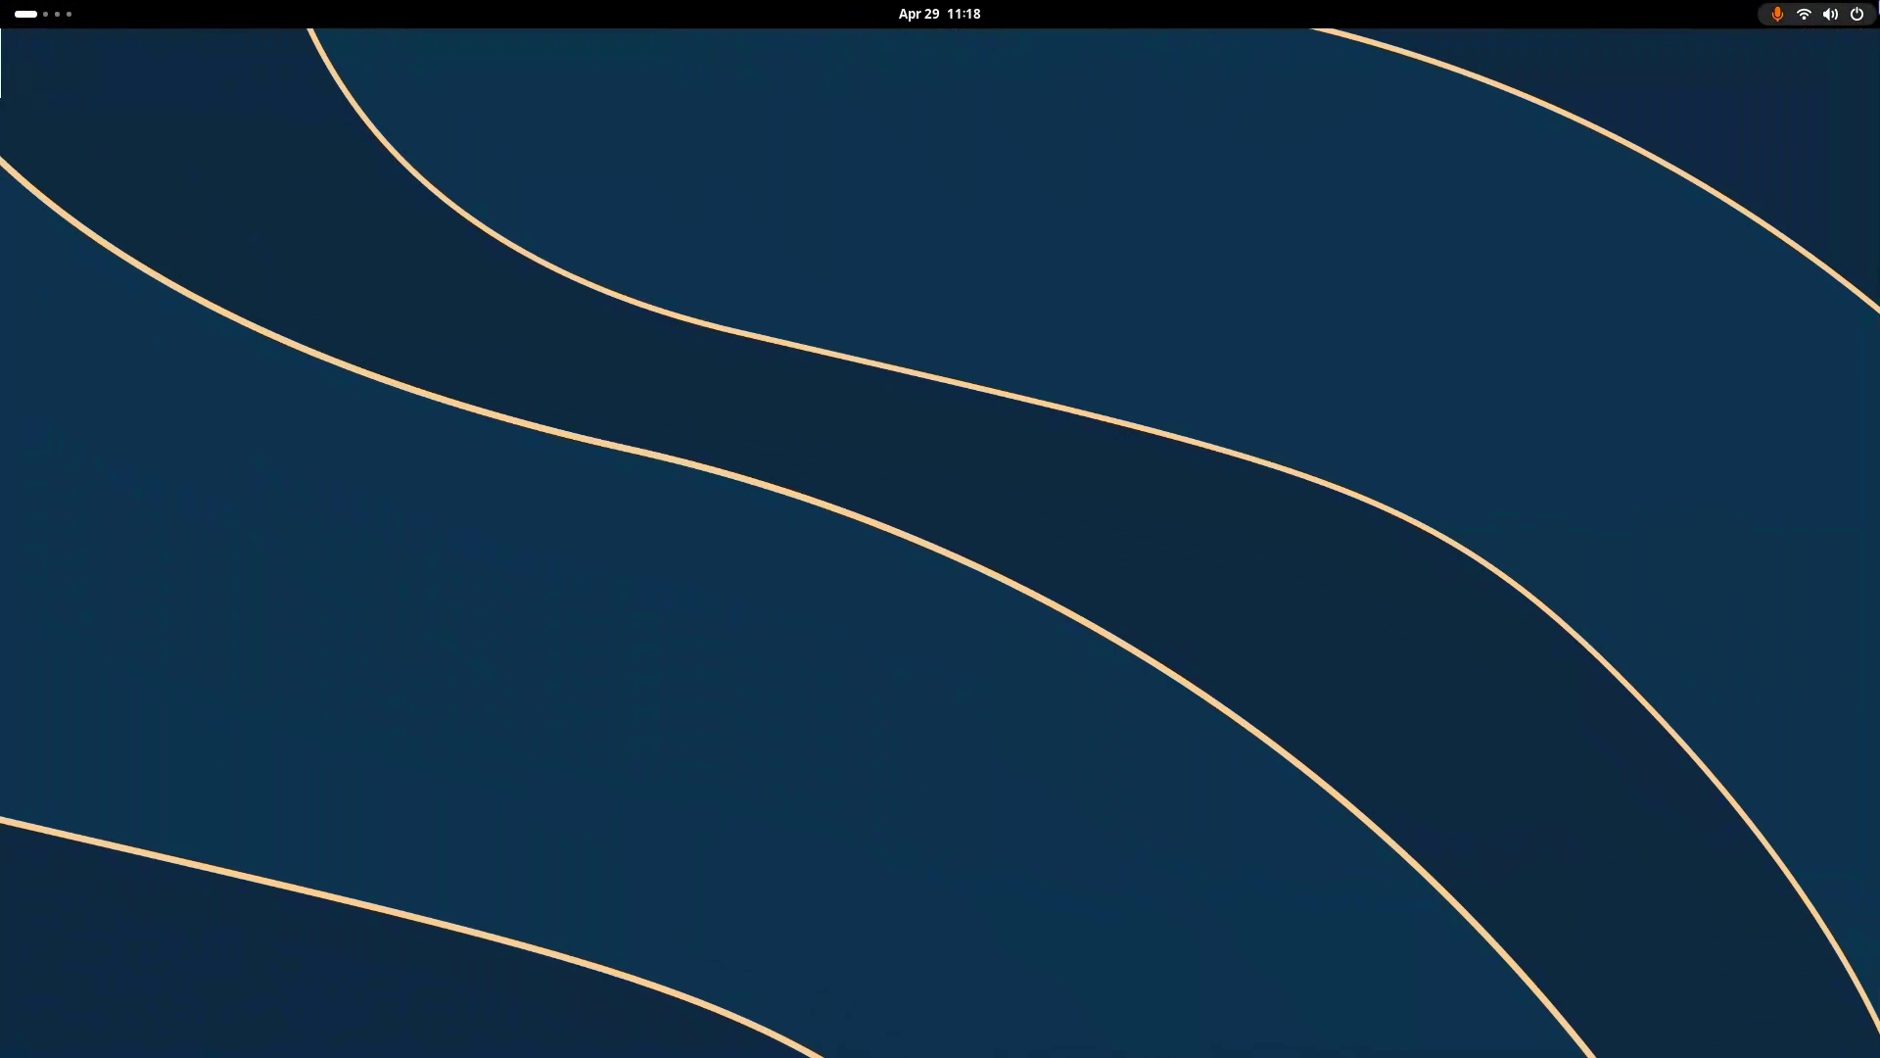
click(1821, 14)
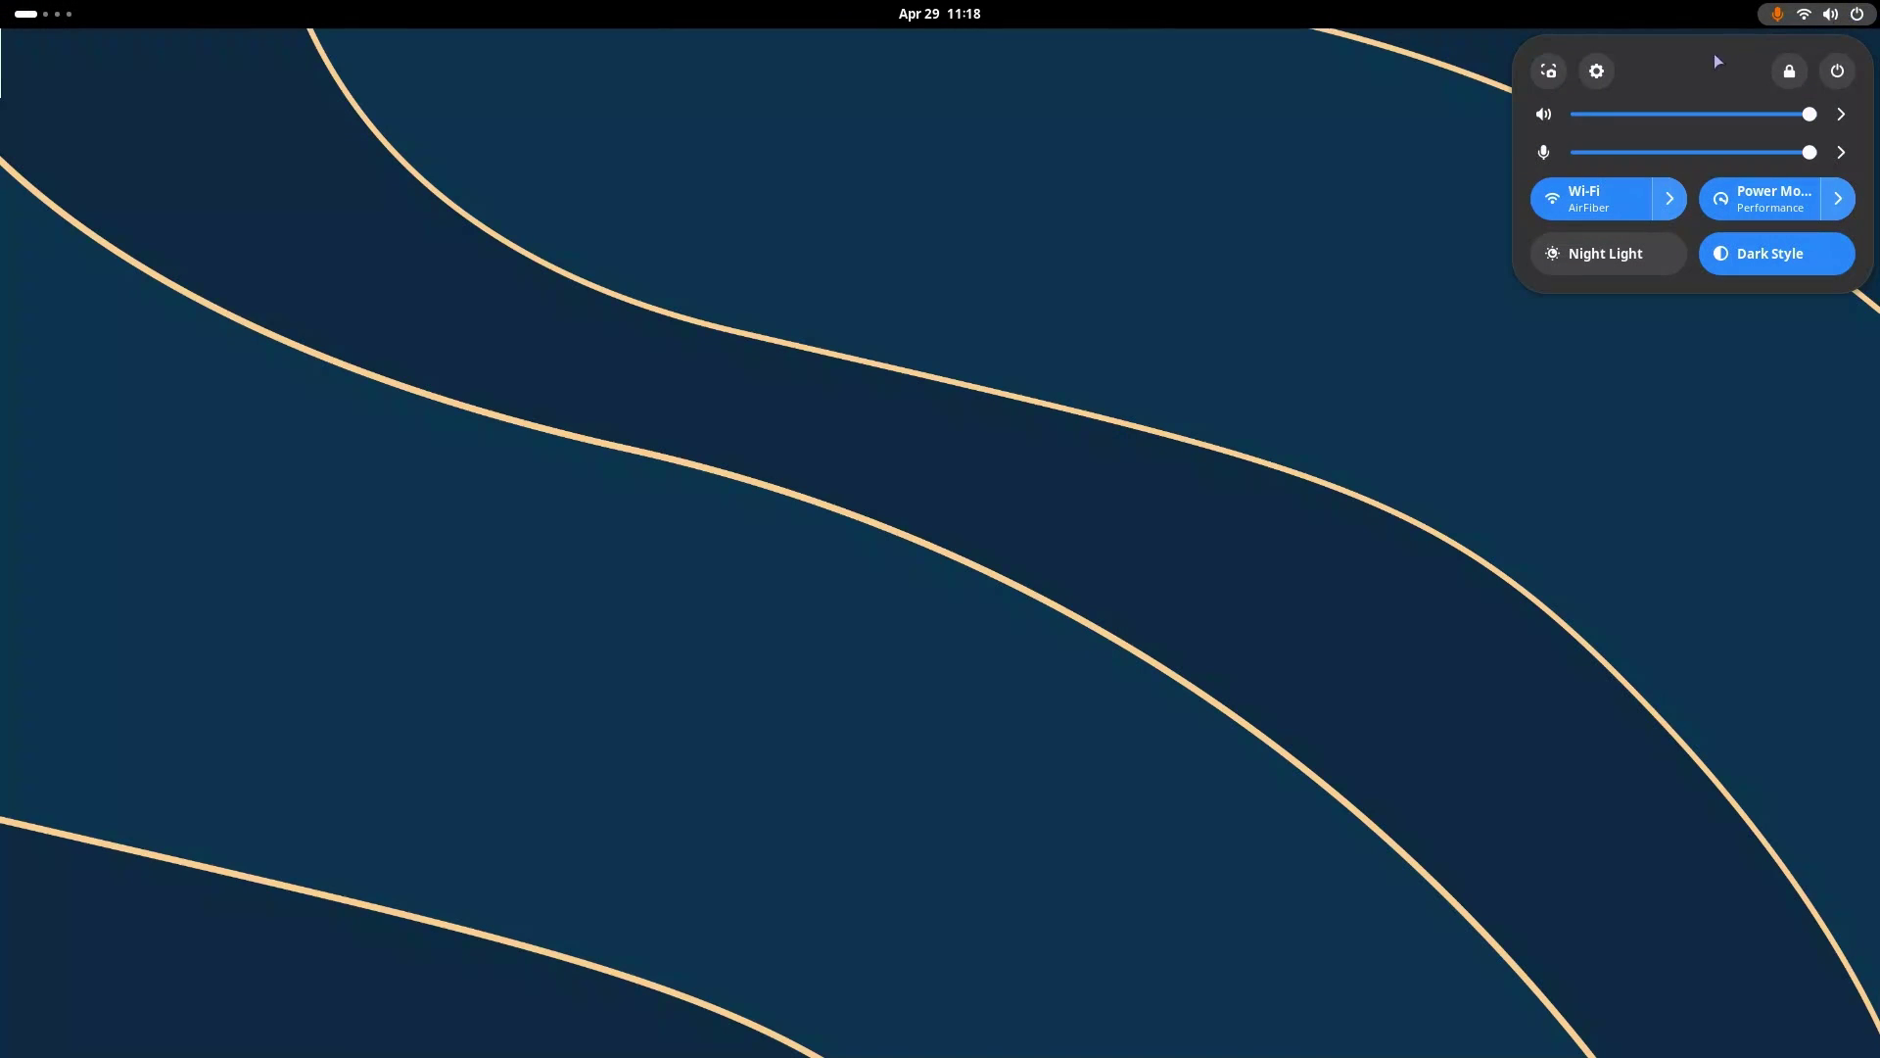
click(1598, 72)
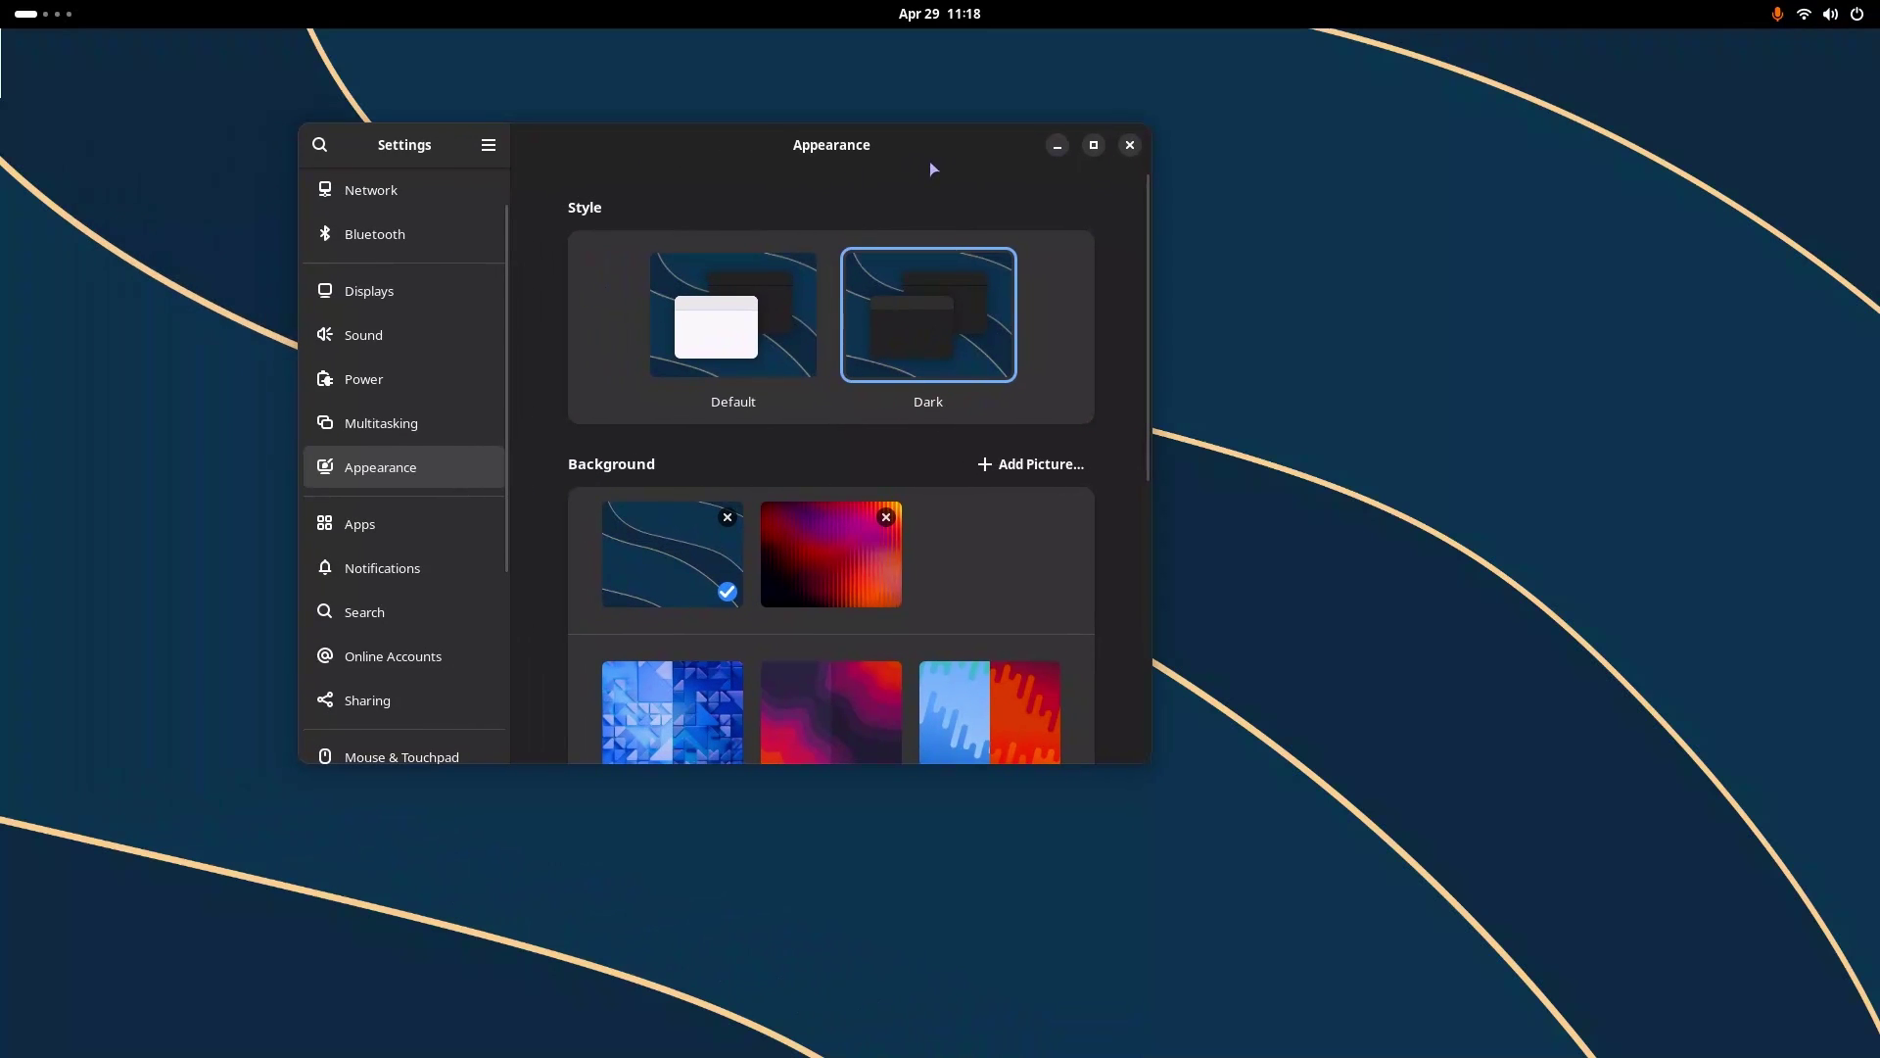
Glance at the Notifications and Appearance pages, scroll the sidebar, and open System
click(398, 580)
click(404, 469)
scroll(1071, 537, down, 5)
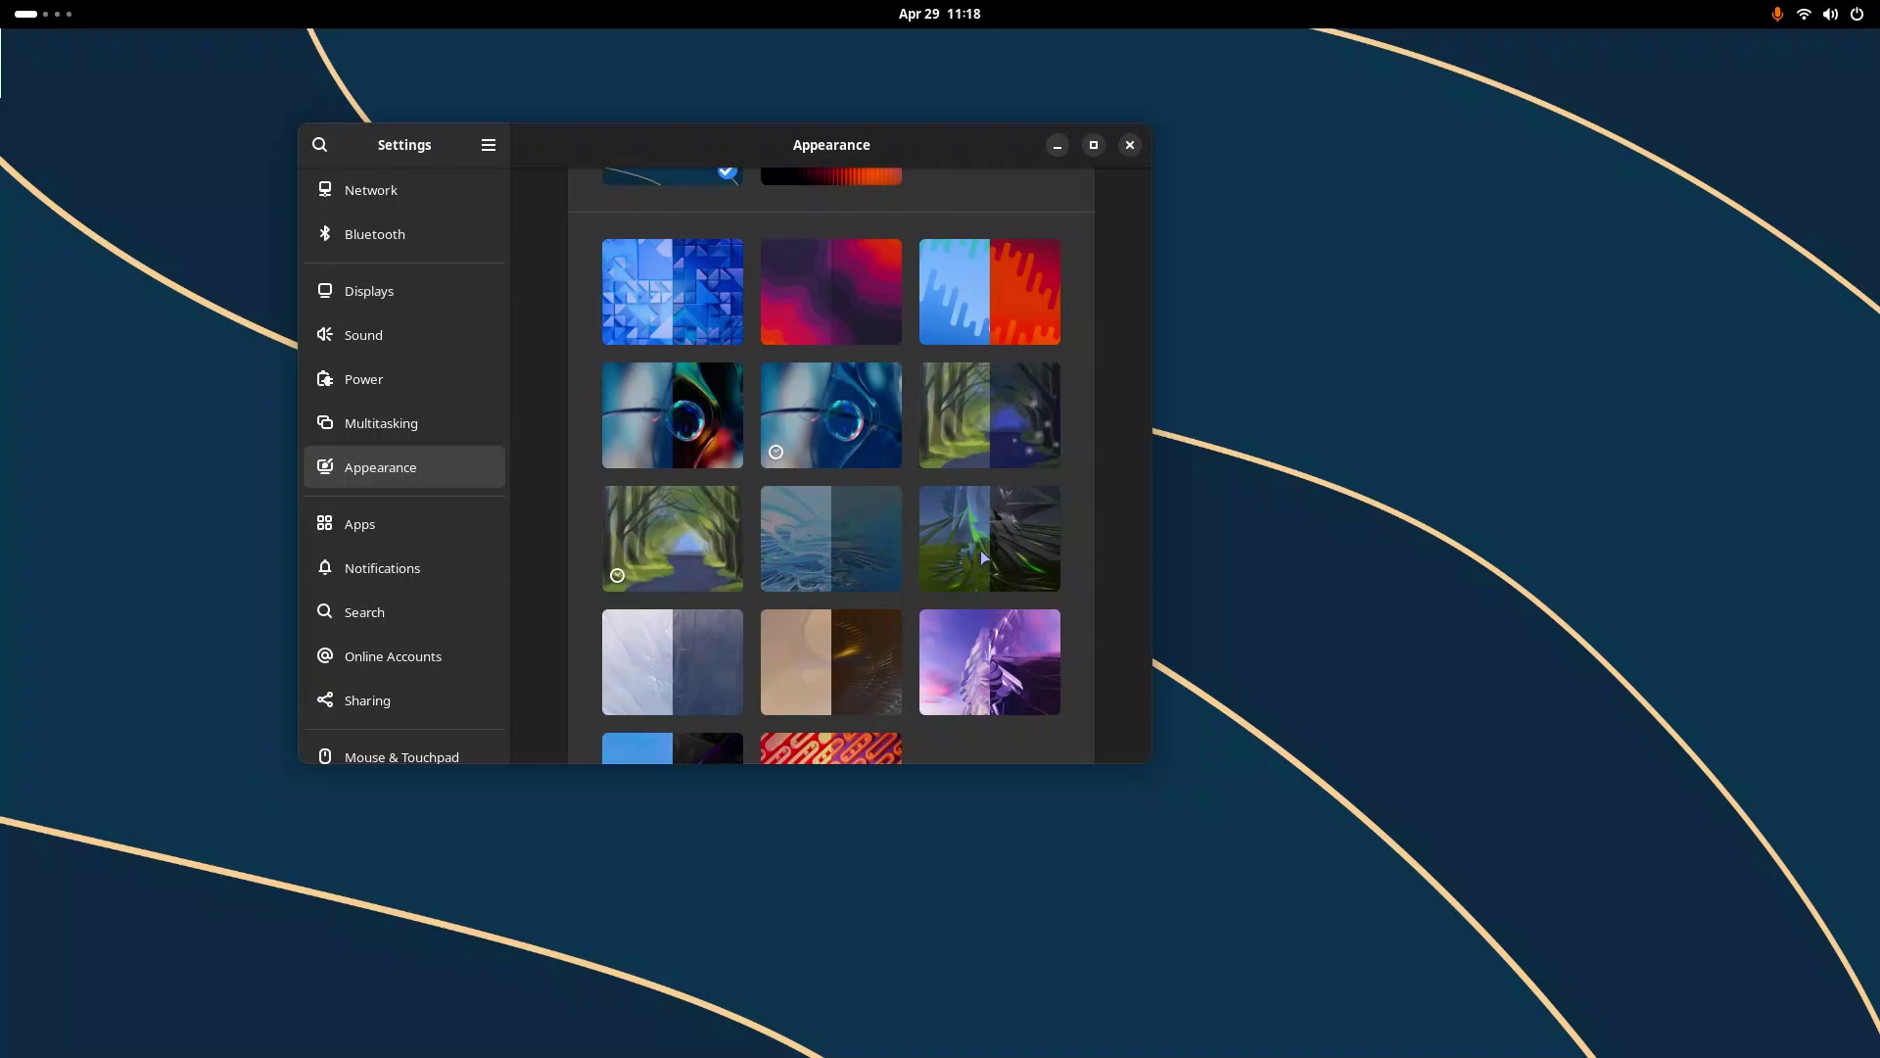
scroll(512, 568, down, 2)
scroll(362, 572, down, 4)
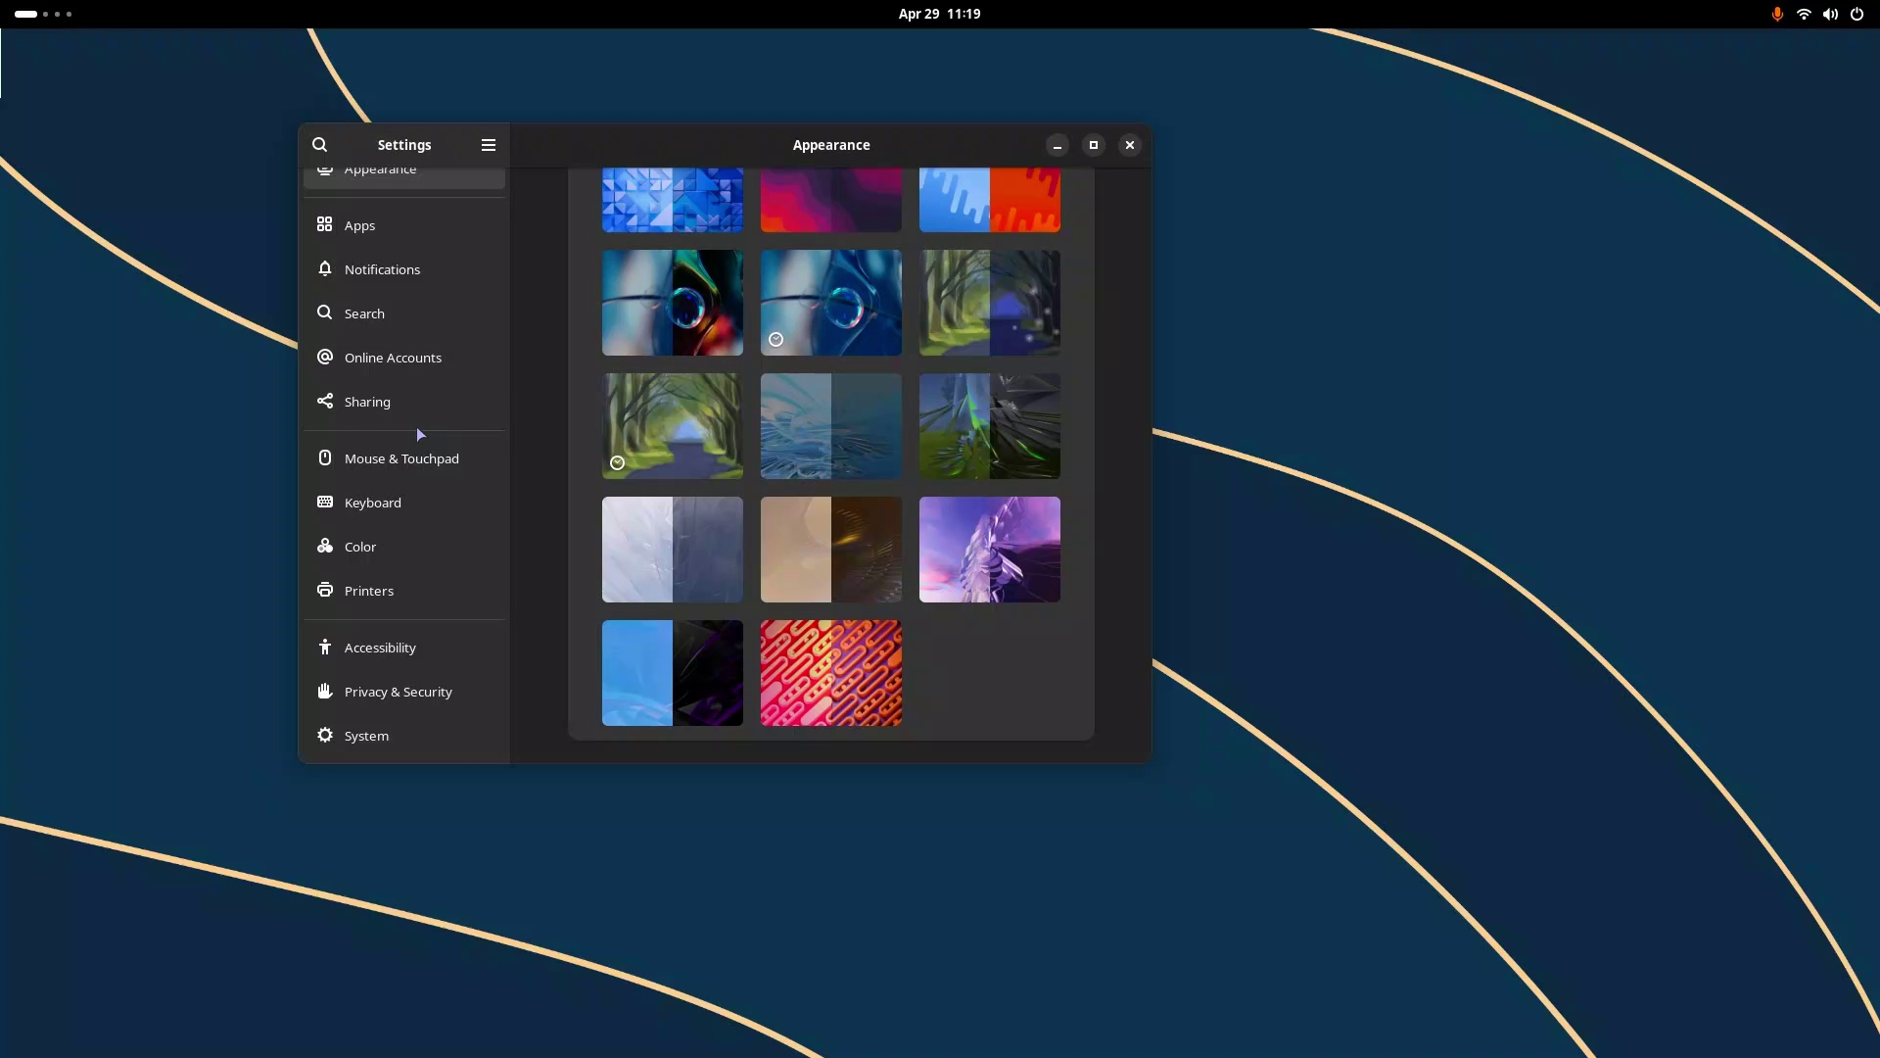
scroll(415, 426, up, 5)
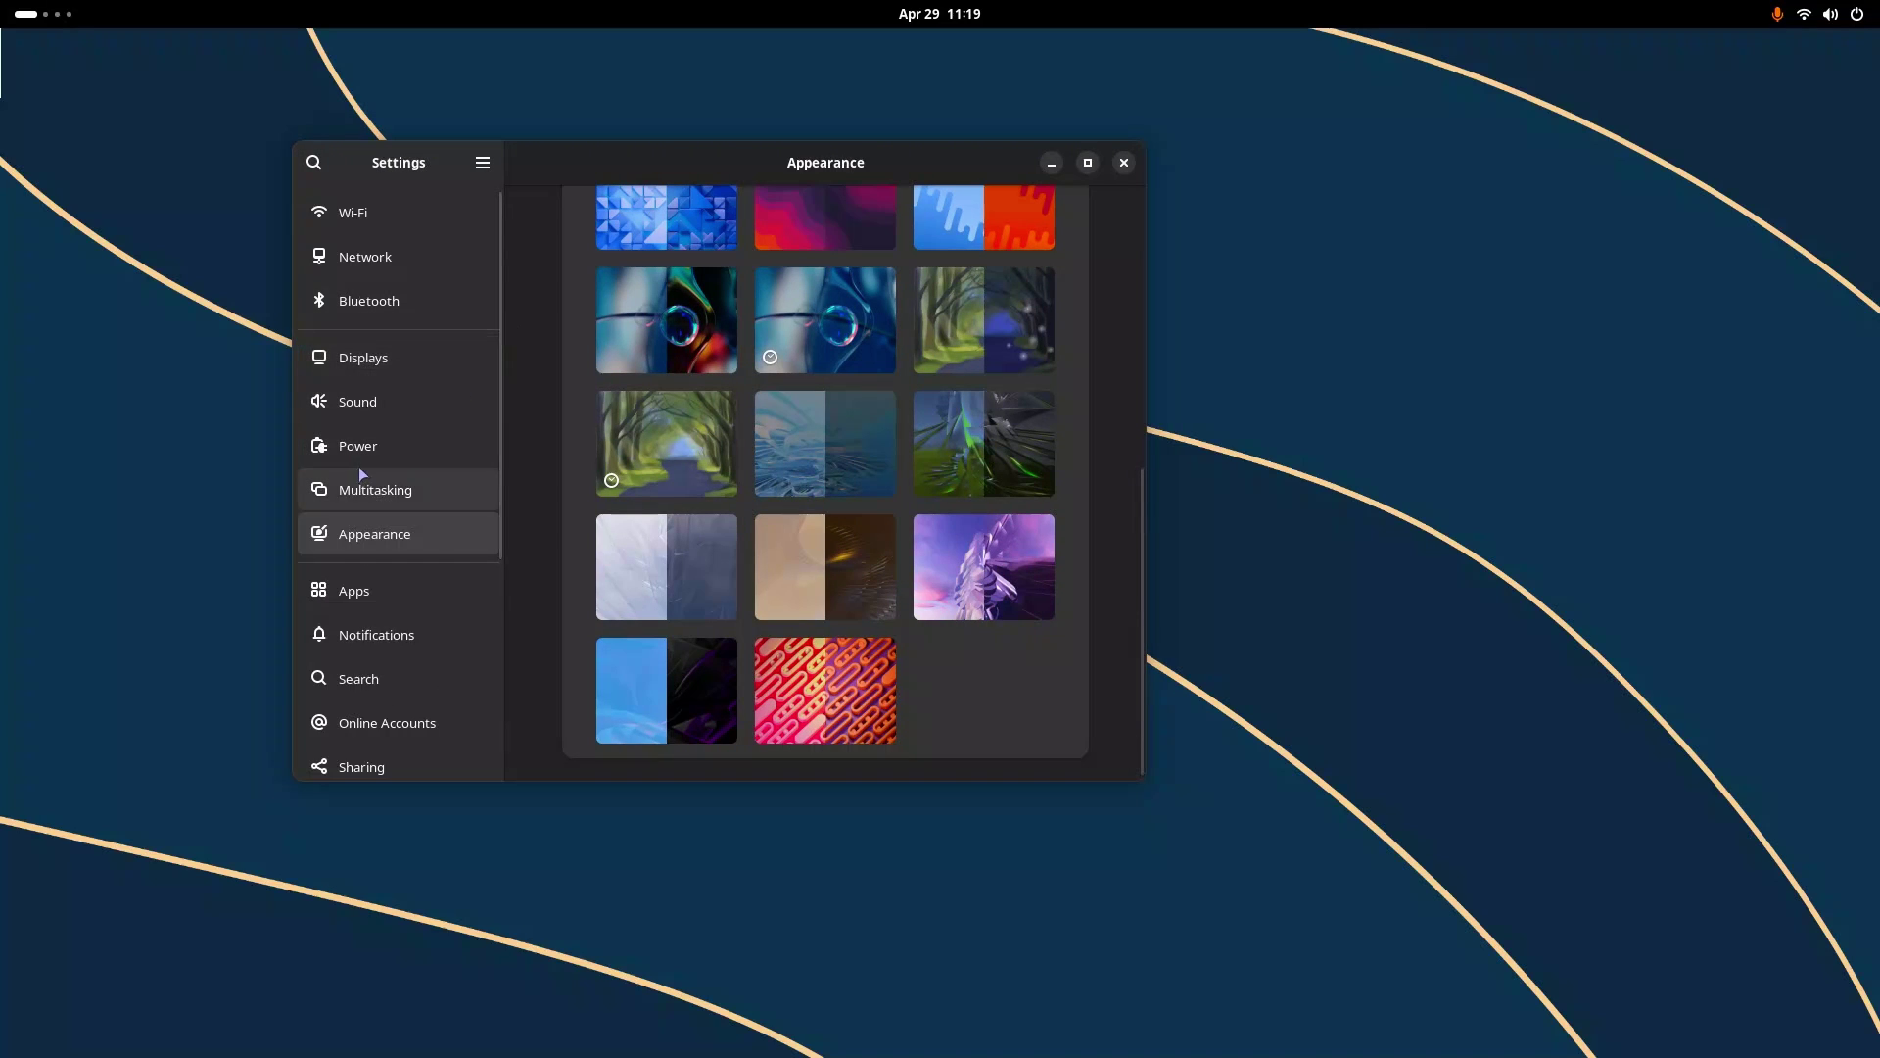
scroll(600, 390, up, 5)
scroll(421, 411, down, 5)
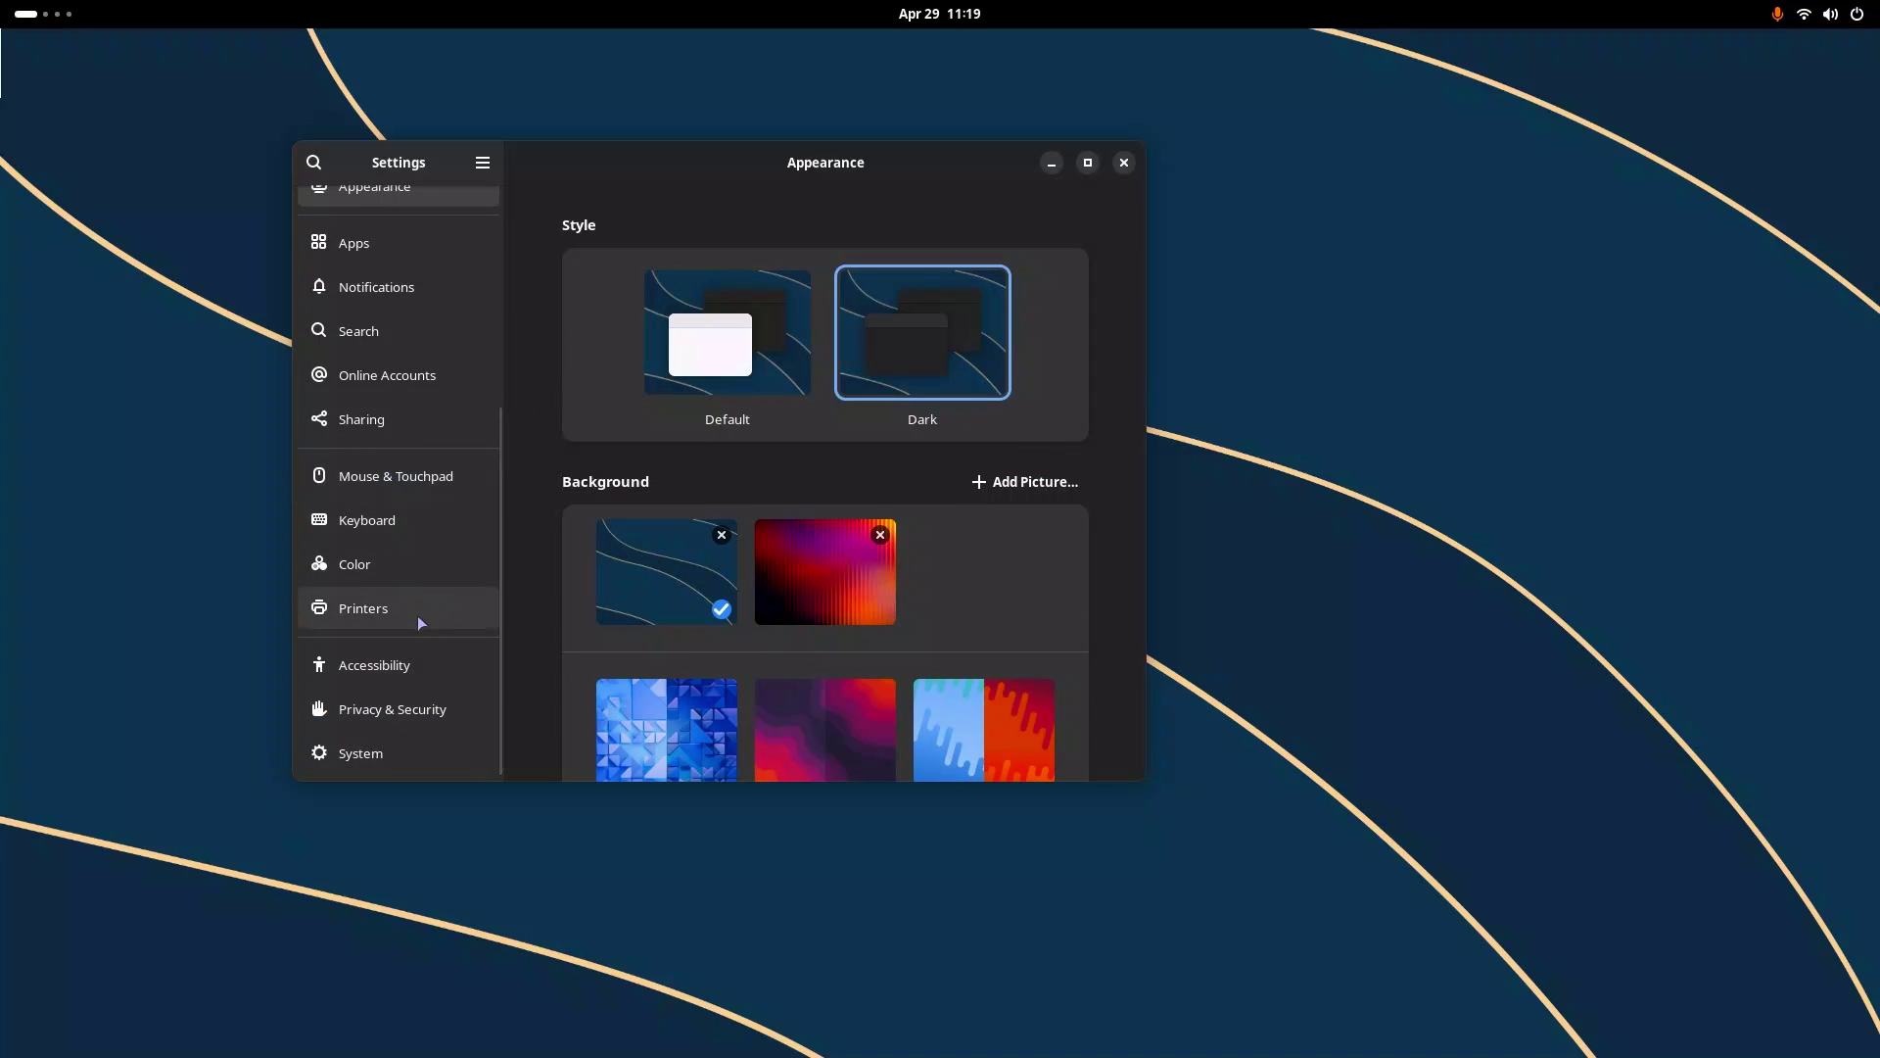
click(373, 746)
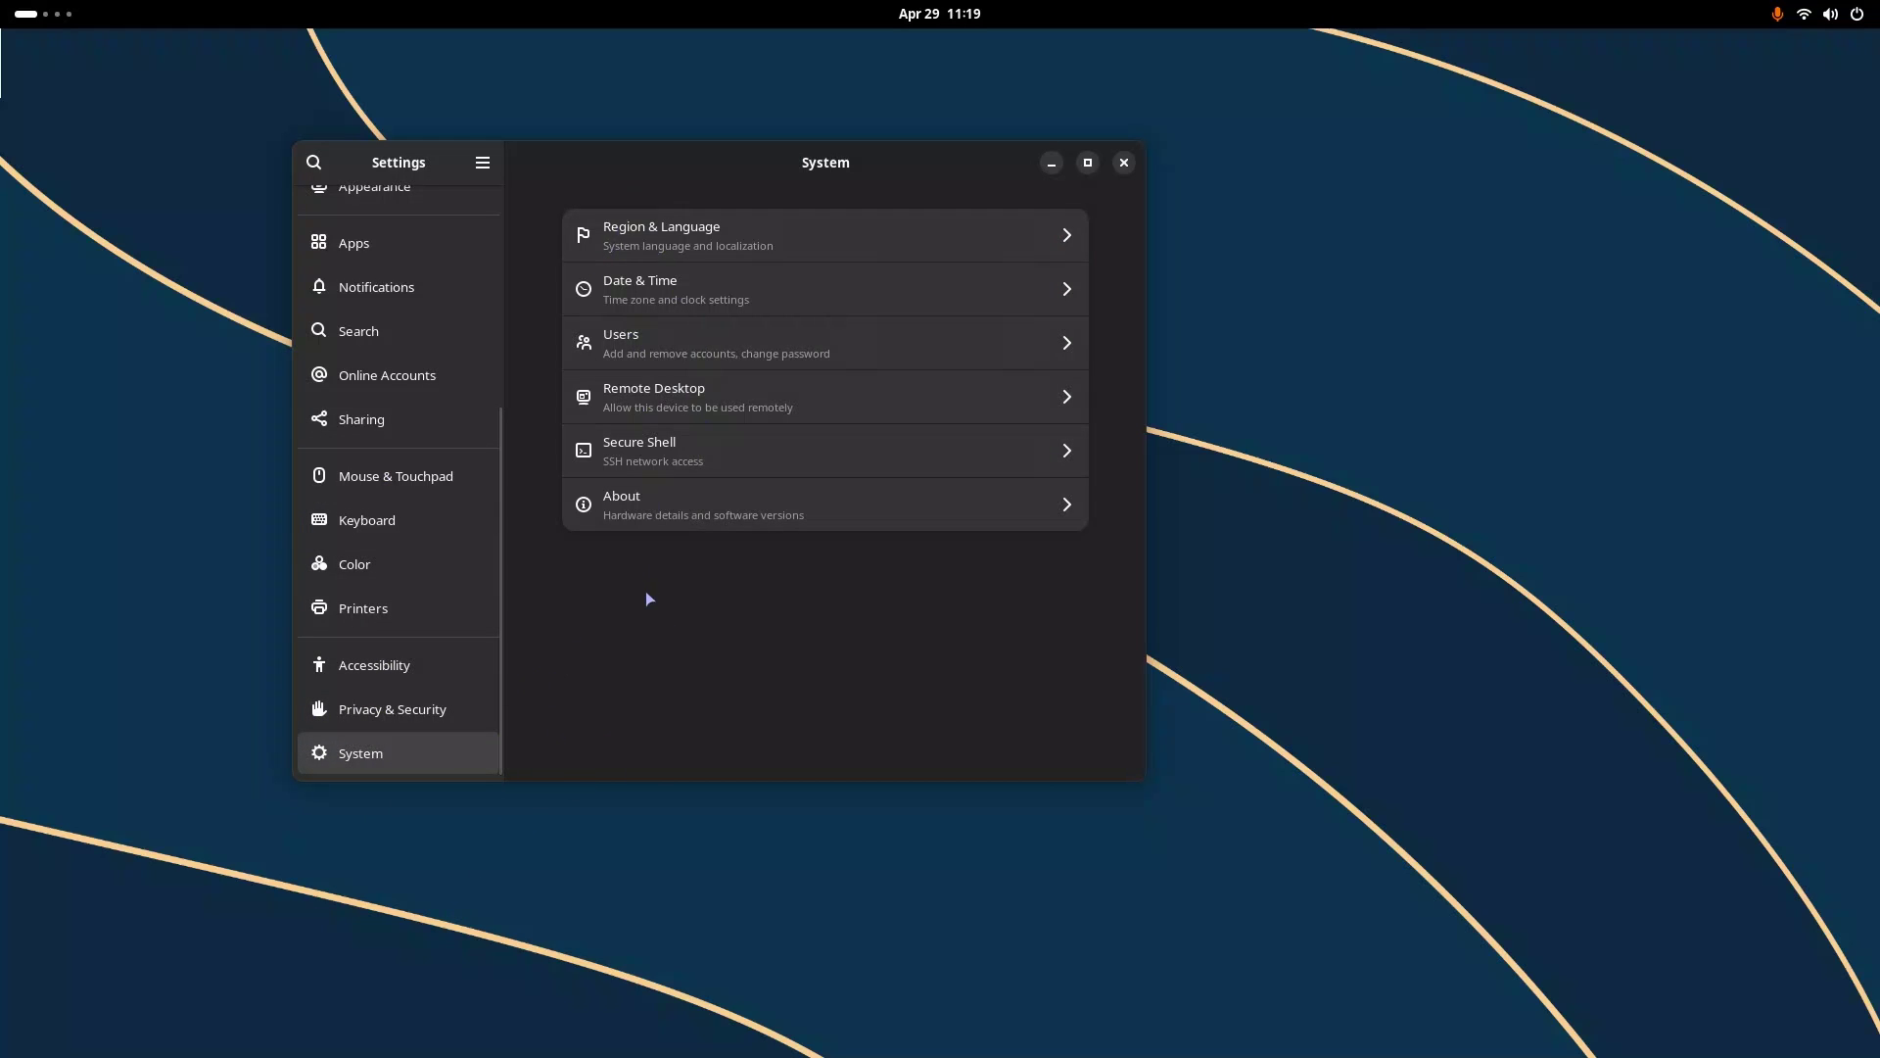
click(667, 513)
Reopen the About page and view the full System Details dialog, then close it
key(Escape)
click(632, 503)
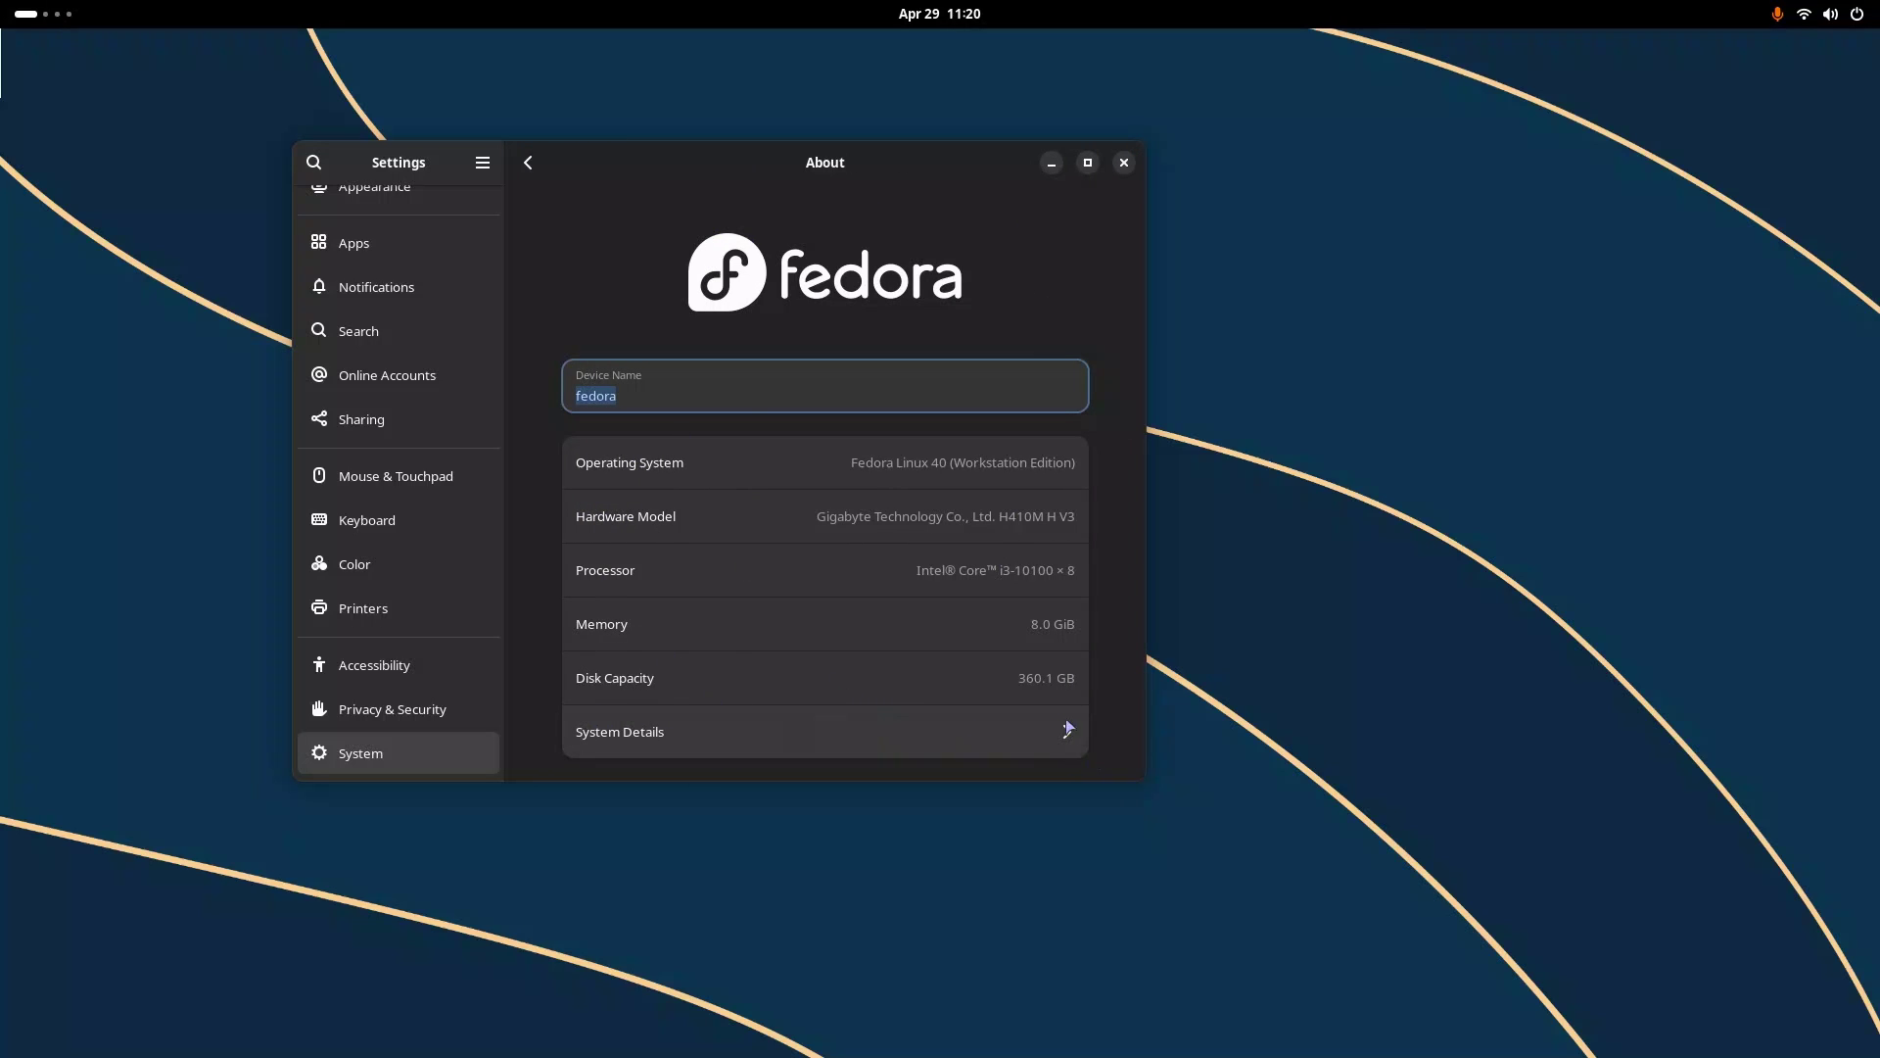
click(750, 736)
key(Escape)
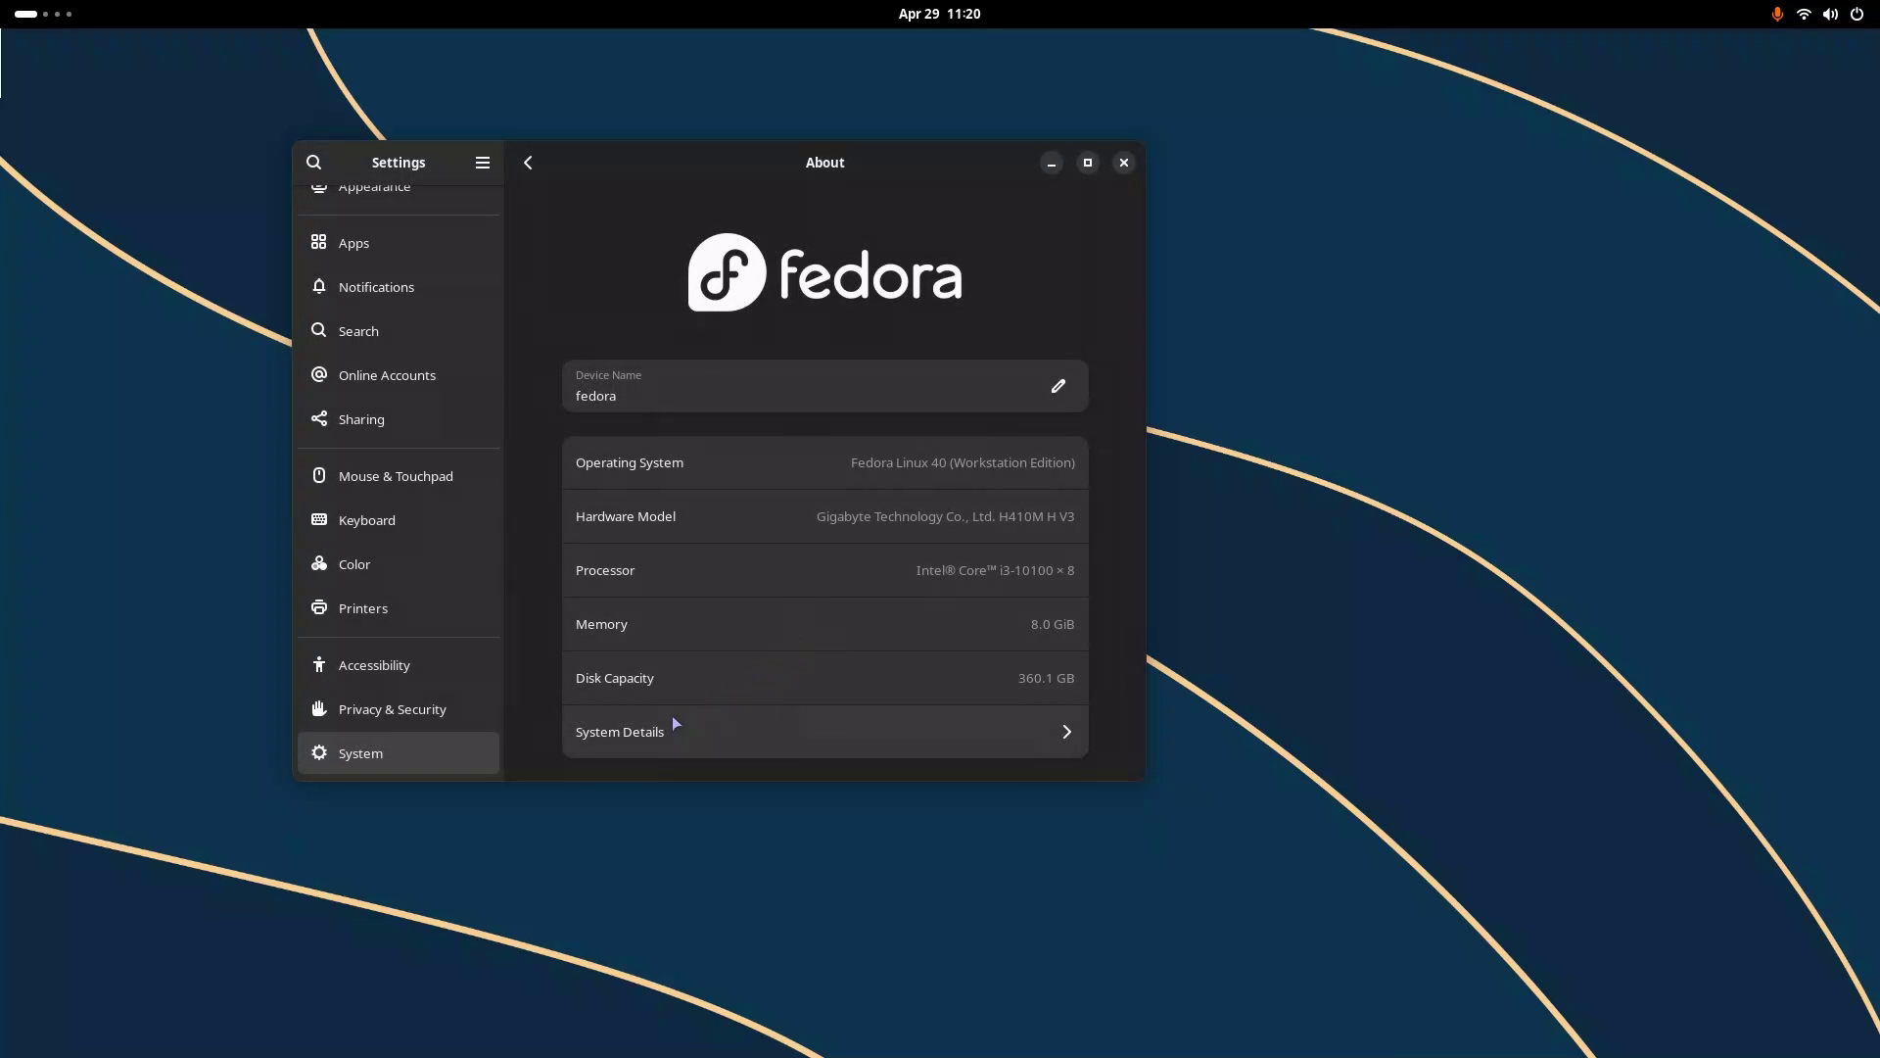
click(672, 720)
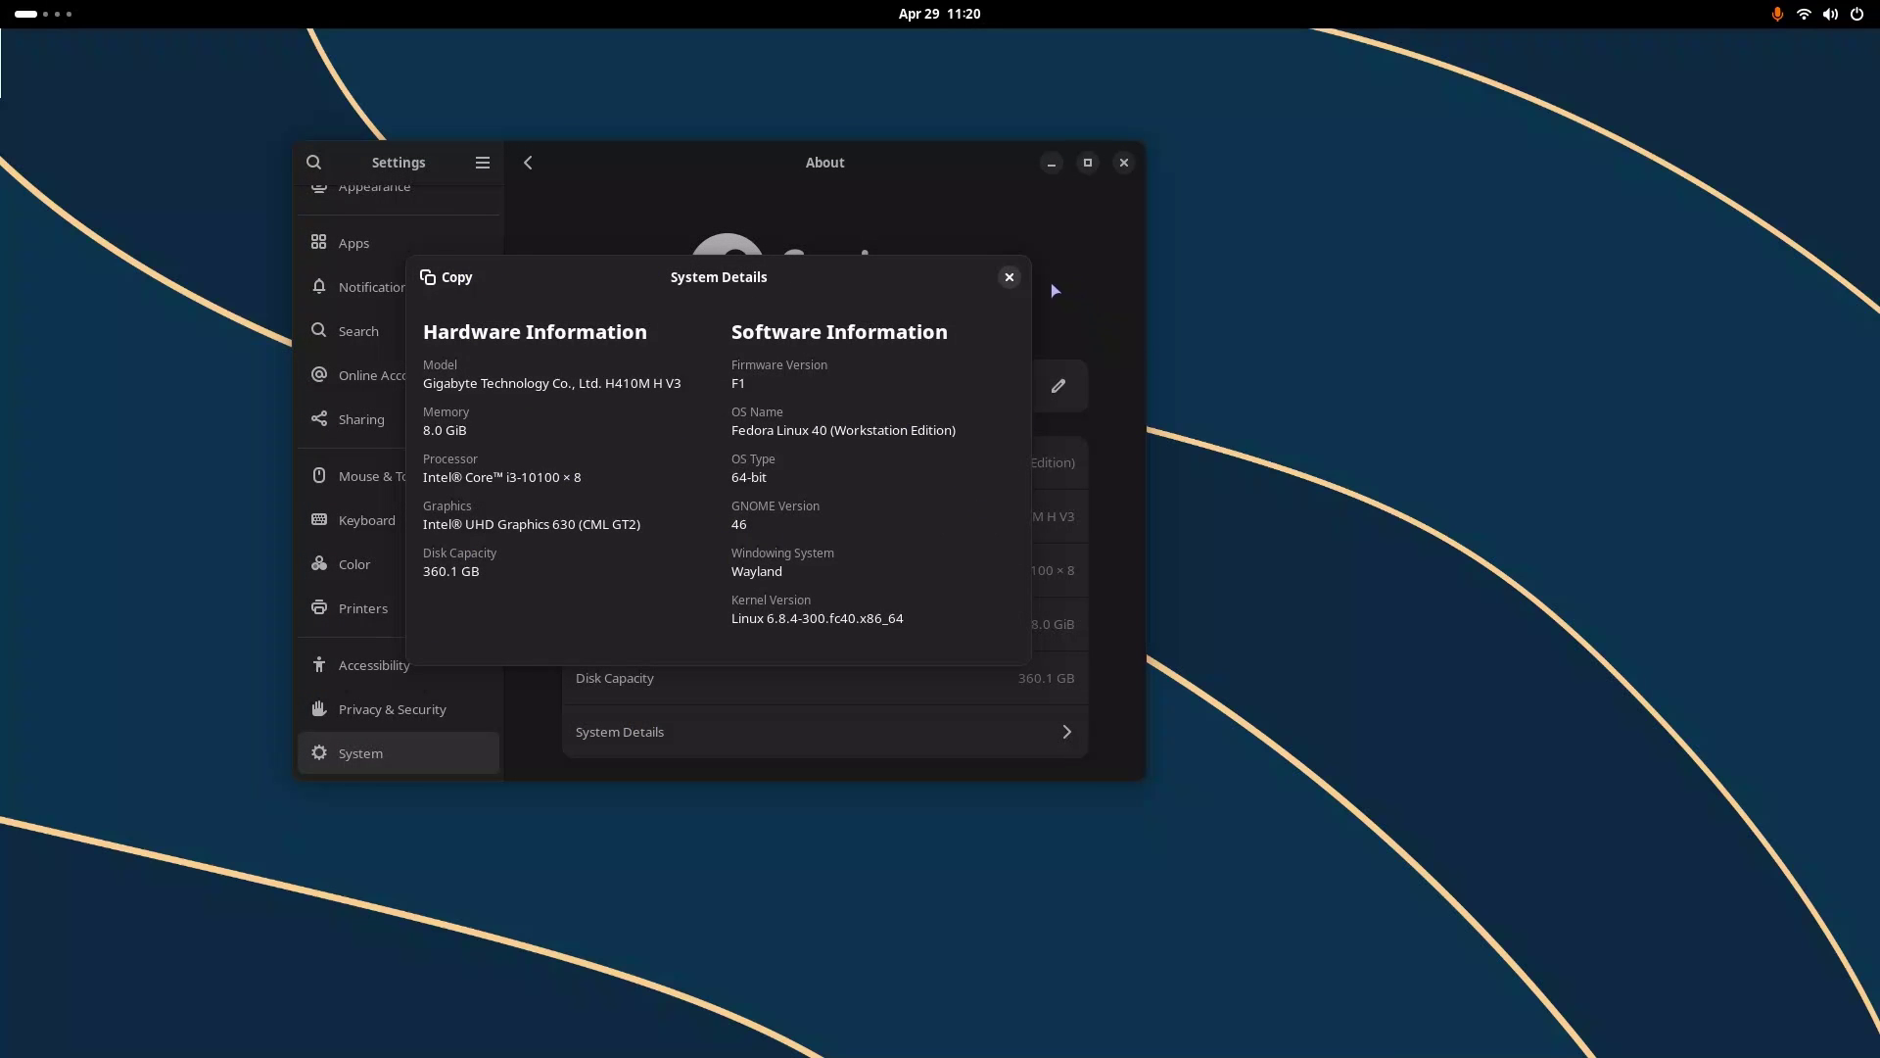
click(1009, 277)
Scroll the sidebar and open the Online Accounts page
scroll(402, 561, up, 3)
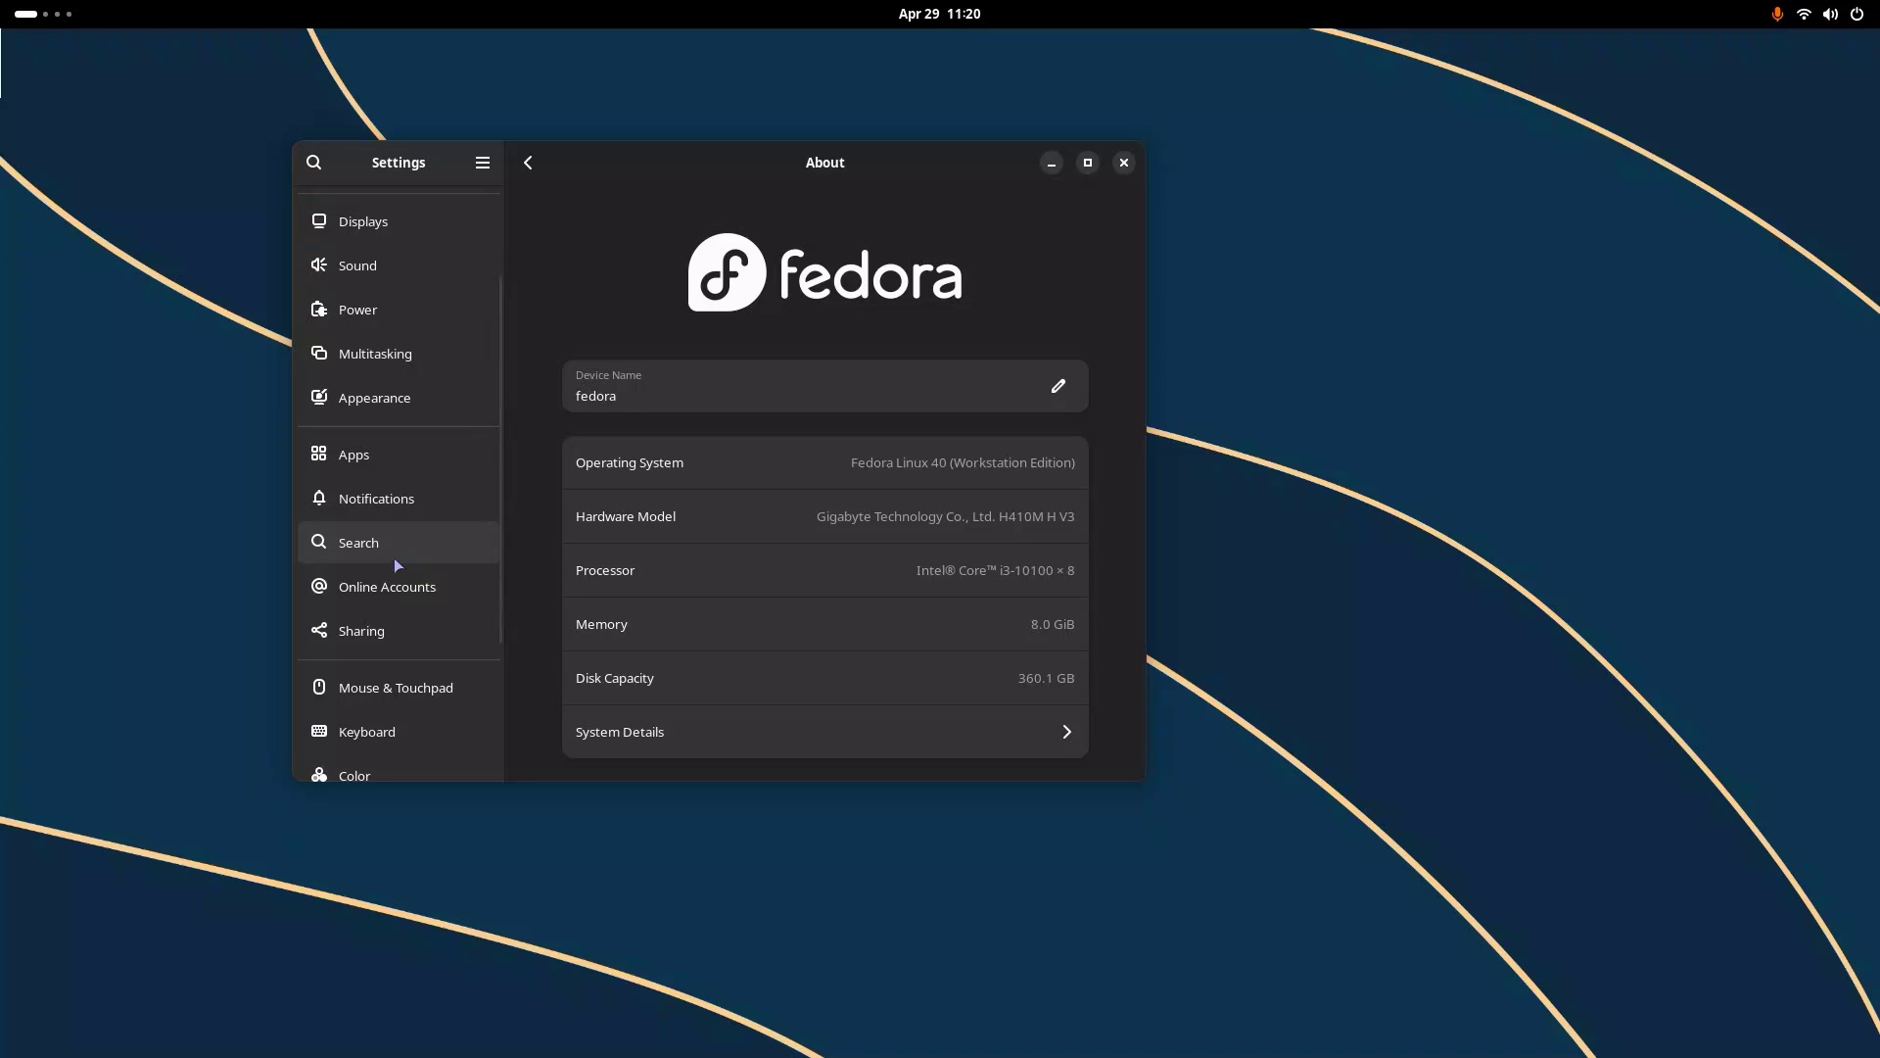
scroll(394, 556, down, 2)
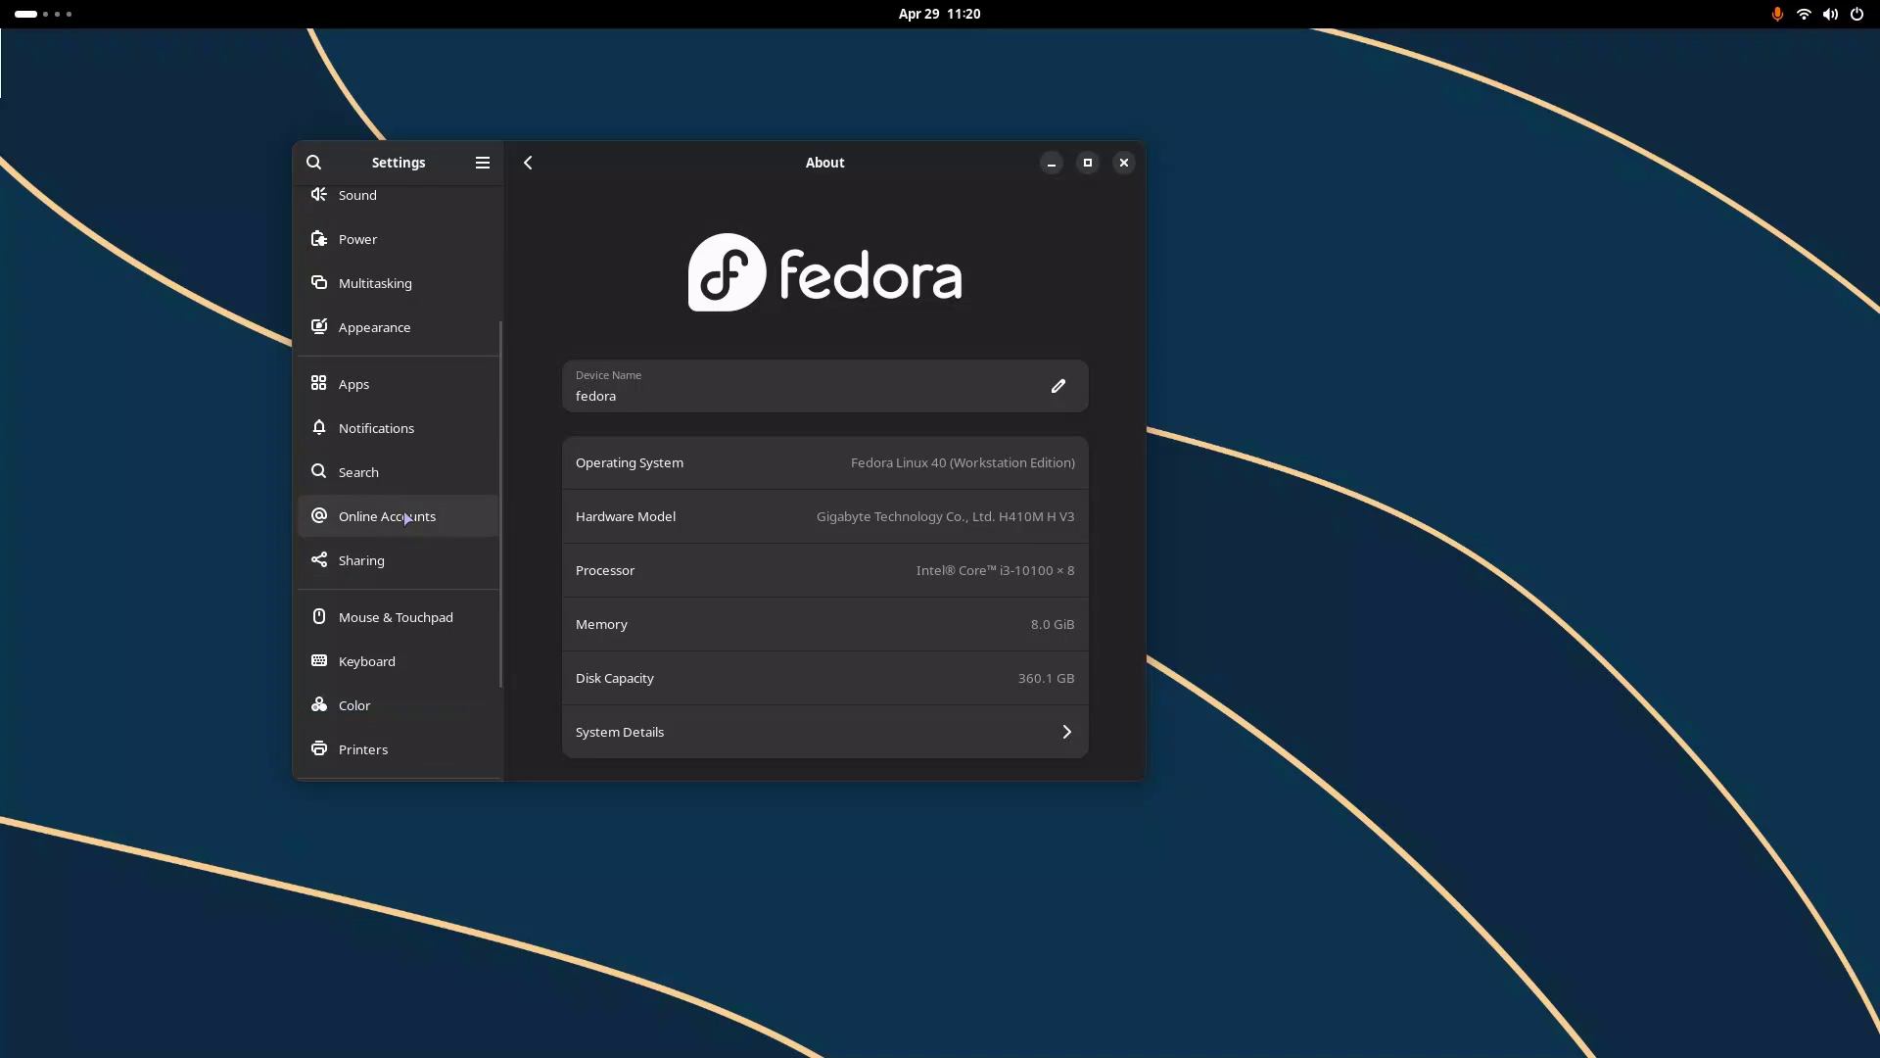
click(396, 516)
Open and close the WebDAV and Google account dialogs, then reopen the Google sign-in
click(630, 317)
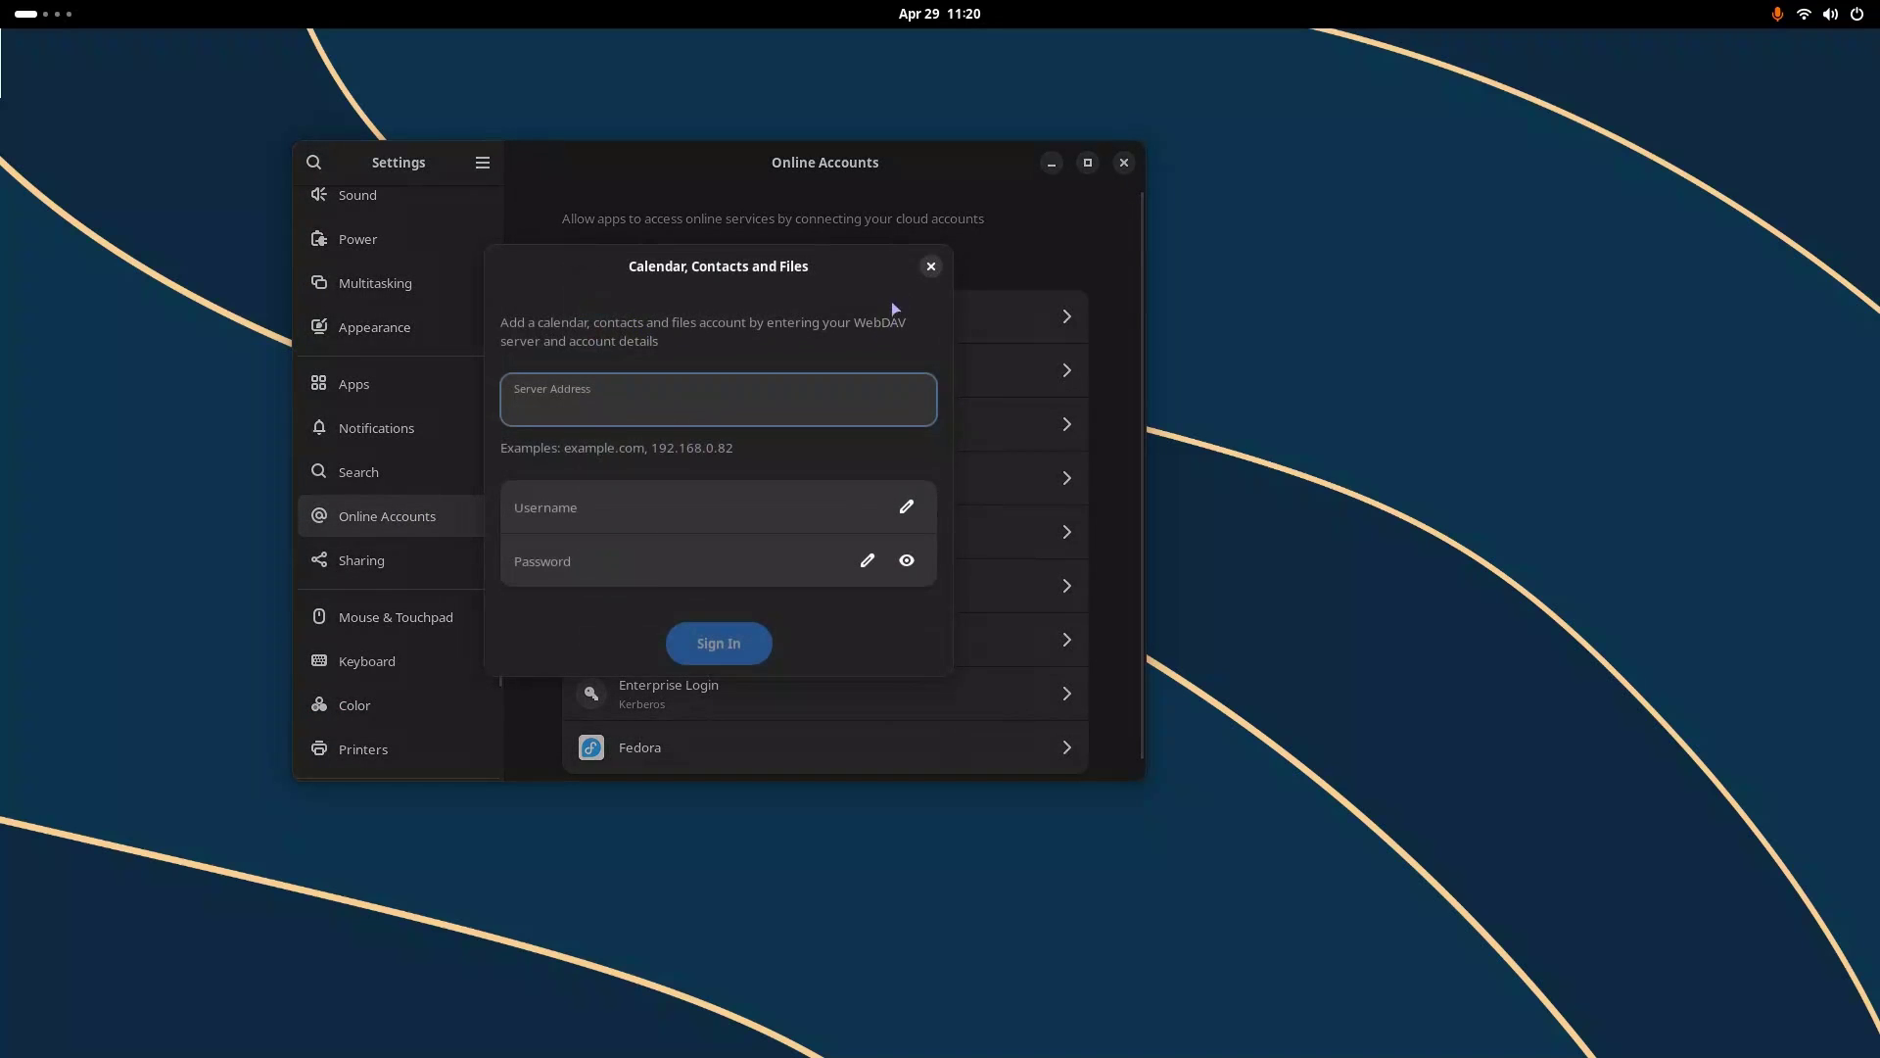
click(930, 268)
click(812, 367)
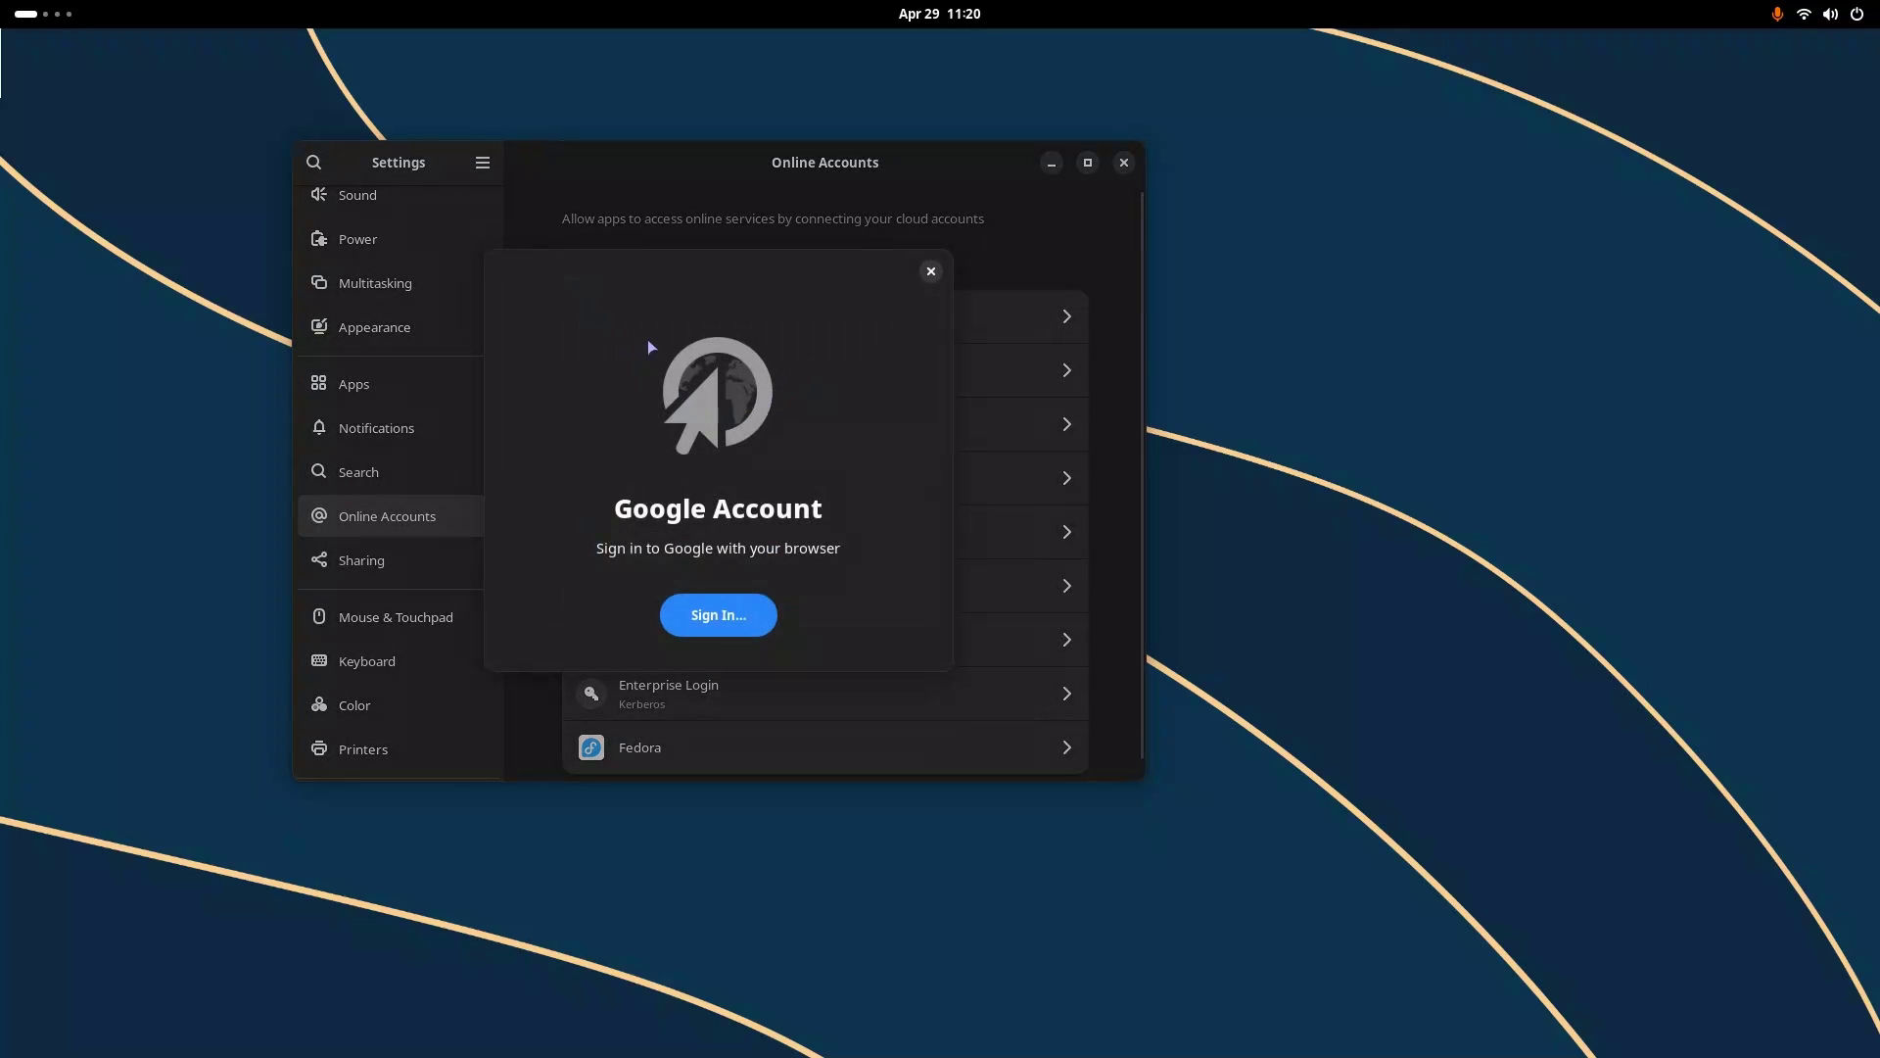
click(930, 271)
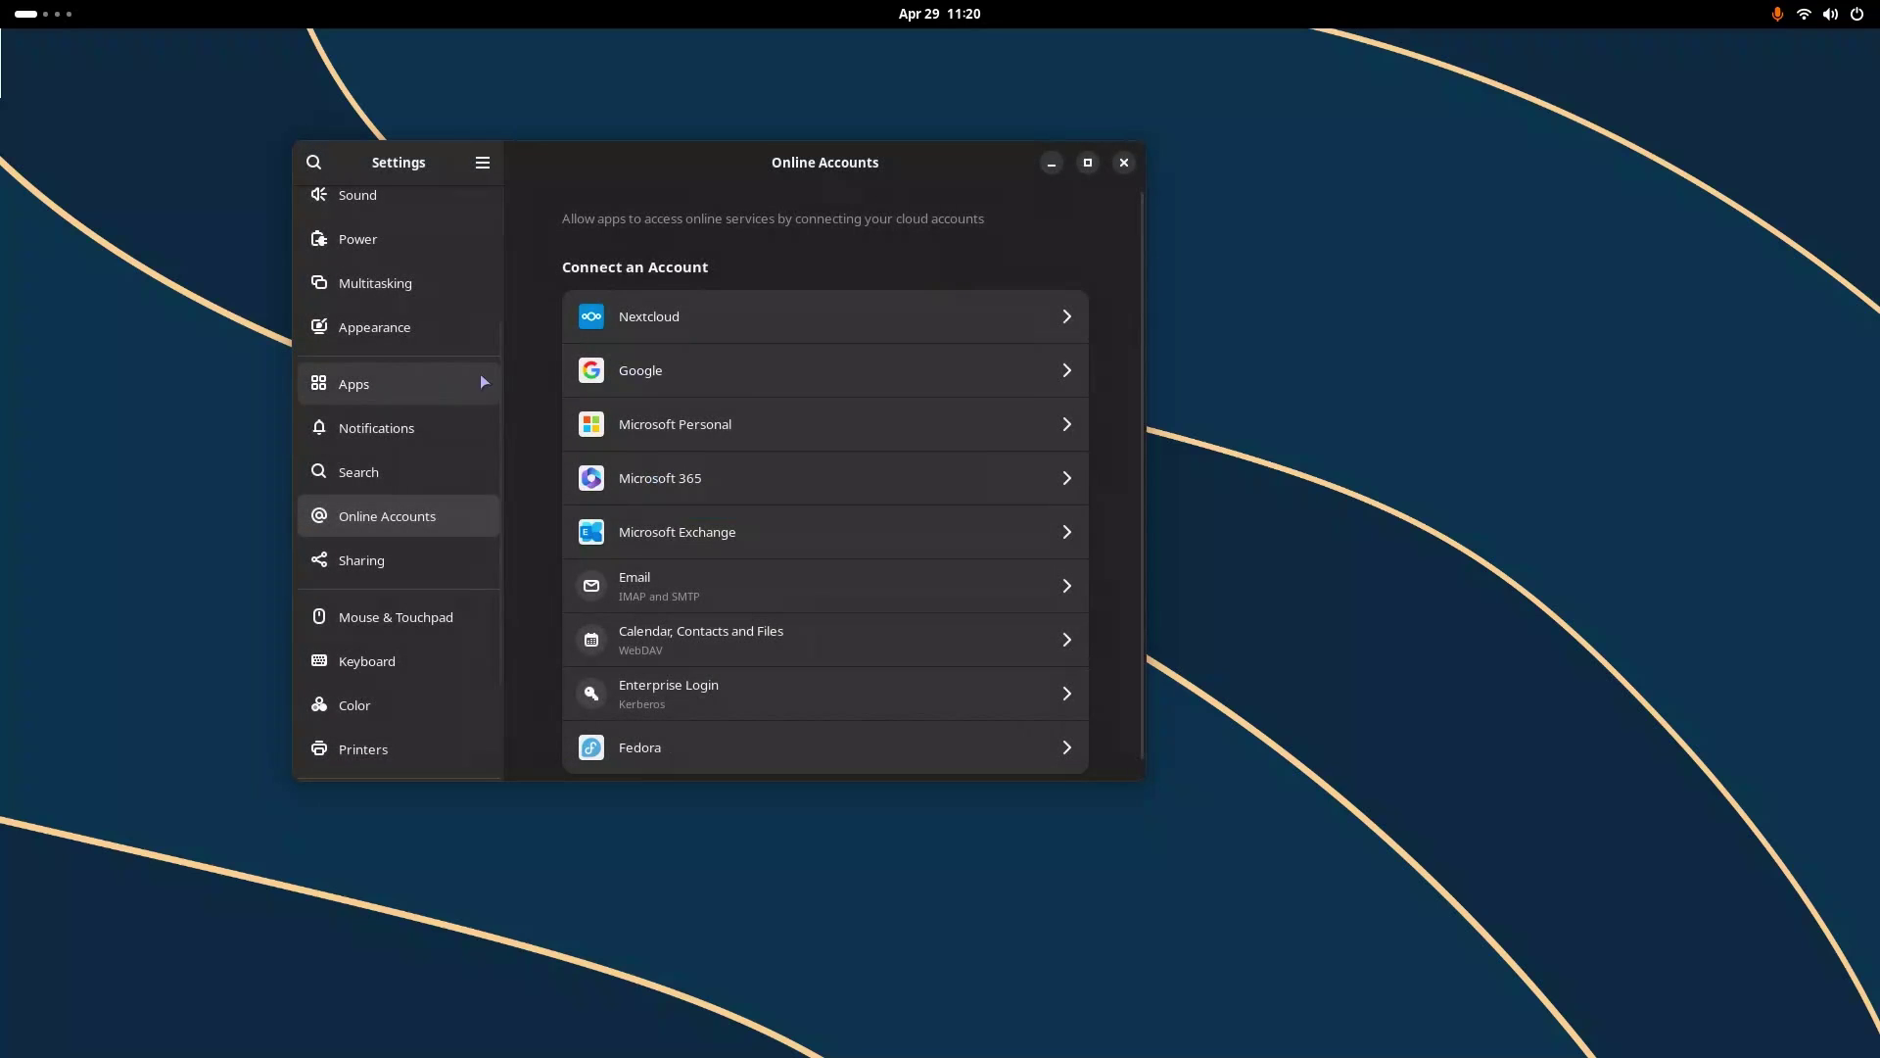
key(Return)
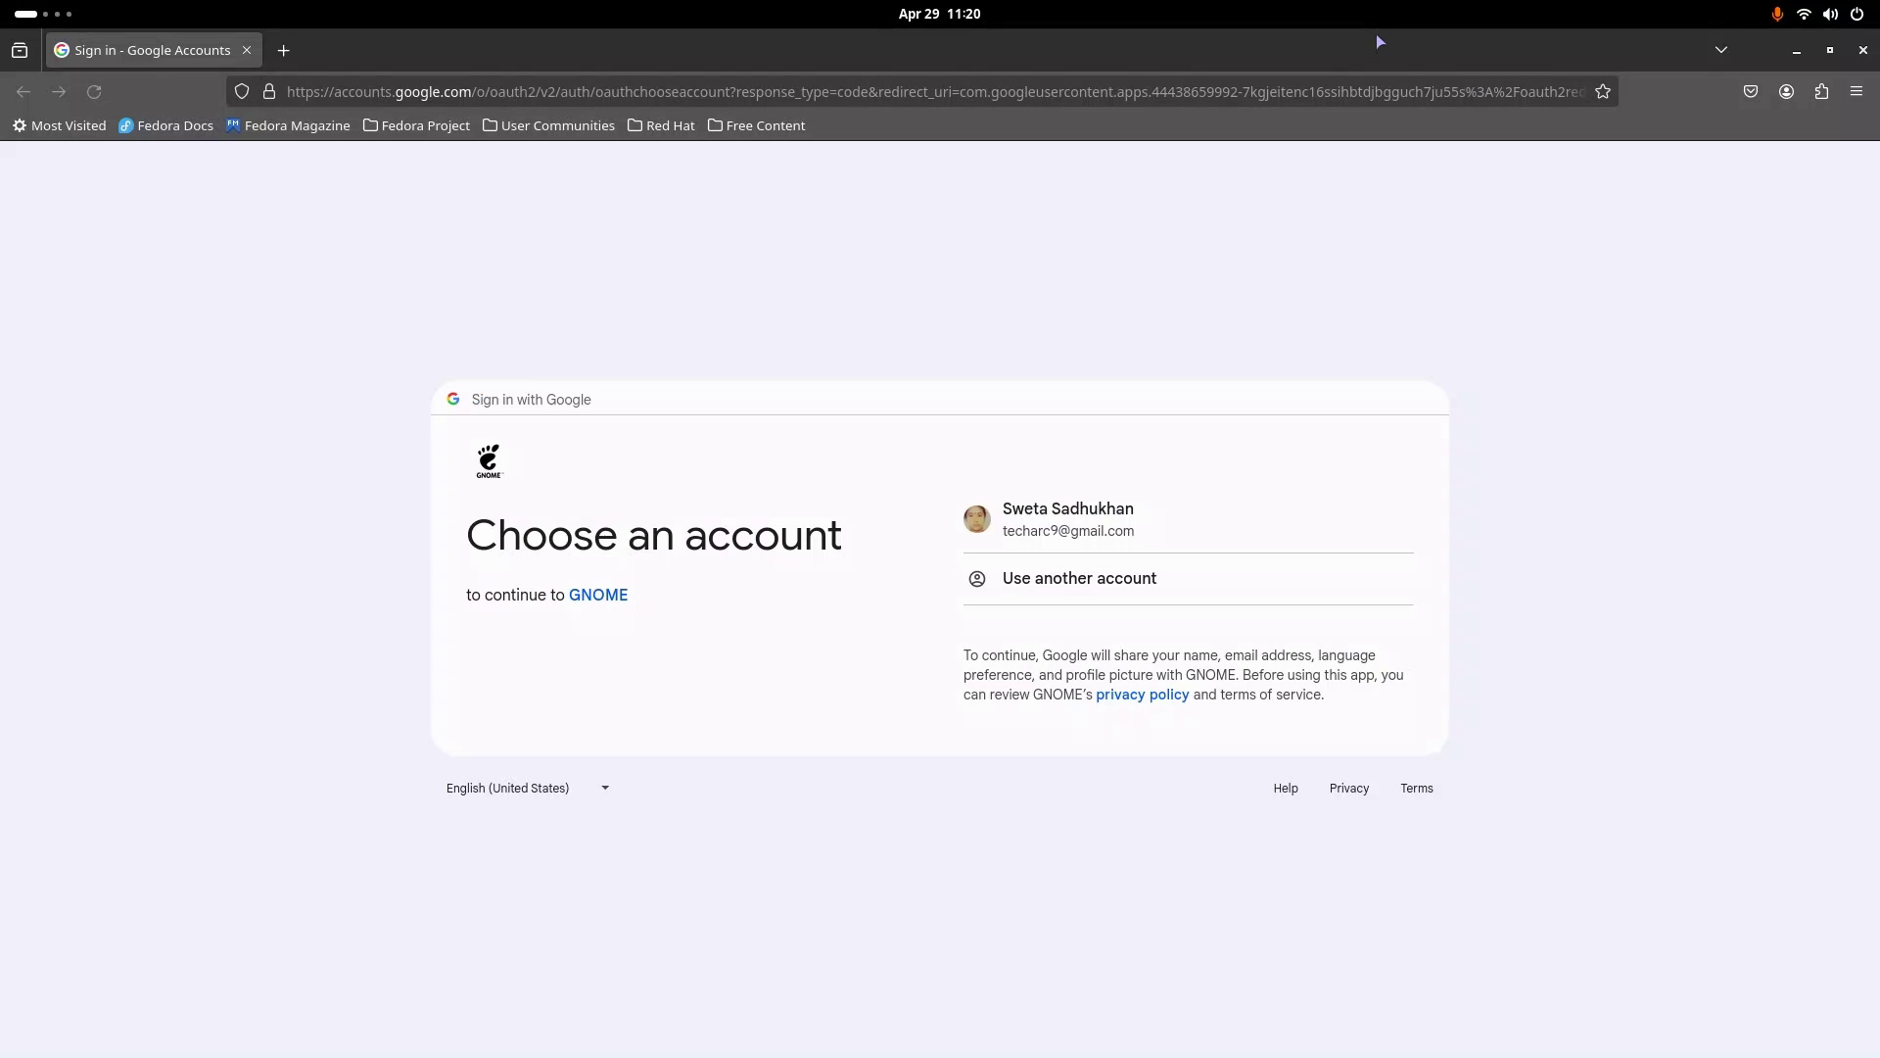
Move the browser's Google sign-in window aside, close it and the Google dialog, then go to Apps
drag(1379, 41, 1435, 597)
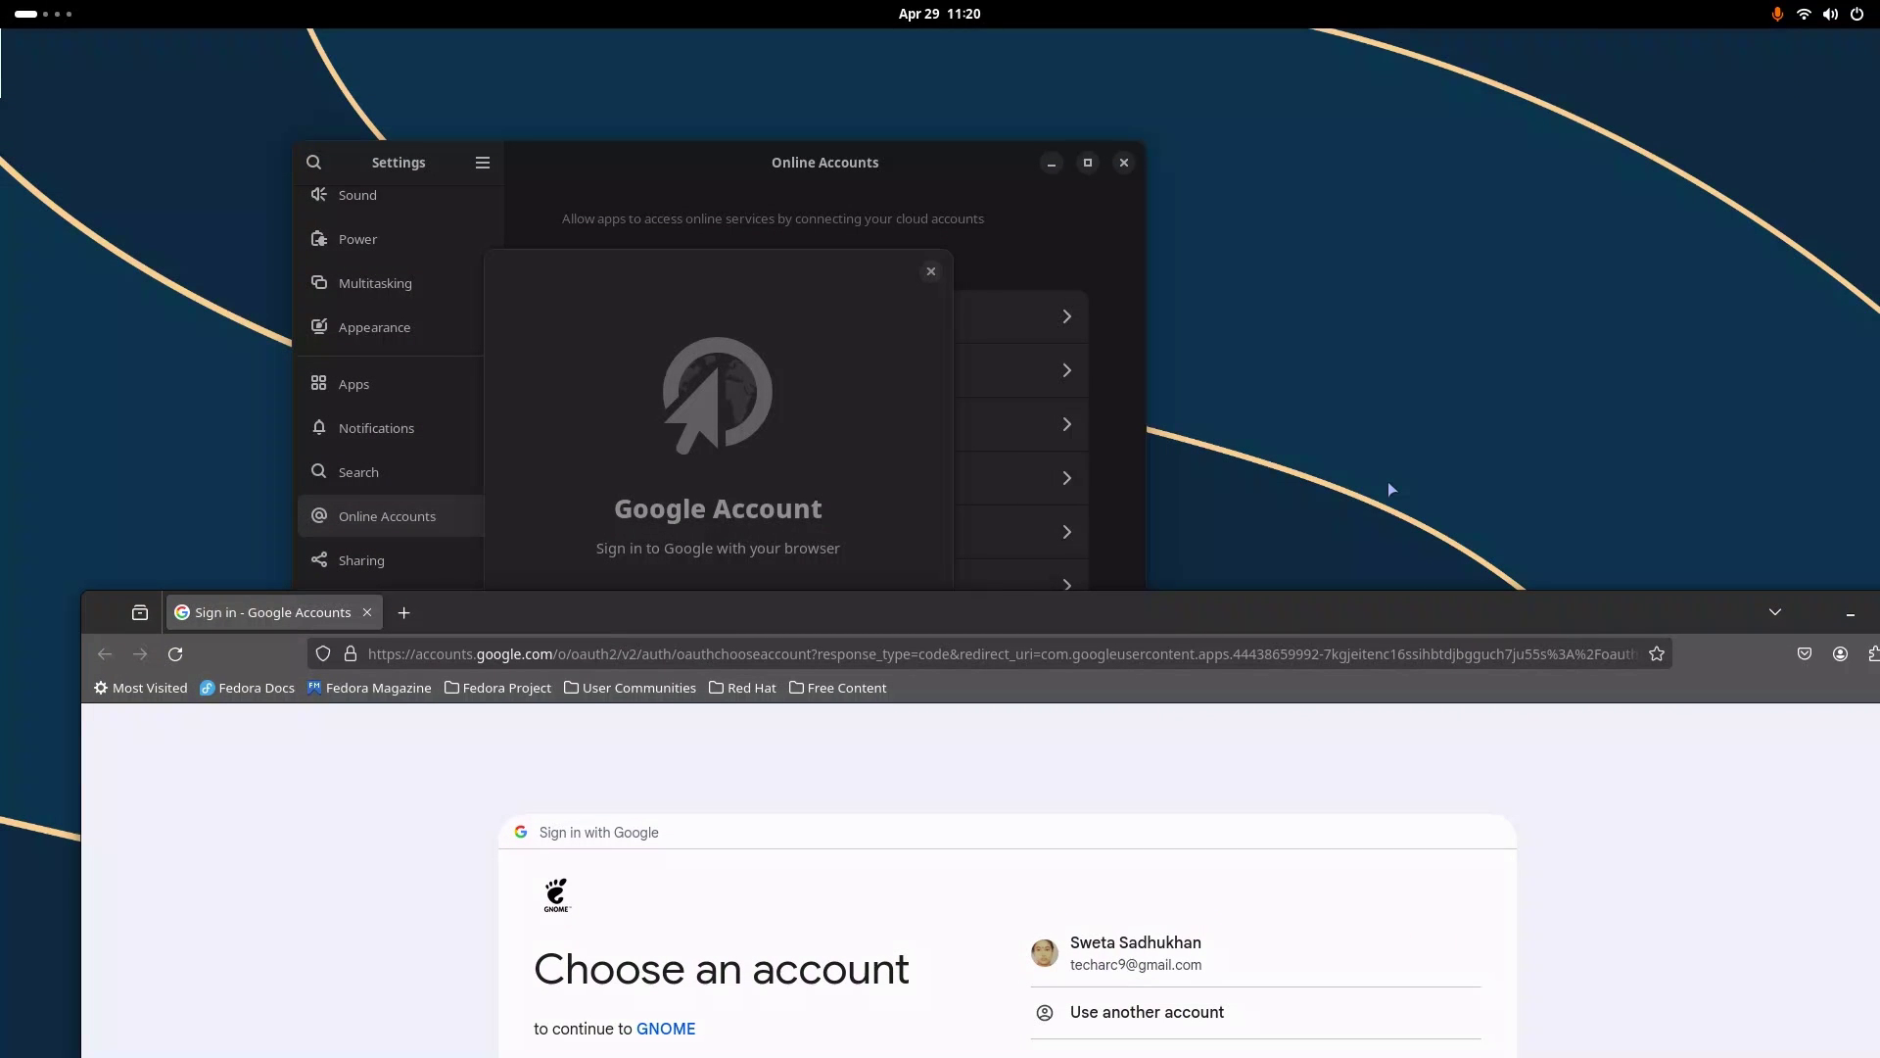
drag(1338, 615, 944, 558)
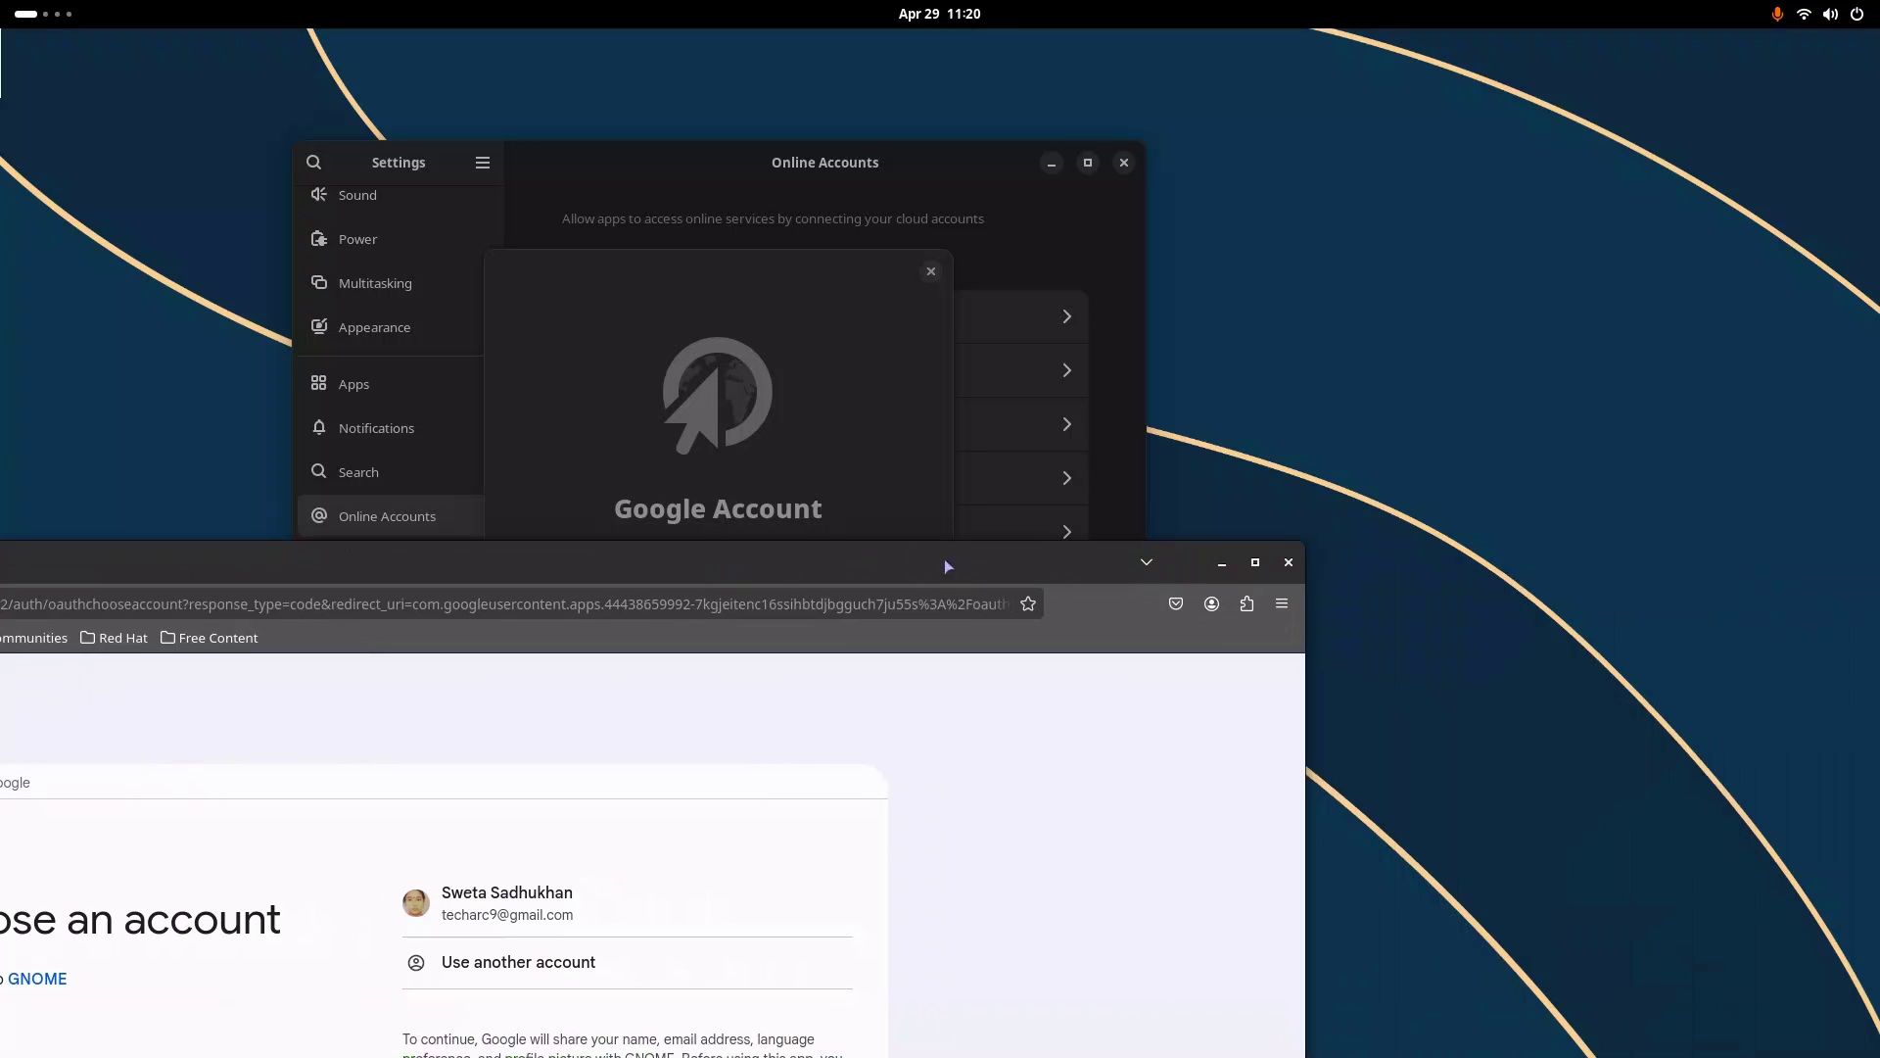
click(1289, 564)
click(930, 270)
click(353, 384)
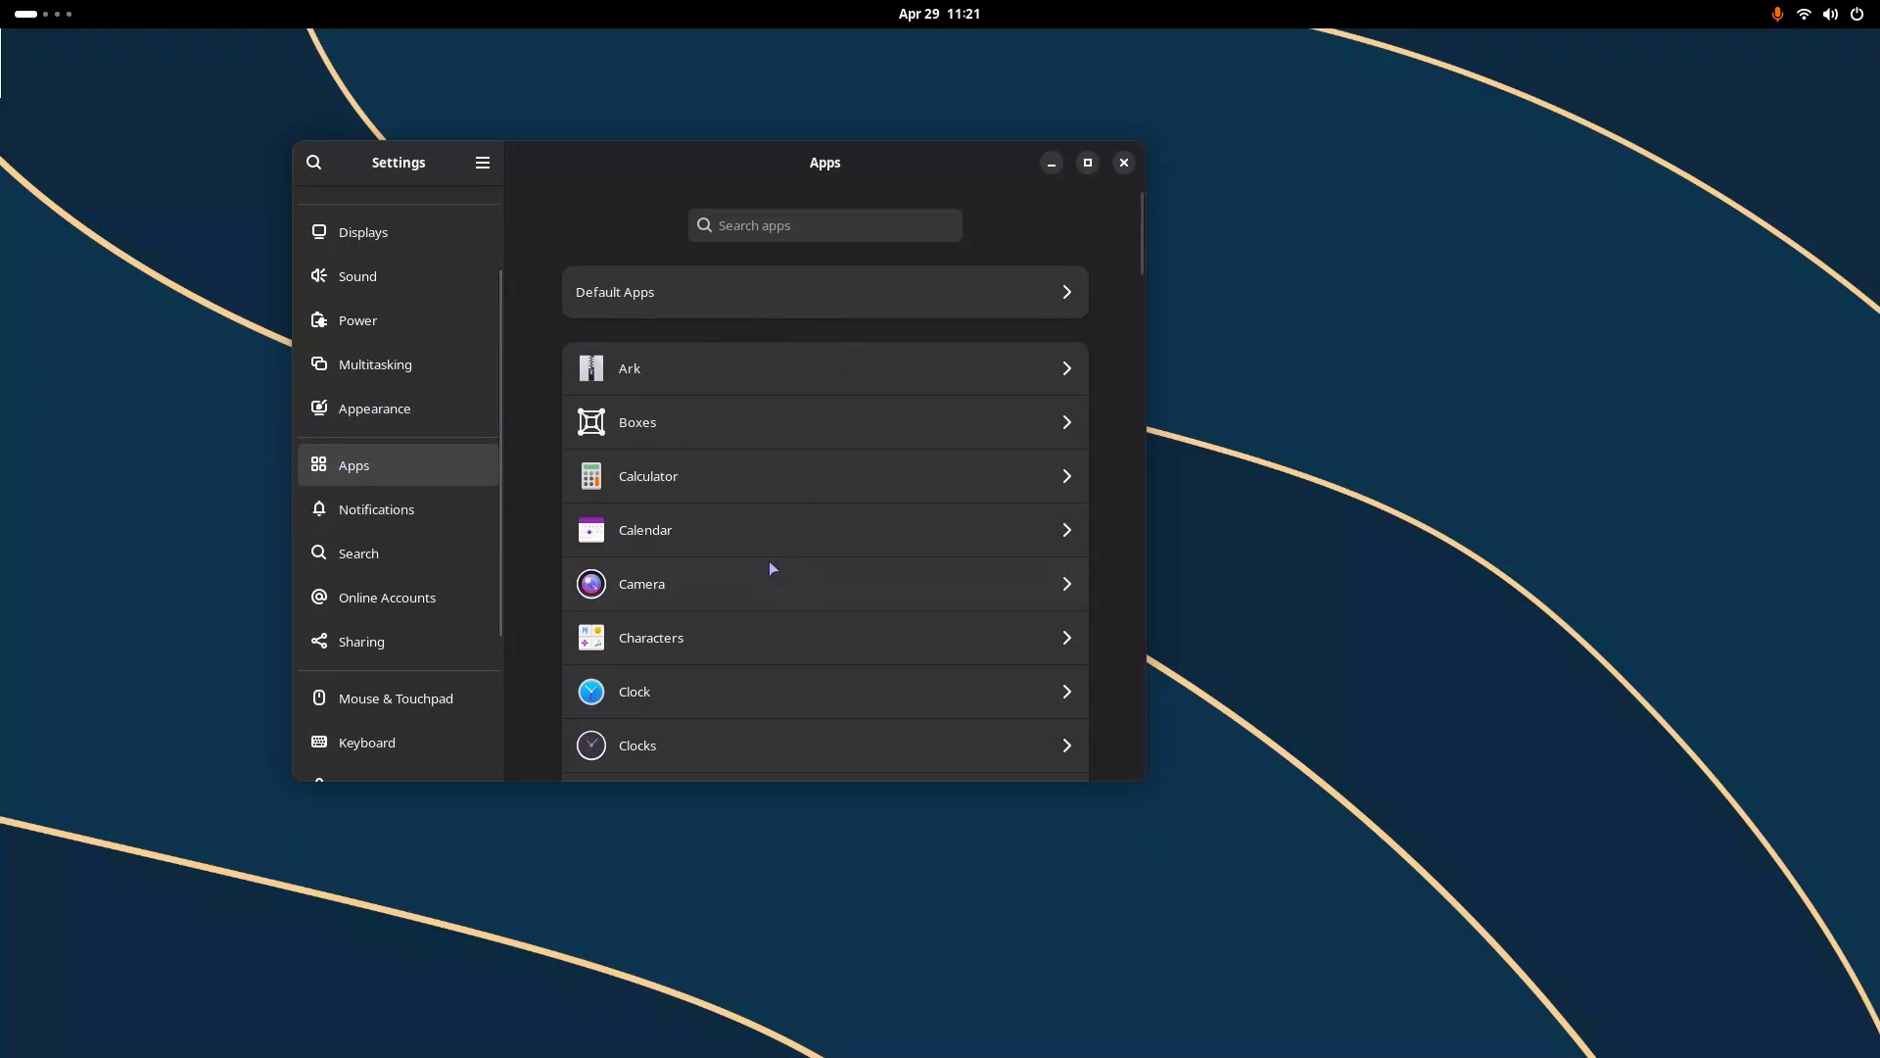
Review Boxes and Clocks permissions, including the unsandboxed-app explanation
scroll(768, 560, down, 2)
scroll(767, 560, up, 2)
click(795, 403)
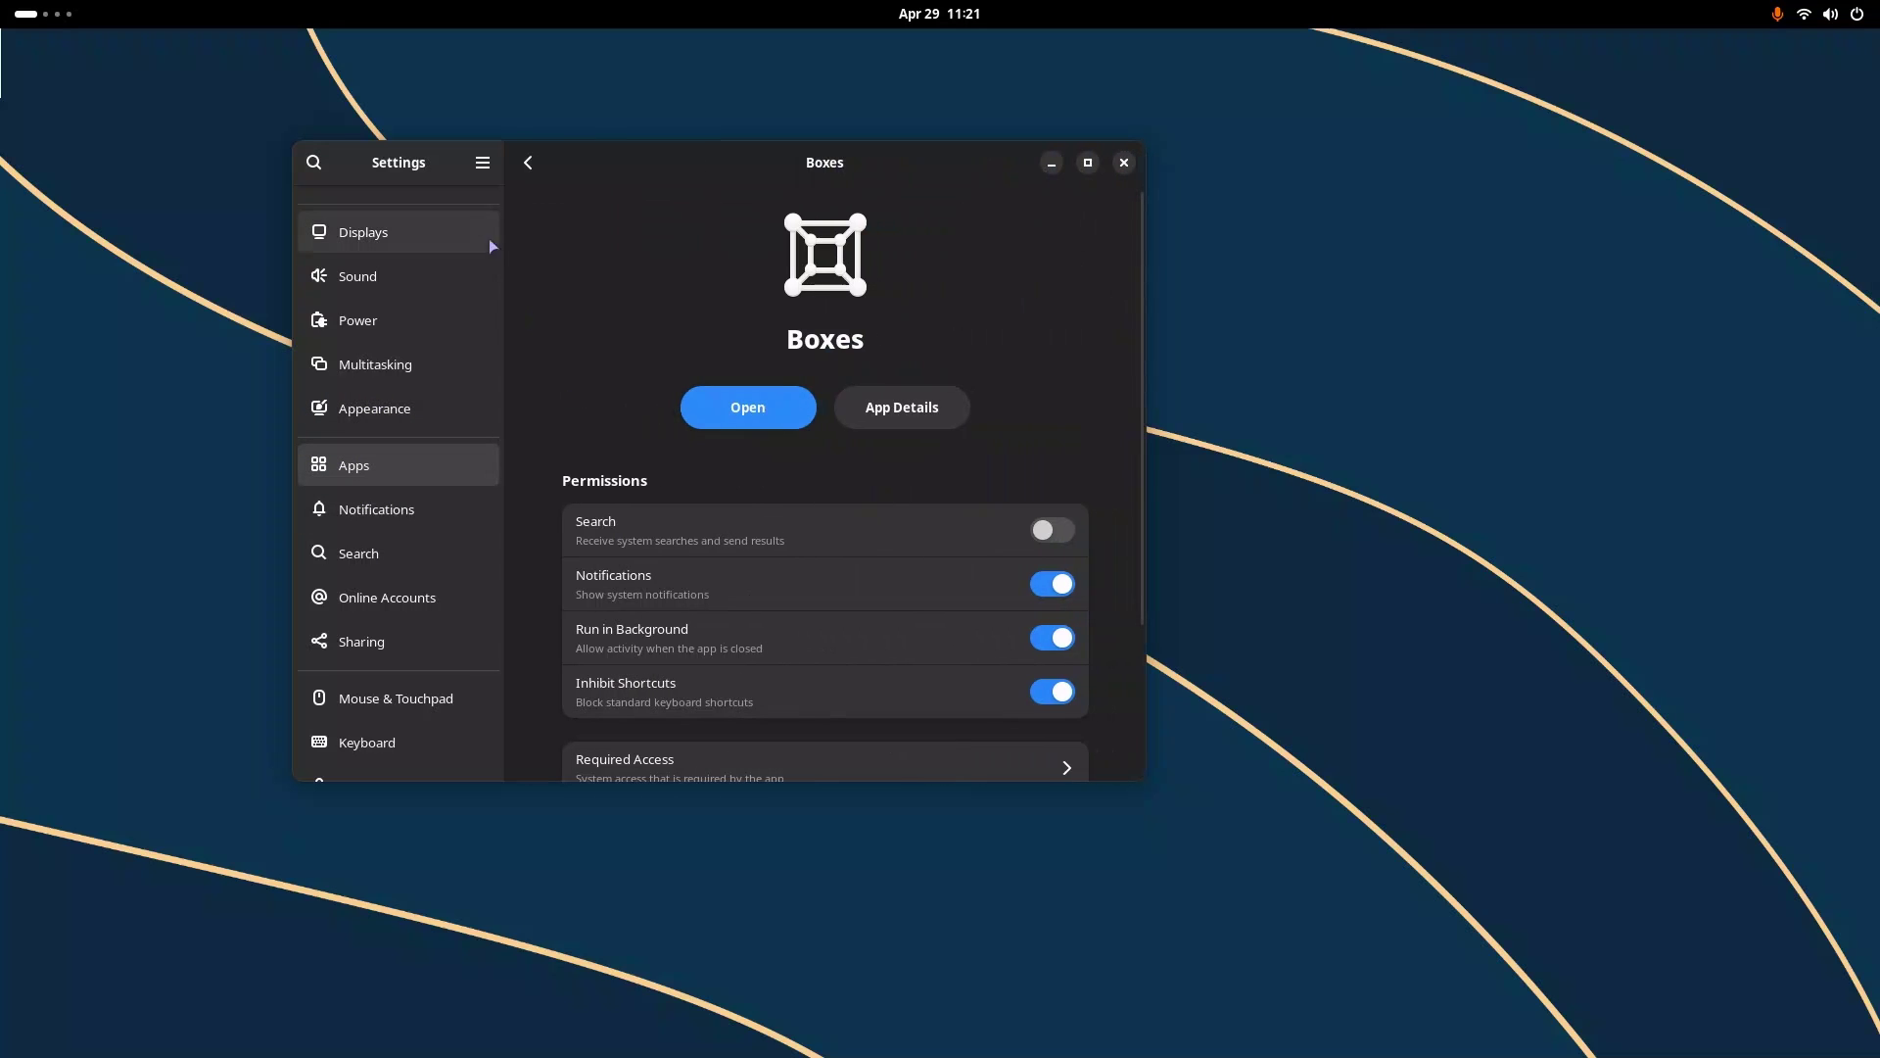
click(529, 163)
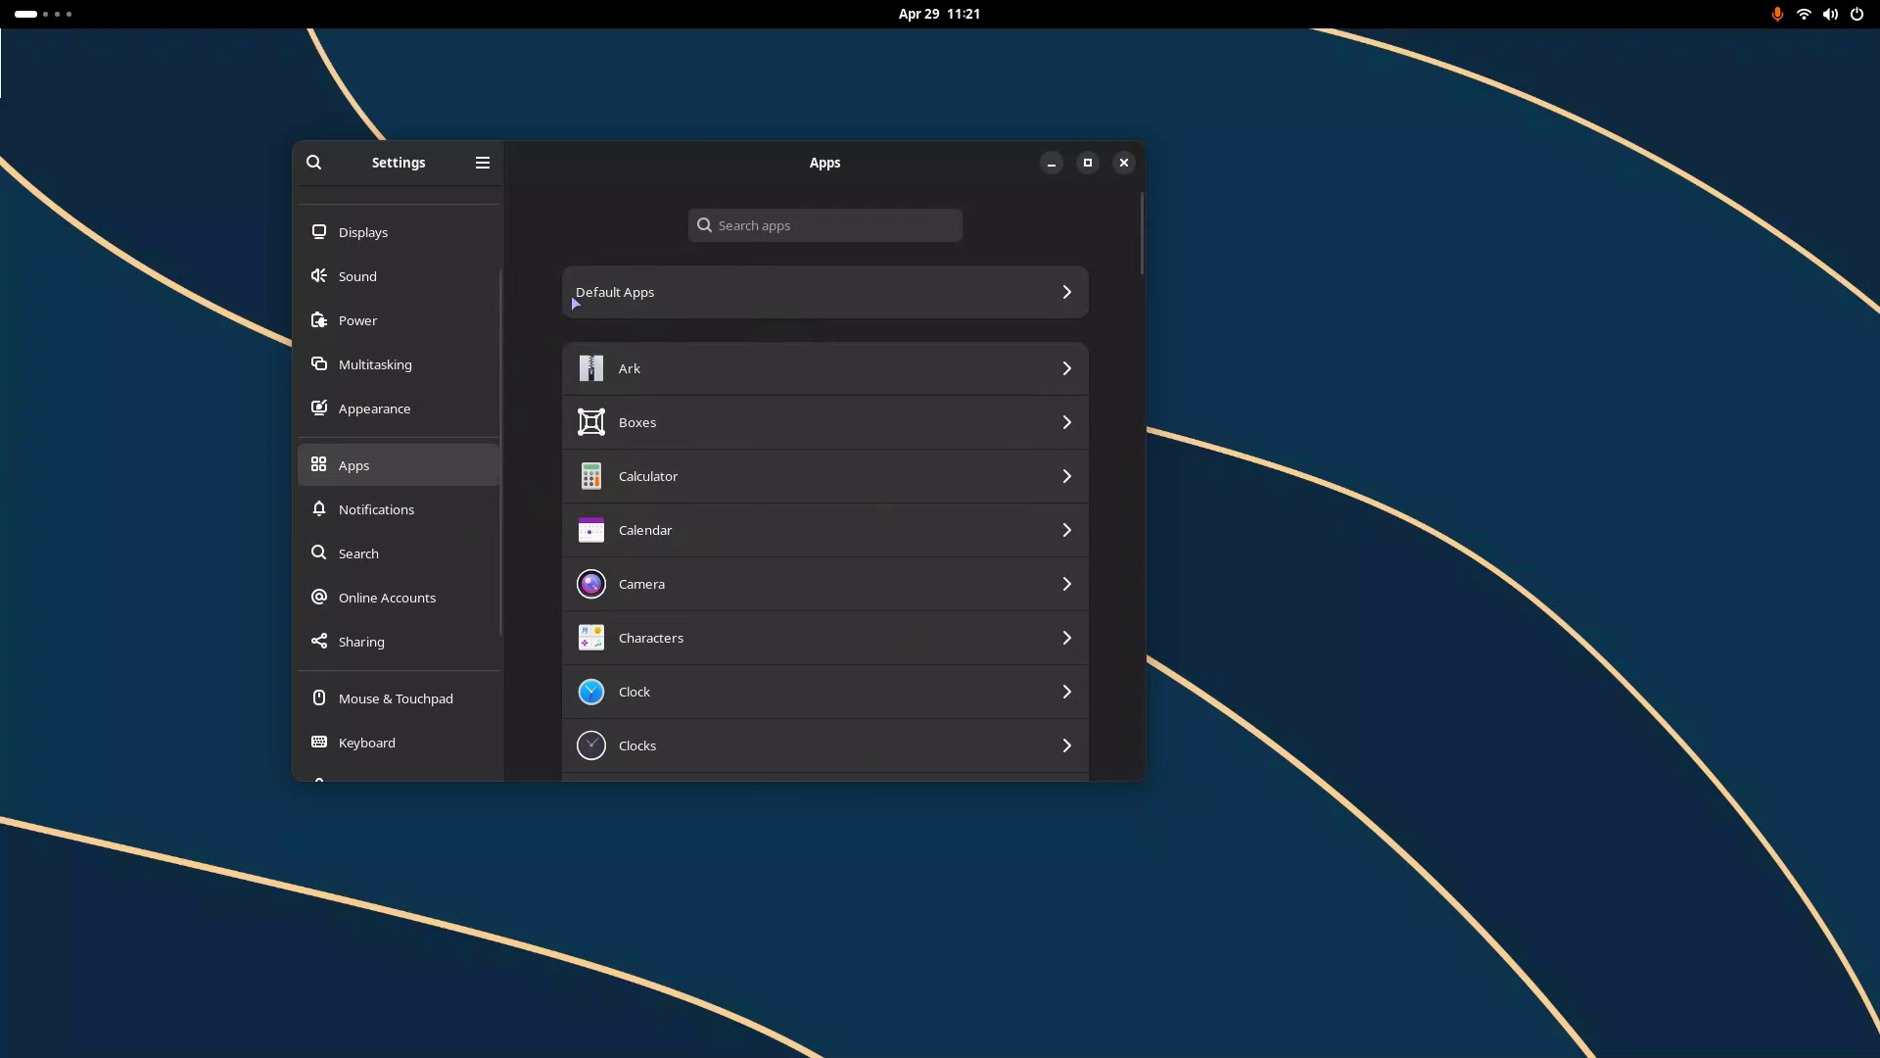
scroll(745, 439, down, 5)
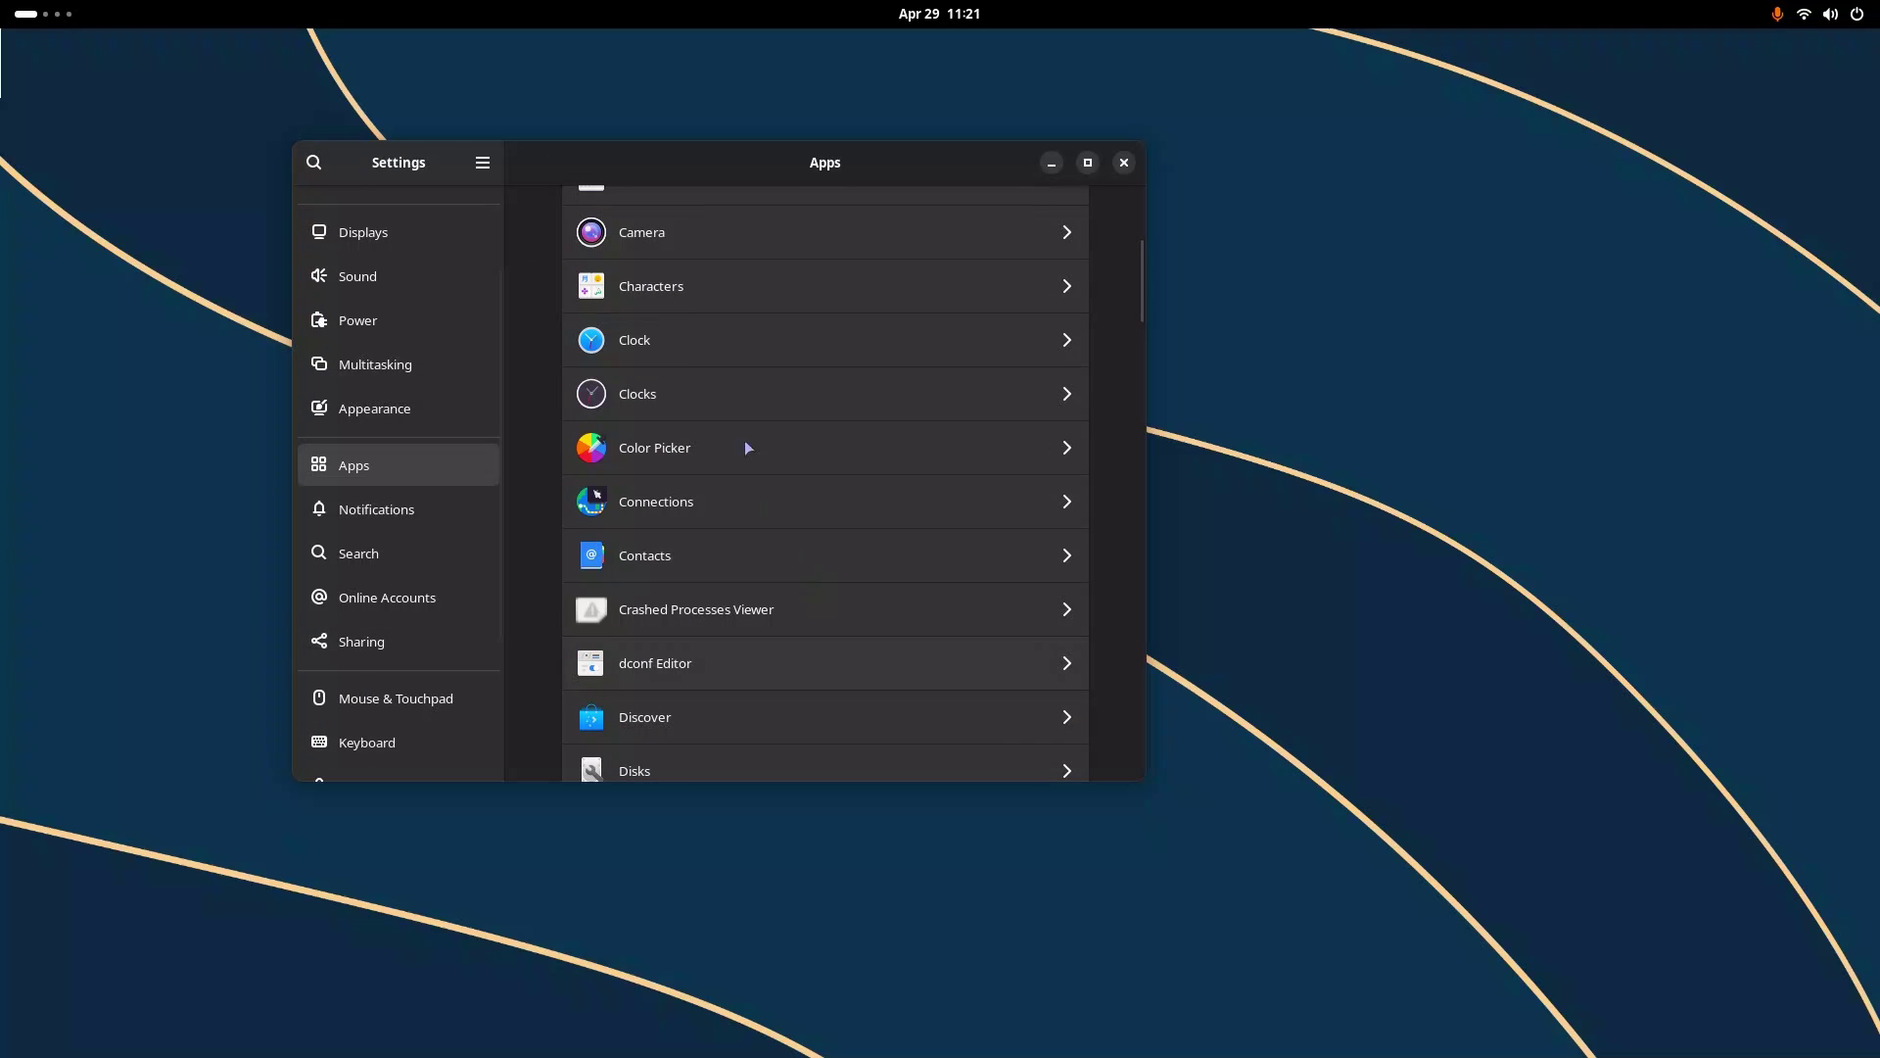
click(738, 390)
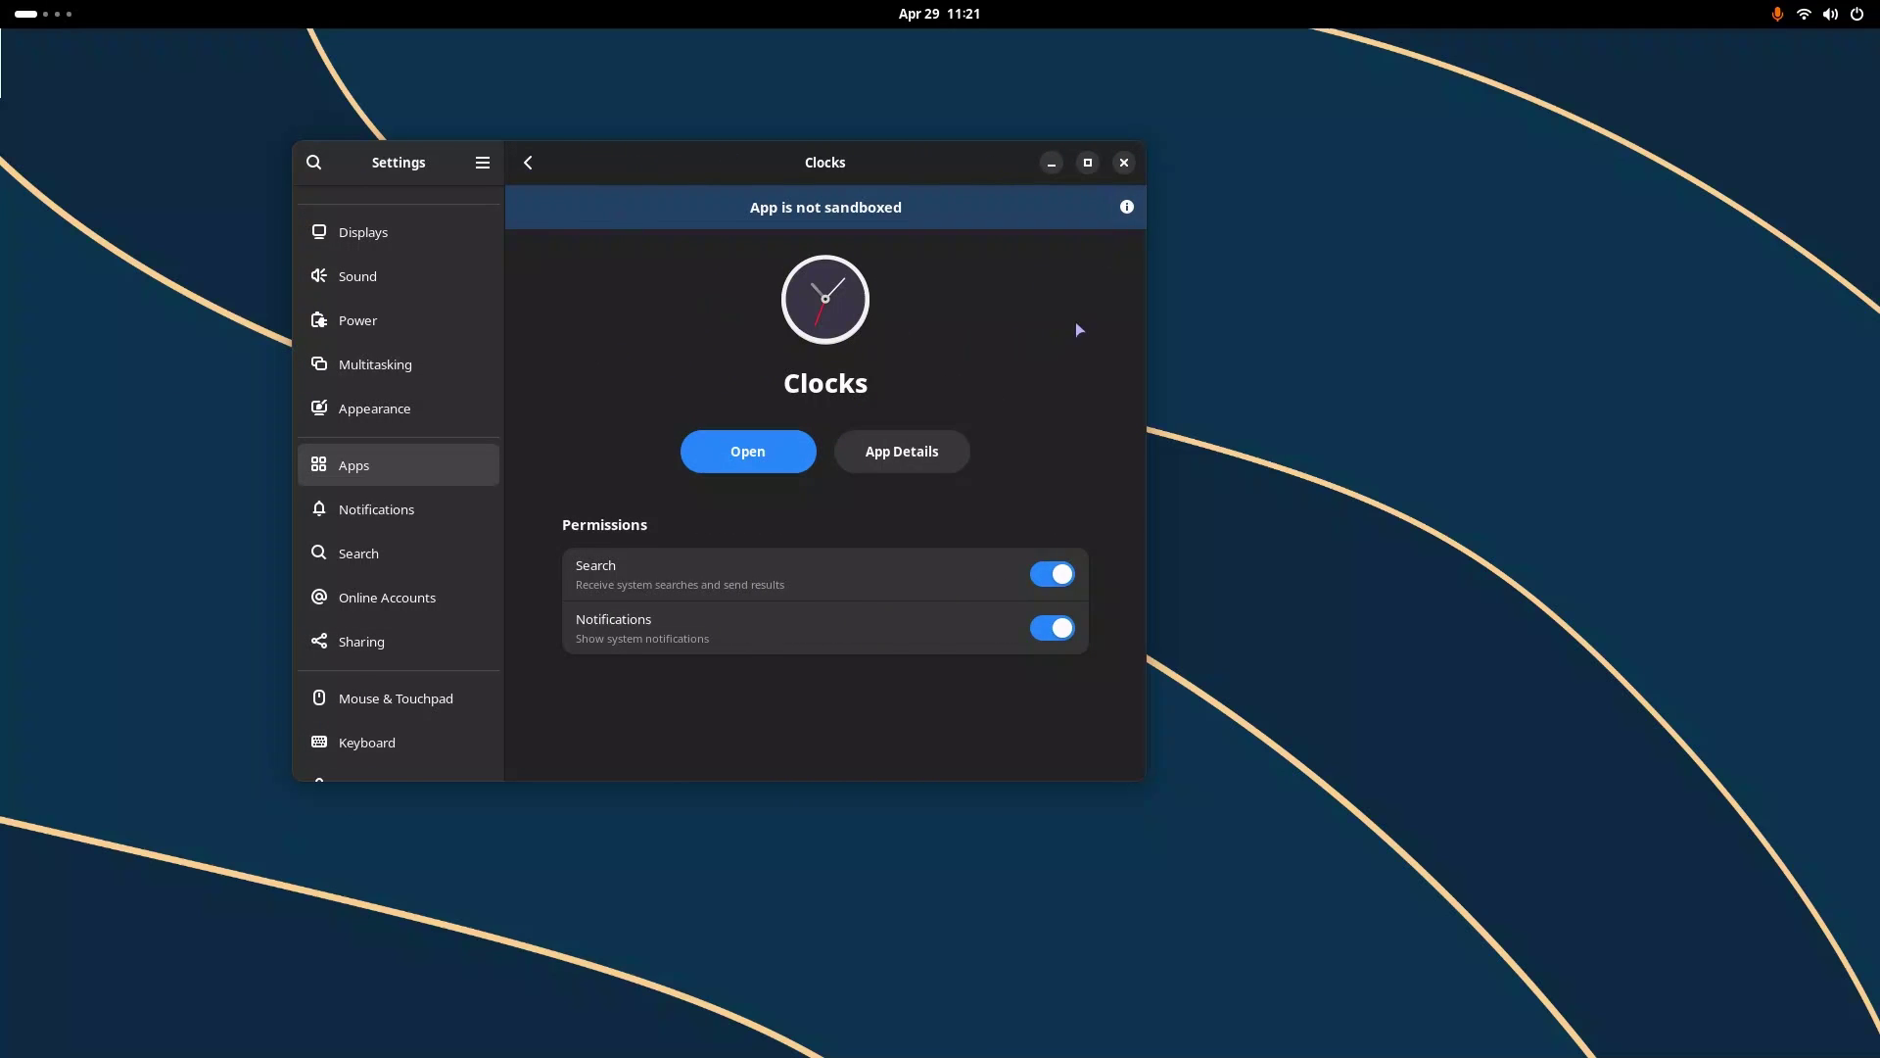
click(1127, 207)
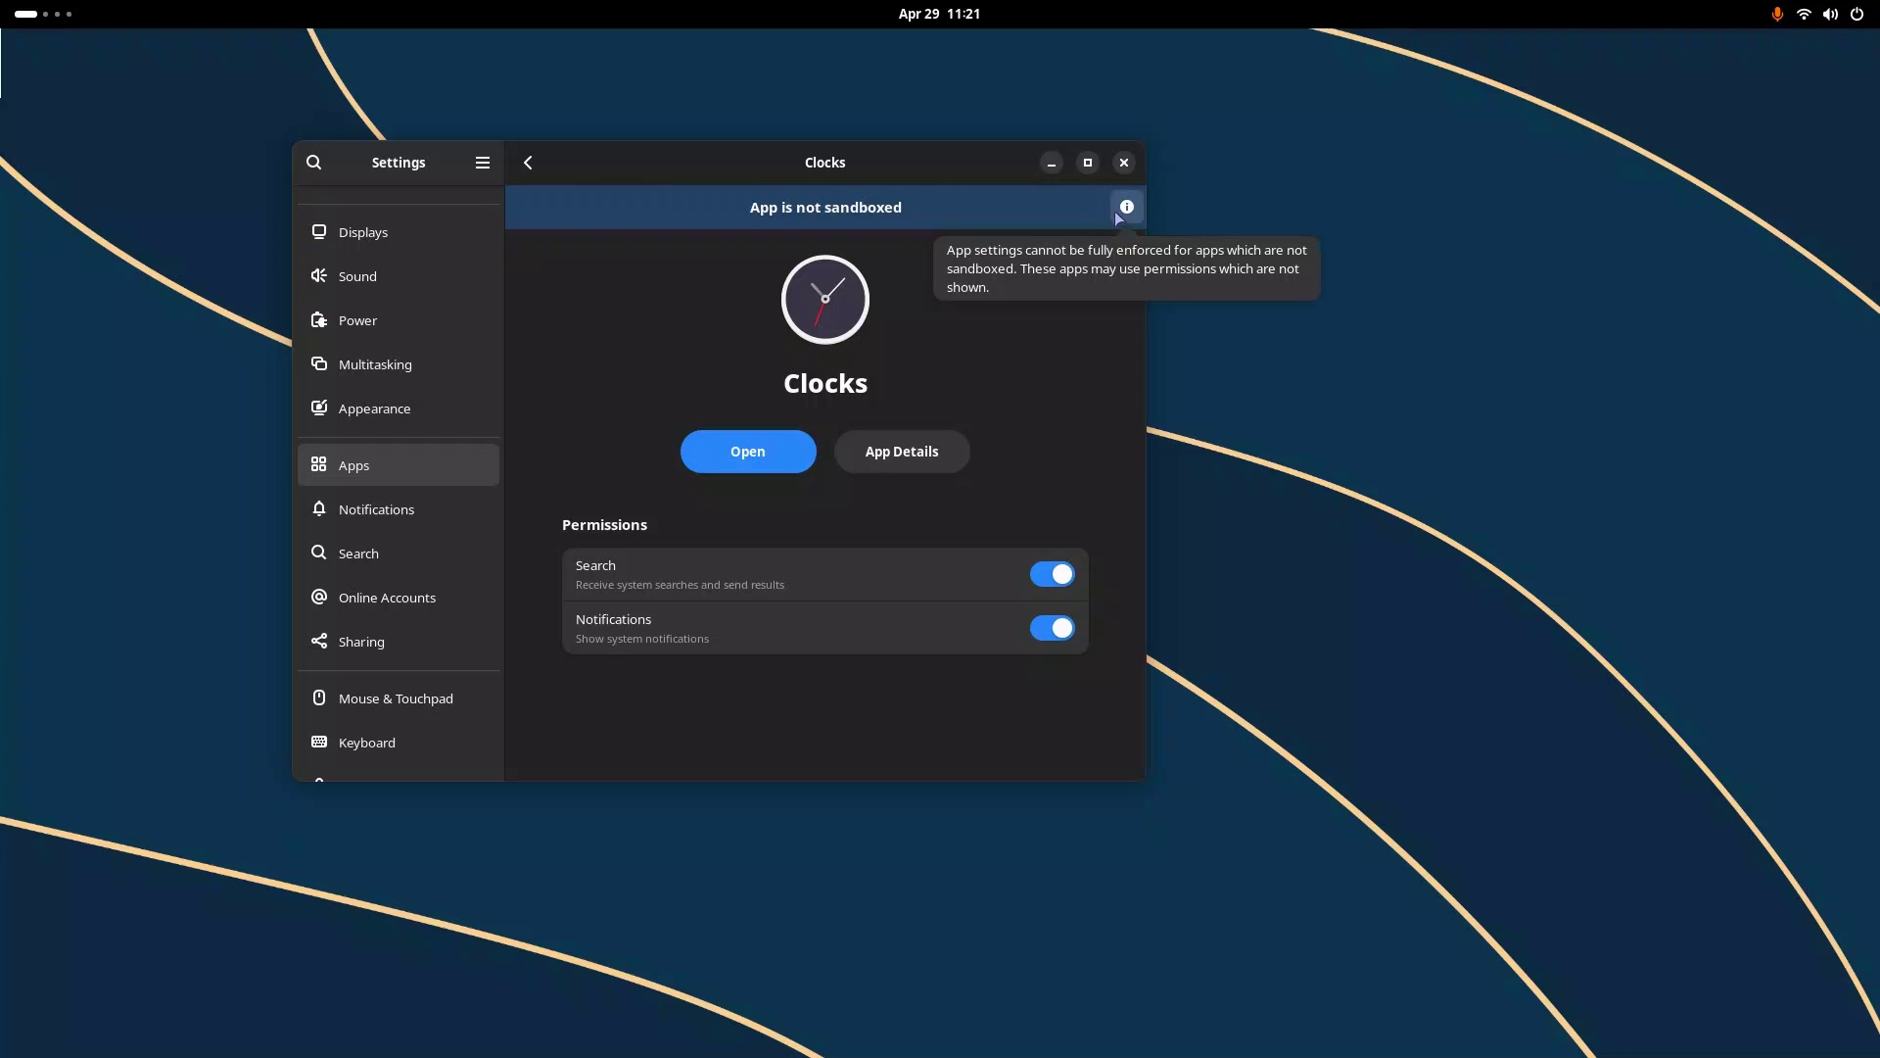
click(529, 179)
click(531, 175)
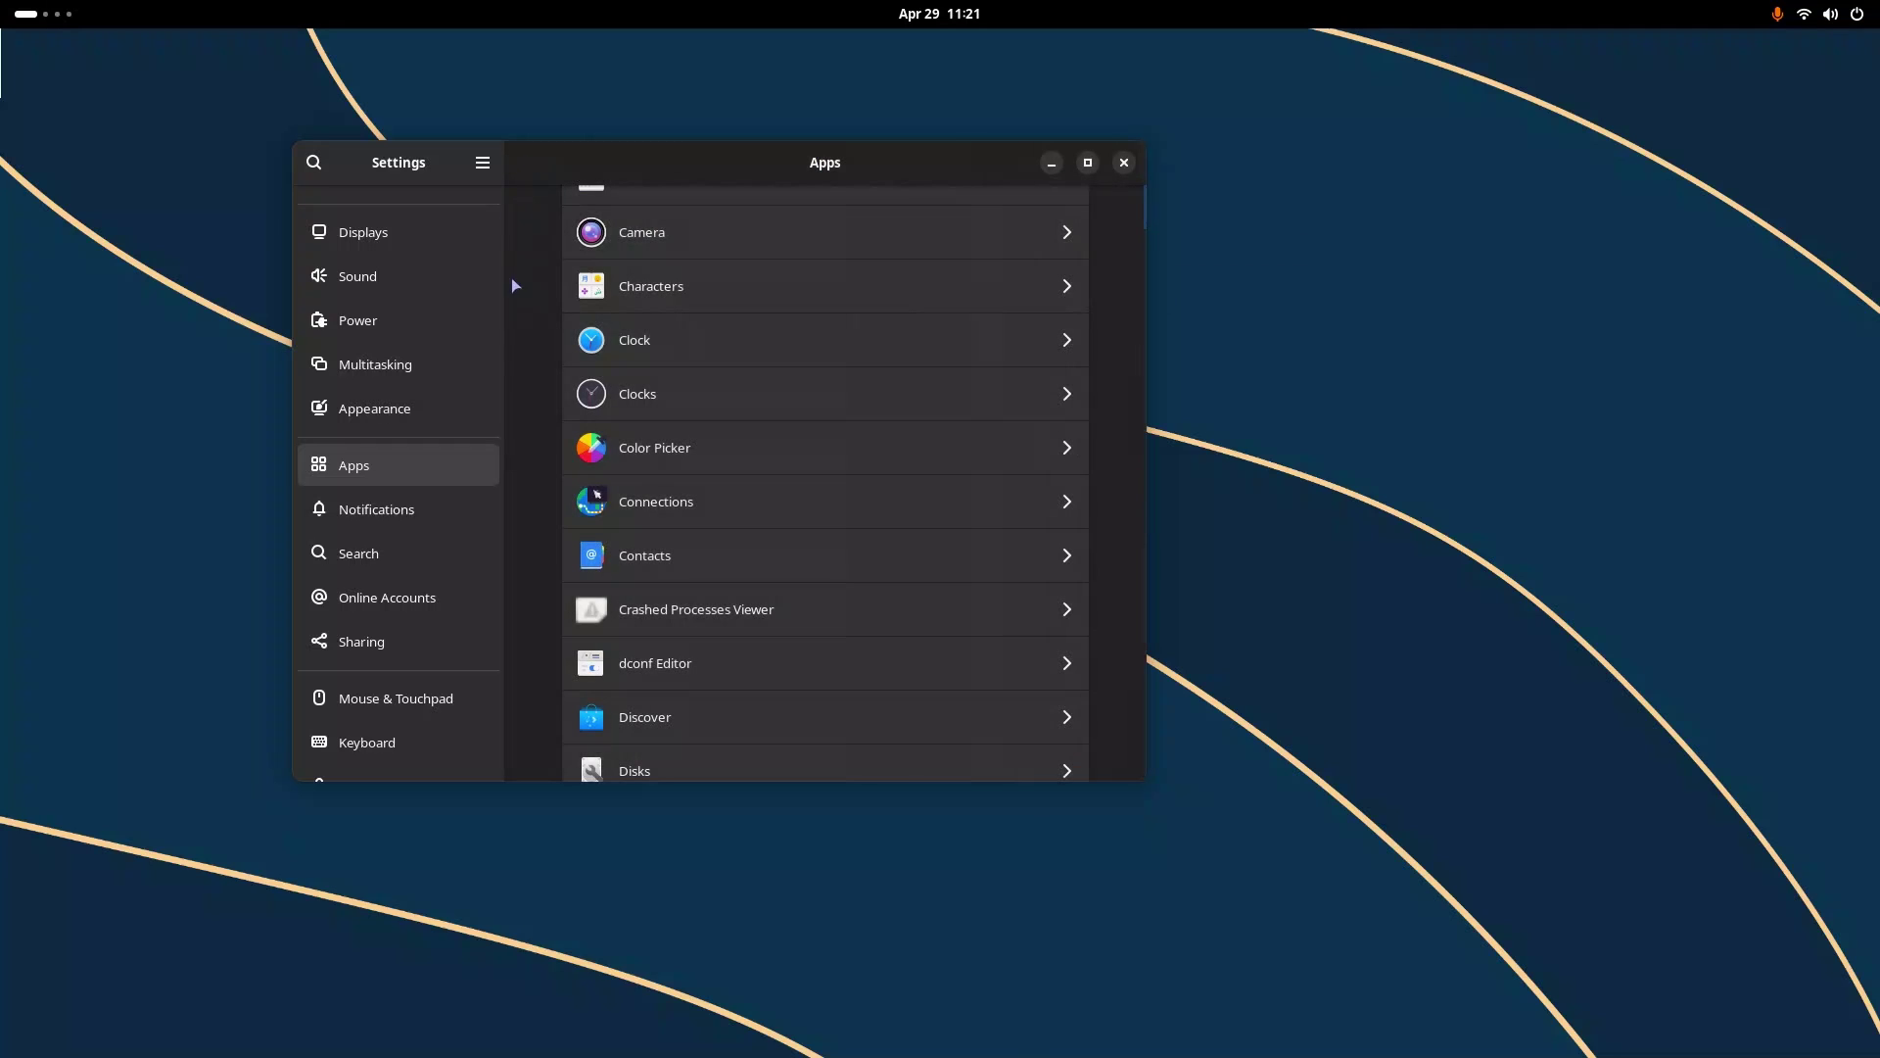
Review the GPU Screen Recorder permissions page and return to the apps list
scroll(667, 639, down, 10)
scroll(667, 639, down, 10)
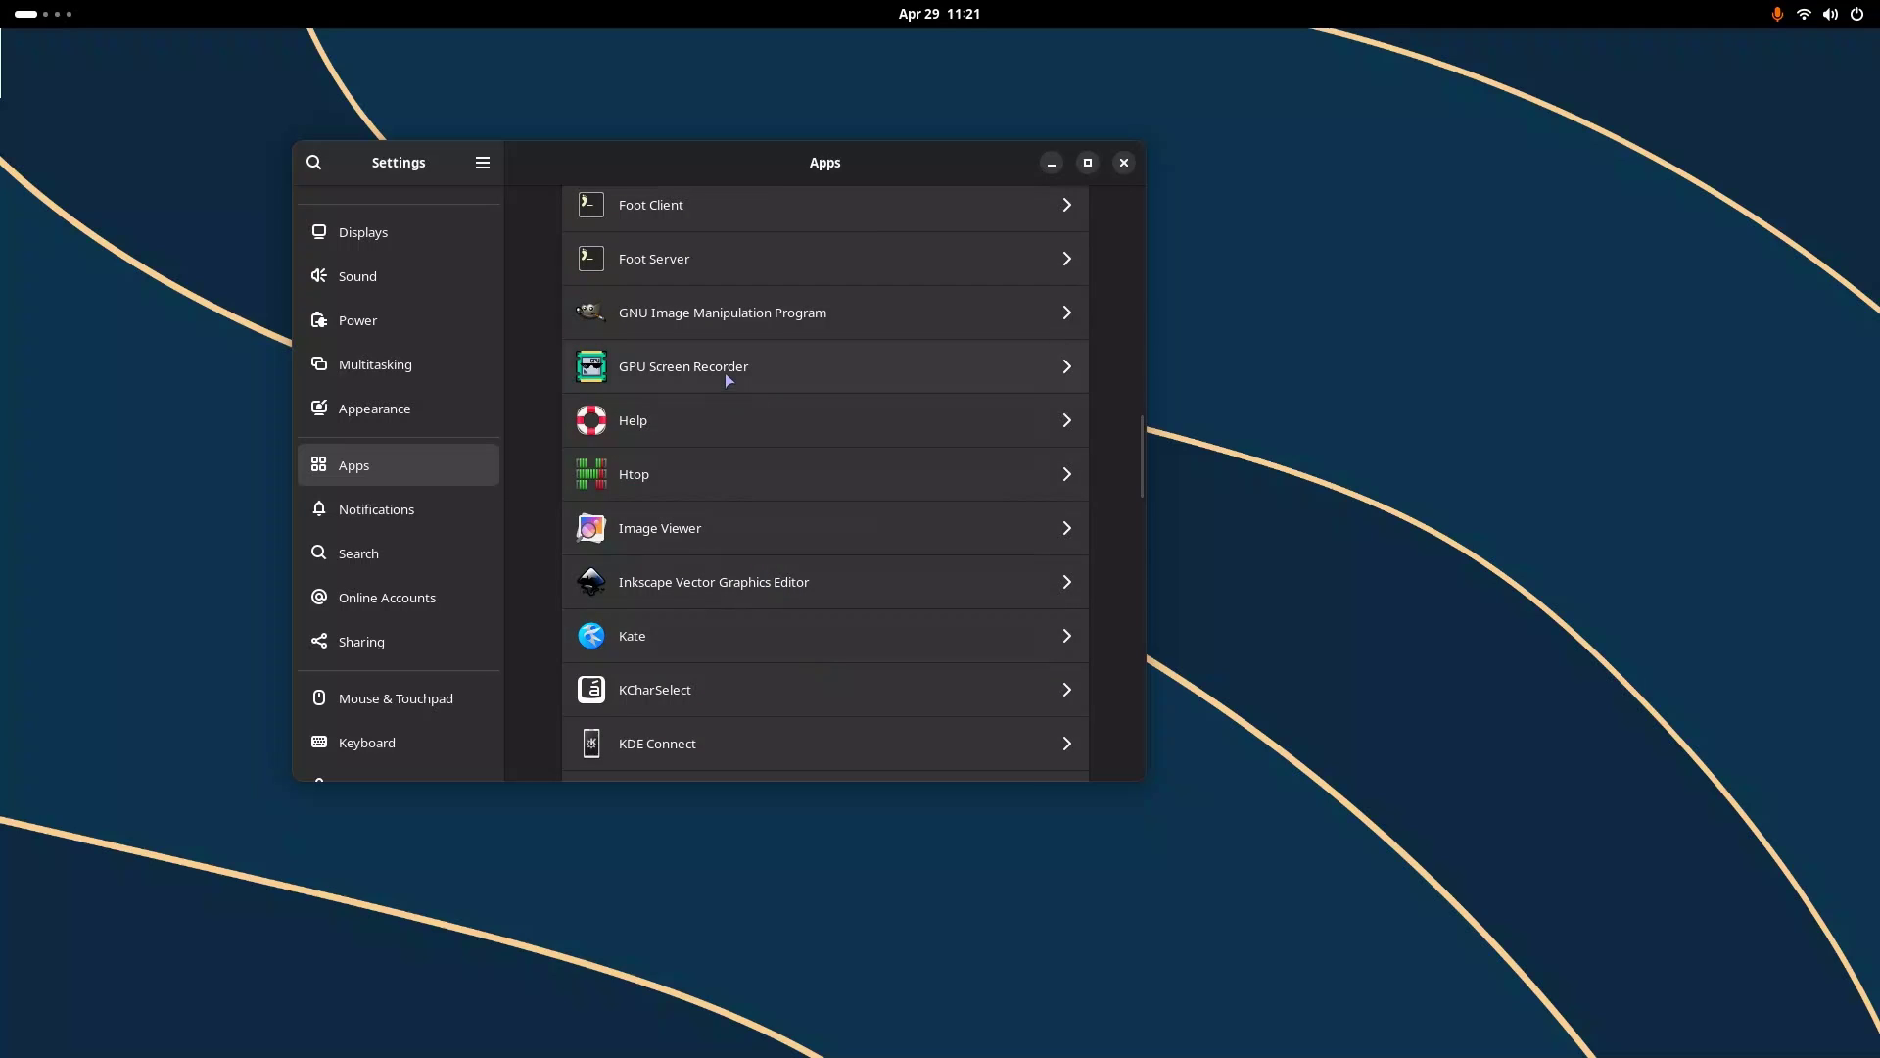
click(726, 374)
scroll(752, 548, down, 1)
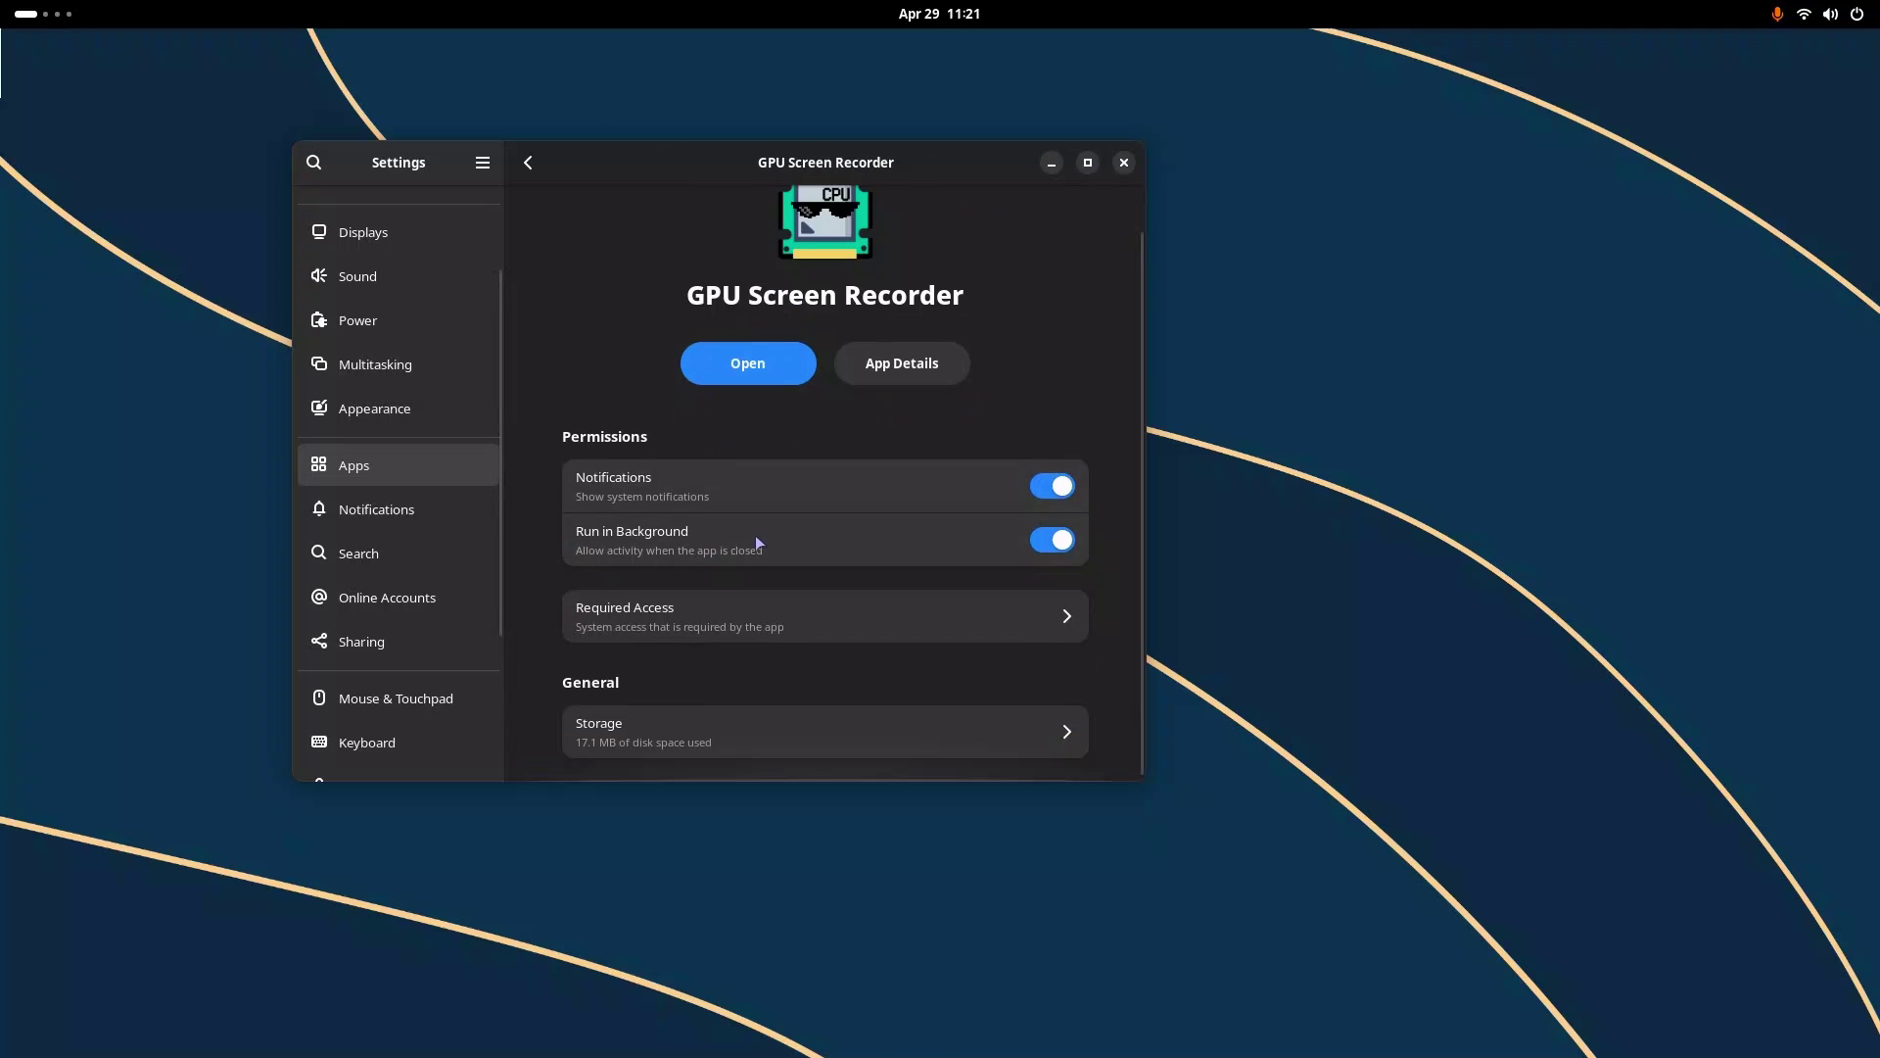
scroll(750, 542, up, 1)
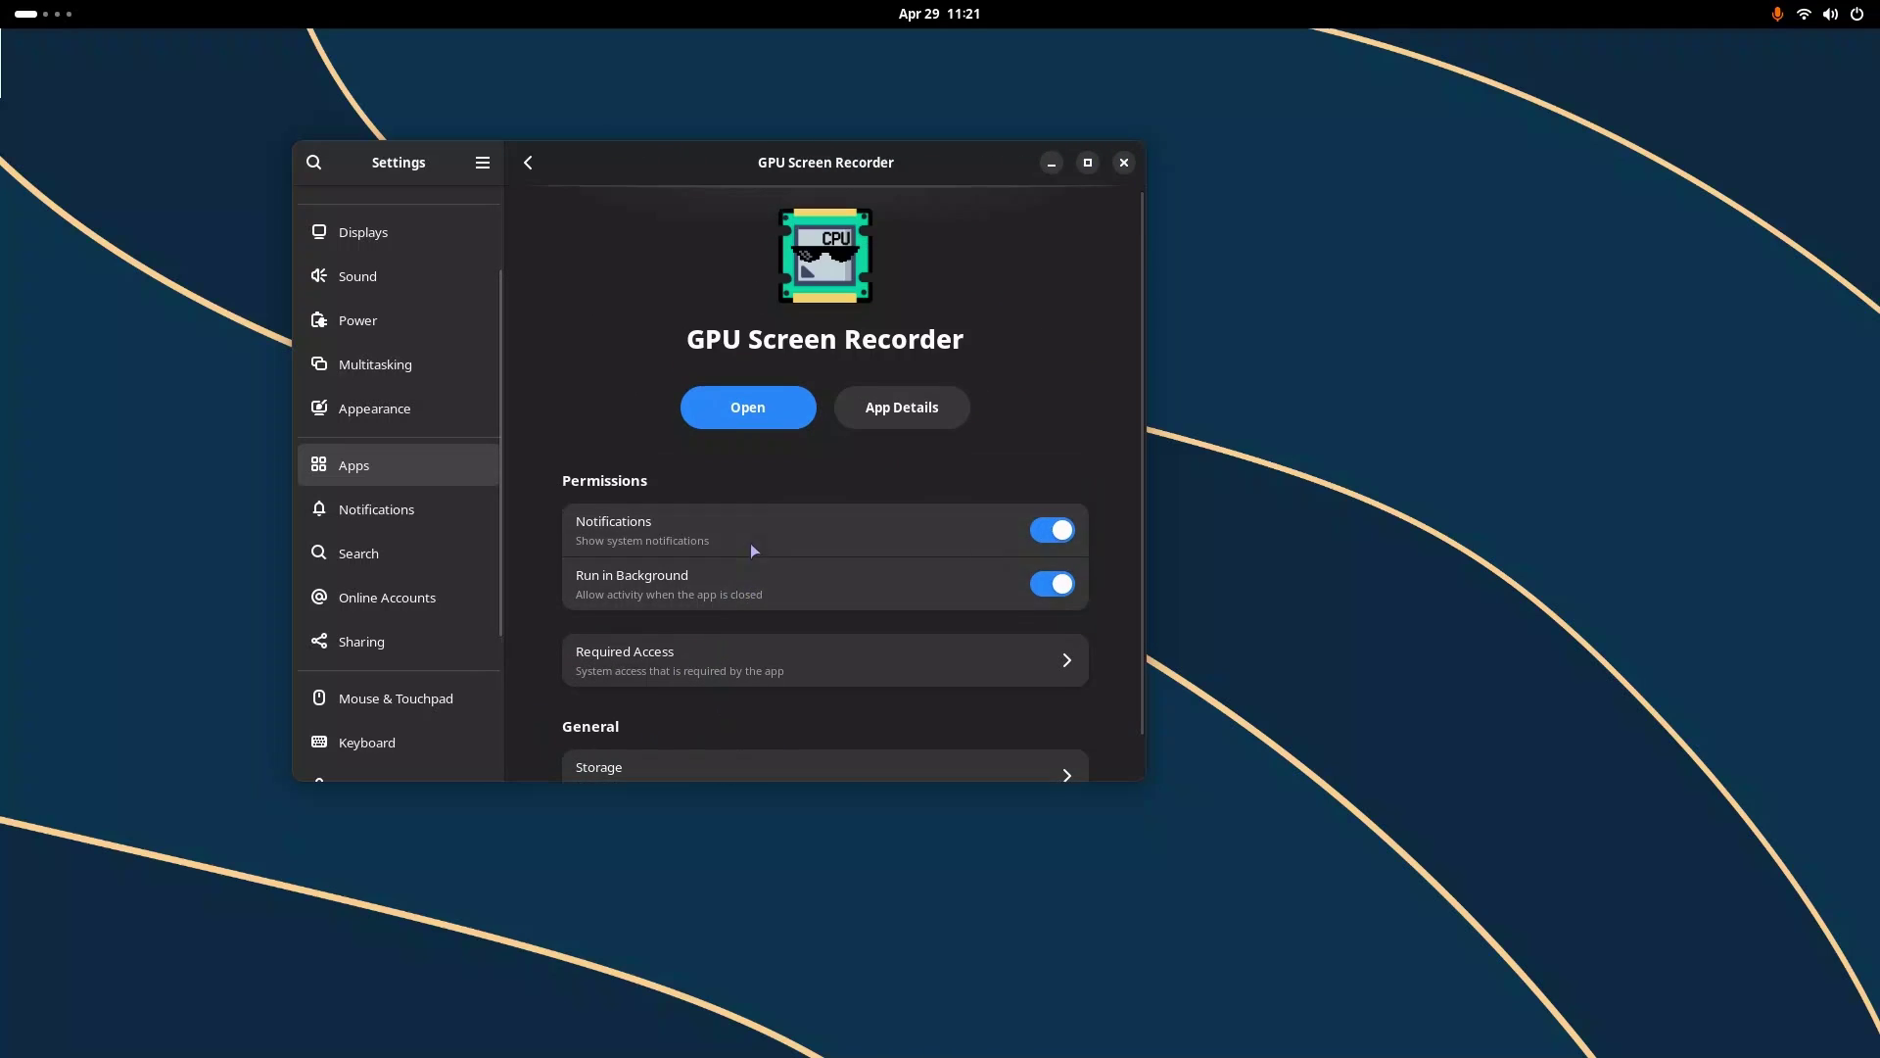
click(528, 163)
Check the Default Apps settings, go back, and switch to the Files window
scroll(651, 562, up, 15)
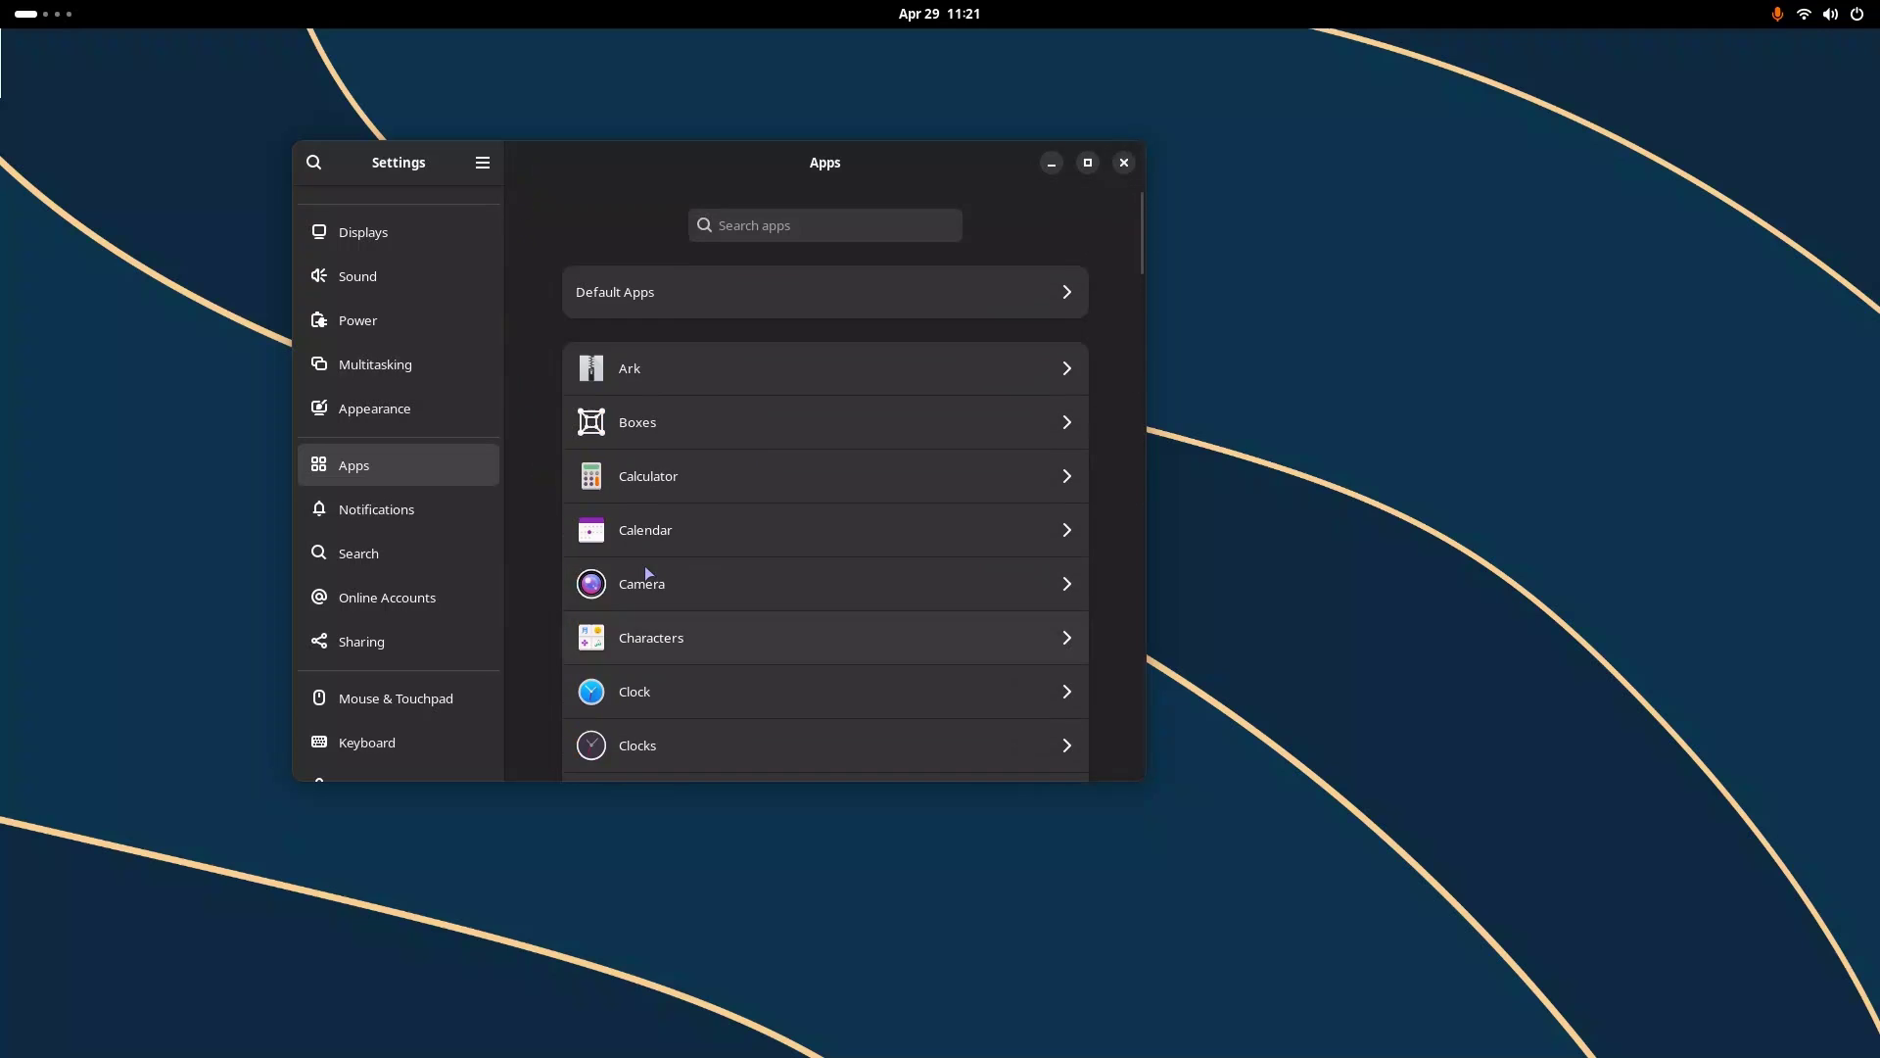
key(Return)
scroll(670, 556, down, 5)
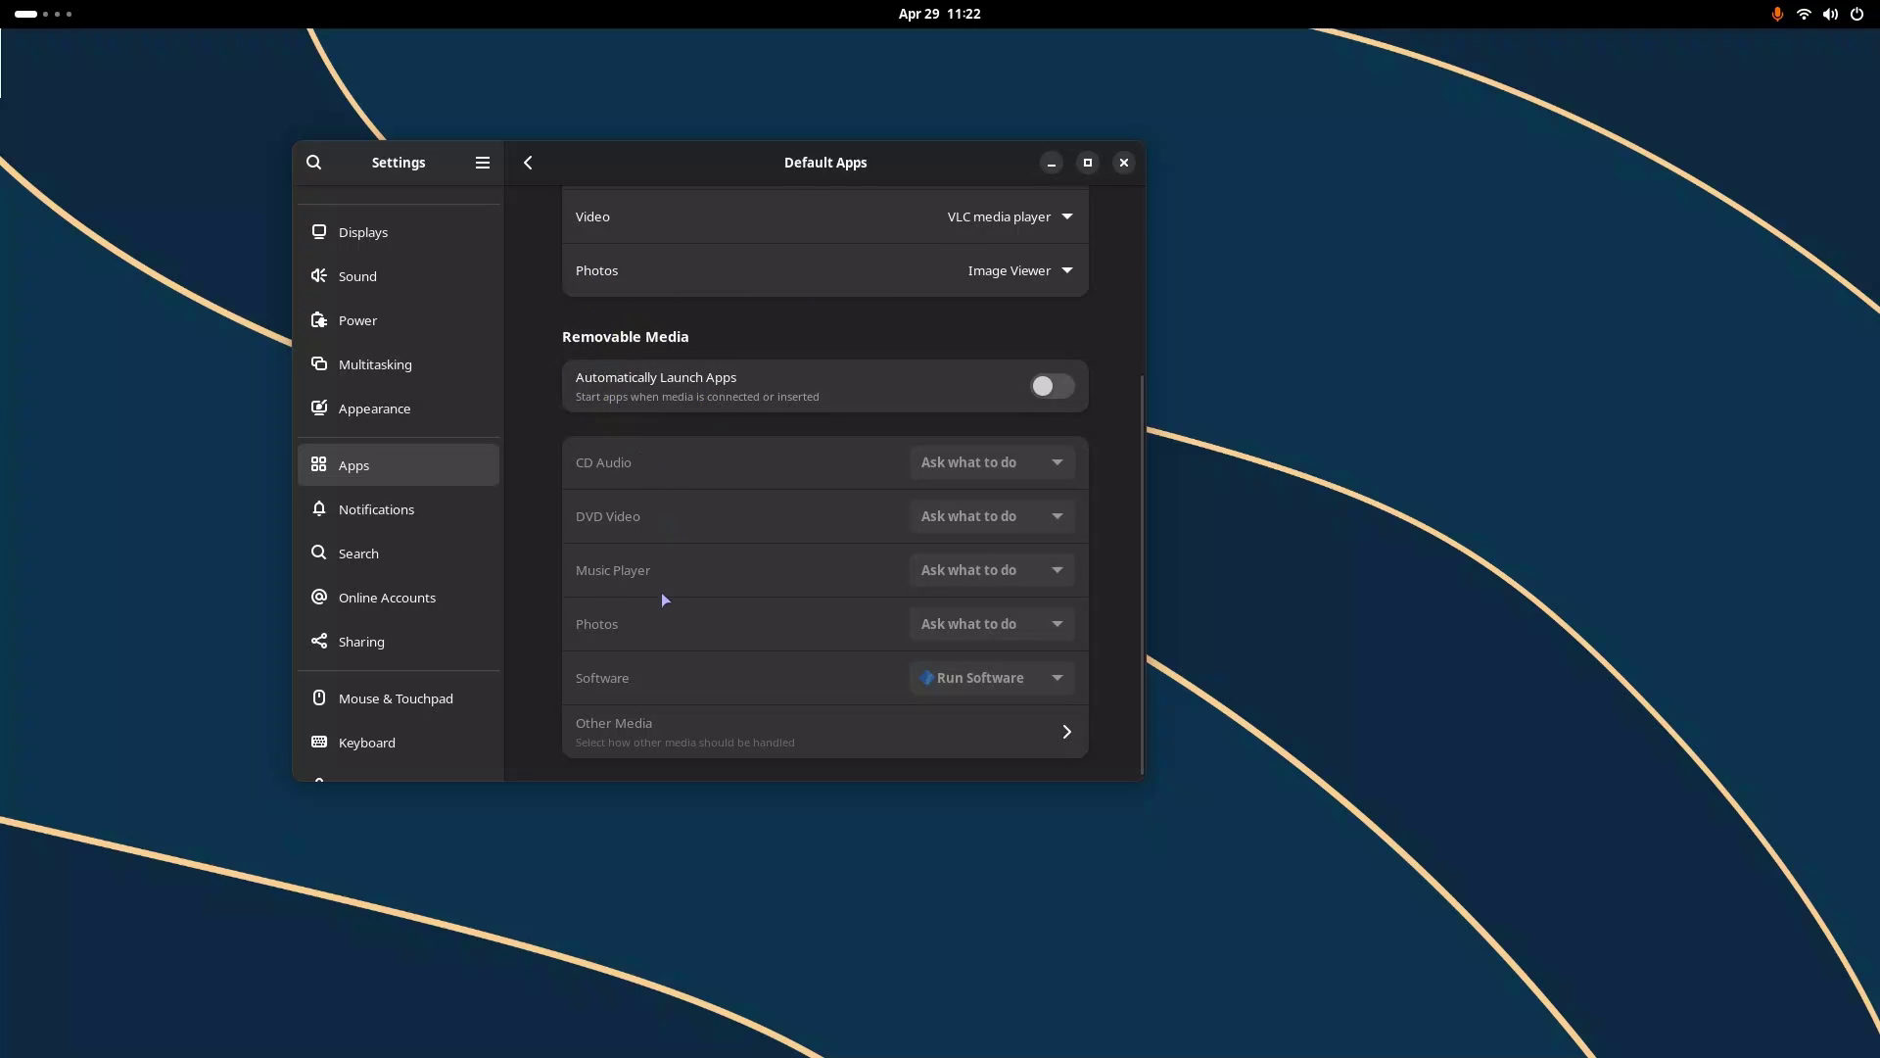
key(alt+Left)
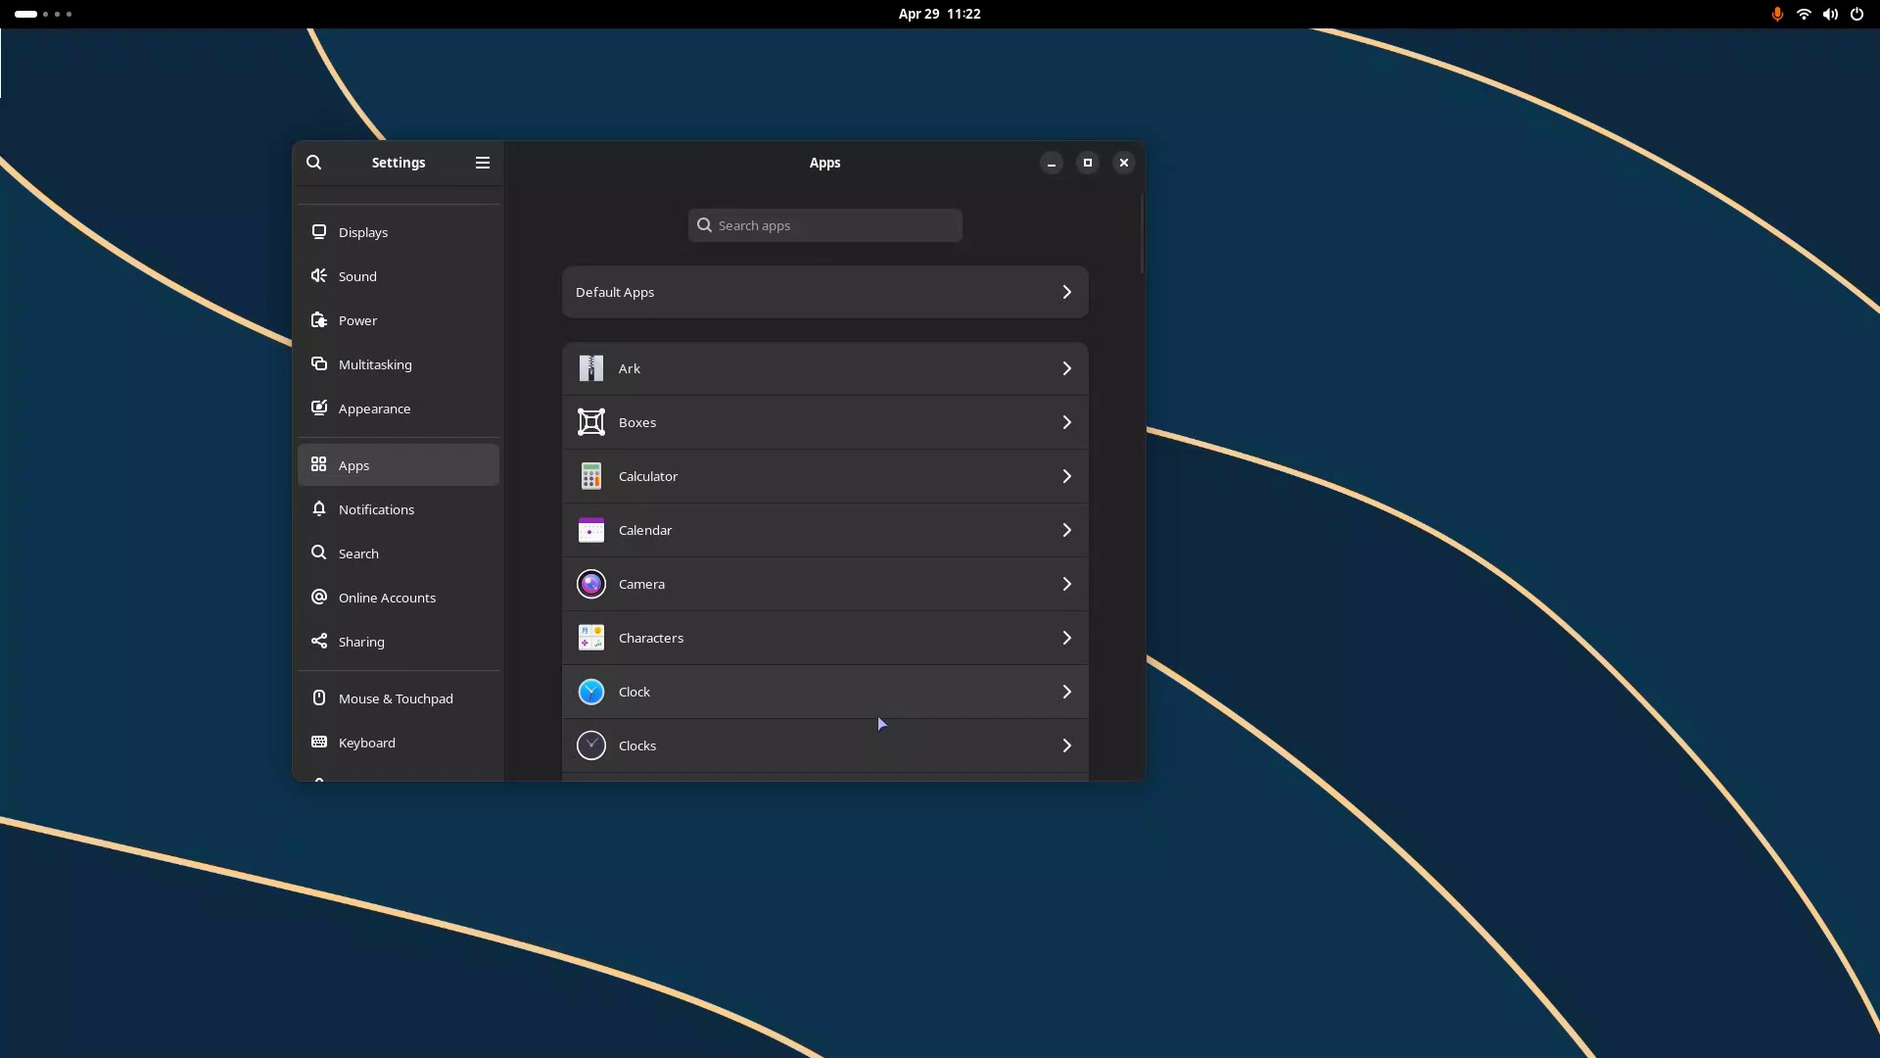
key(alt+Escape)
key(alt+Escape)
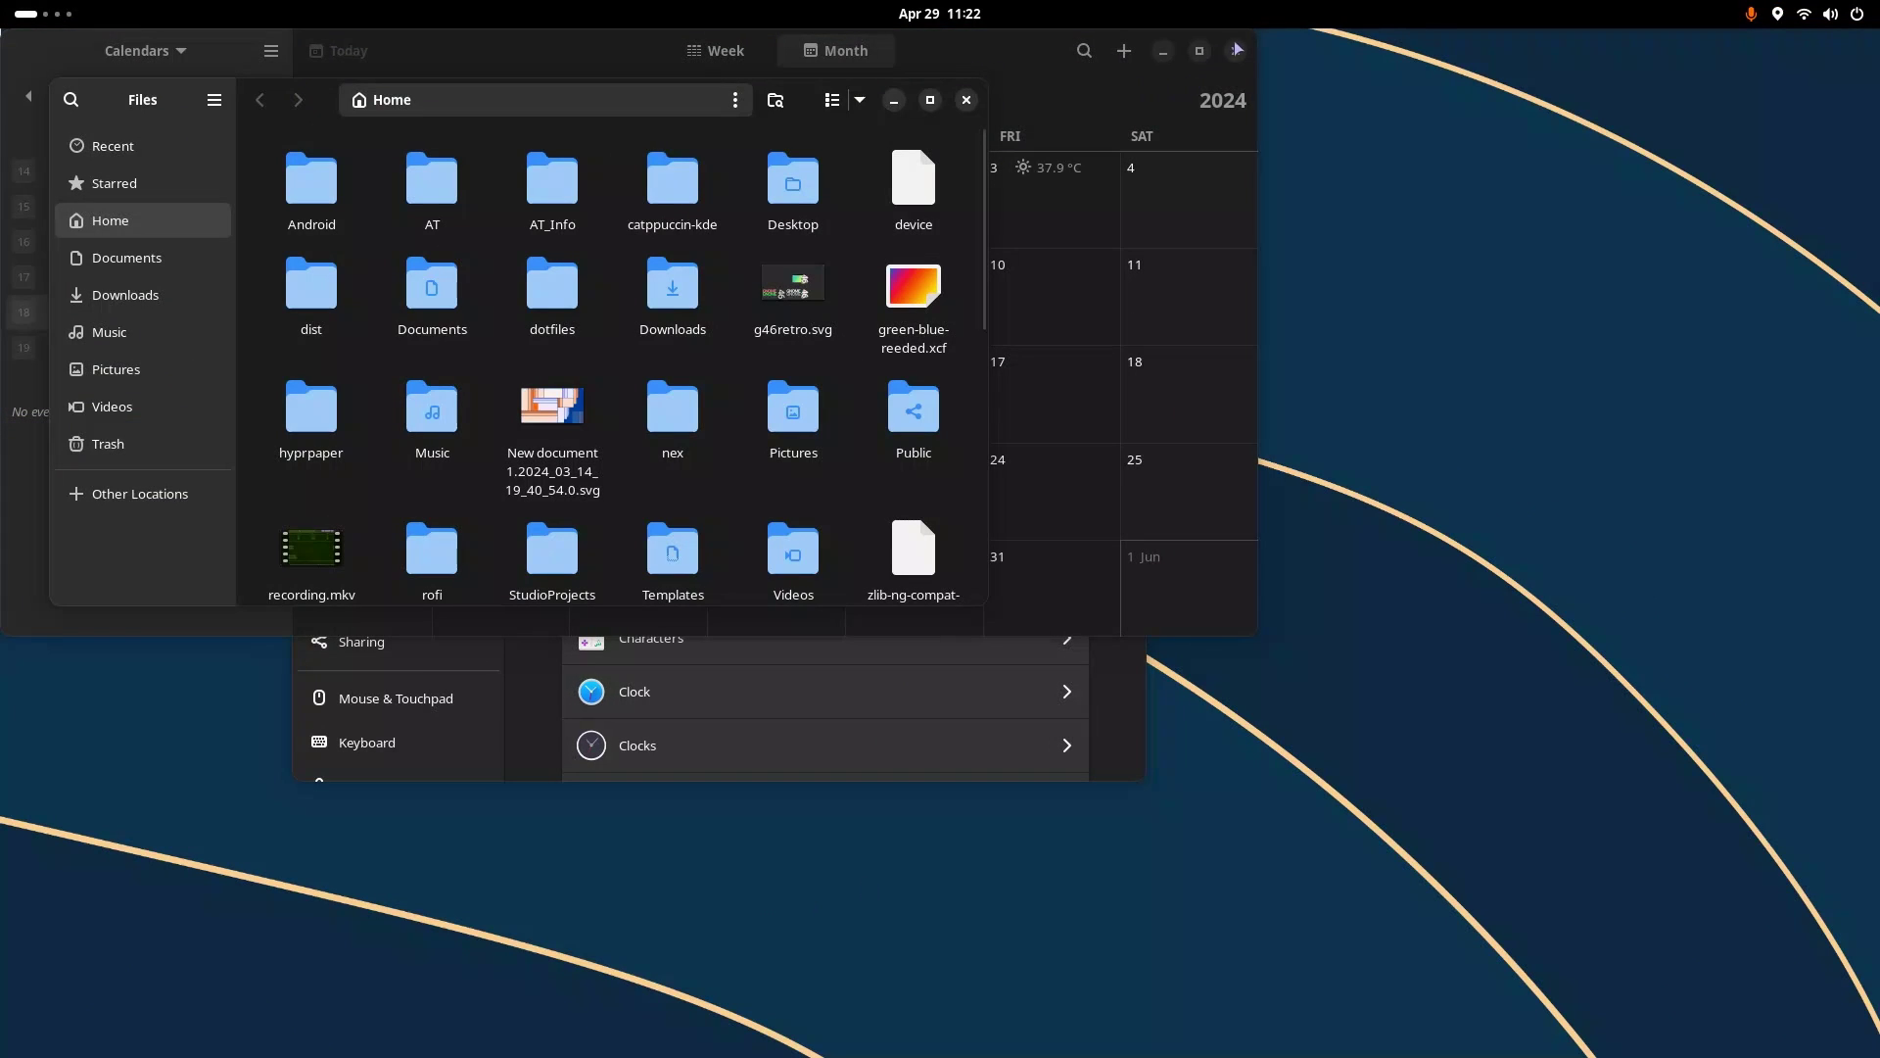
Move the Files window and browse the Downloads and Documents folders
drag(323, 97, 548, 174)
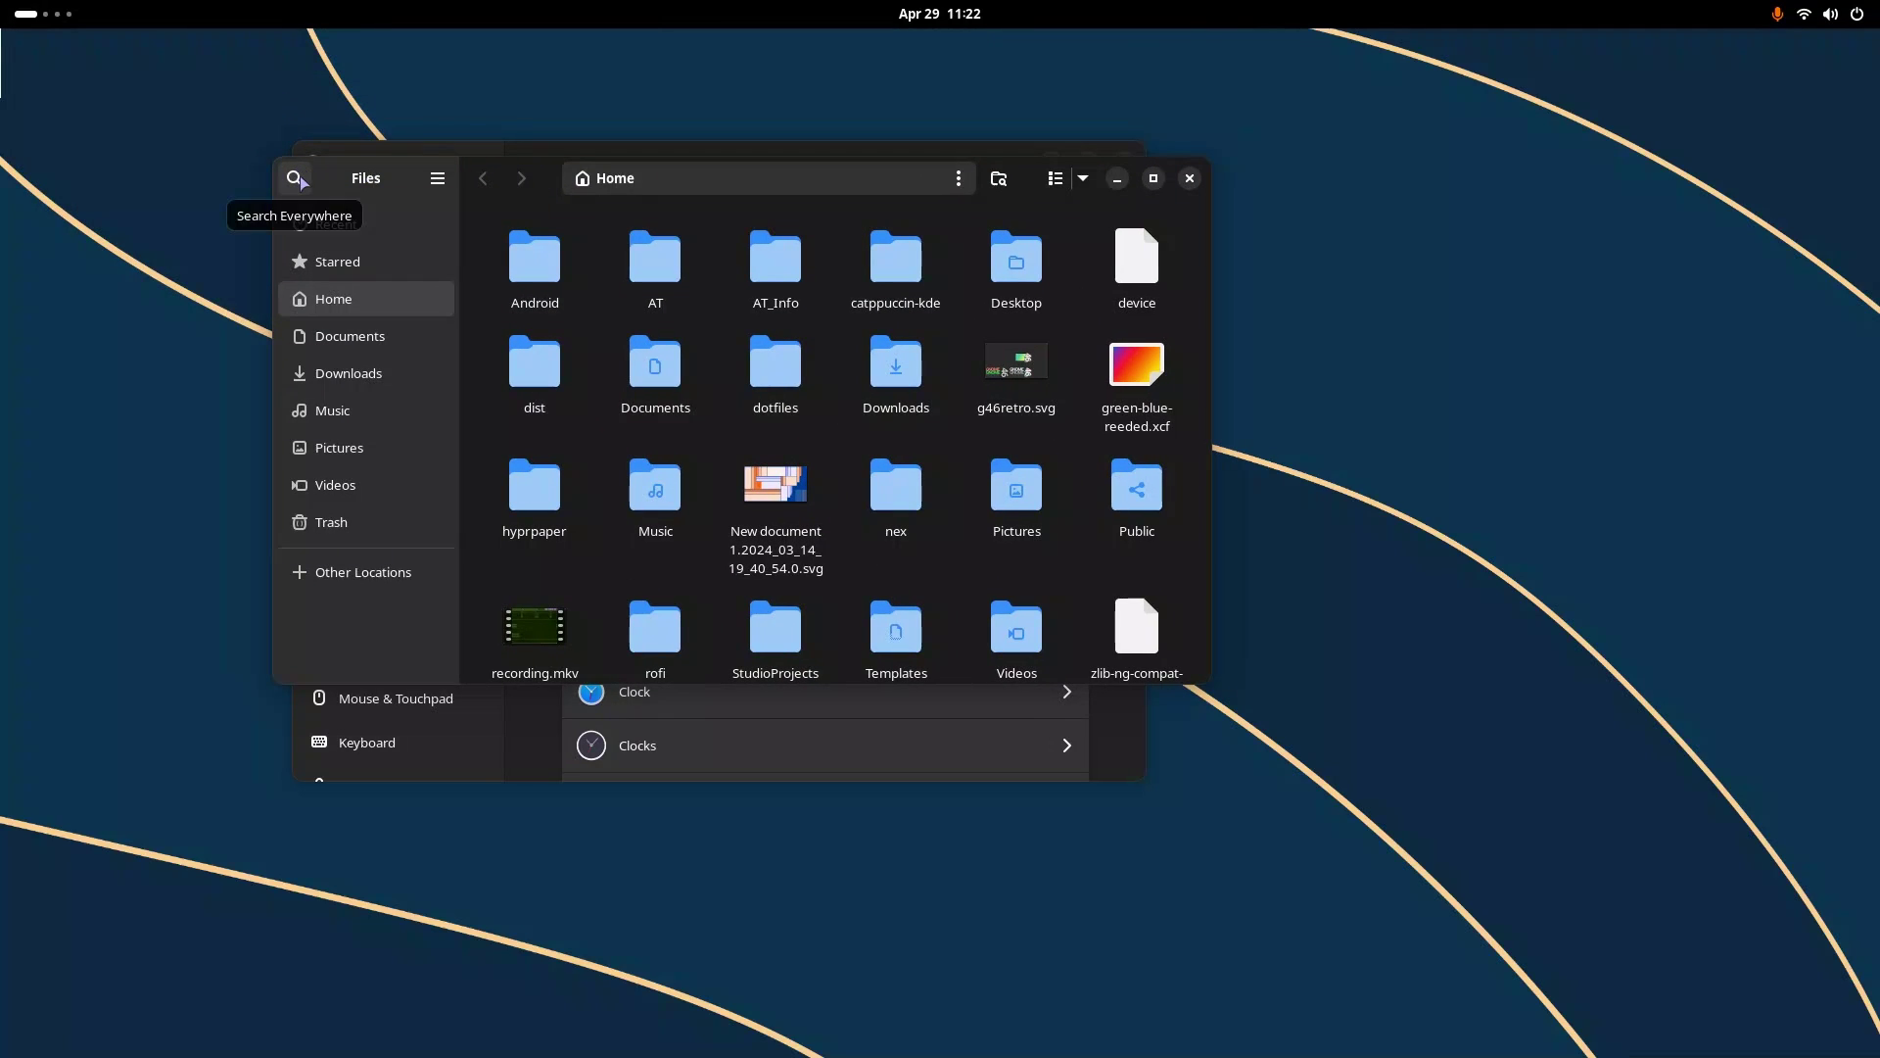
click(341, 367)
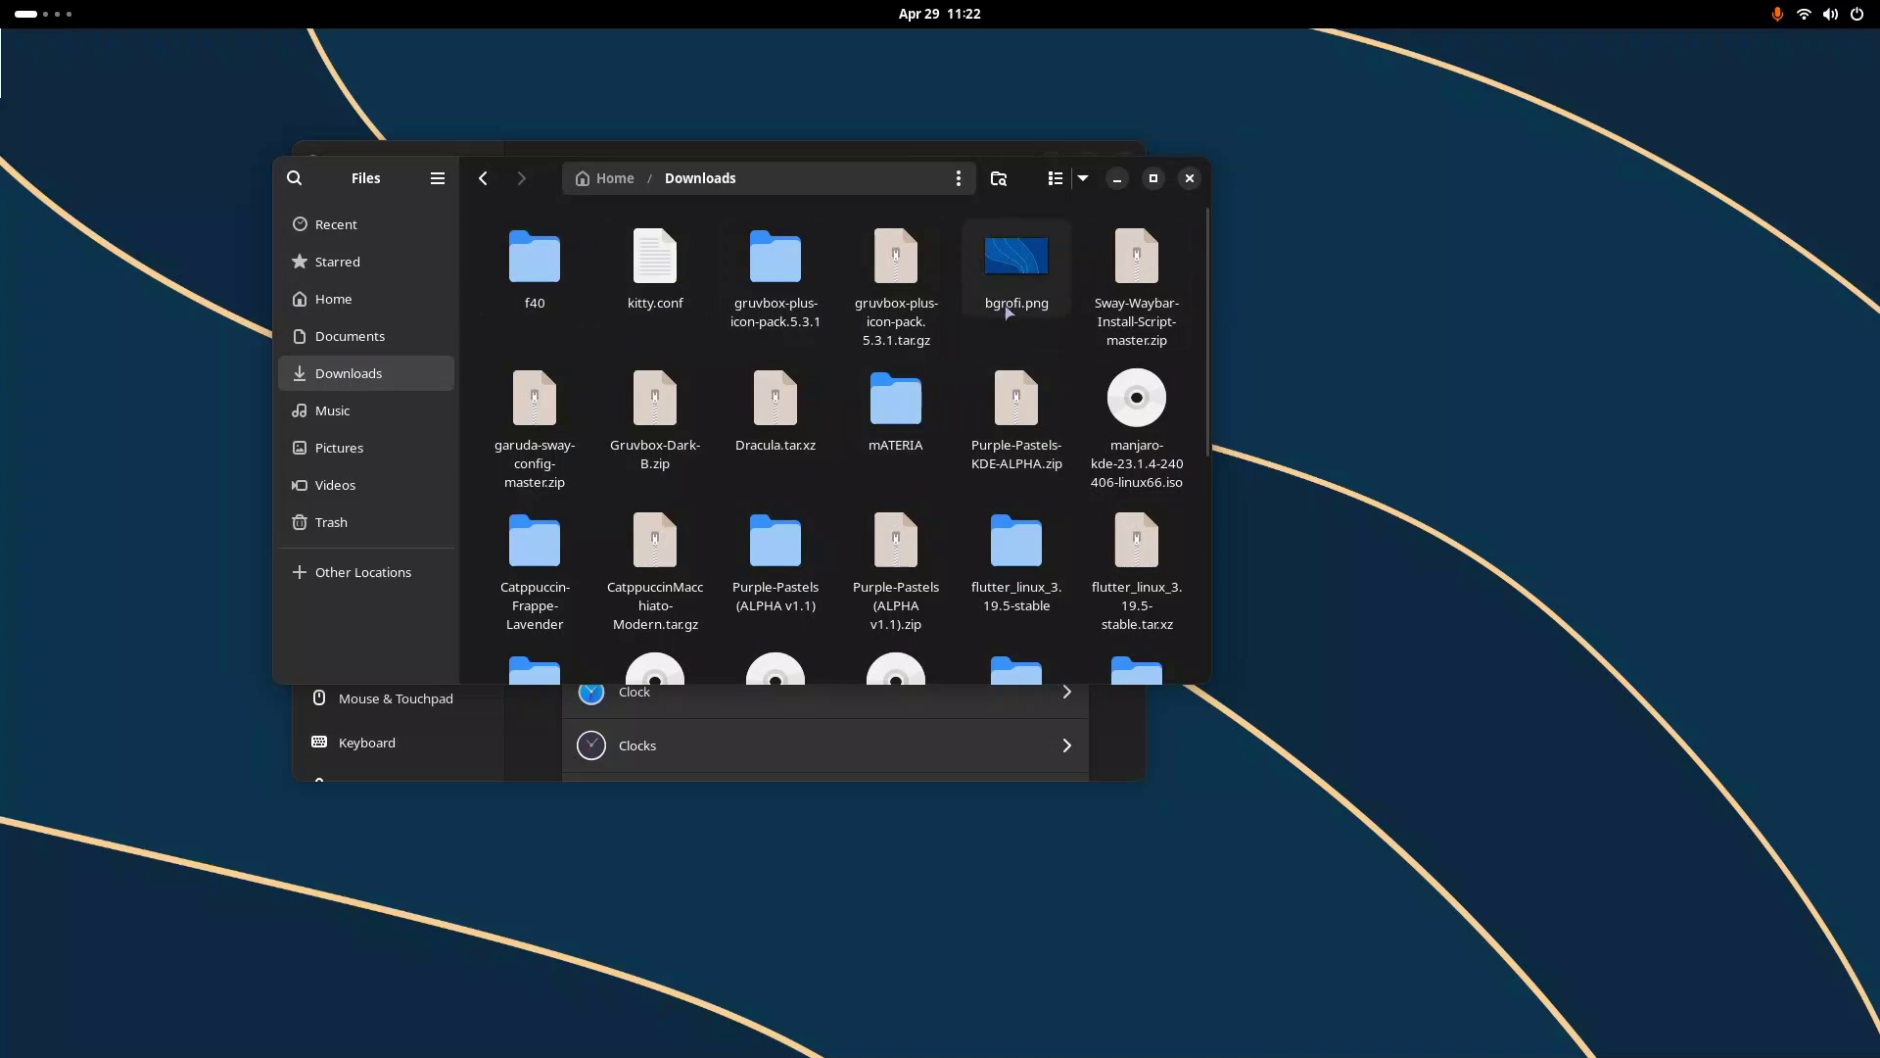
click(376, 338)
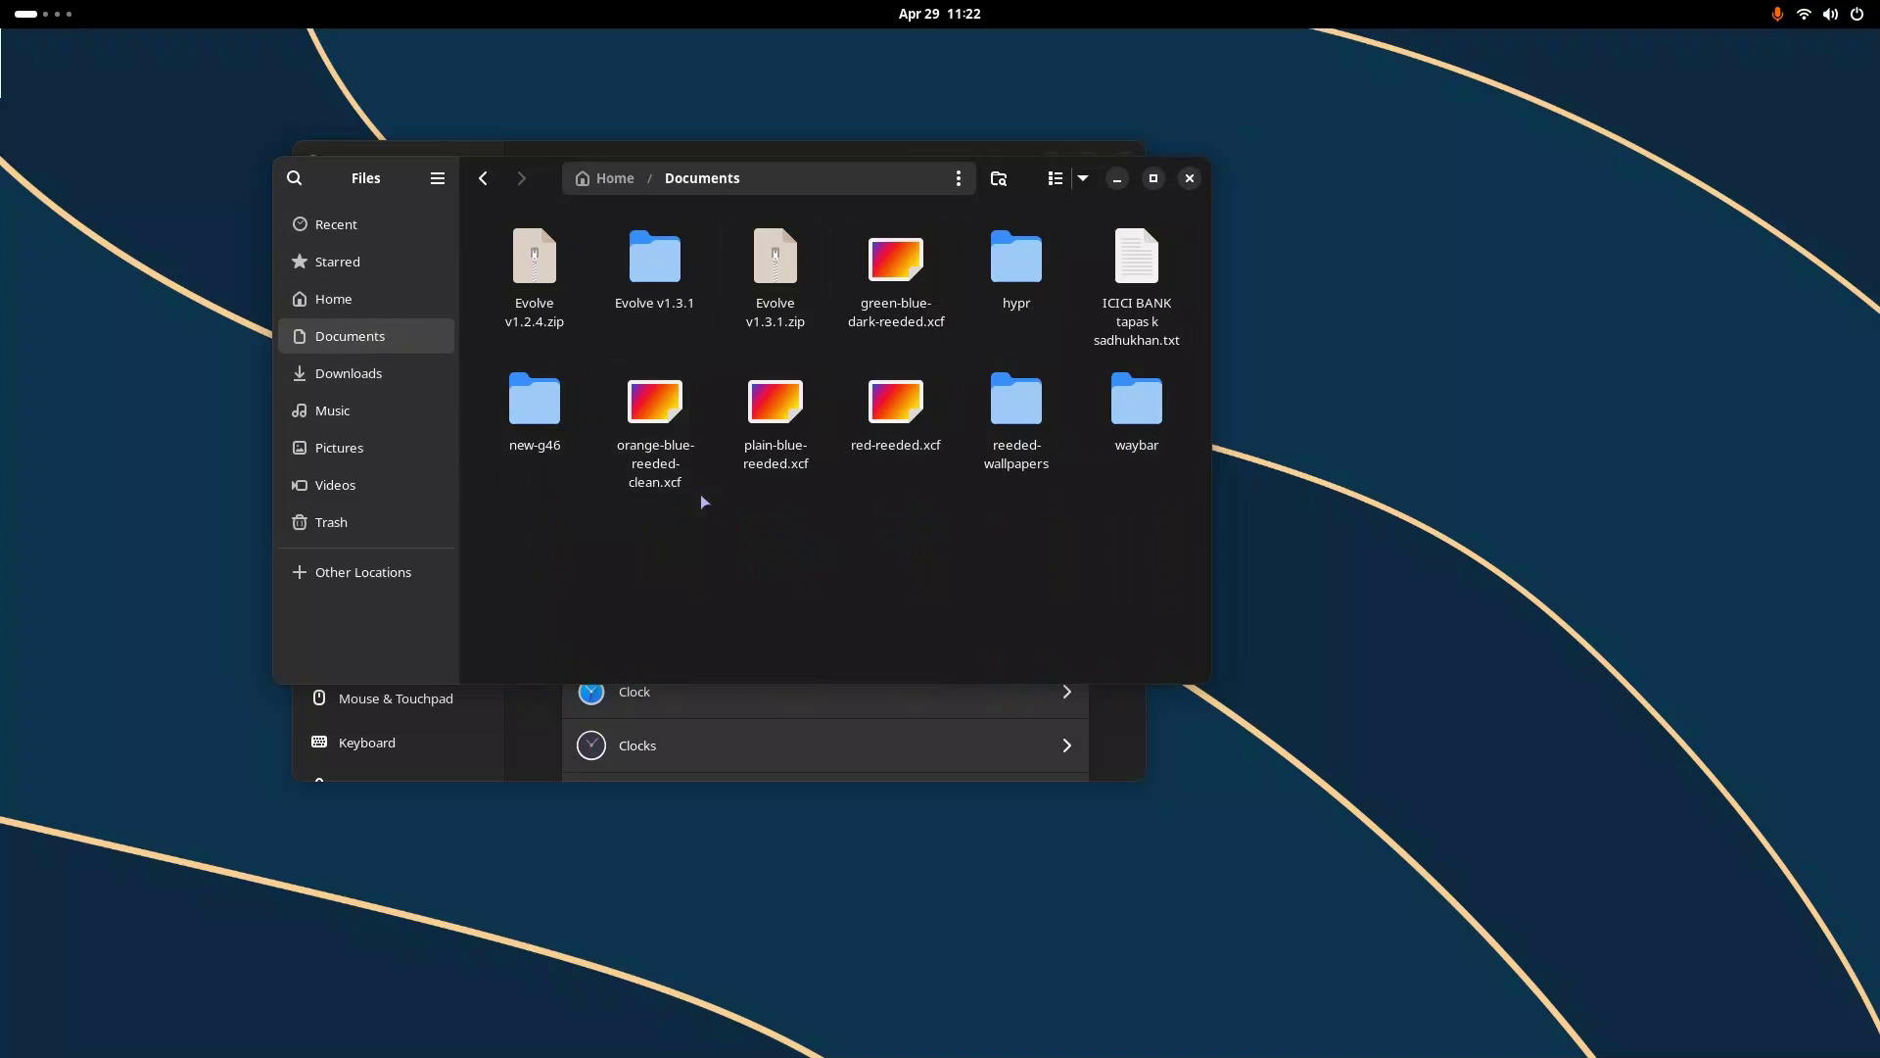
Search for 'bgrofi' across all locations, then clear and close the search
text(bgrofi)
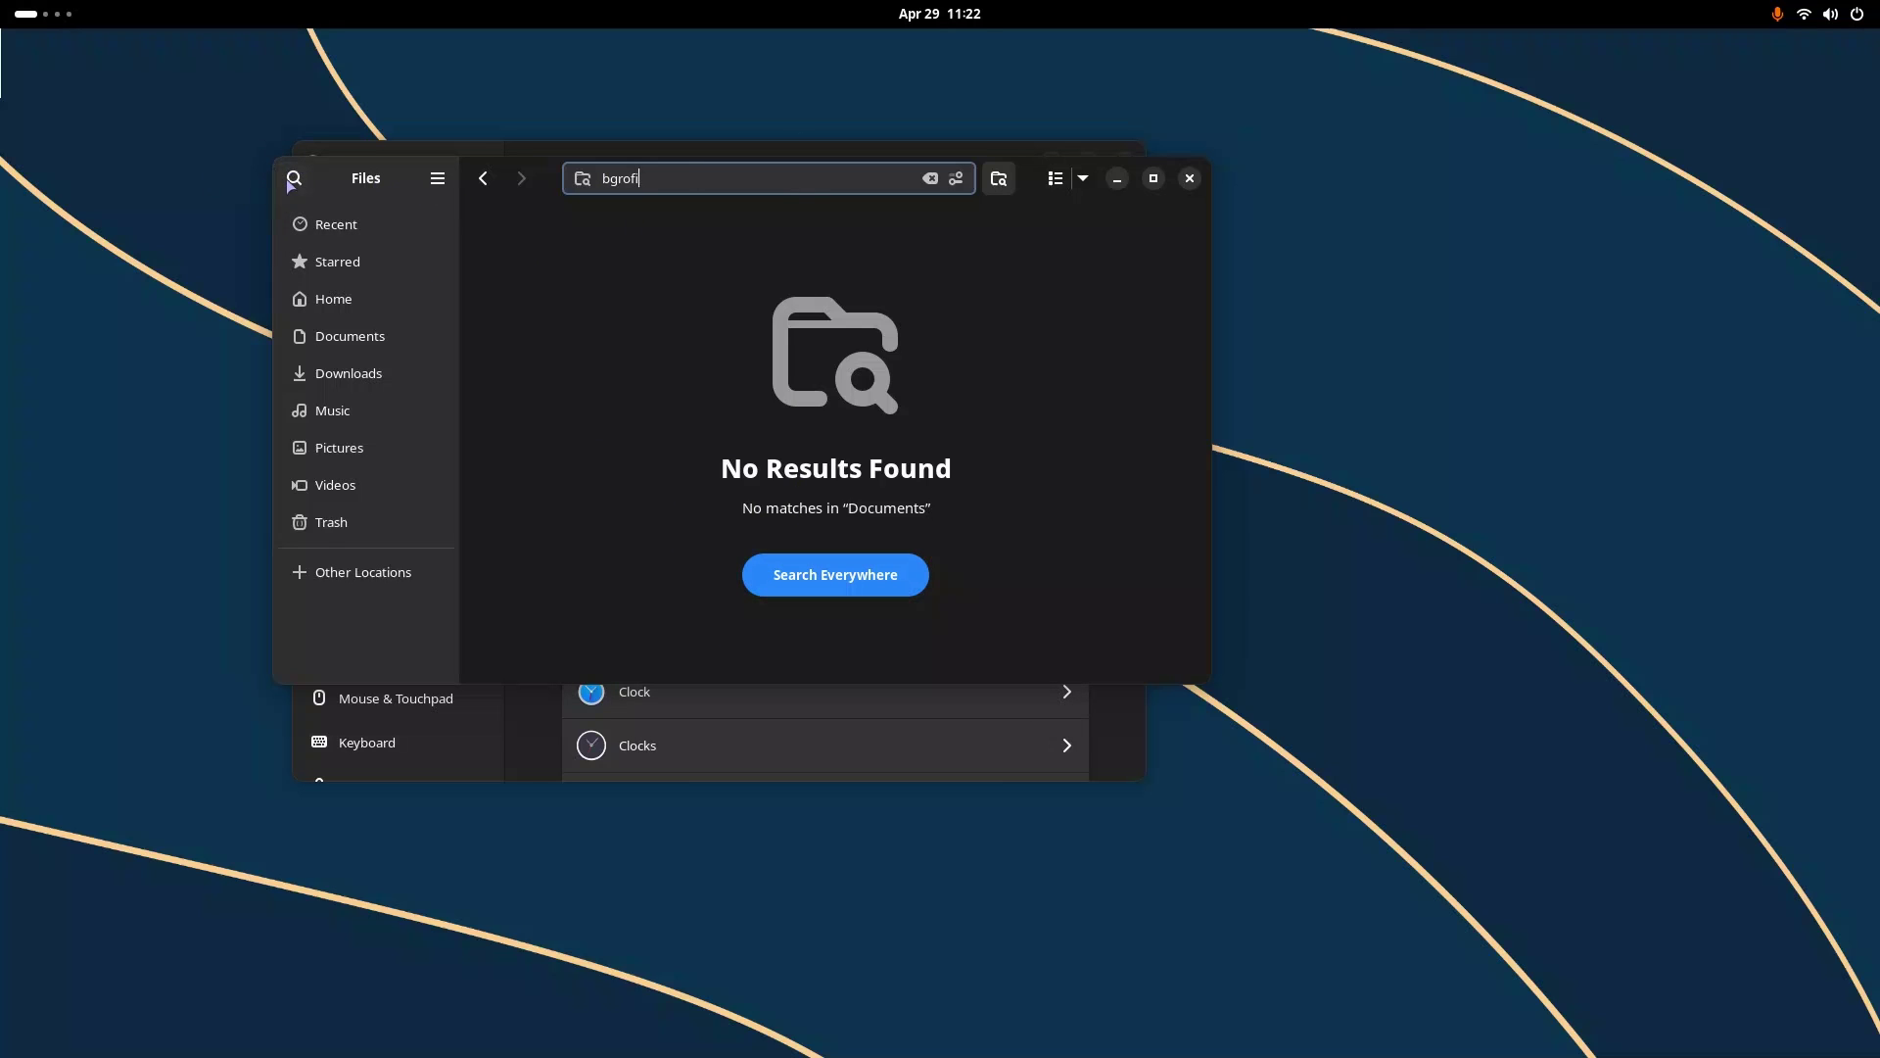
click(782, 572)
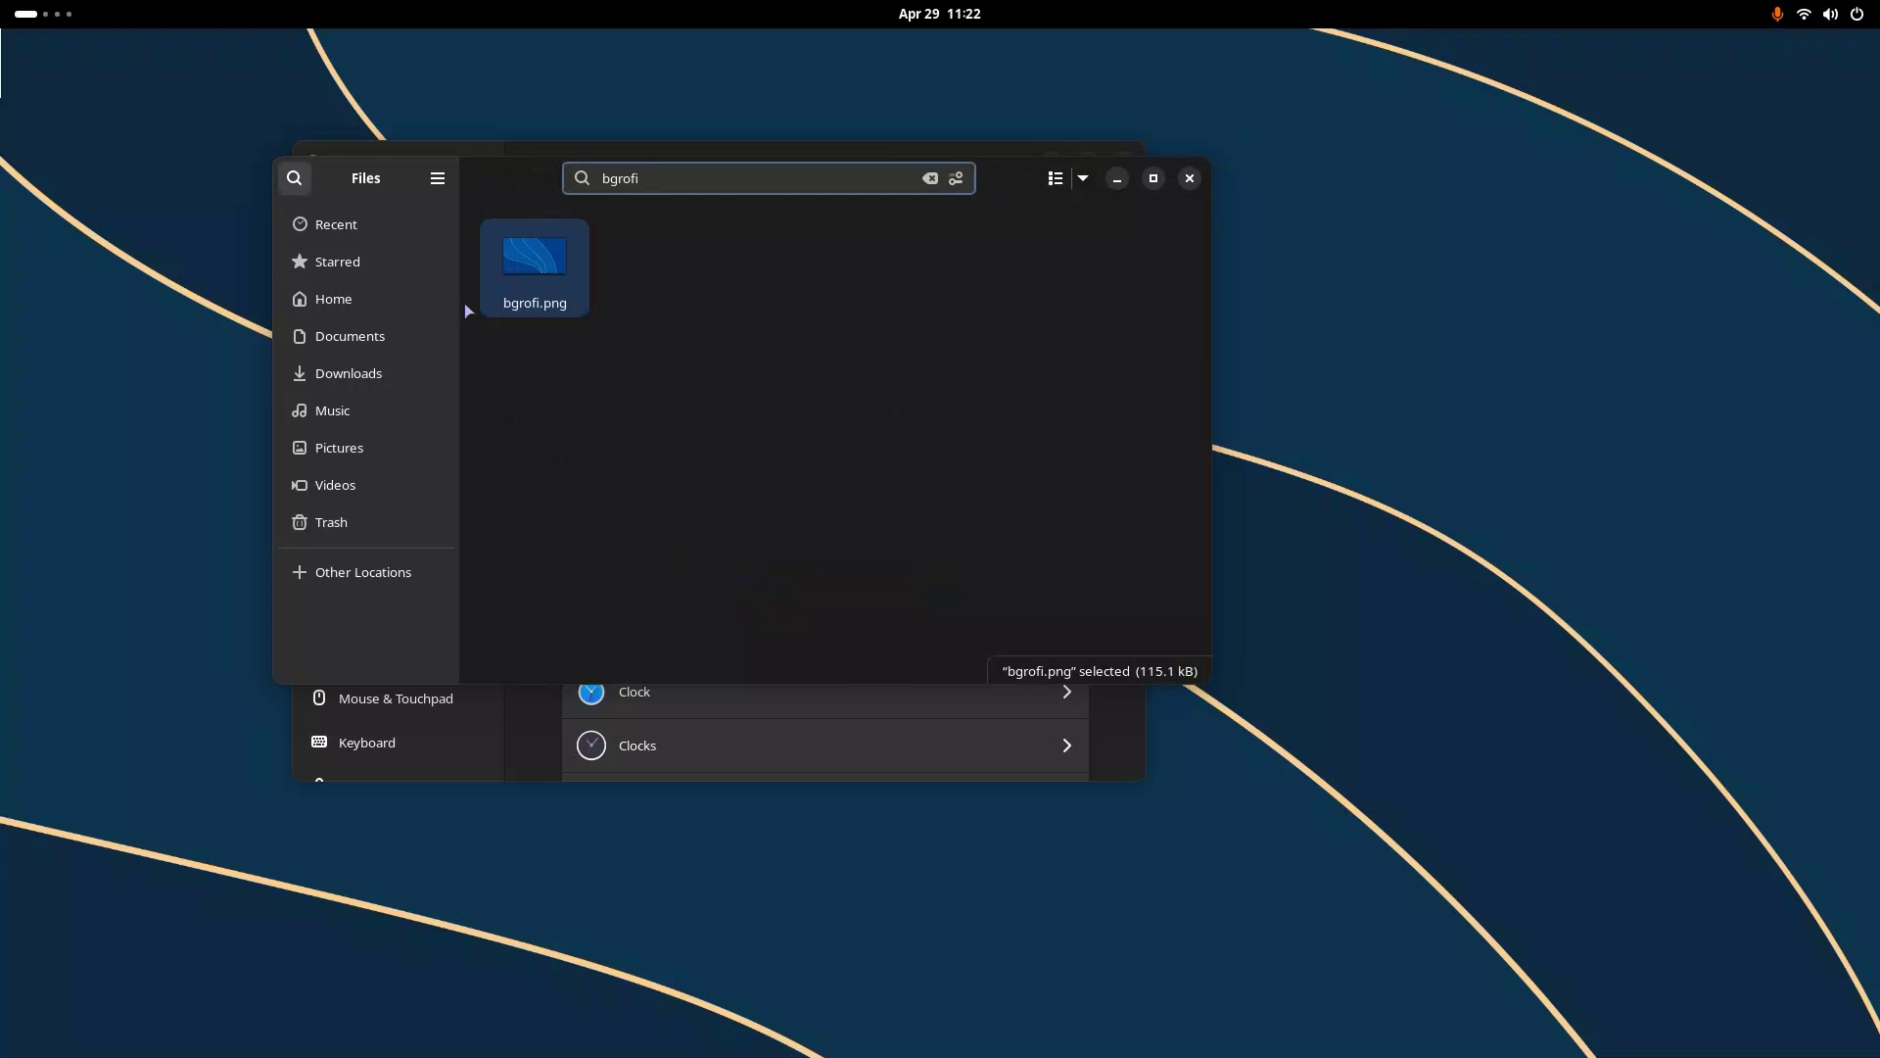
click(294, 184)
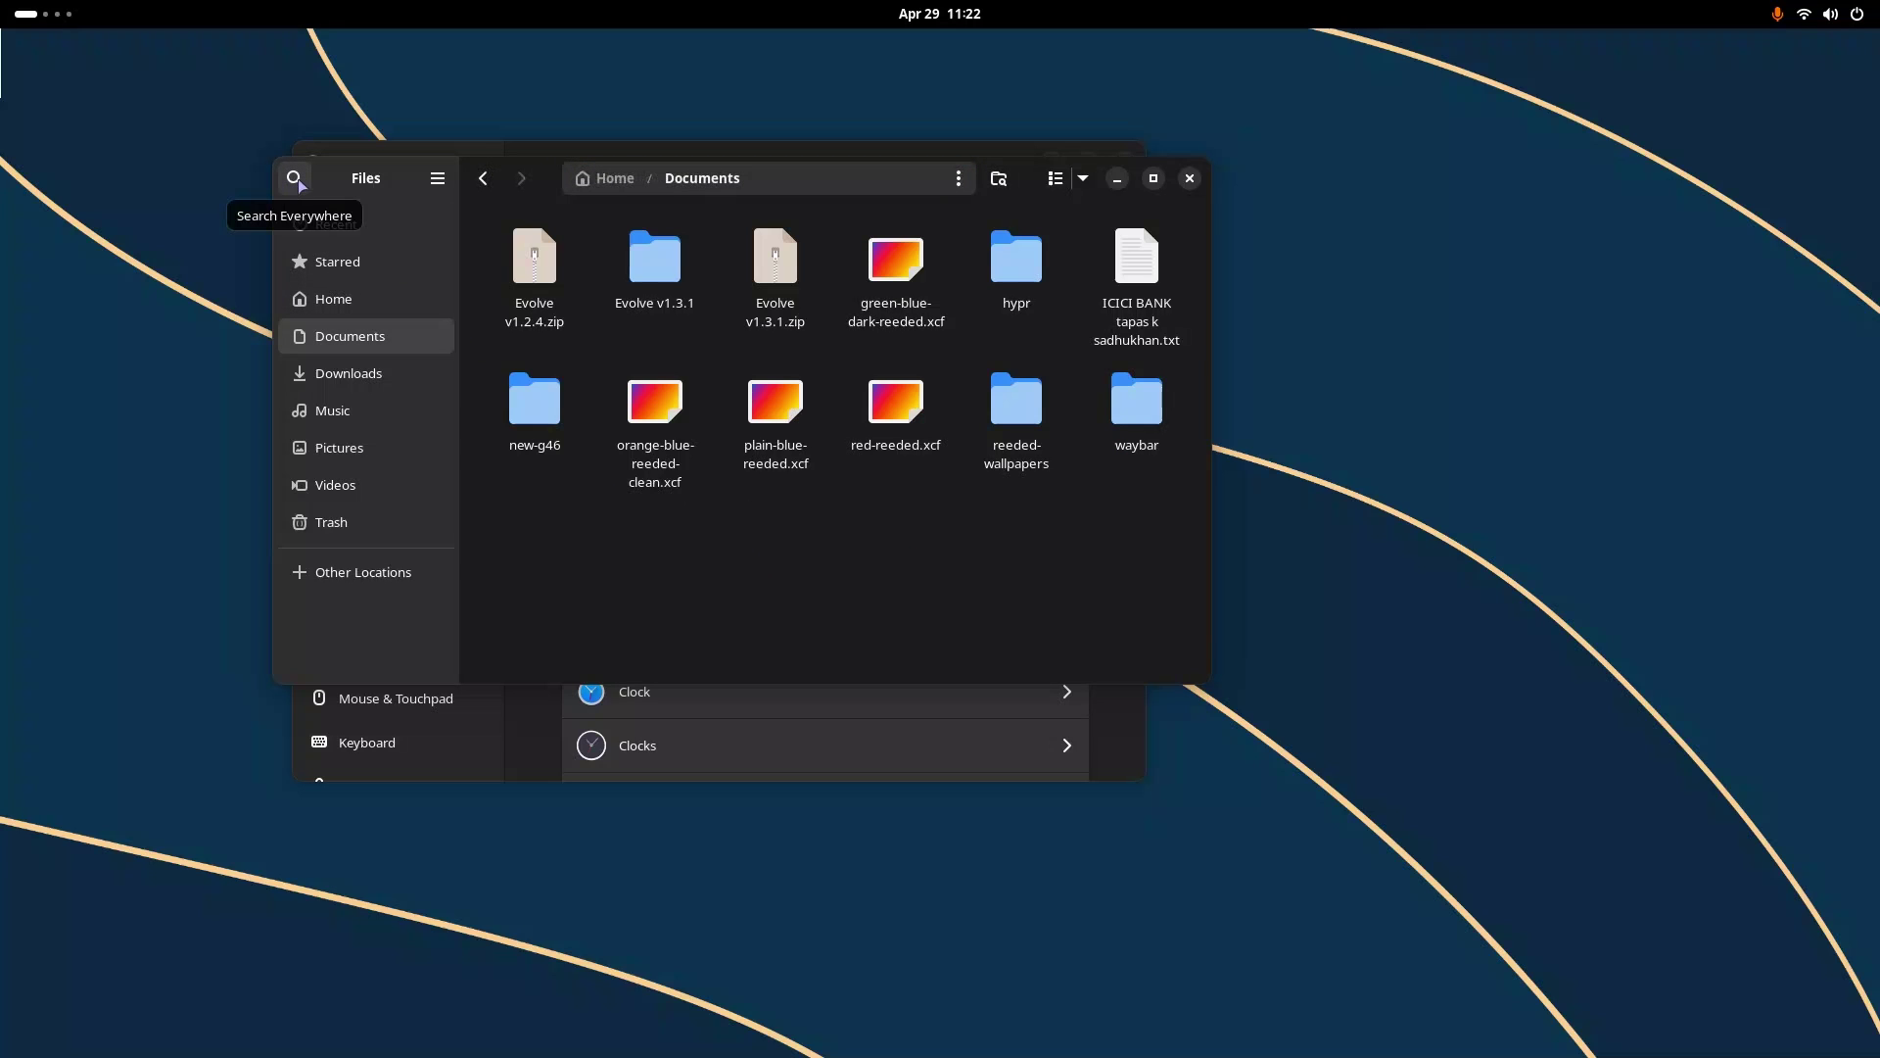
click(299, 182)
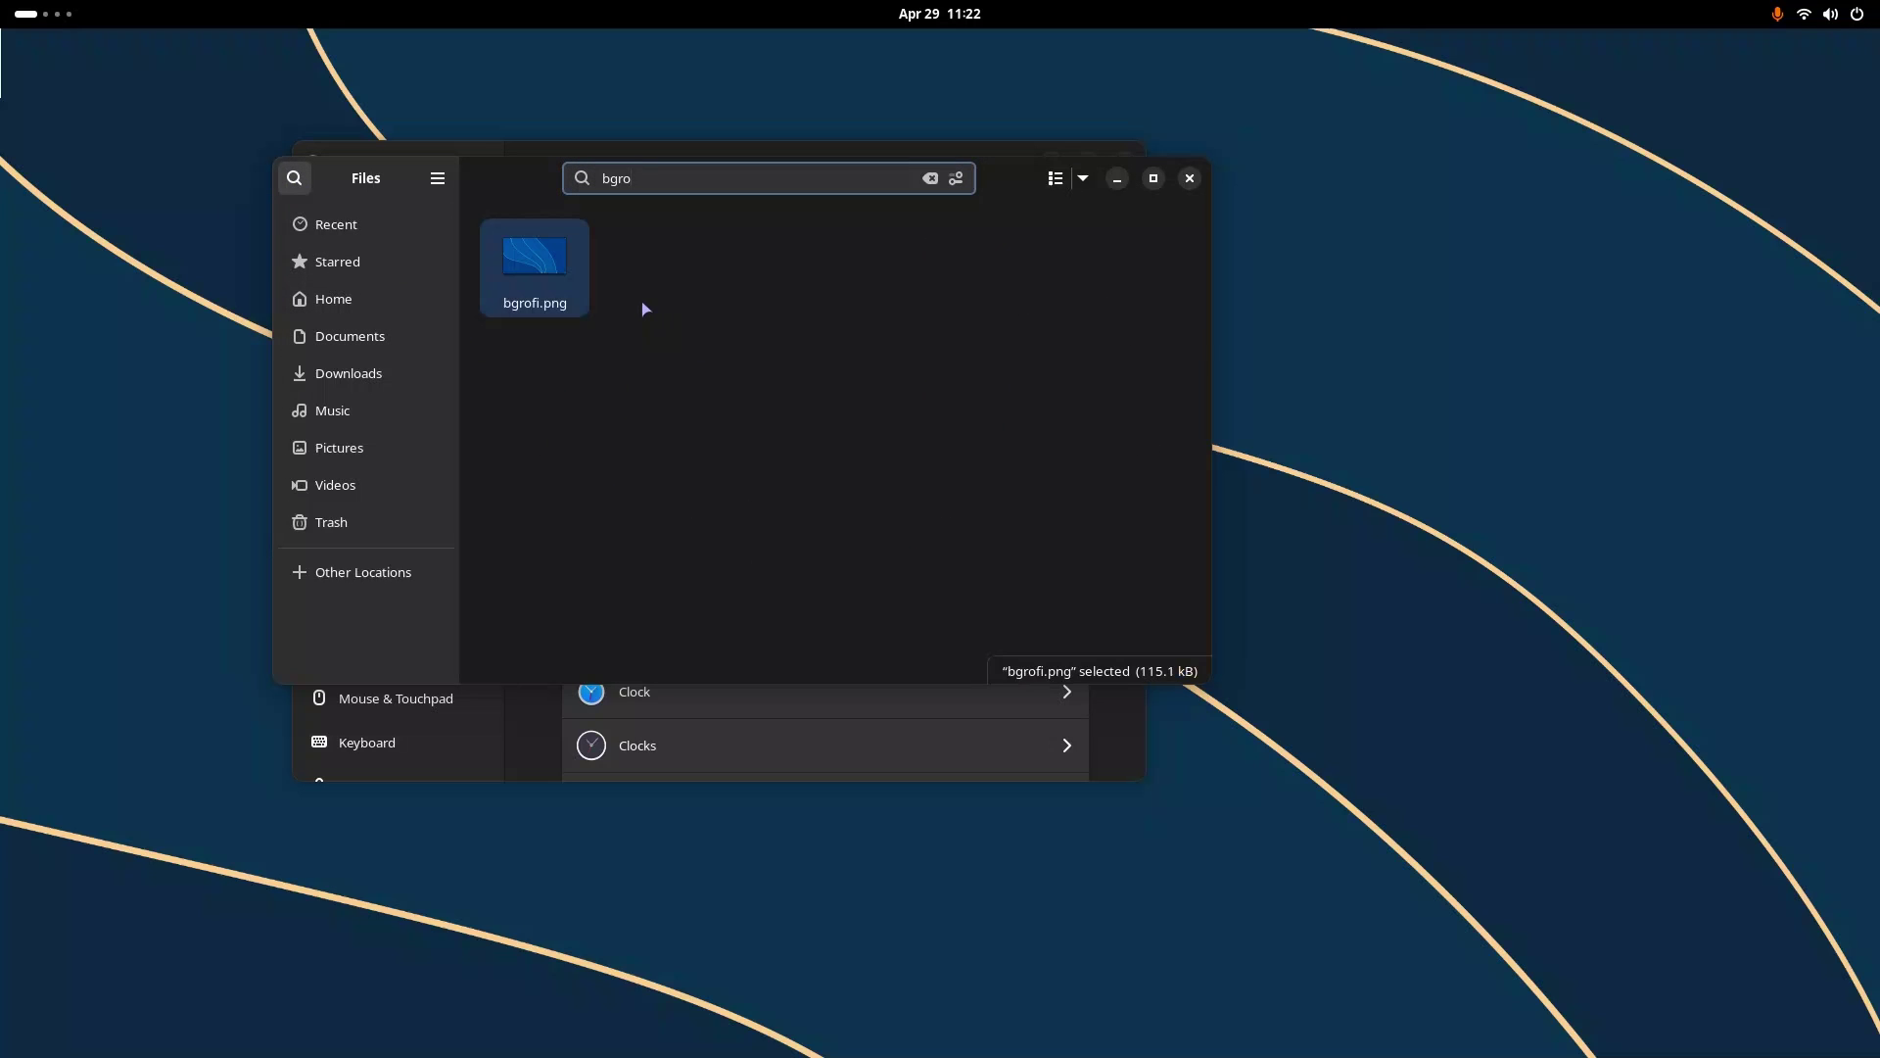
key(BackSpace)
key(BackSpace)
key(BackSpace)
key(BackSpace)
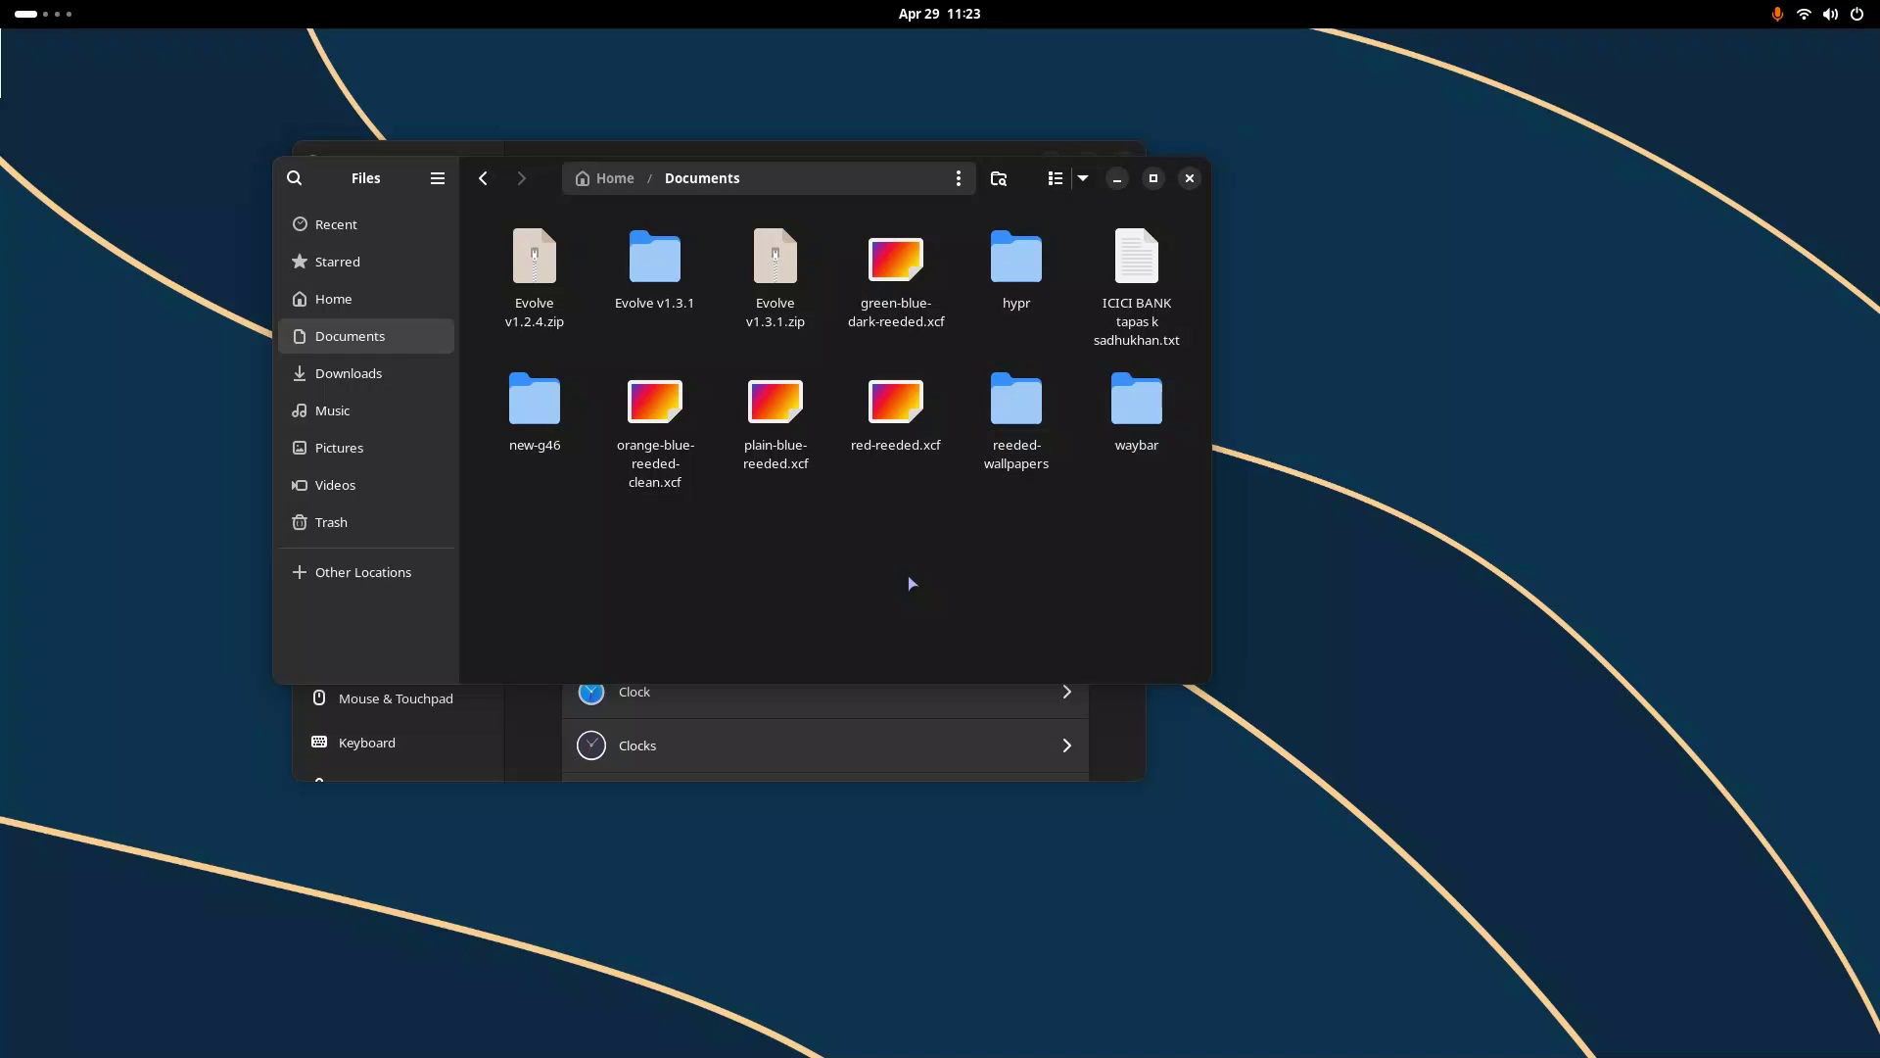
Search the folder for 'gree', close the search, and go forward to Downloads
text(gree)
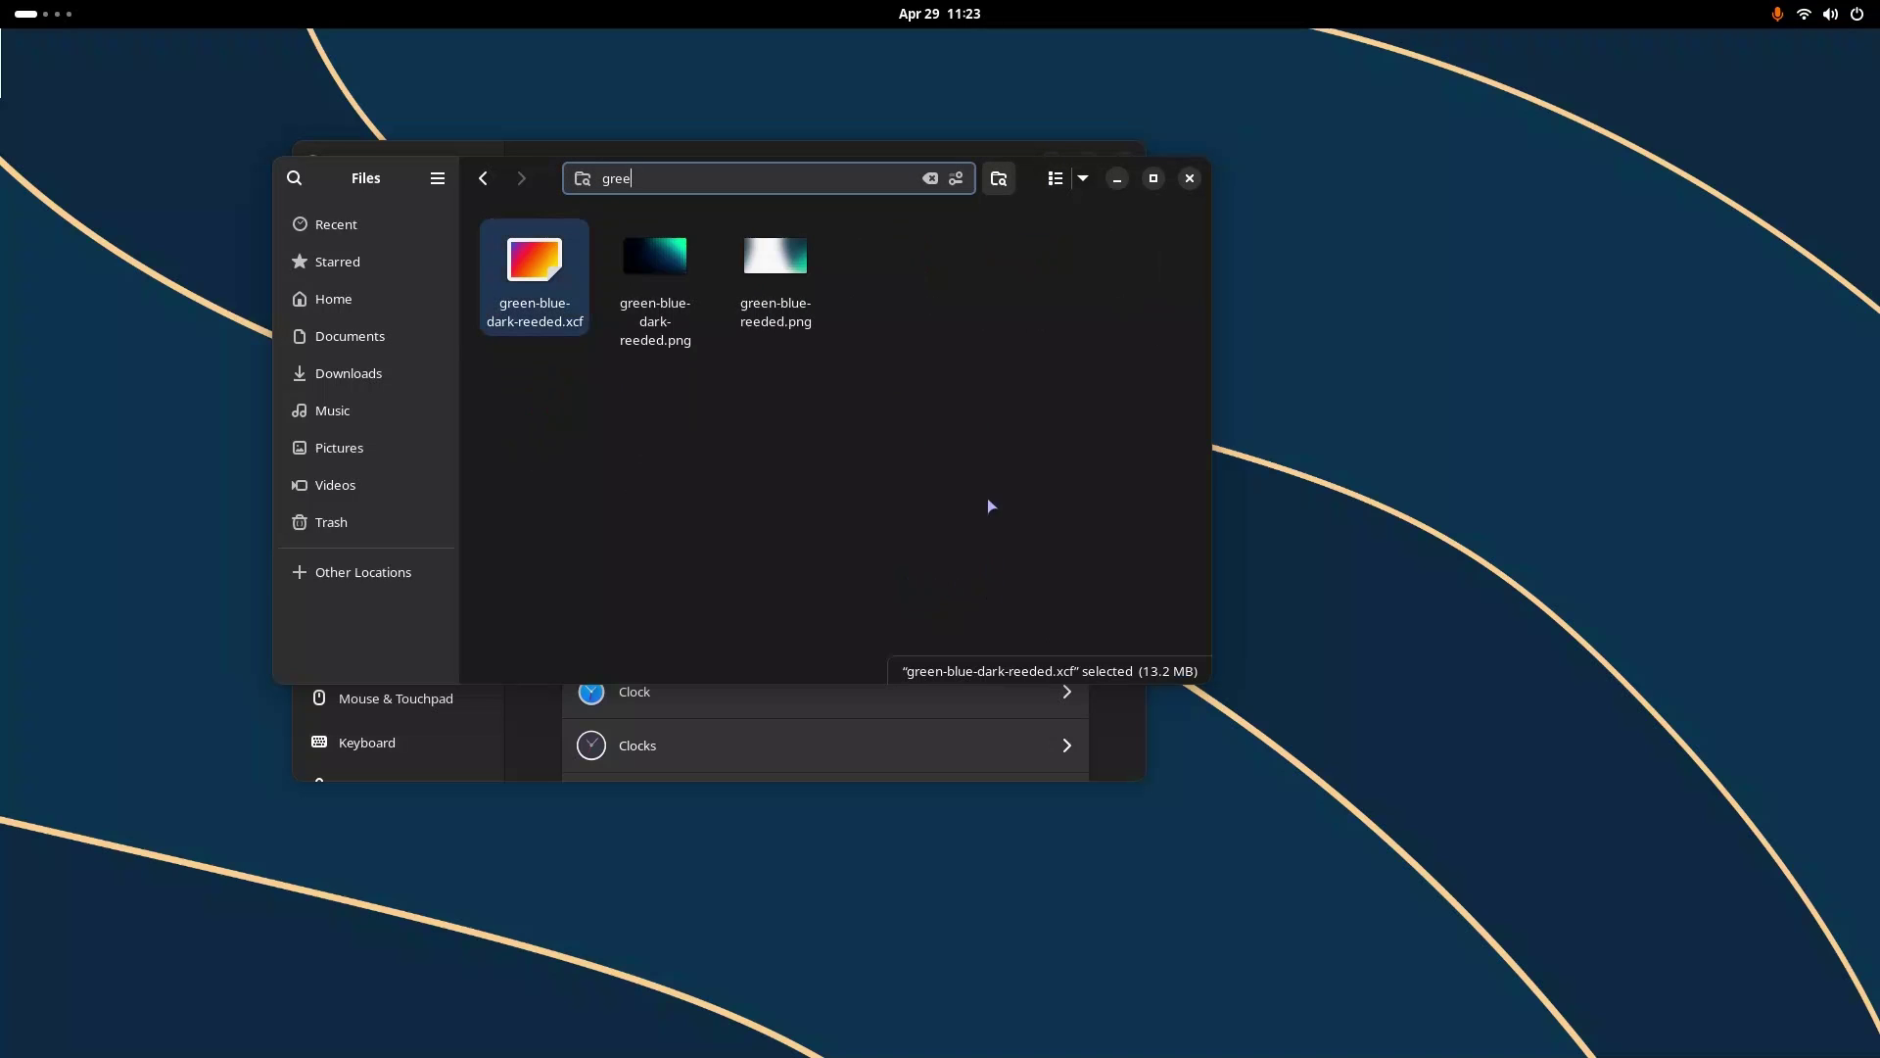
click(996, 179)
click(996, 178)
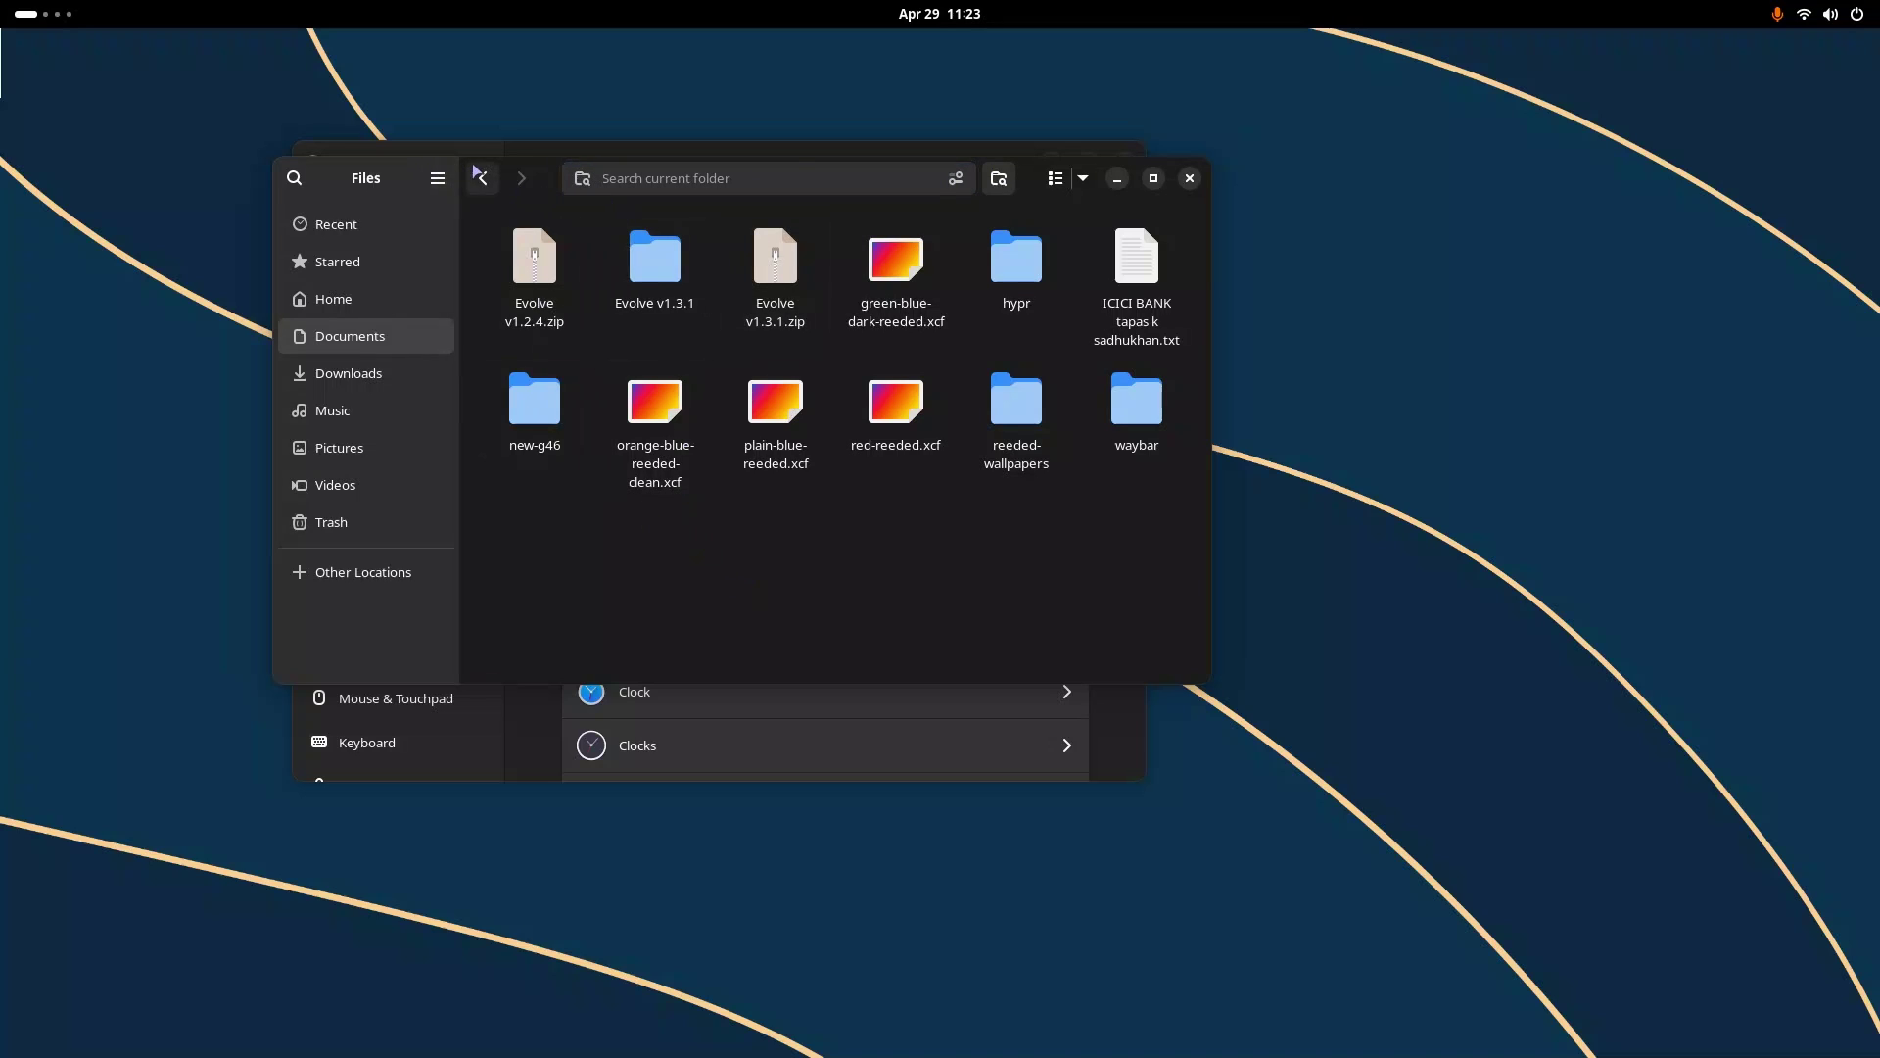
click(482, 179)
Open the f40 subfolder via the path bar, then go back to Downloads
click(779, 177)
click(780, 174)
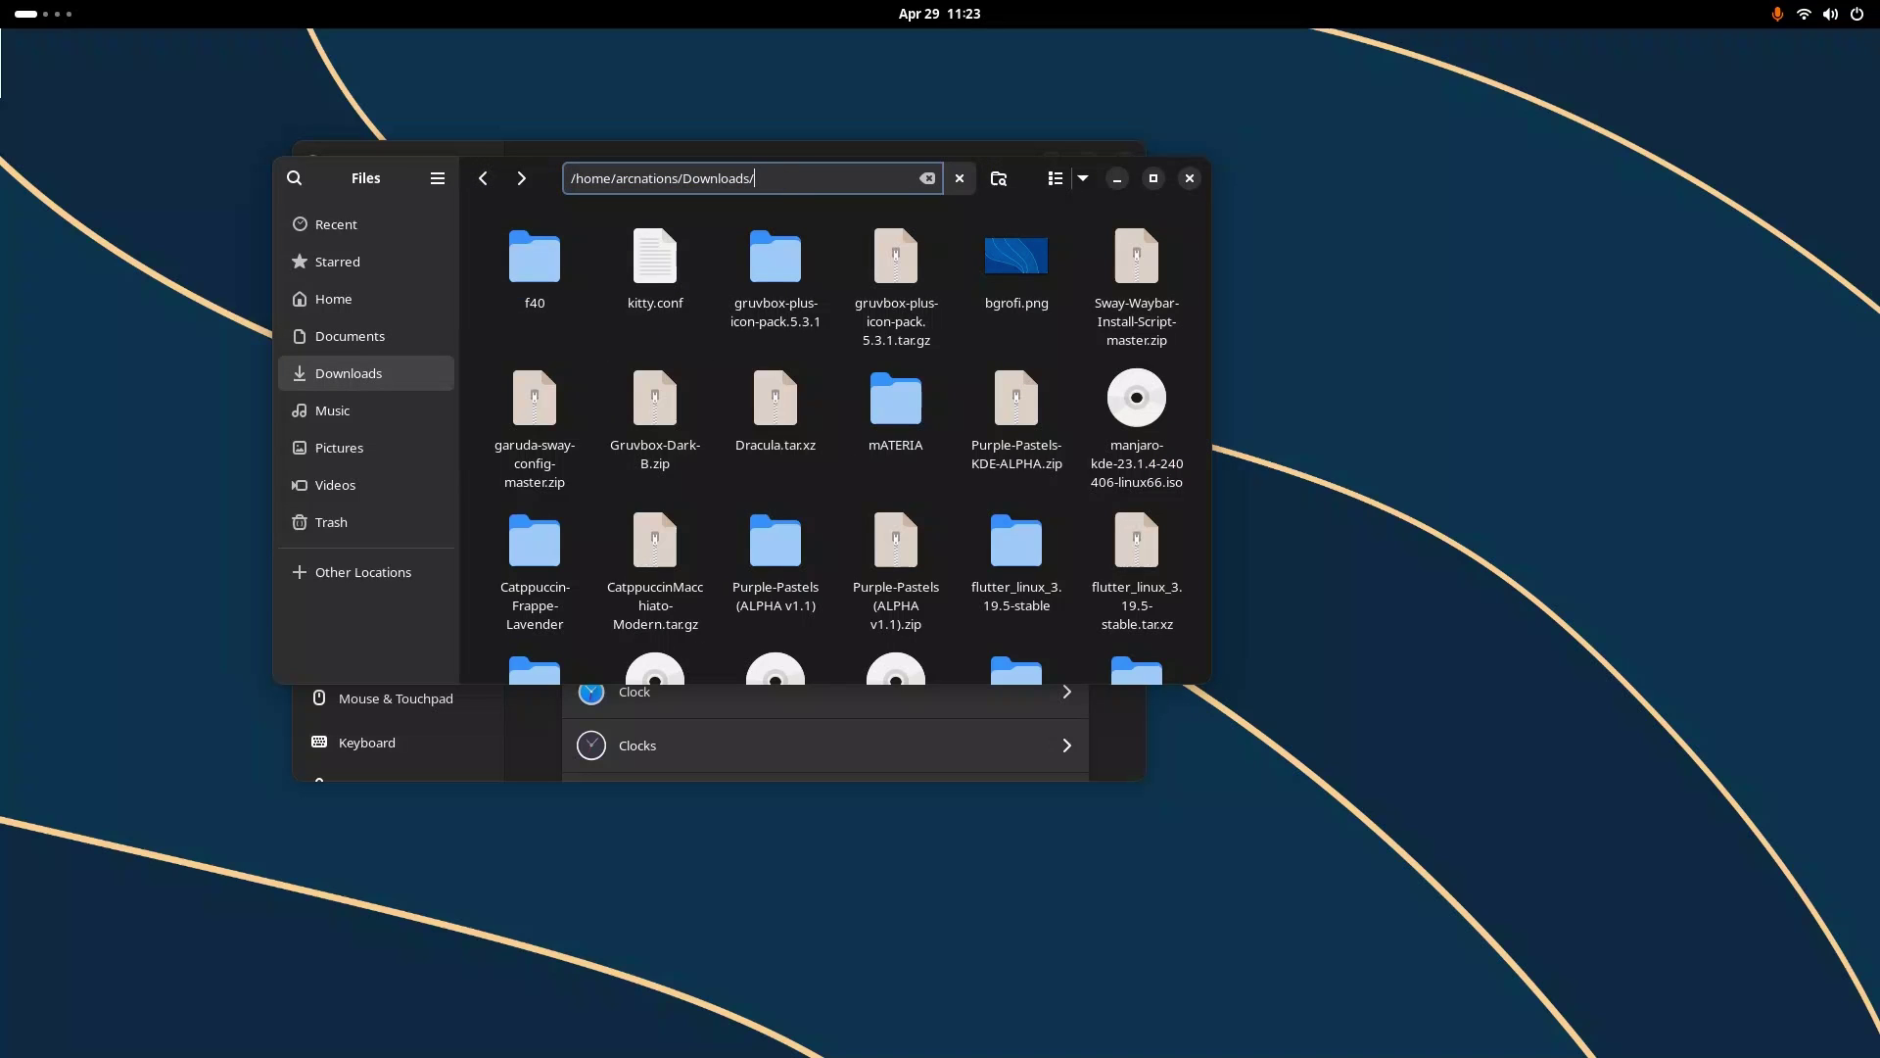
text(f40/)
key(Return)
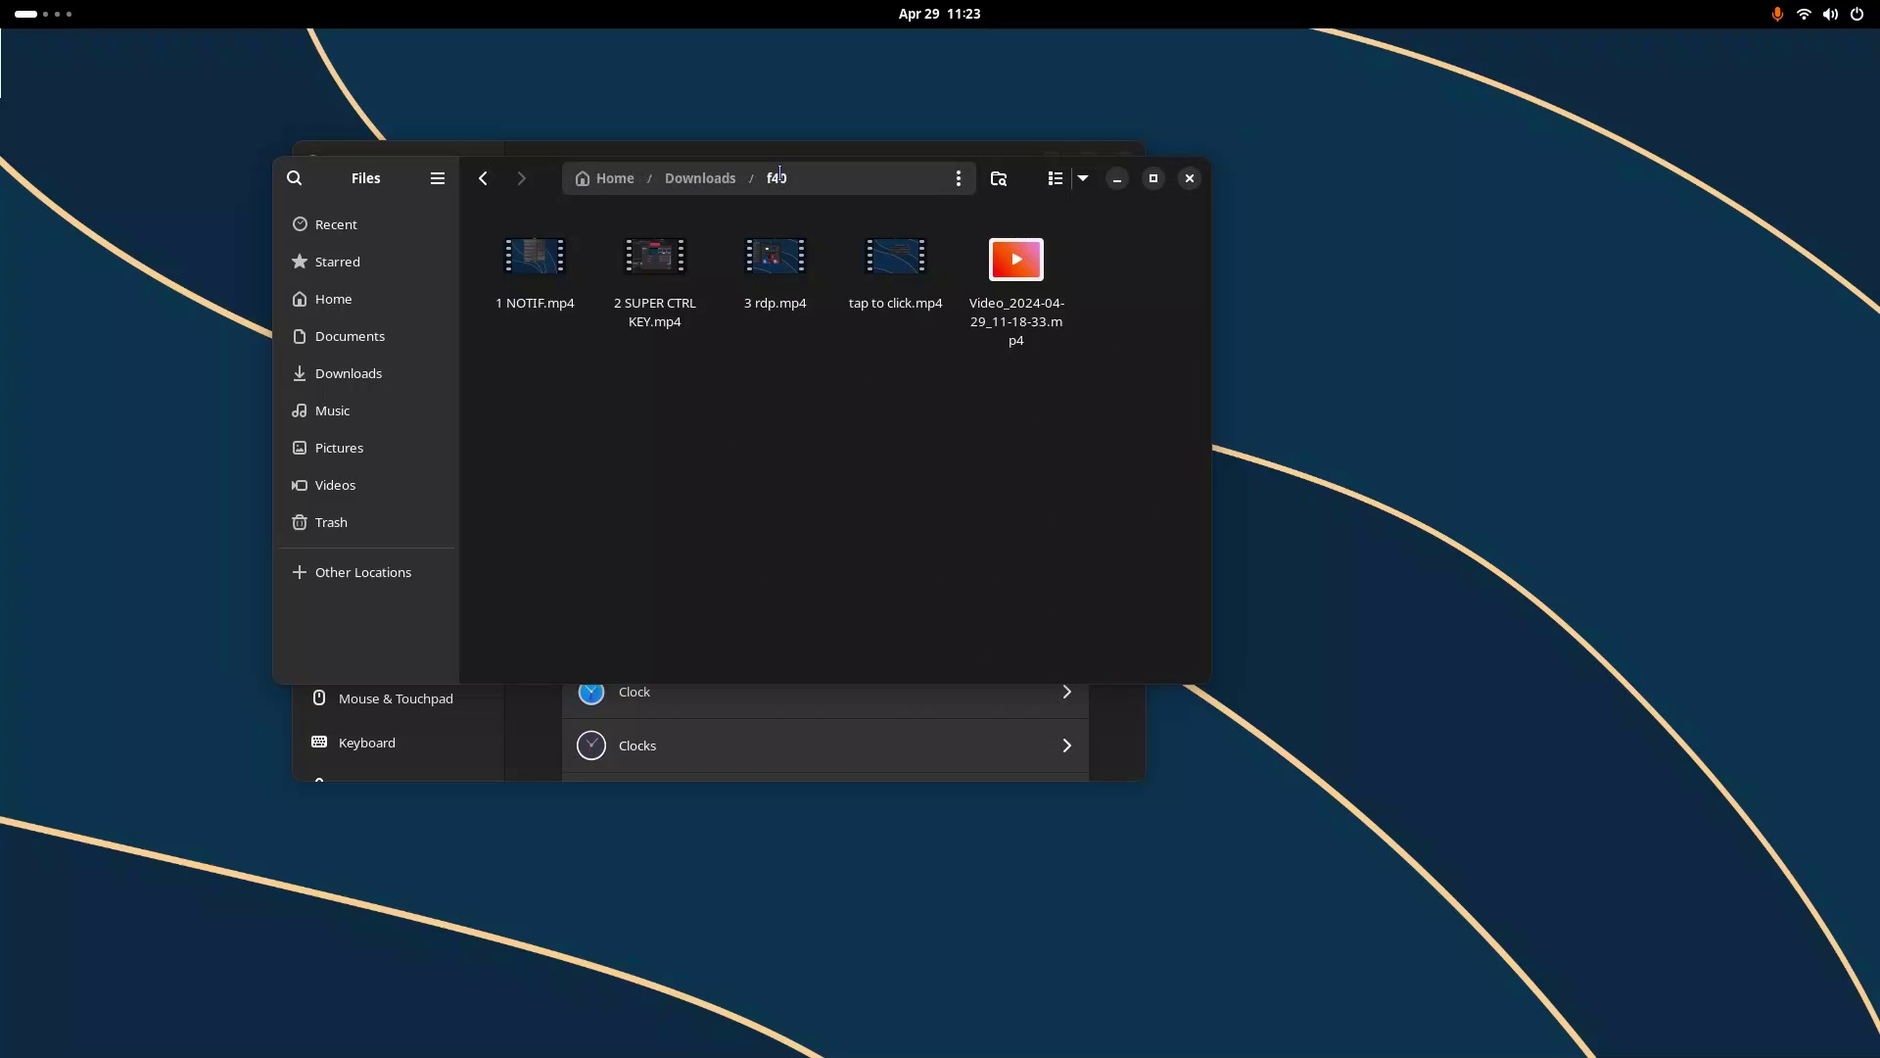
click(820, 174)
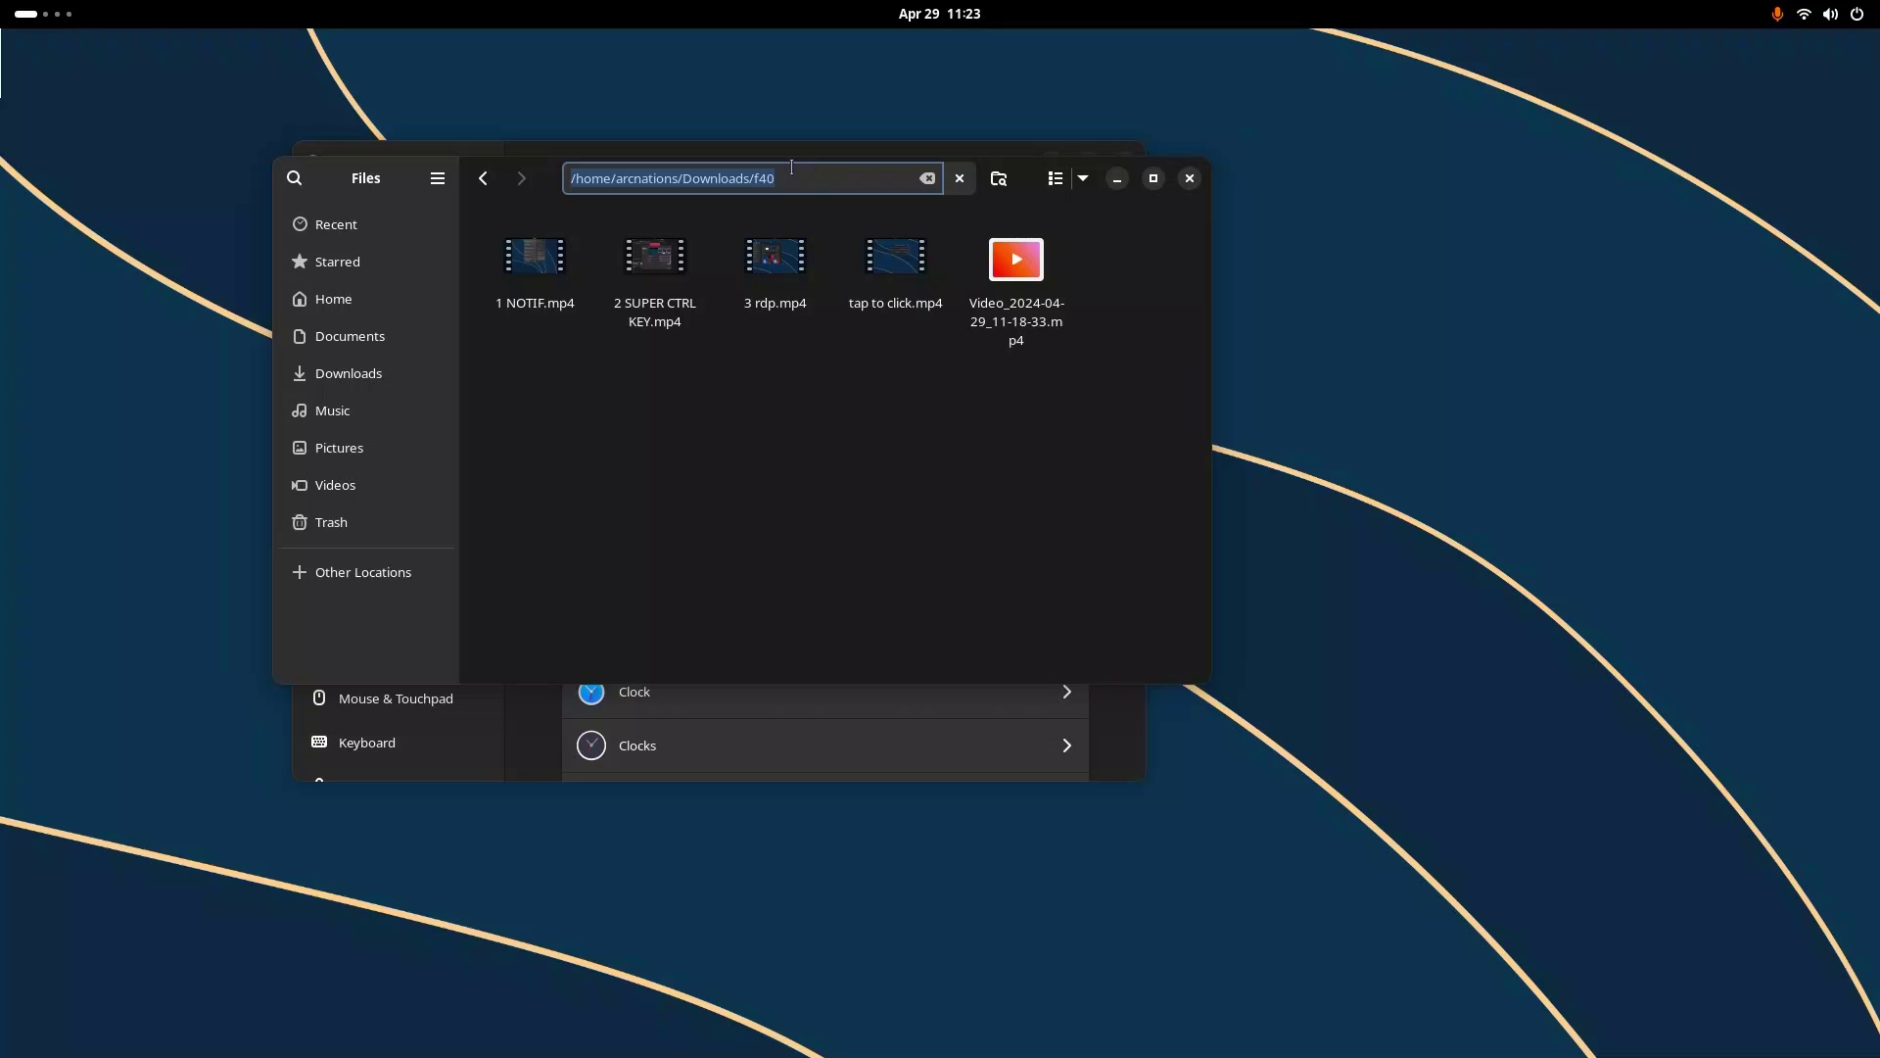
click(482, 177)
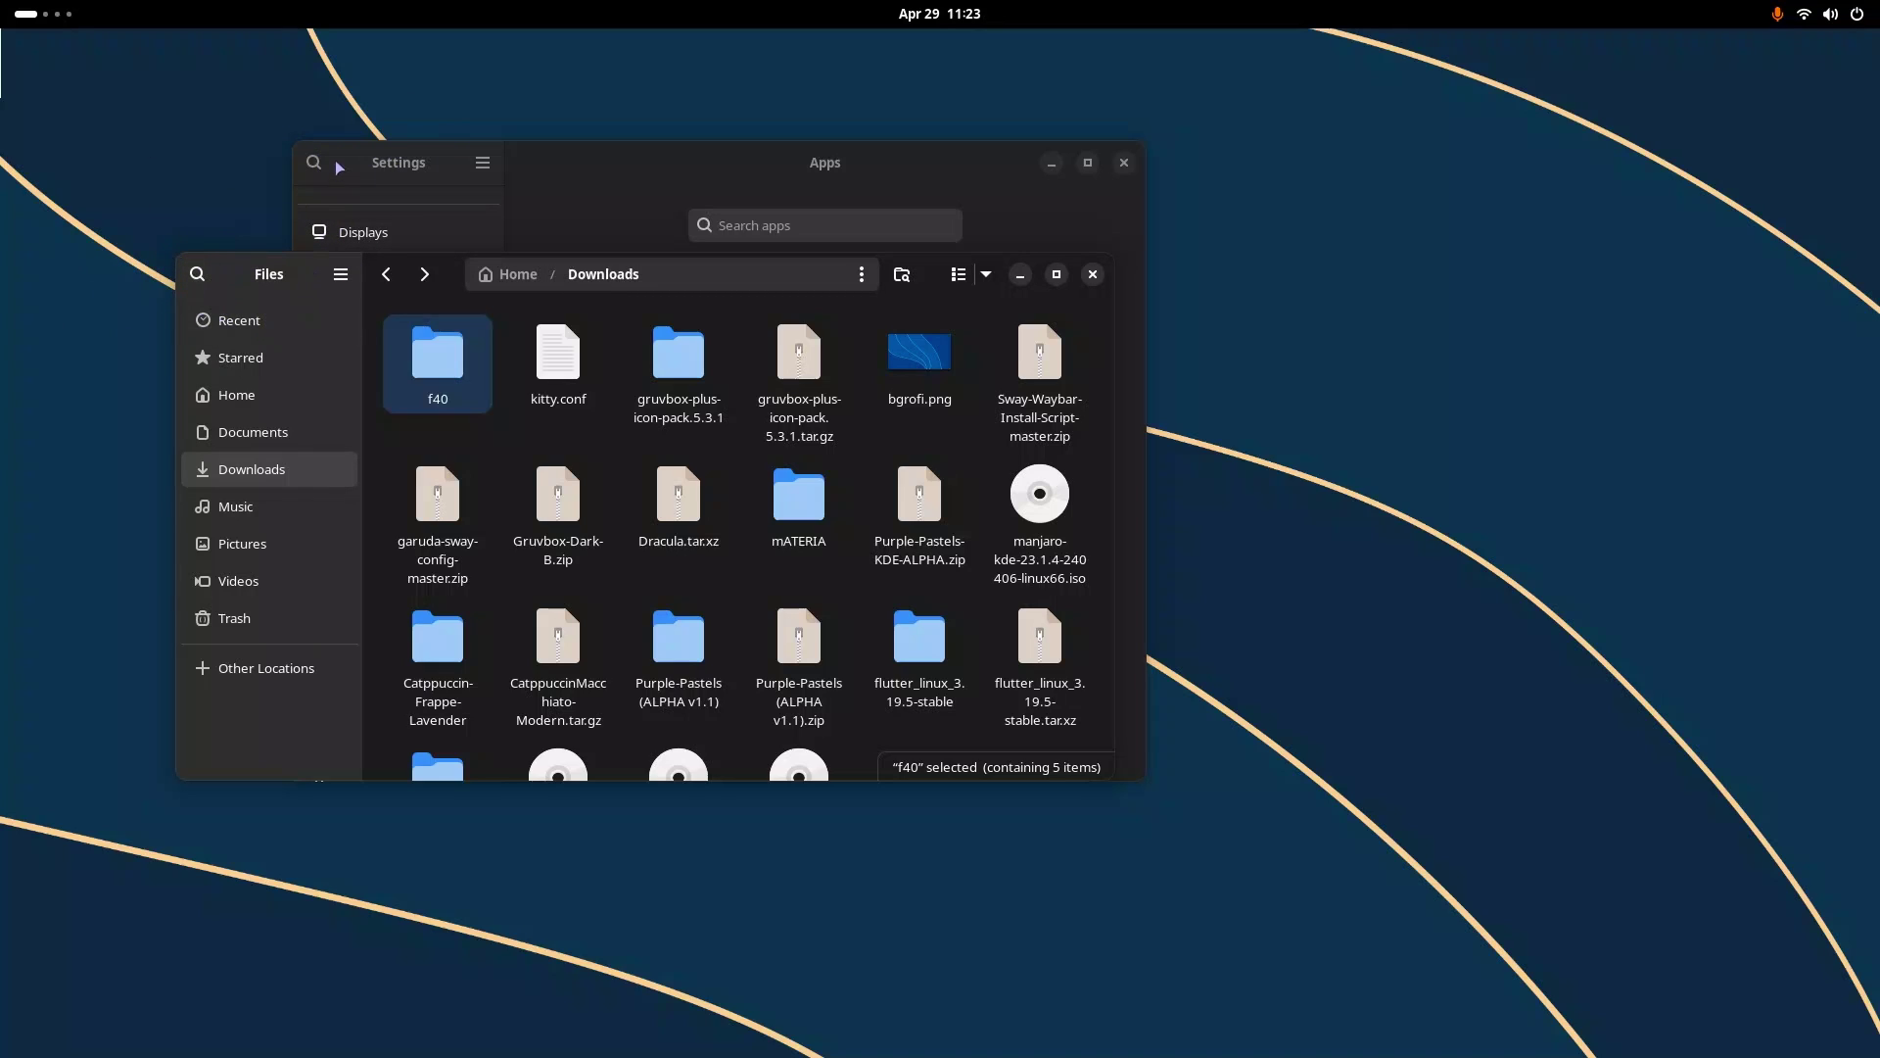
key(super)
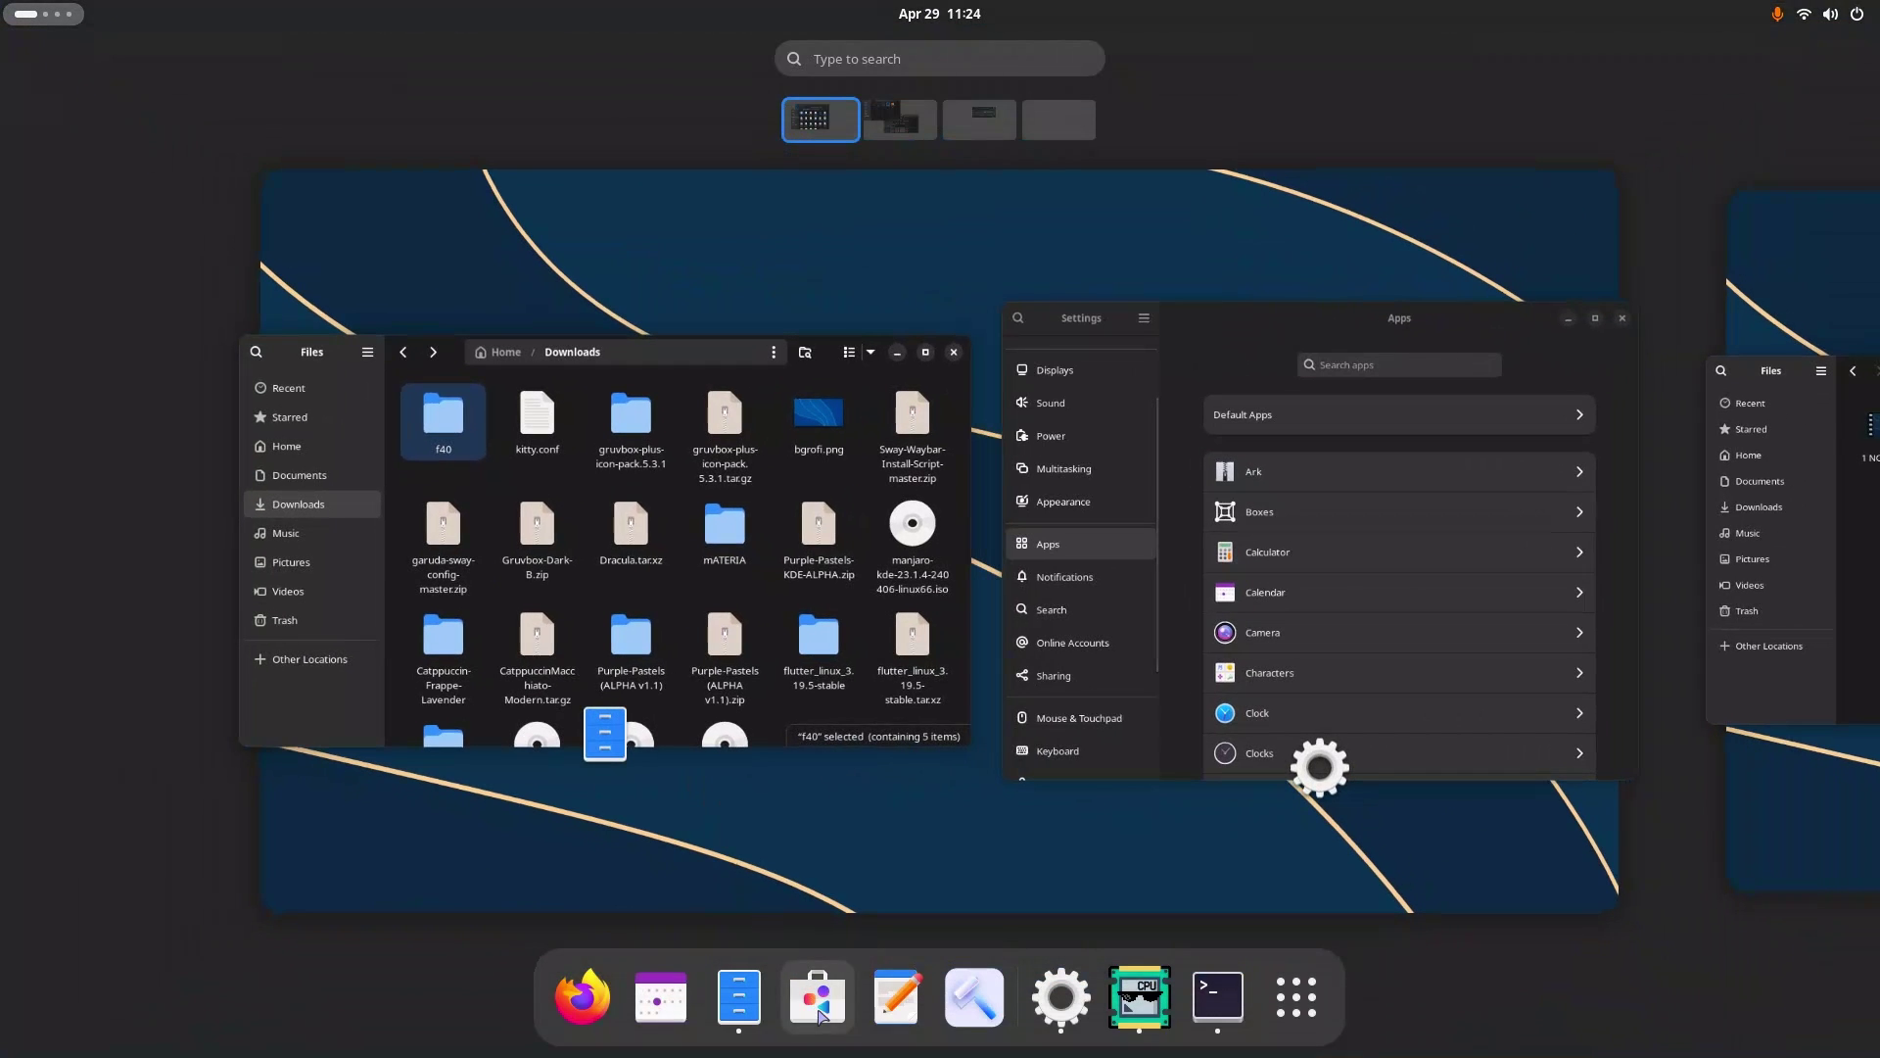
click(819, 997)
drag(349, 61, 824, 310)
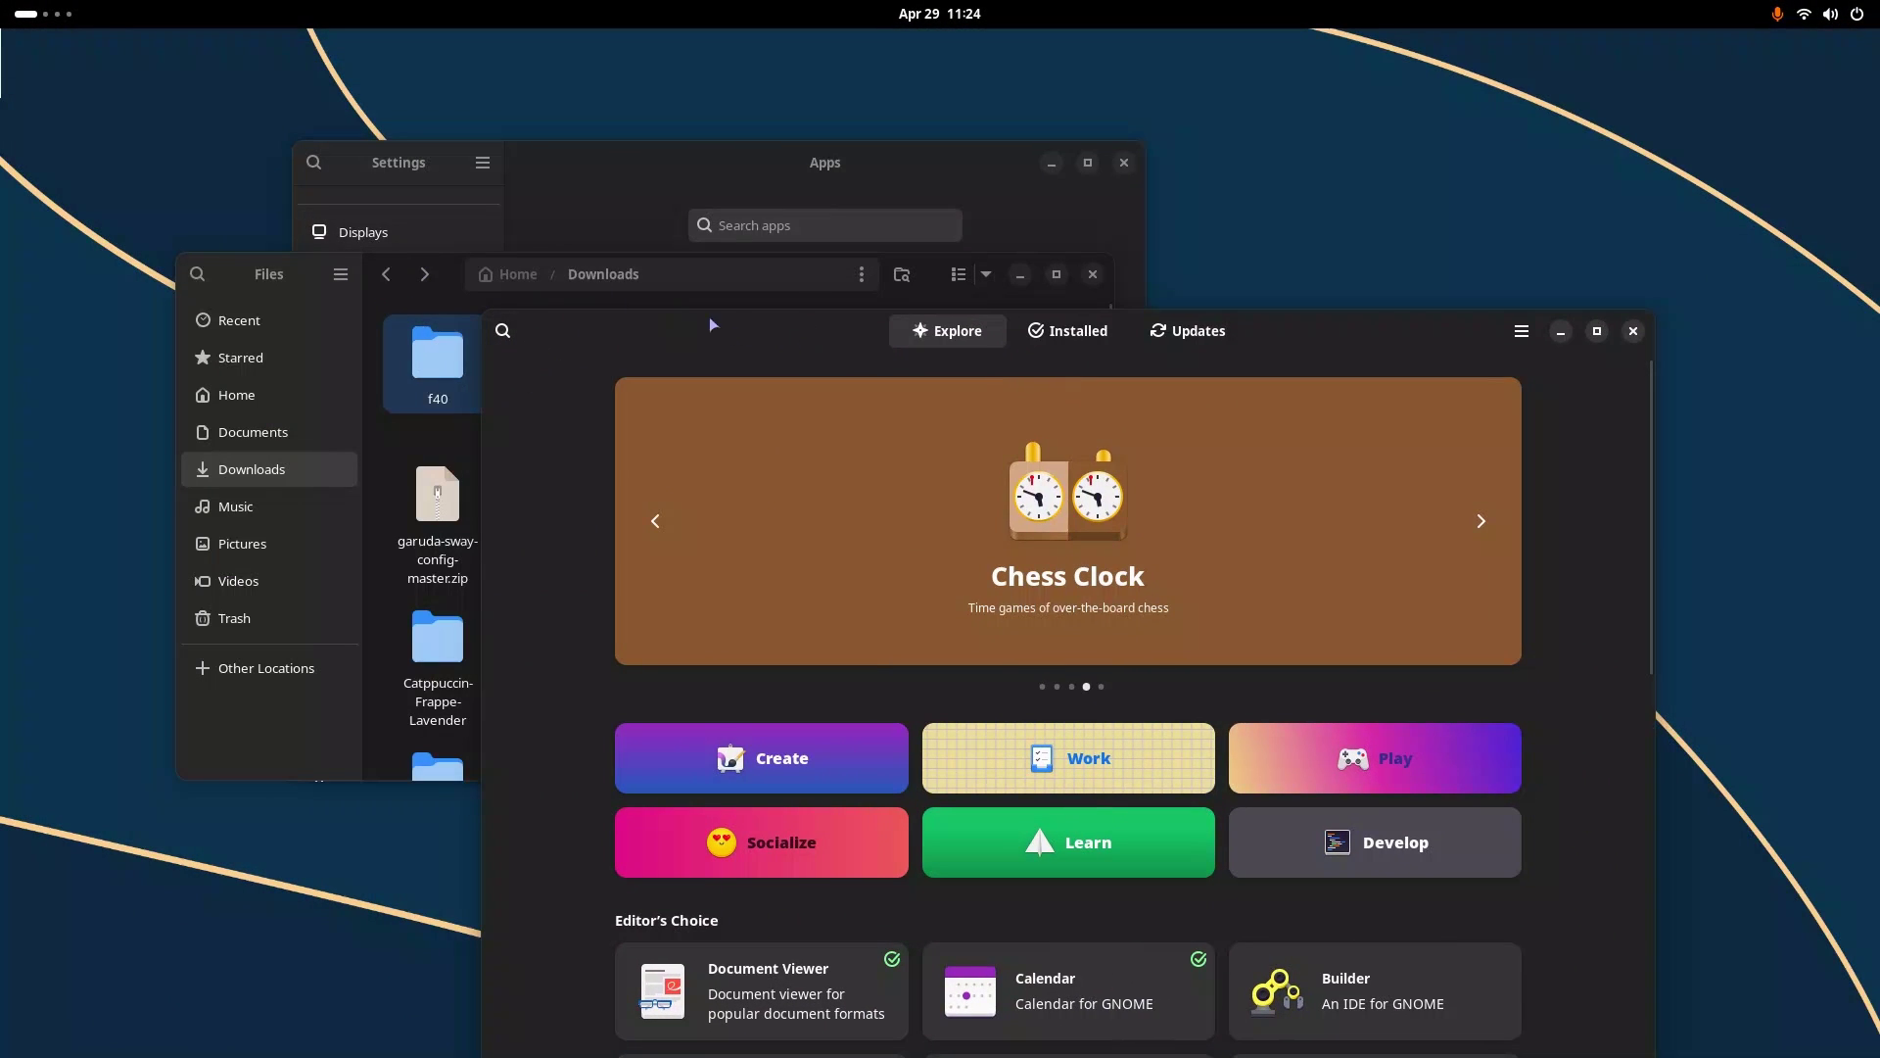
click(1635, 336)
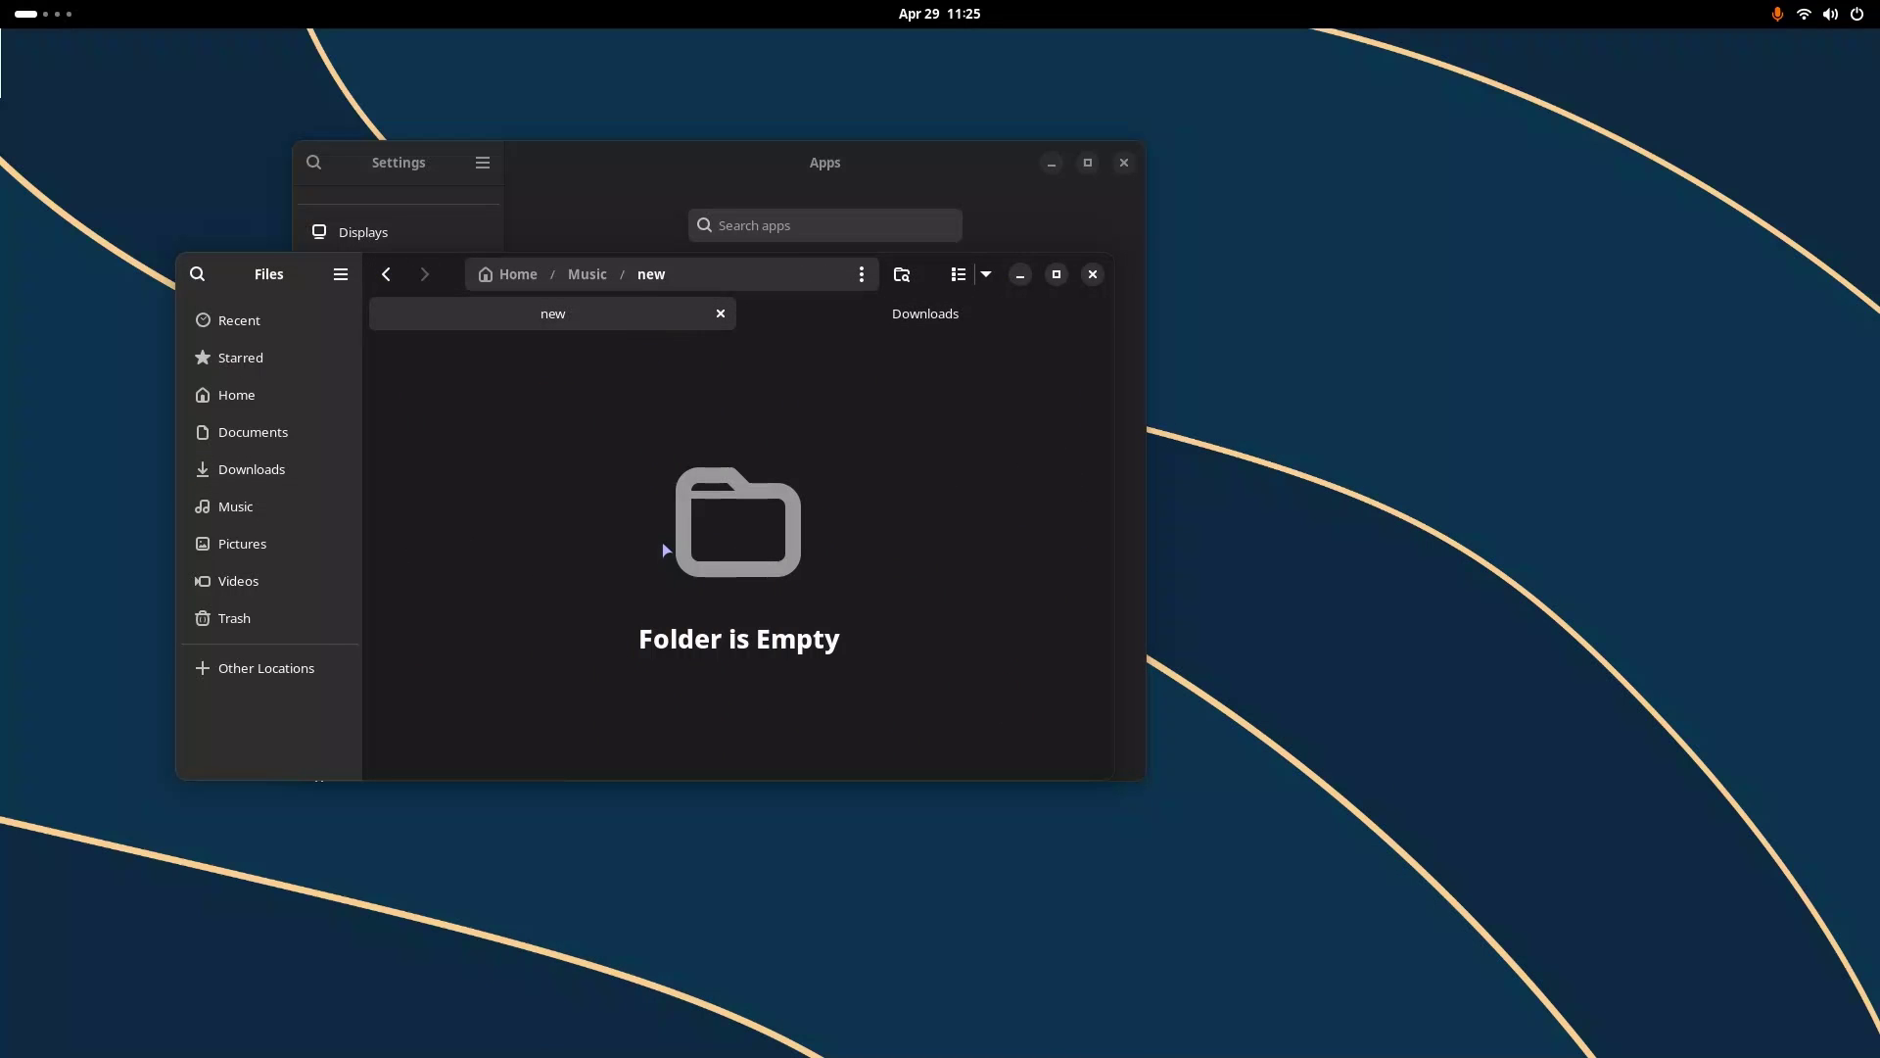
Paste the 2.3 GB Fedora Rawhide ISO into Music/new, then go to Documents
key(ctrl+v)
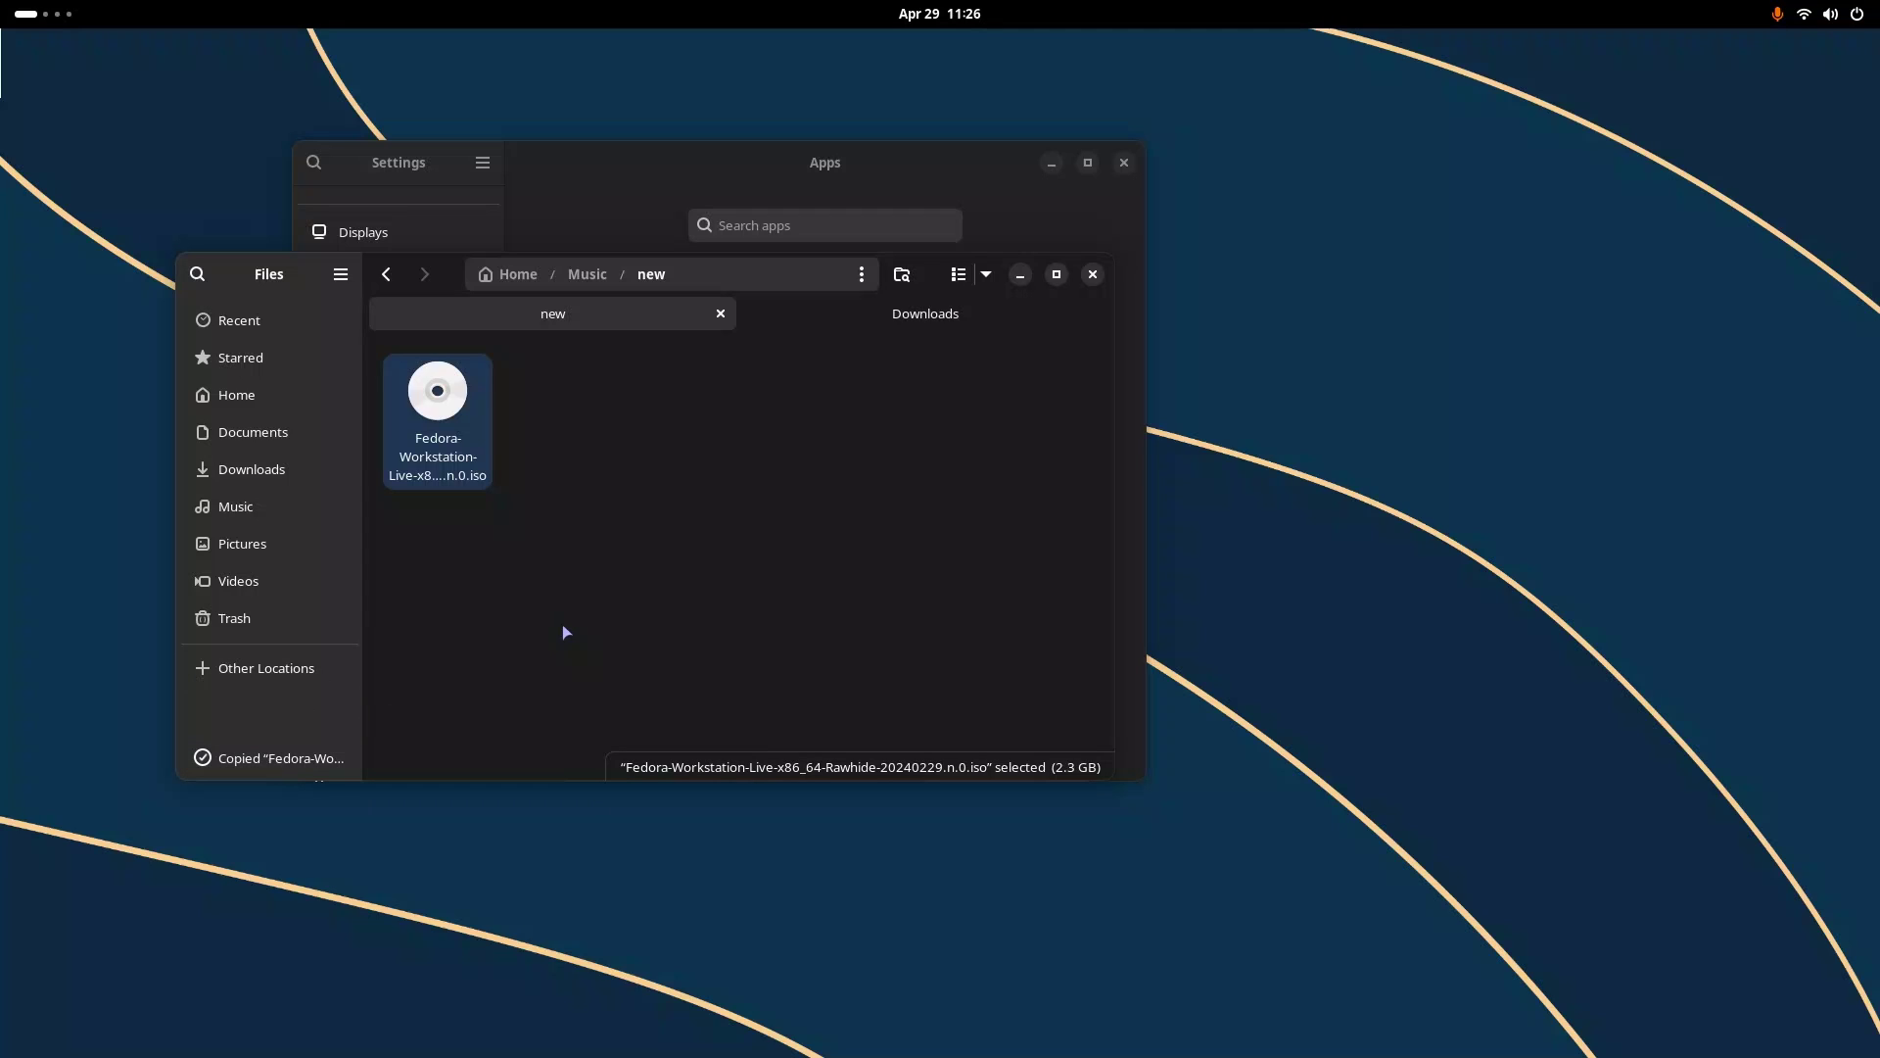
click(245, 432)
Go to Home and switch between grid and list views, ending in List View
click(230, 395)
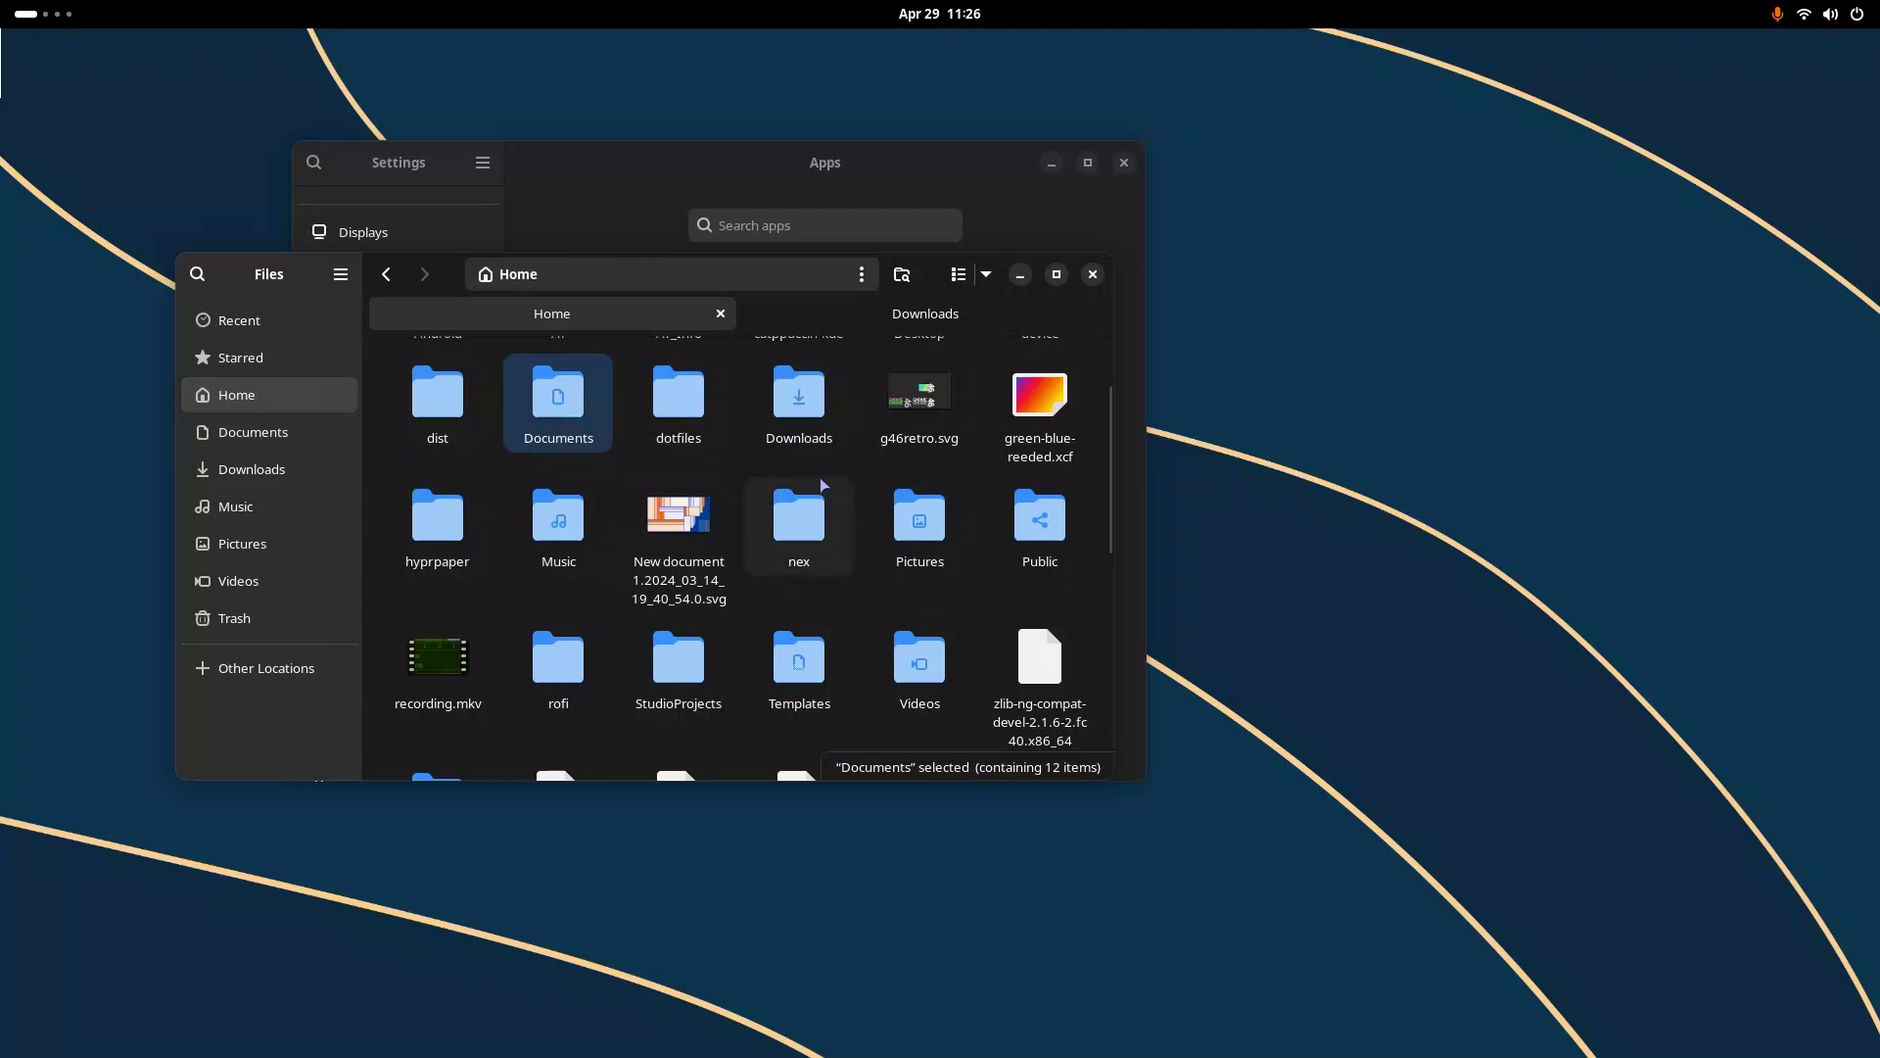
scroll(813, 500, up, 2)
click(961, 274)
click(963, 274)
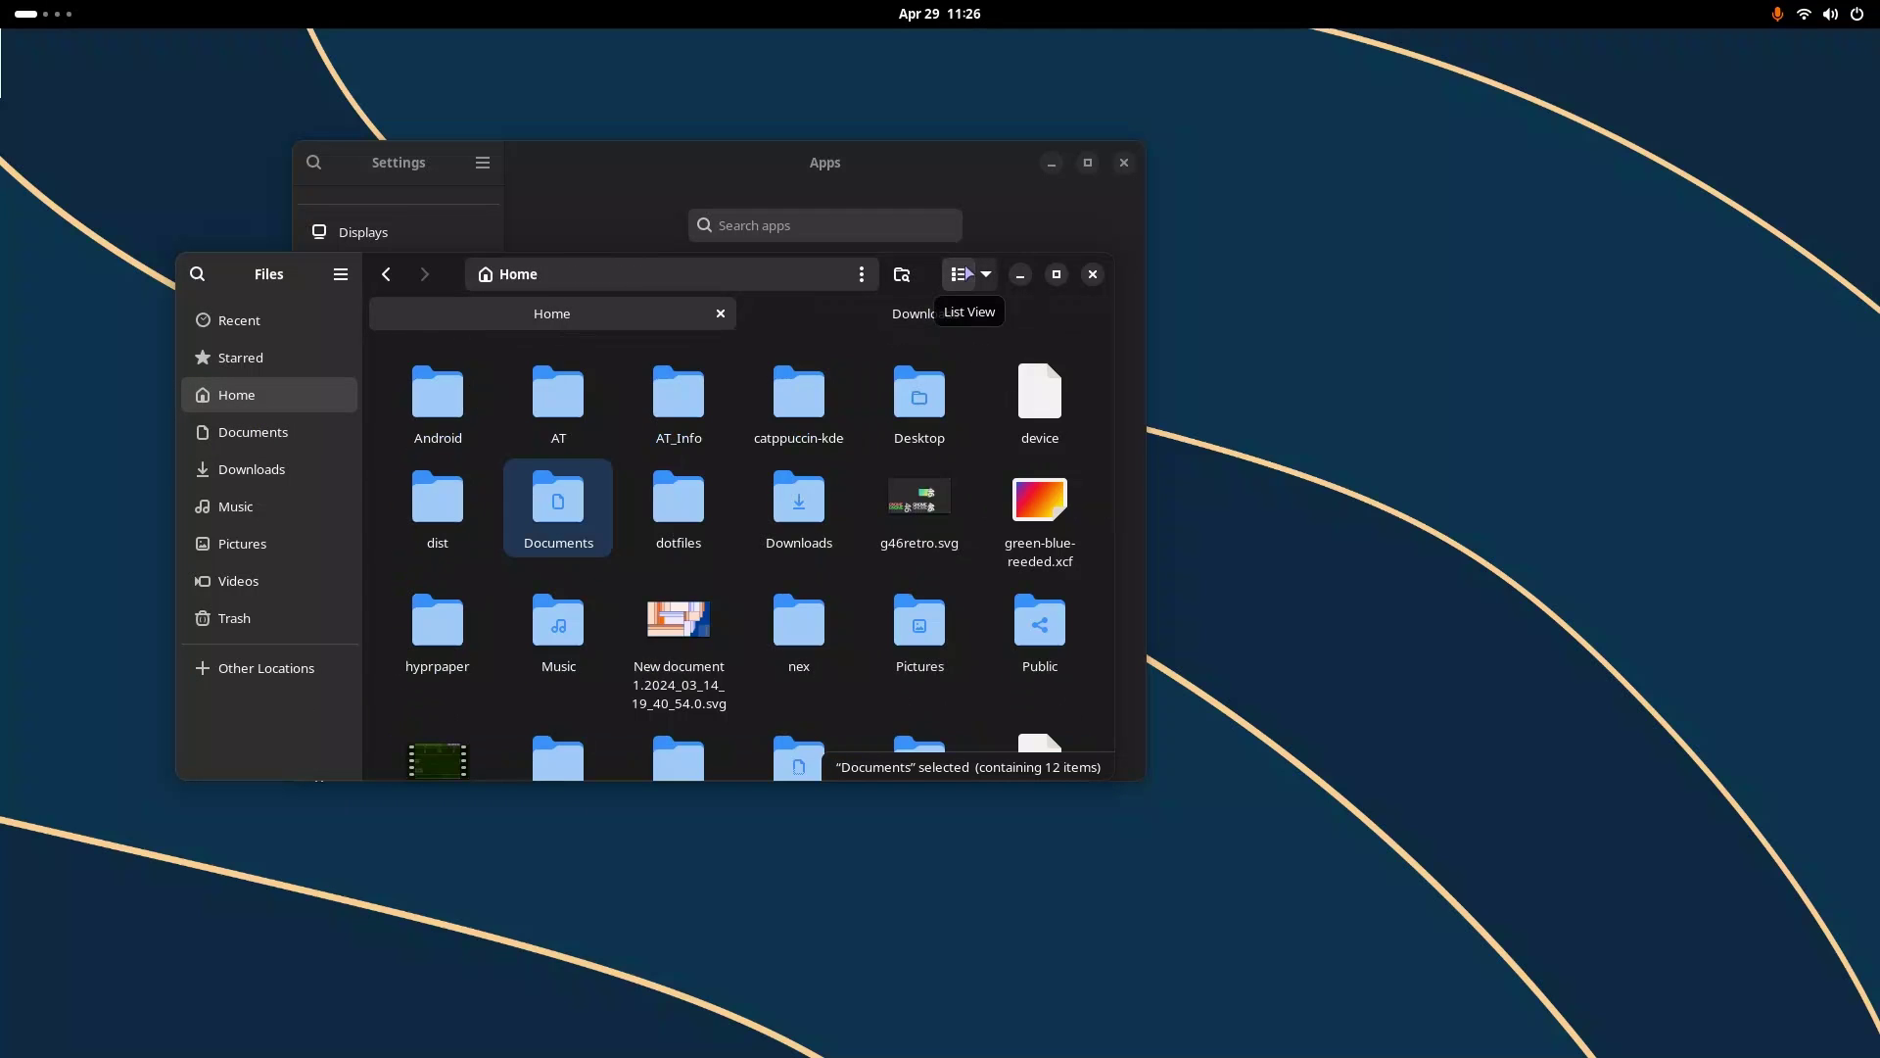
click(964, 274)
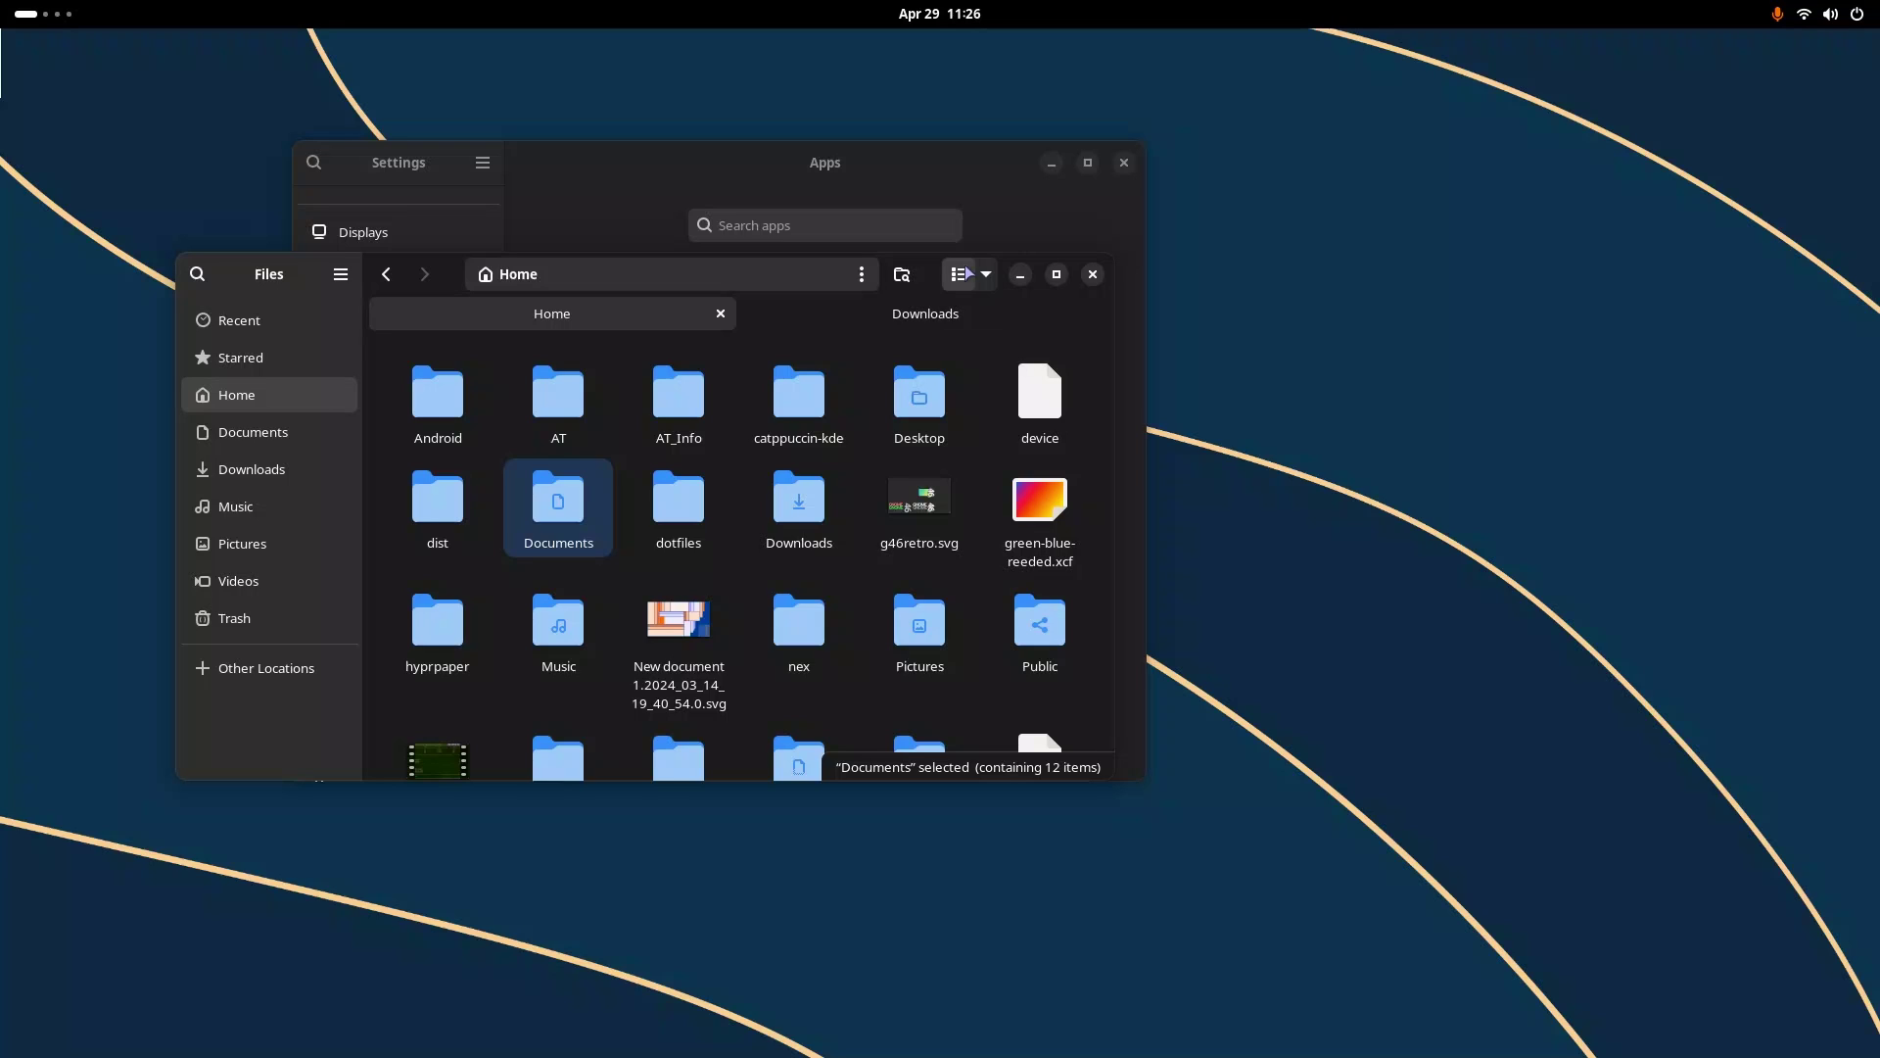
click(963, 274)
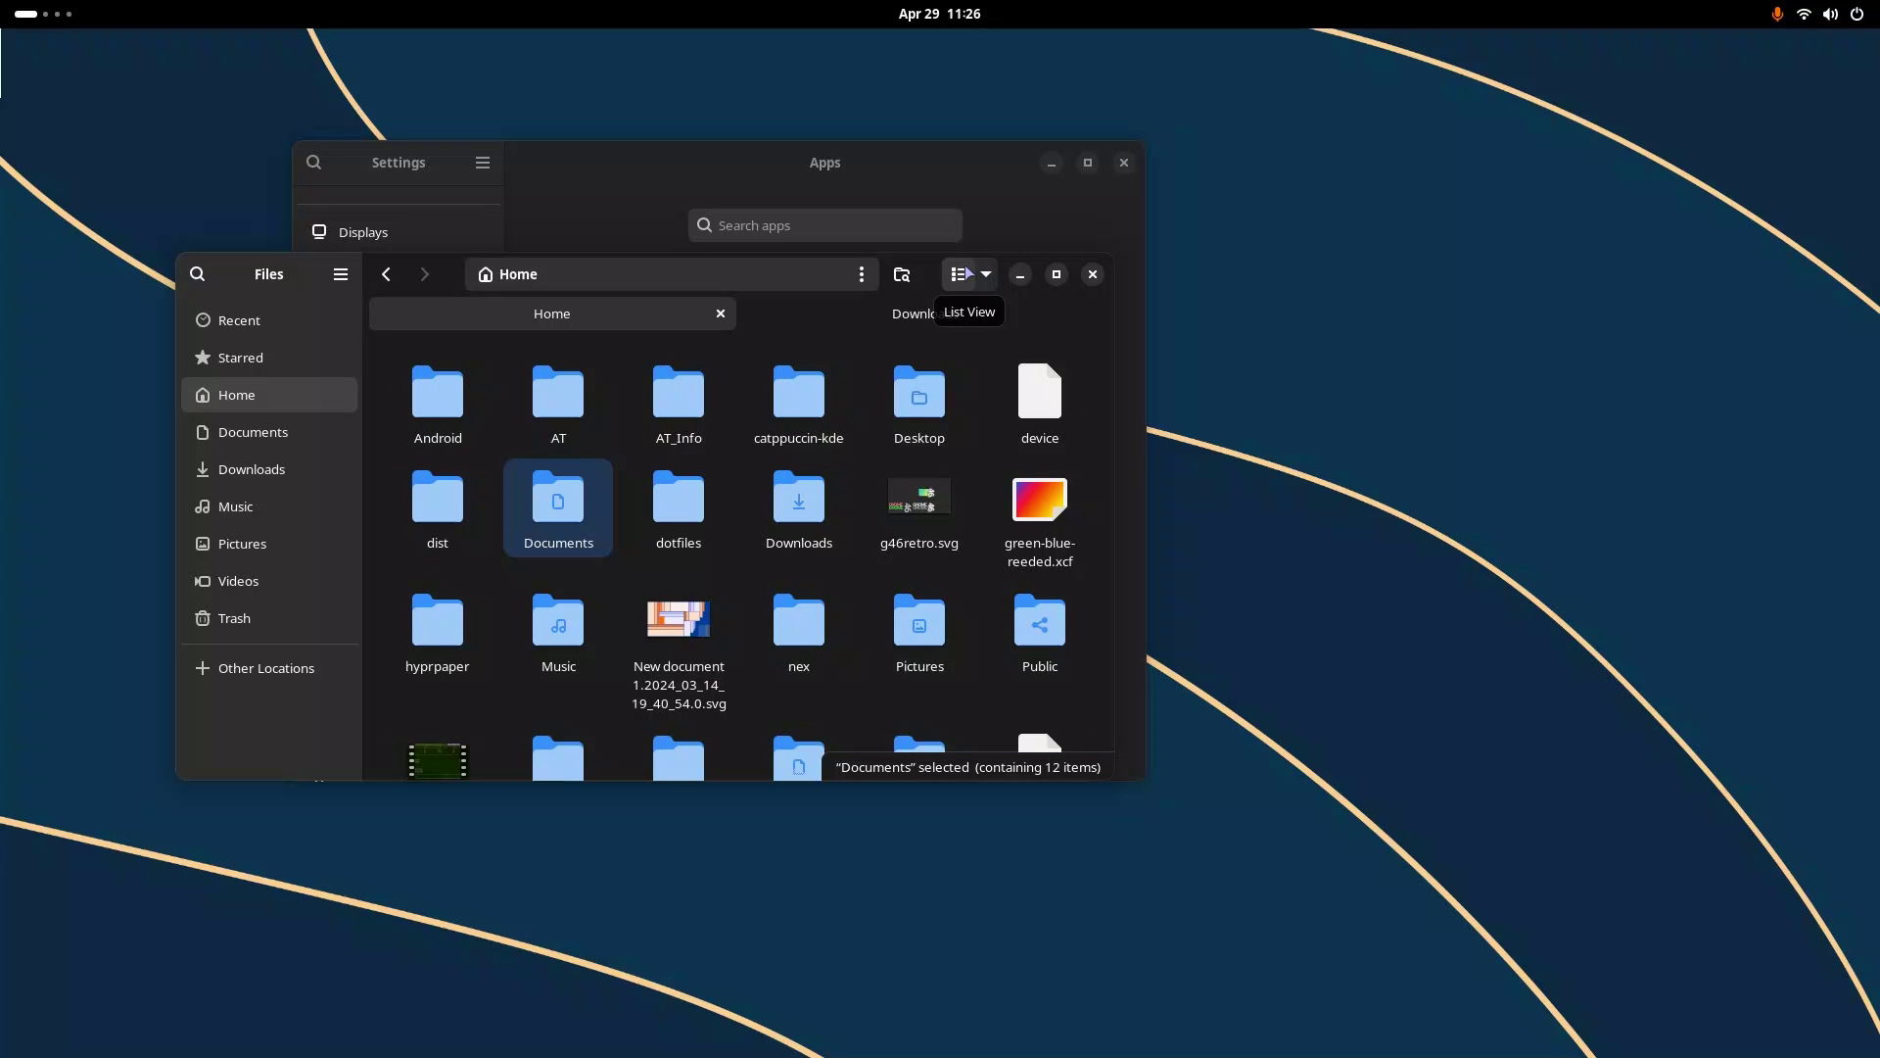
click(964, 275)
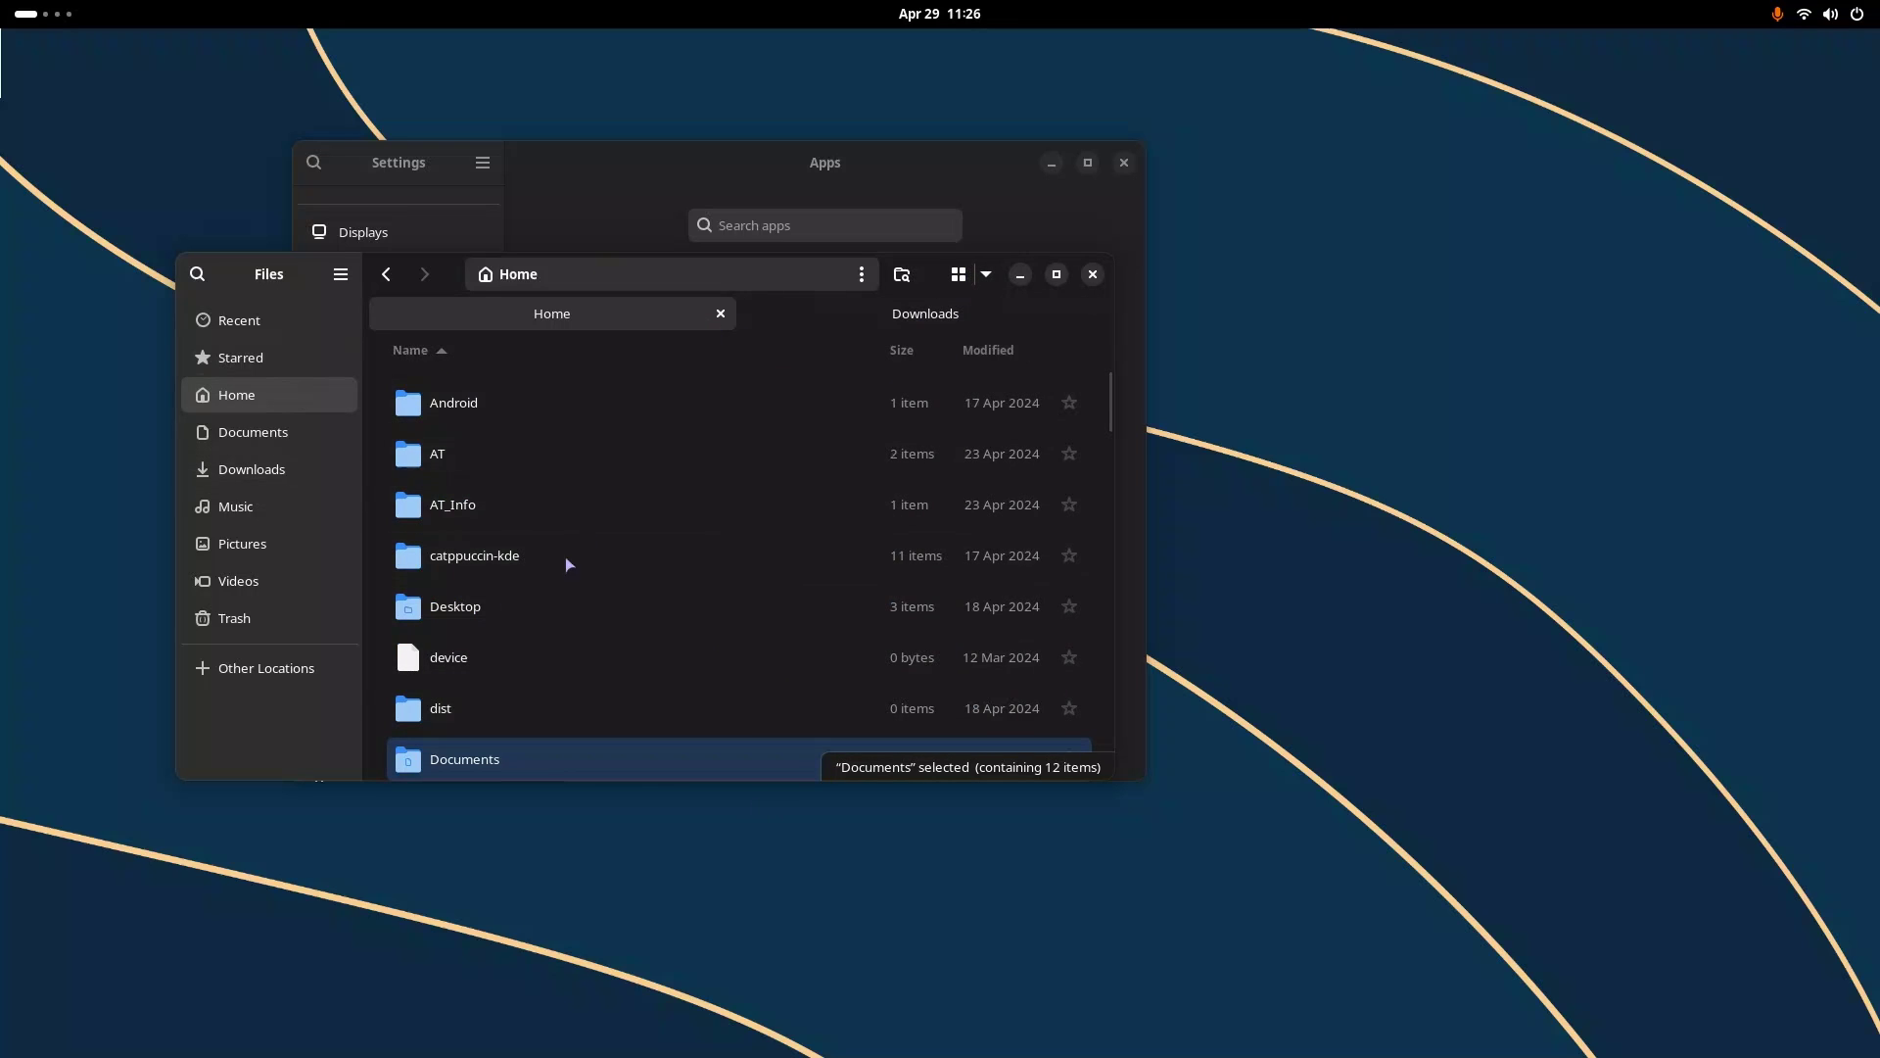
click(955, 281)
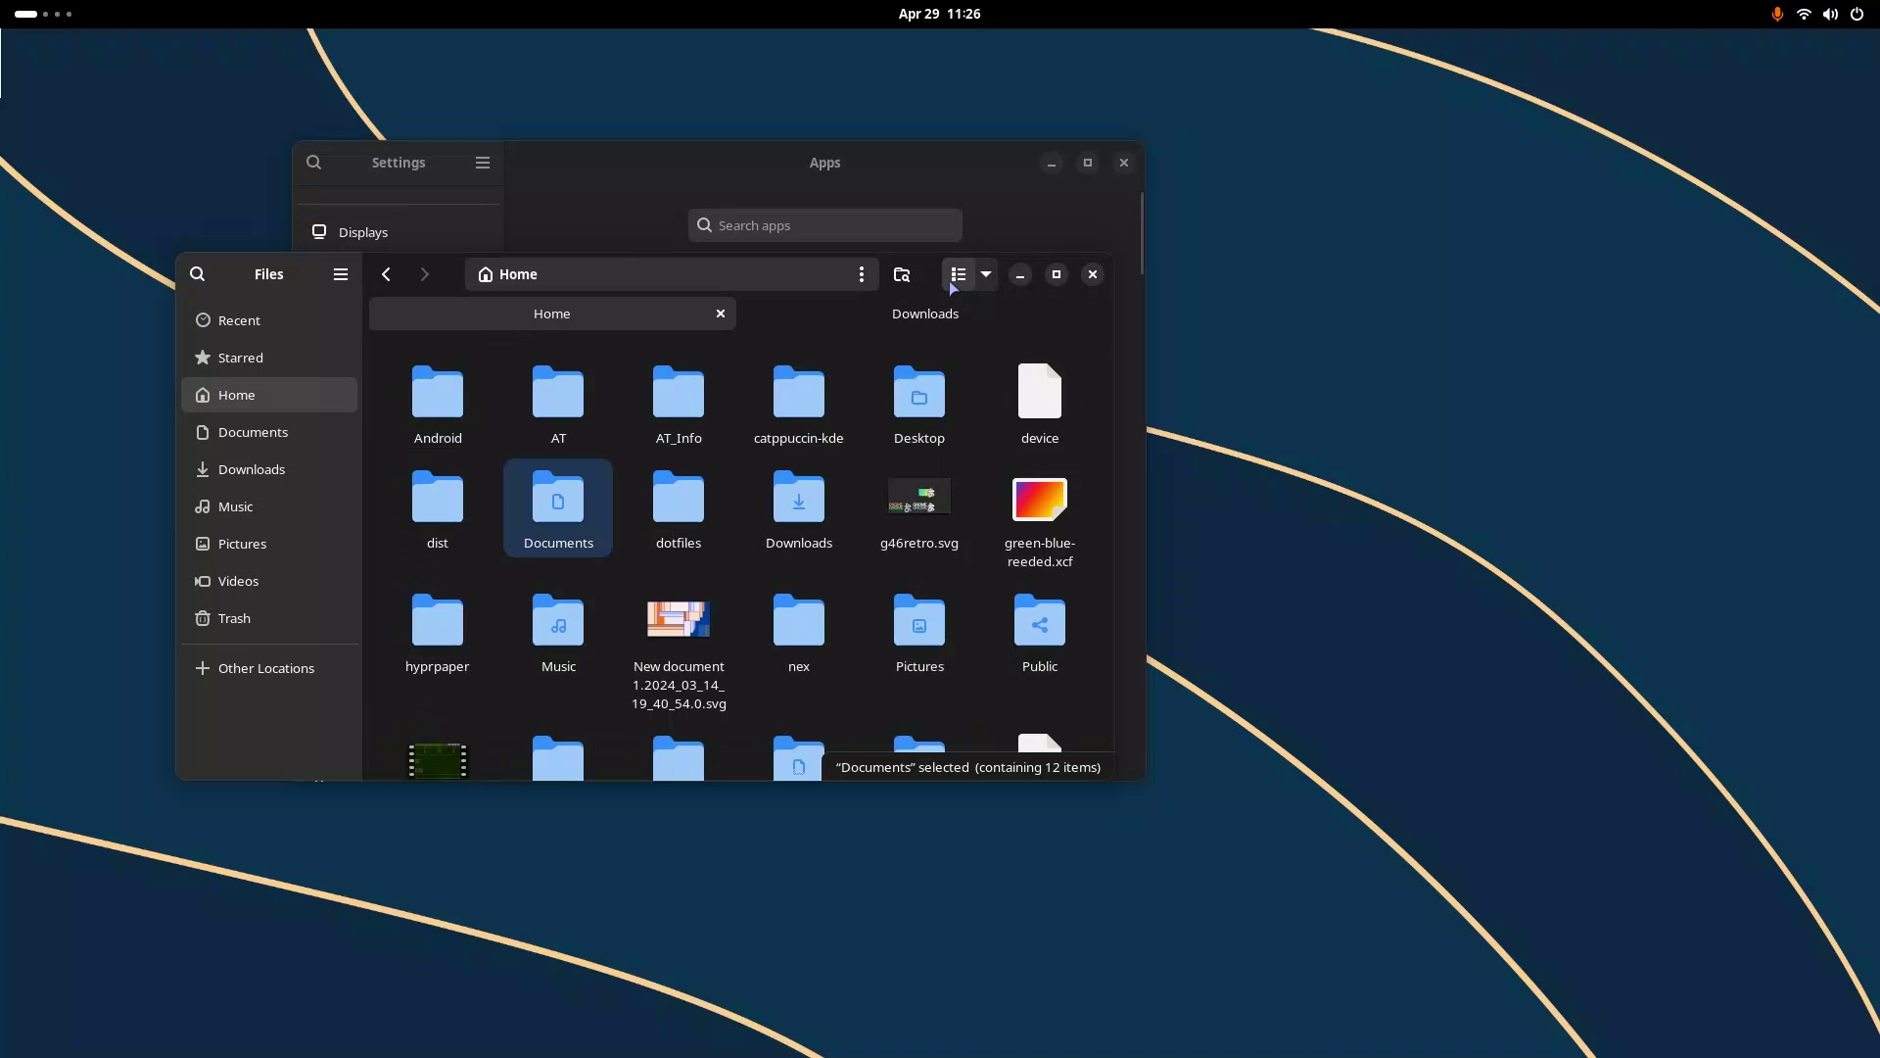
click(951, 283)
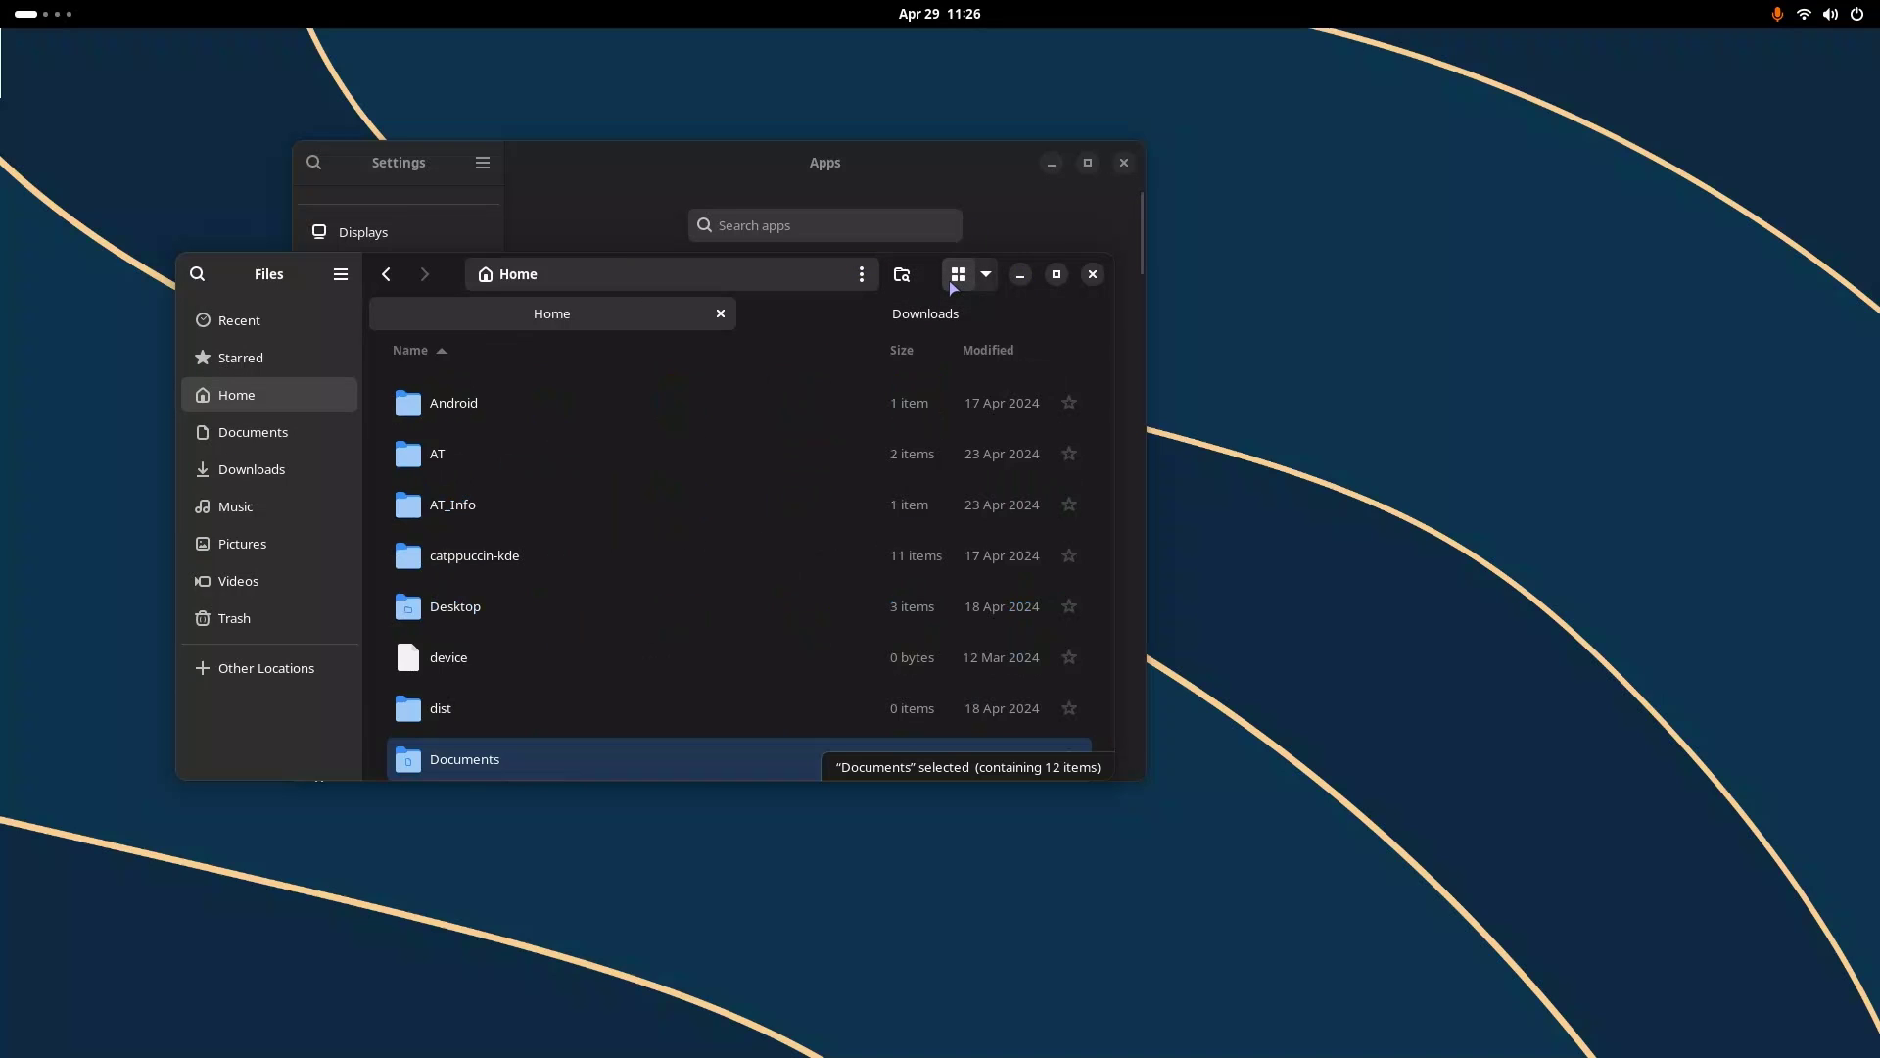
Unstar and re-star the Android folder, leaving it starred
click(1065, 411)
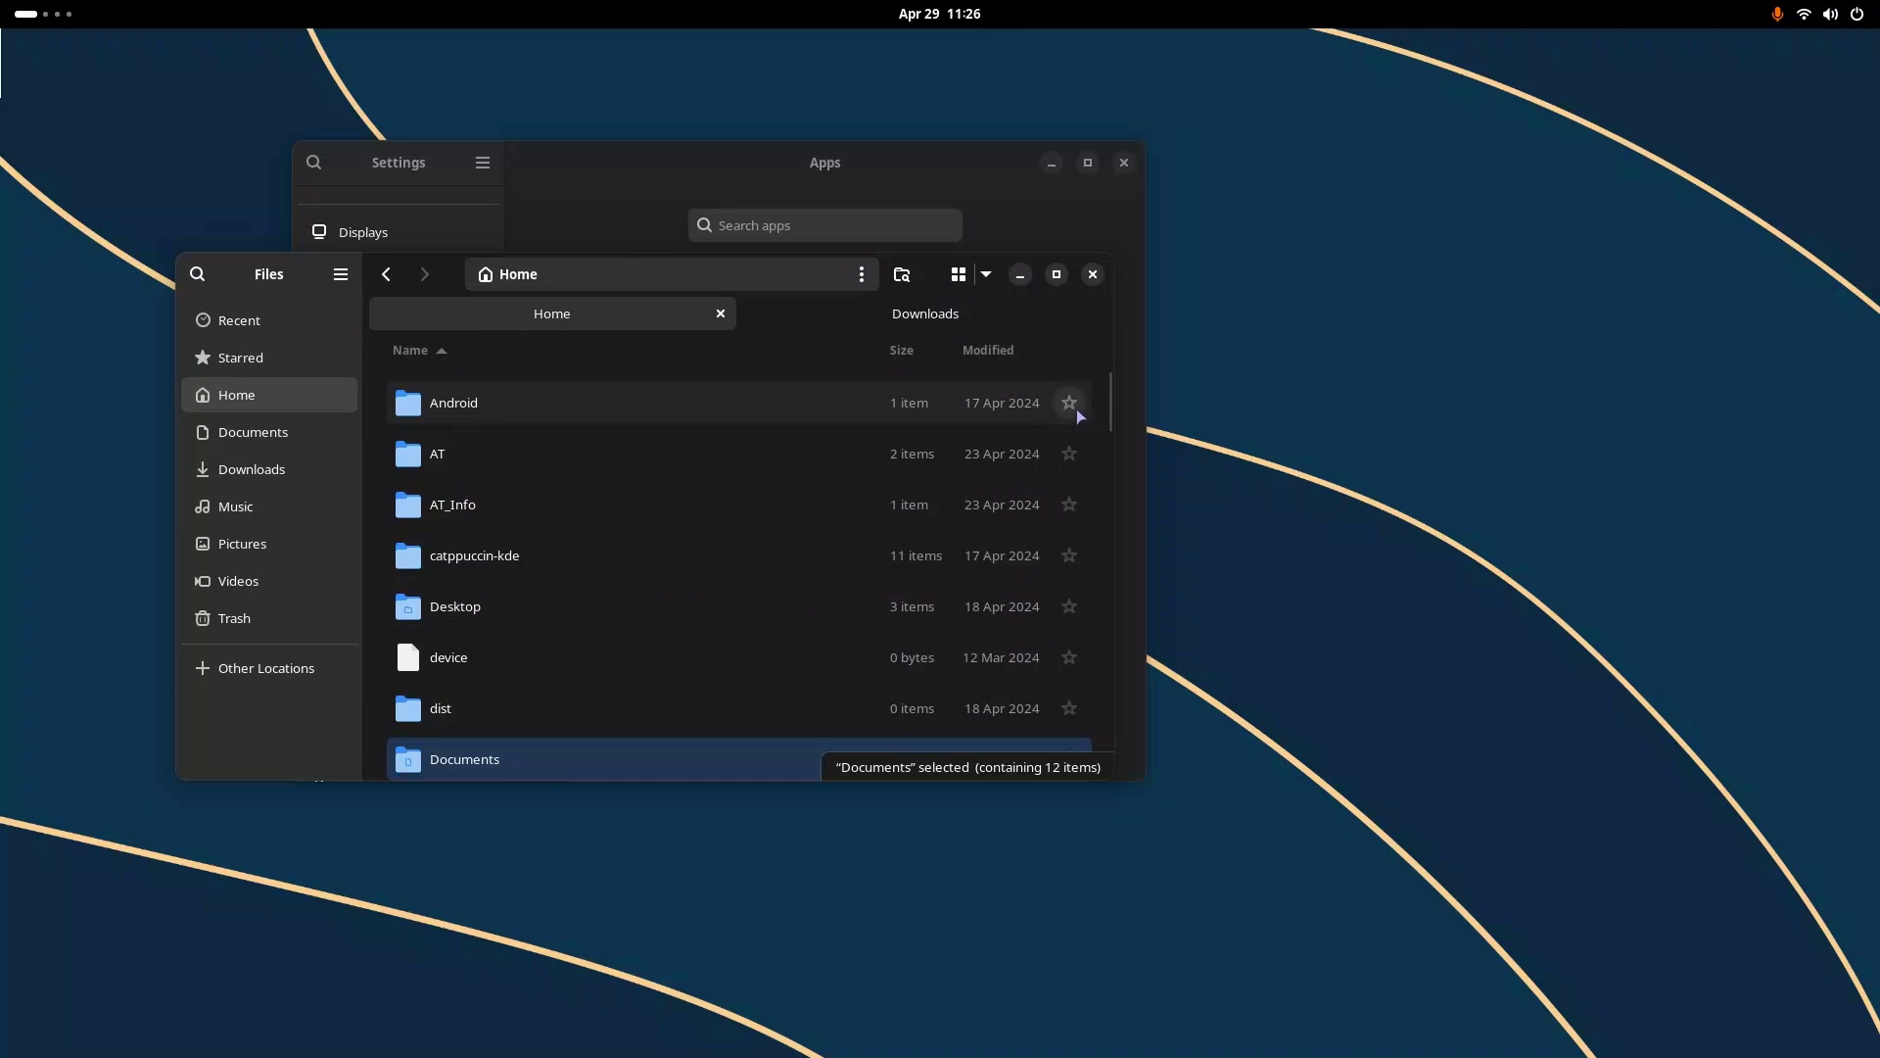
click(1077, 408)
click(1076, 410)
click(1077, 410)
click(1073, 405)
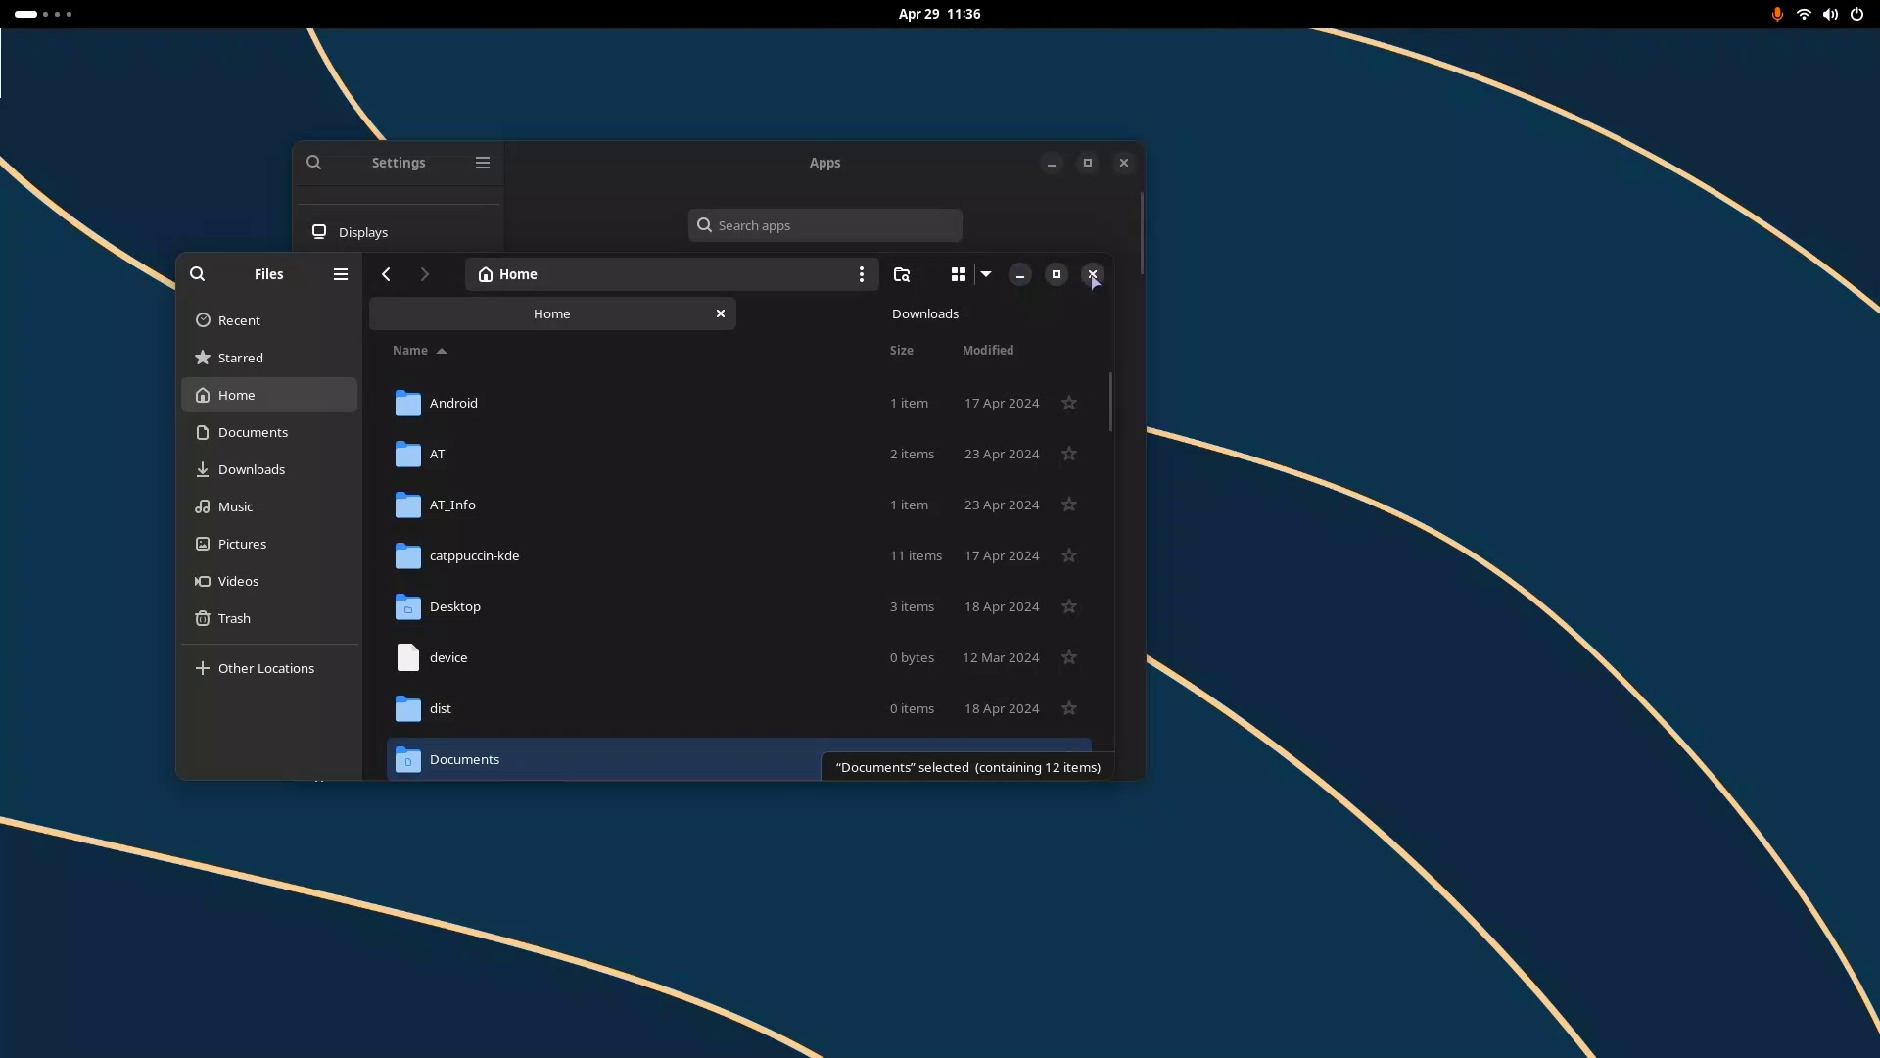
Close Files and Settings, then view and dismiss Calendar's About information
click(1093, 275)
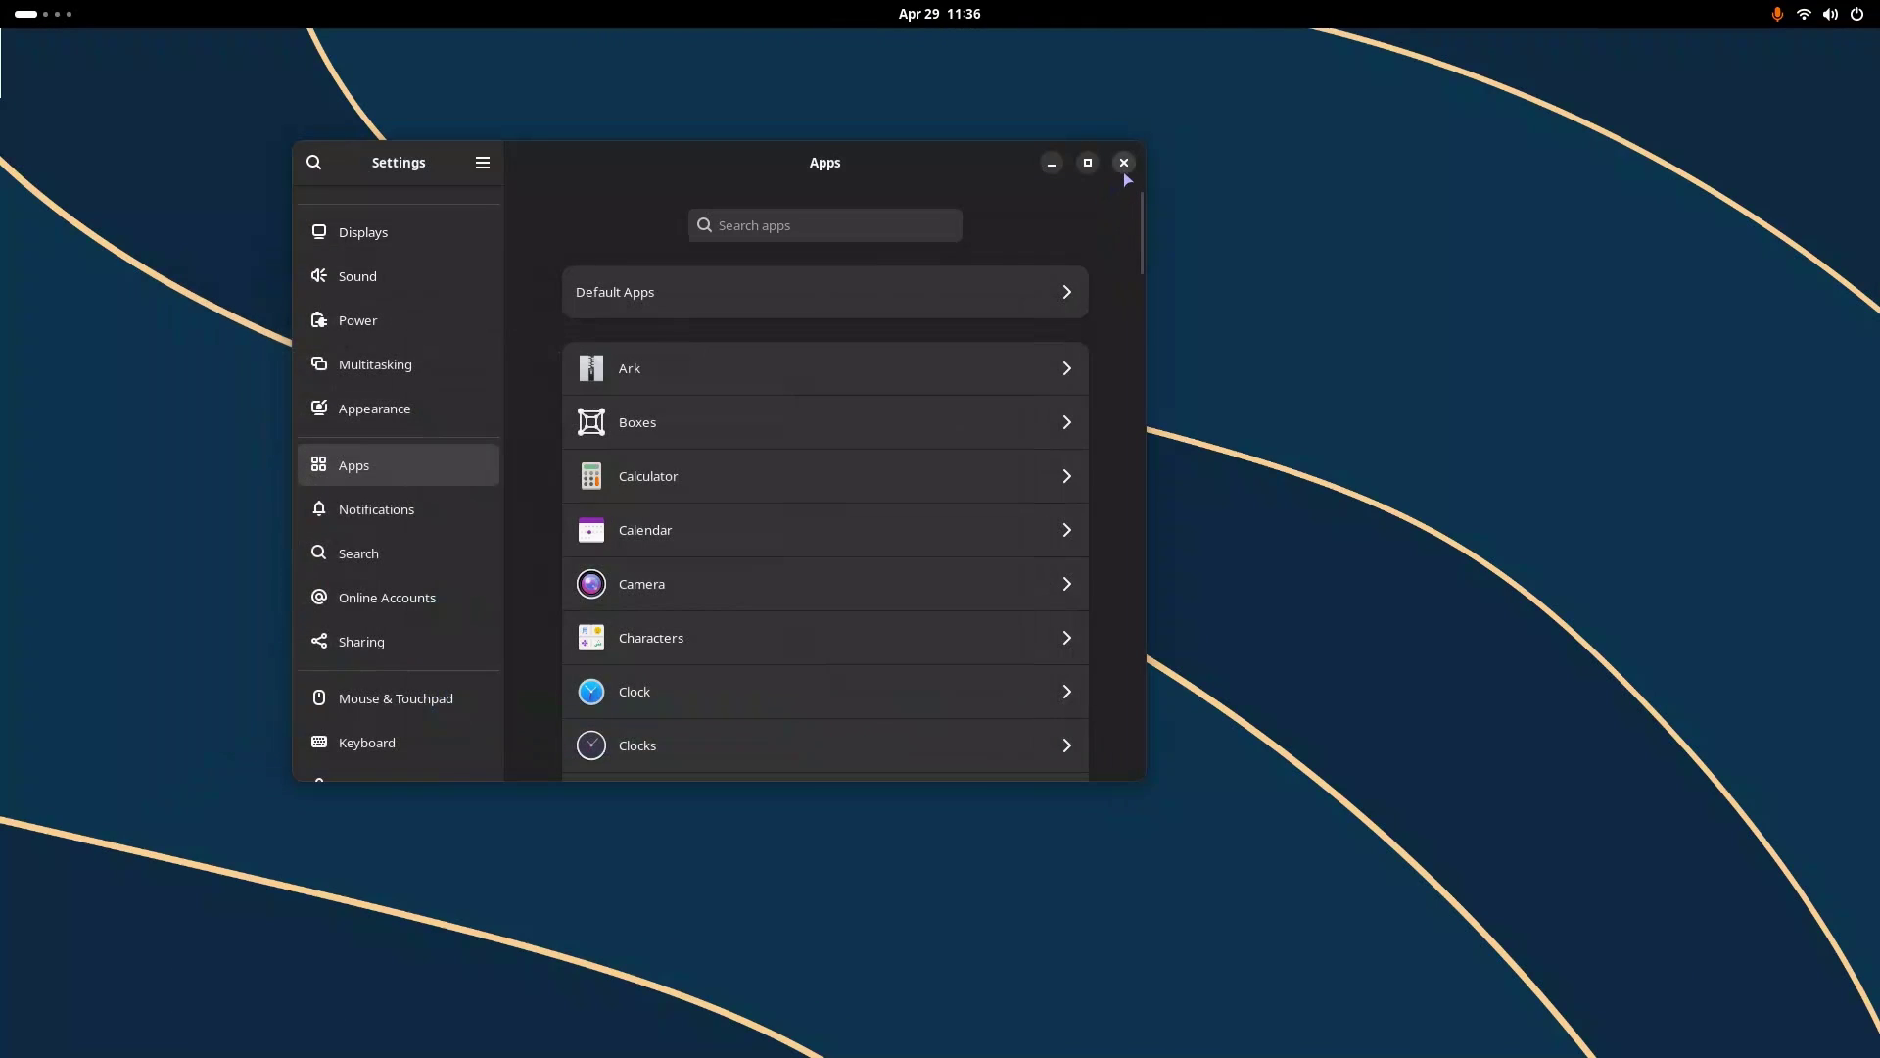
click(1125, 165)
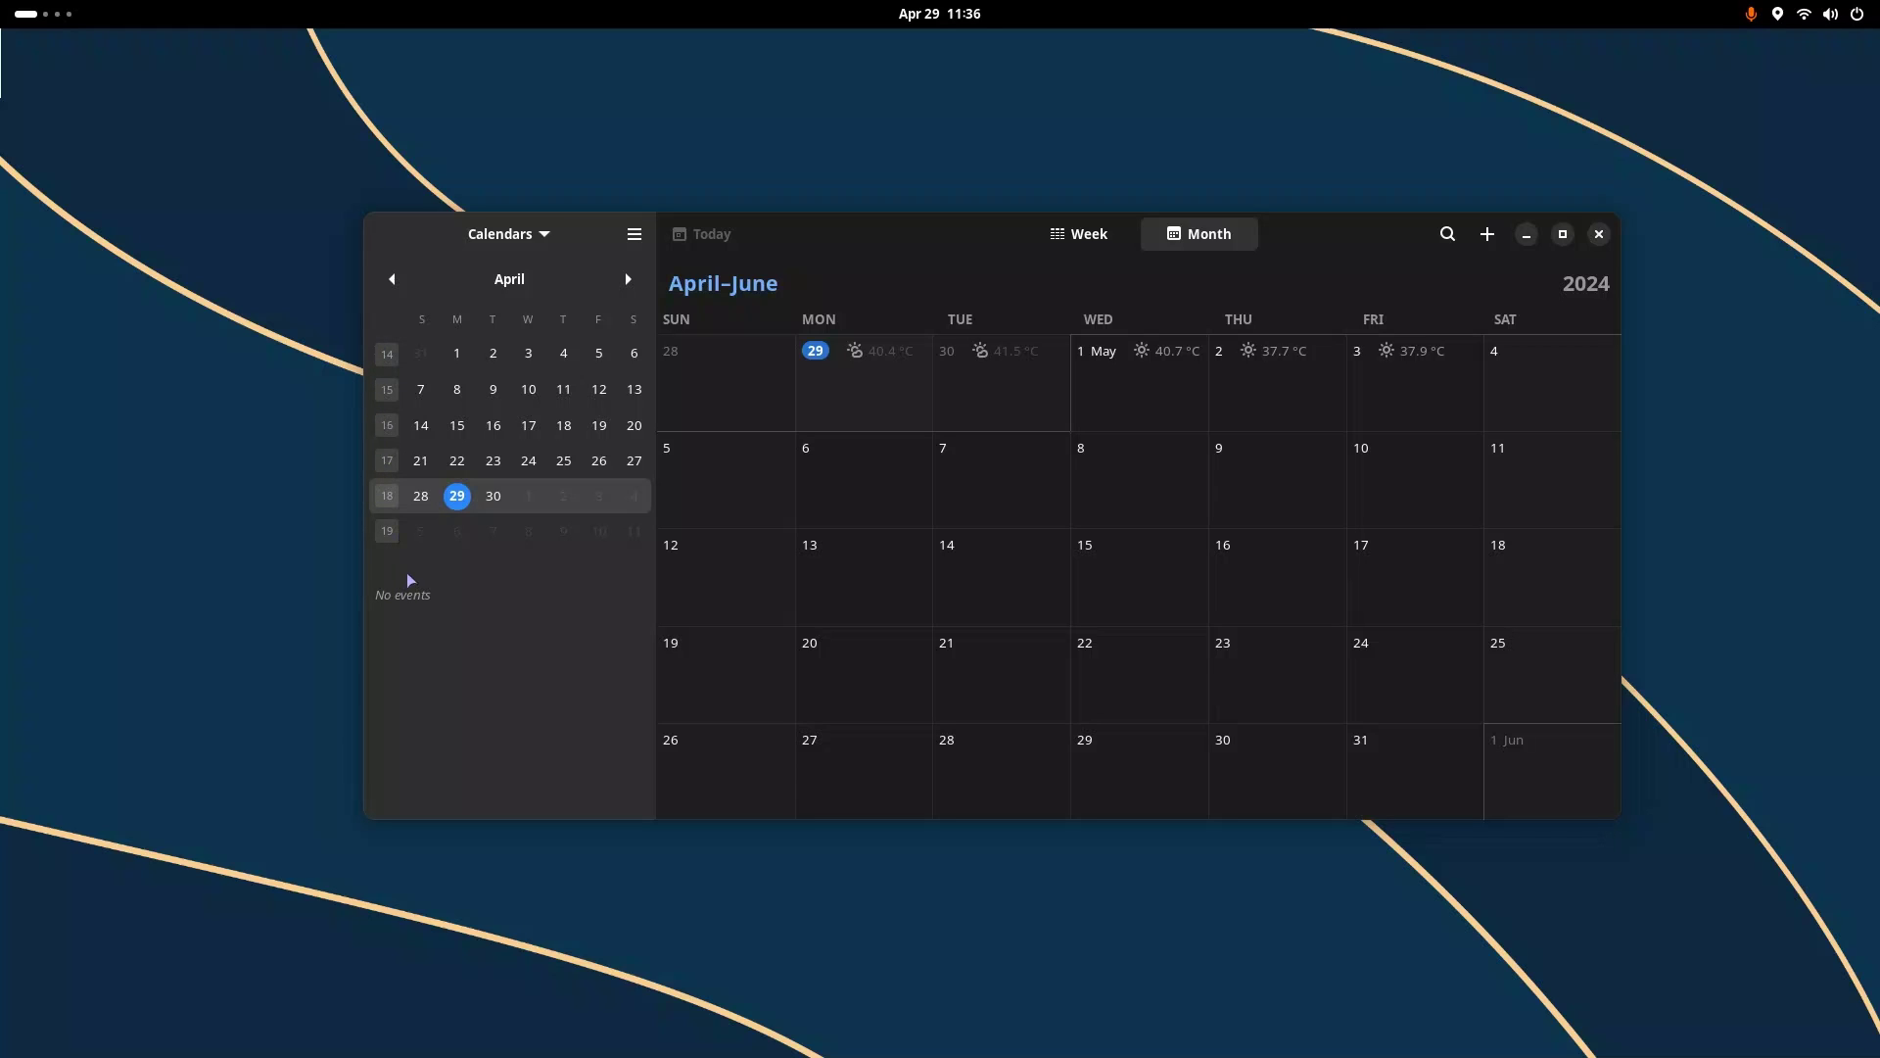
click(633, 235)
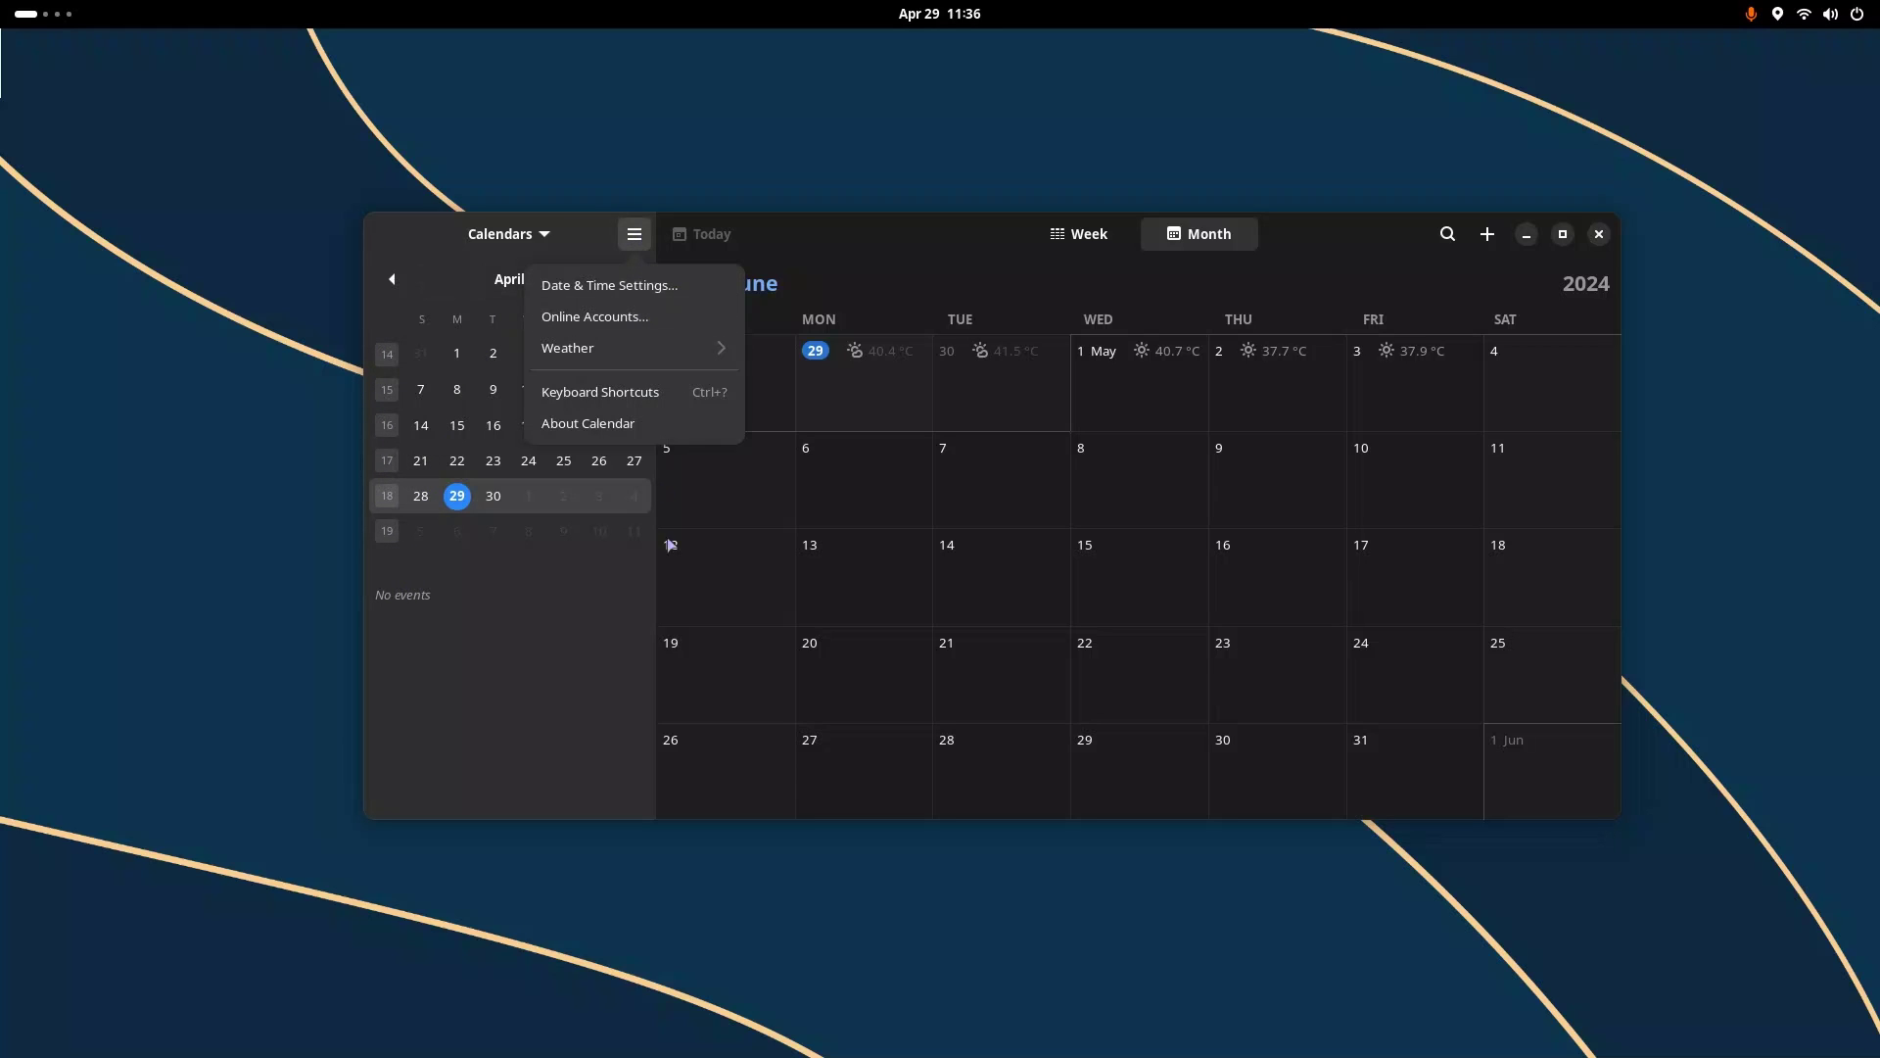
click(662, 417)
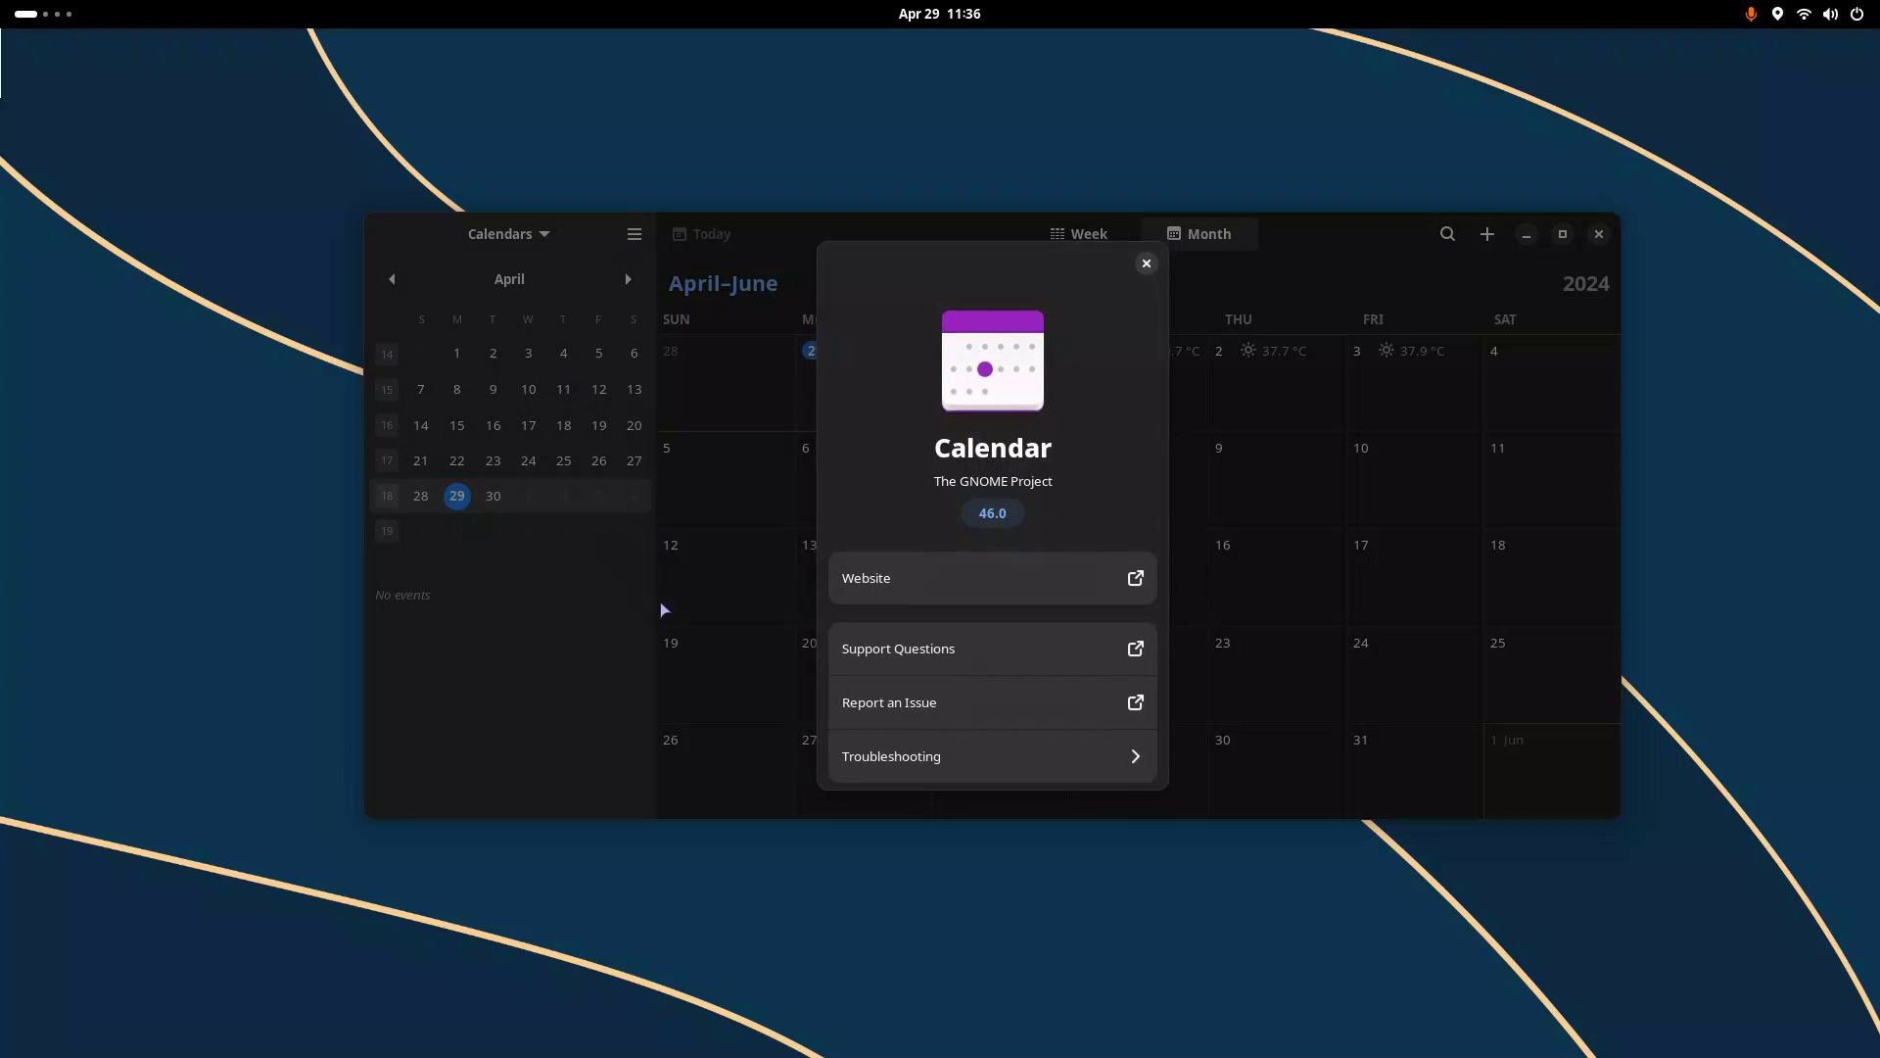
click(1145, 264)
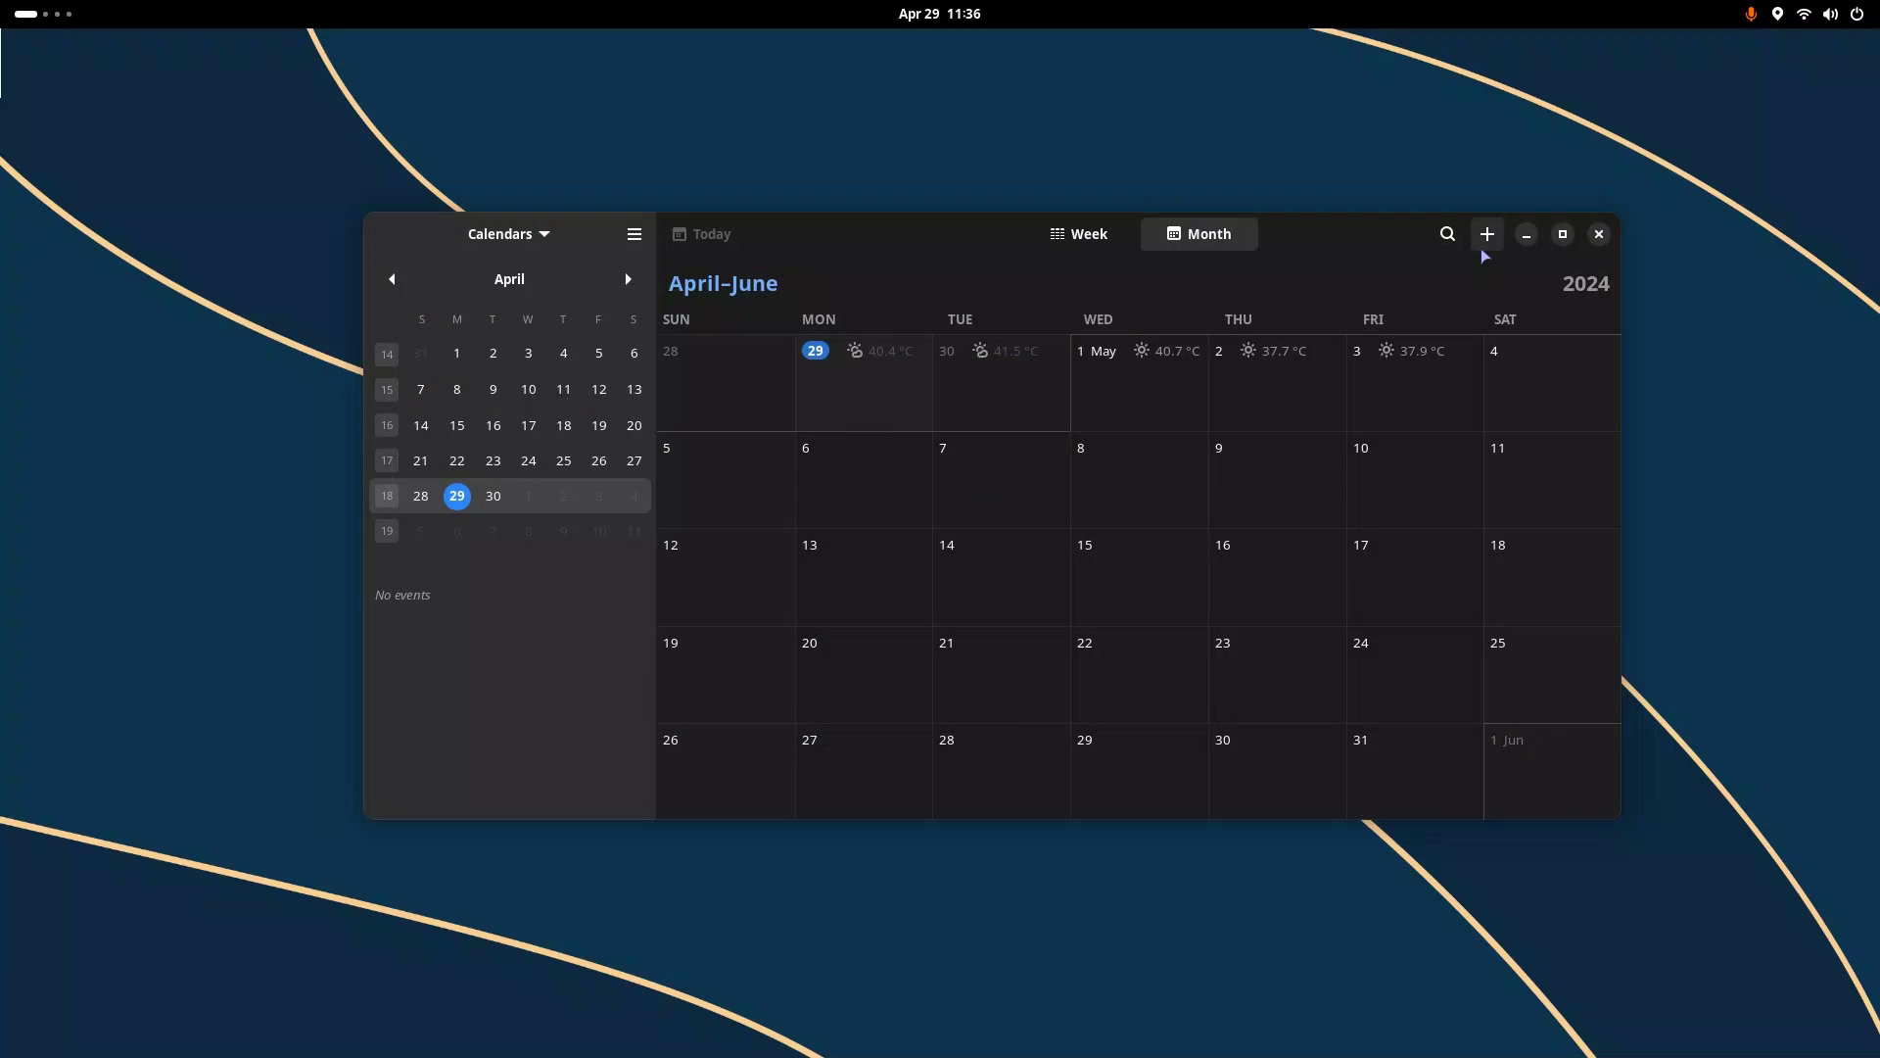
Start and discard two new events, then narrow Calendar to its compact layout
click(1487, 235)
click(662, 257)
click(1486, 235)
click(676, 262)
drag(1626, 363, 710, 380)
View and close the About Calendar information in the compact layout
click(582, 234)
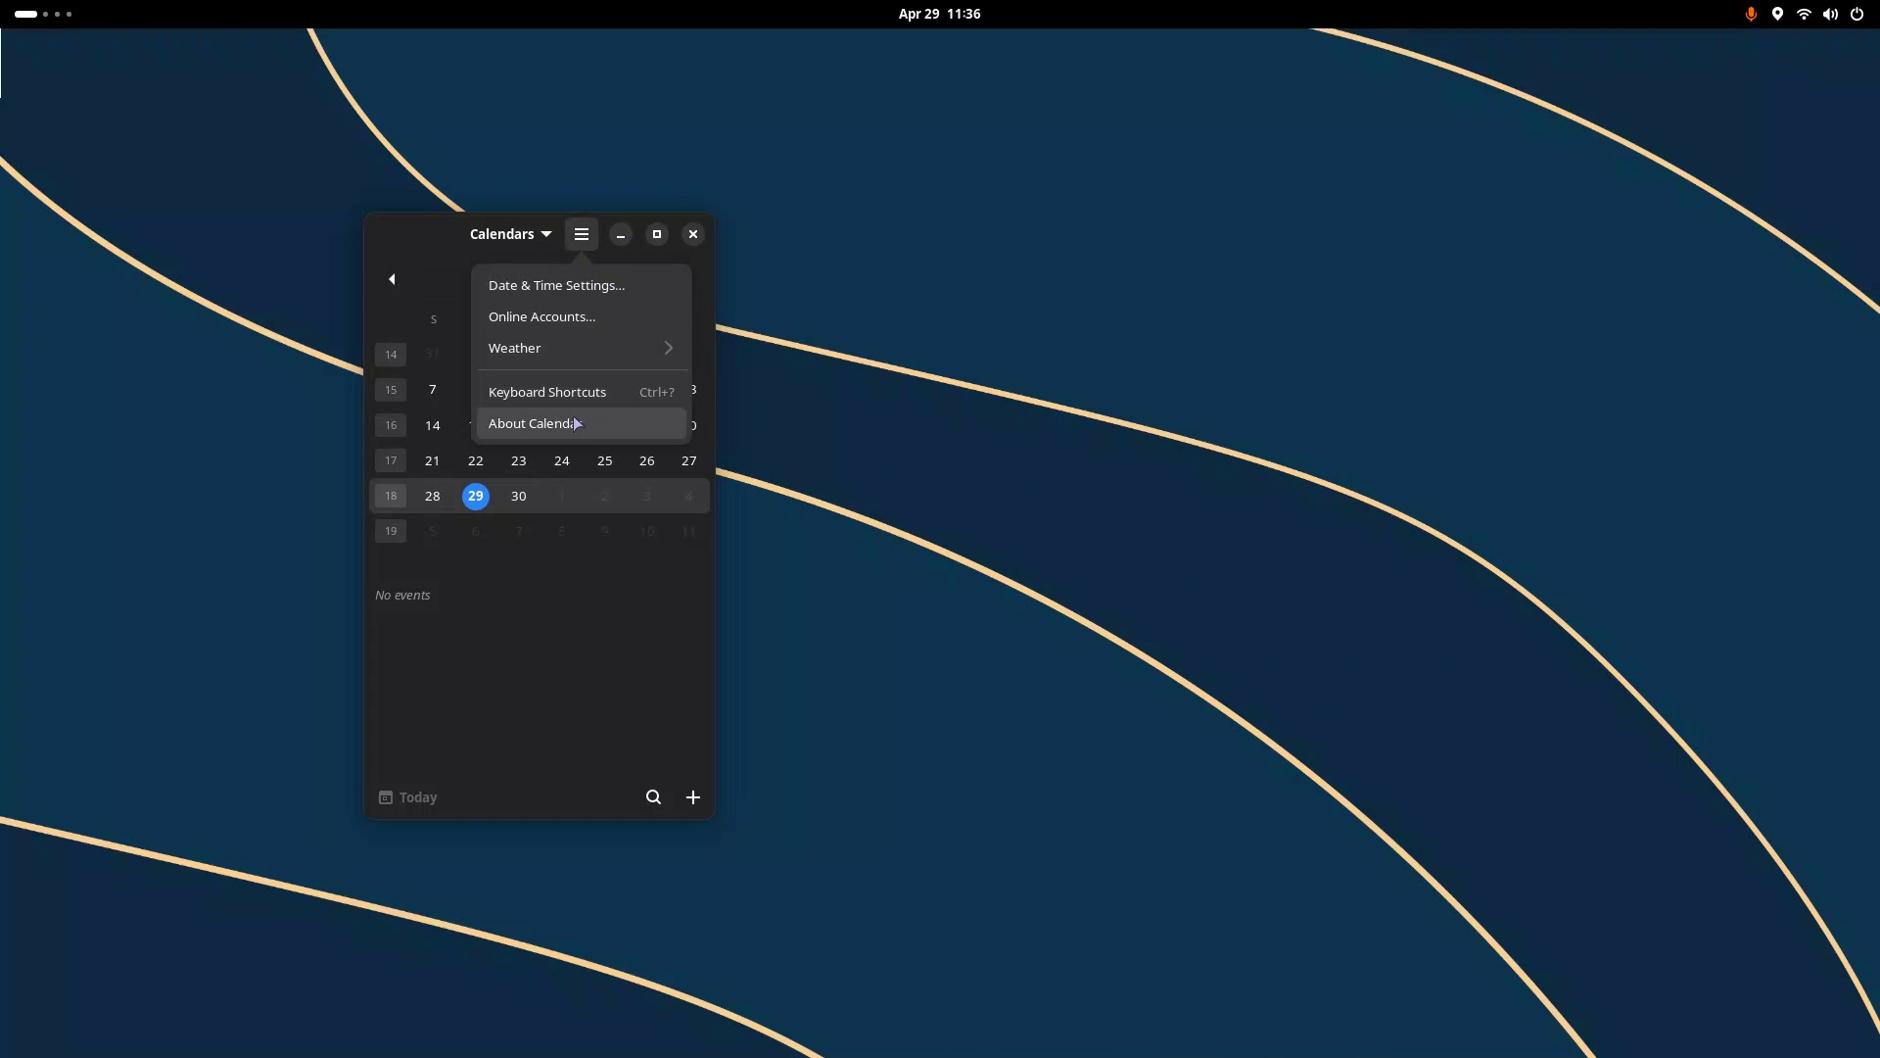
click(576, 423)
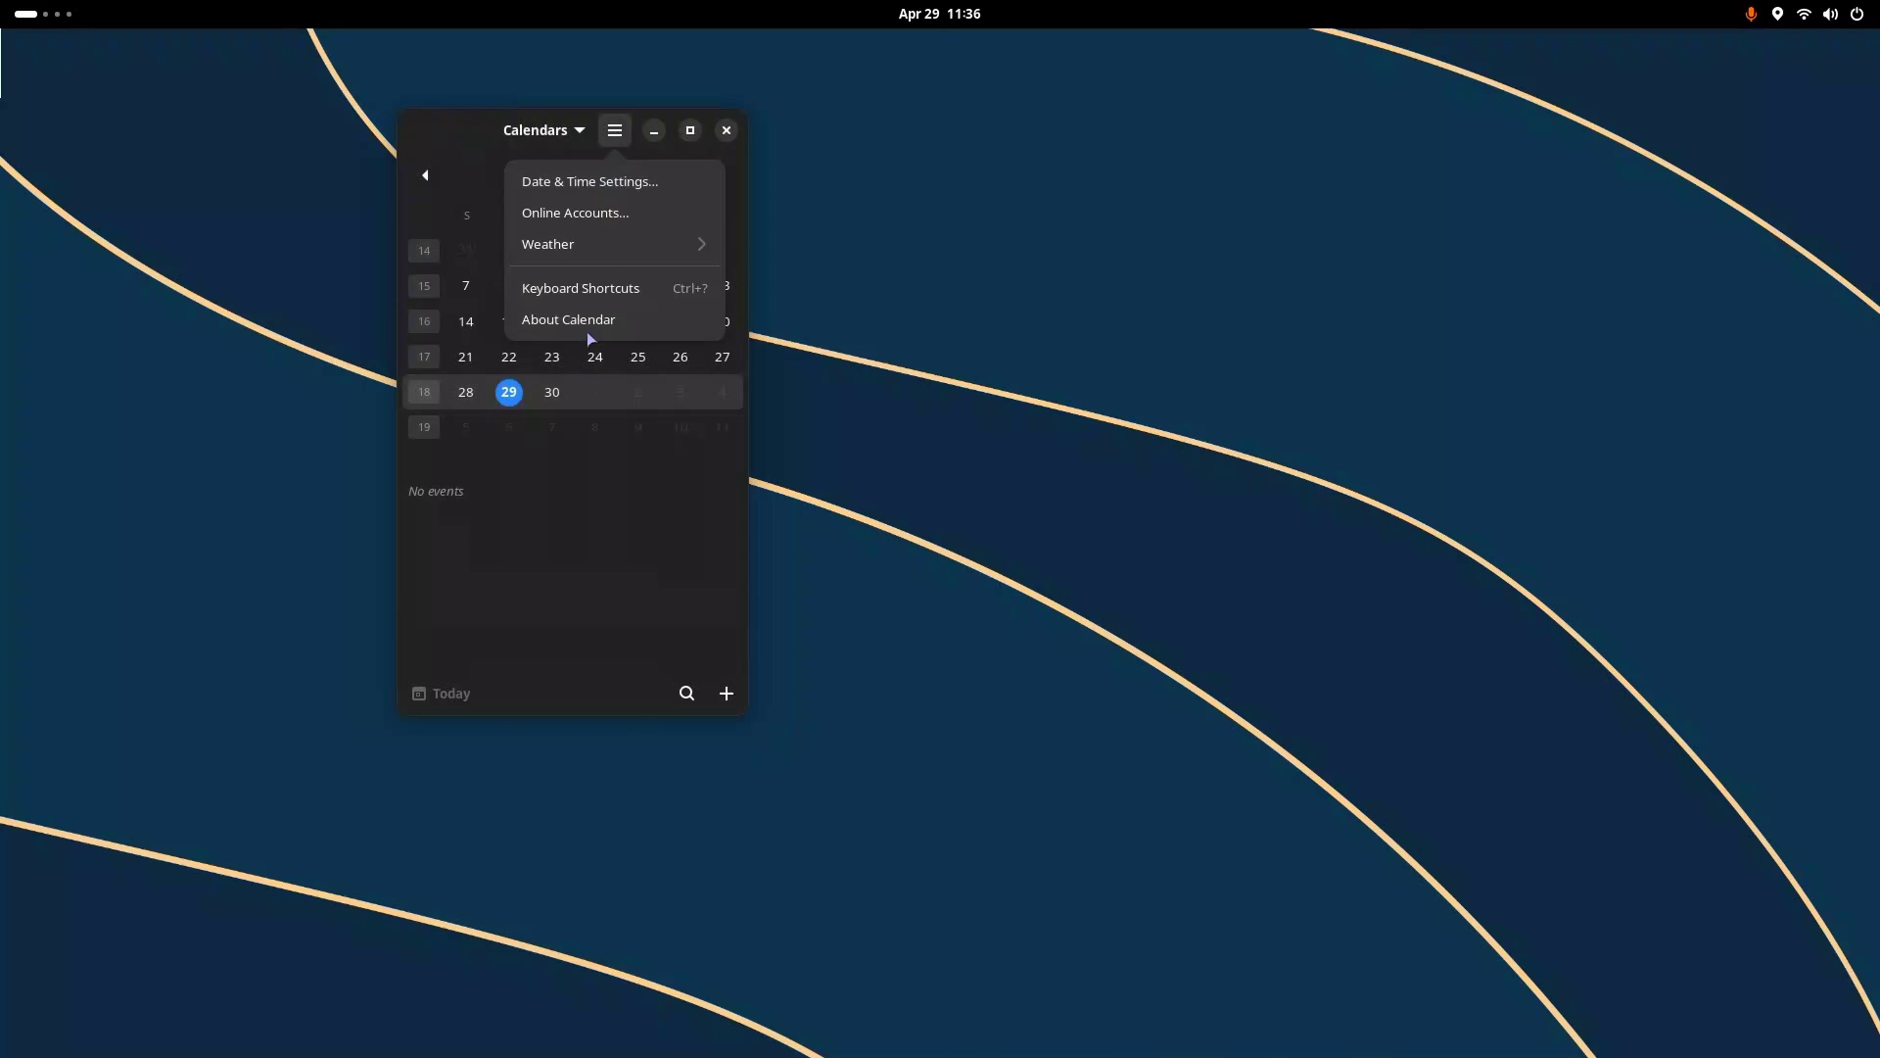
click(587, 326)
click(722, 167)
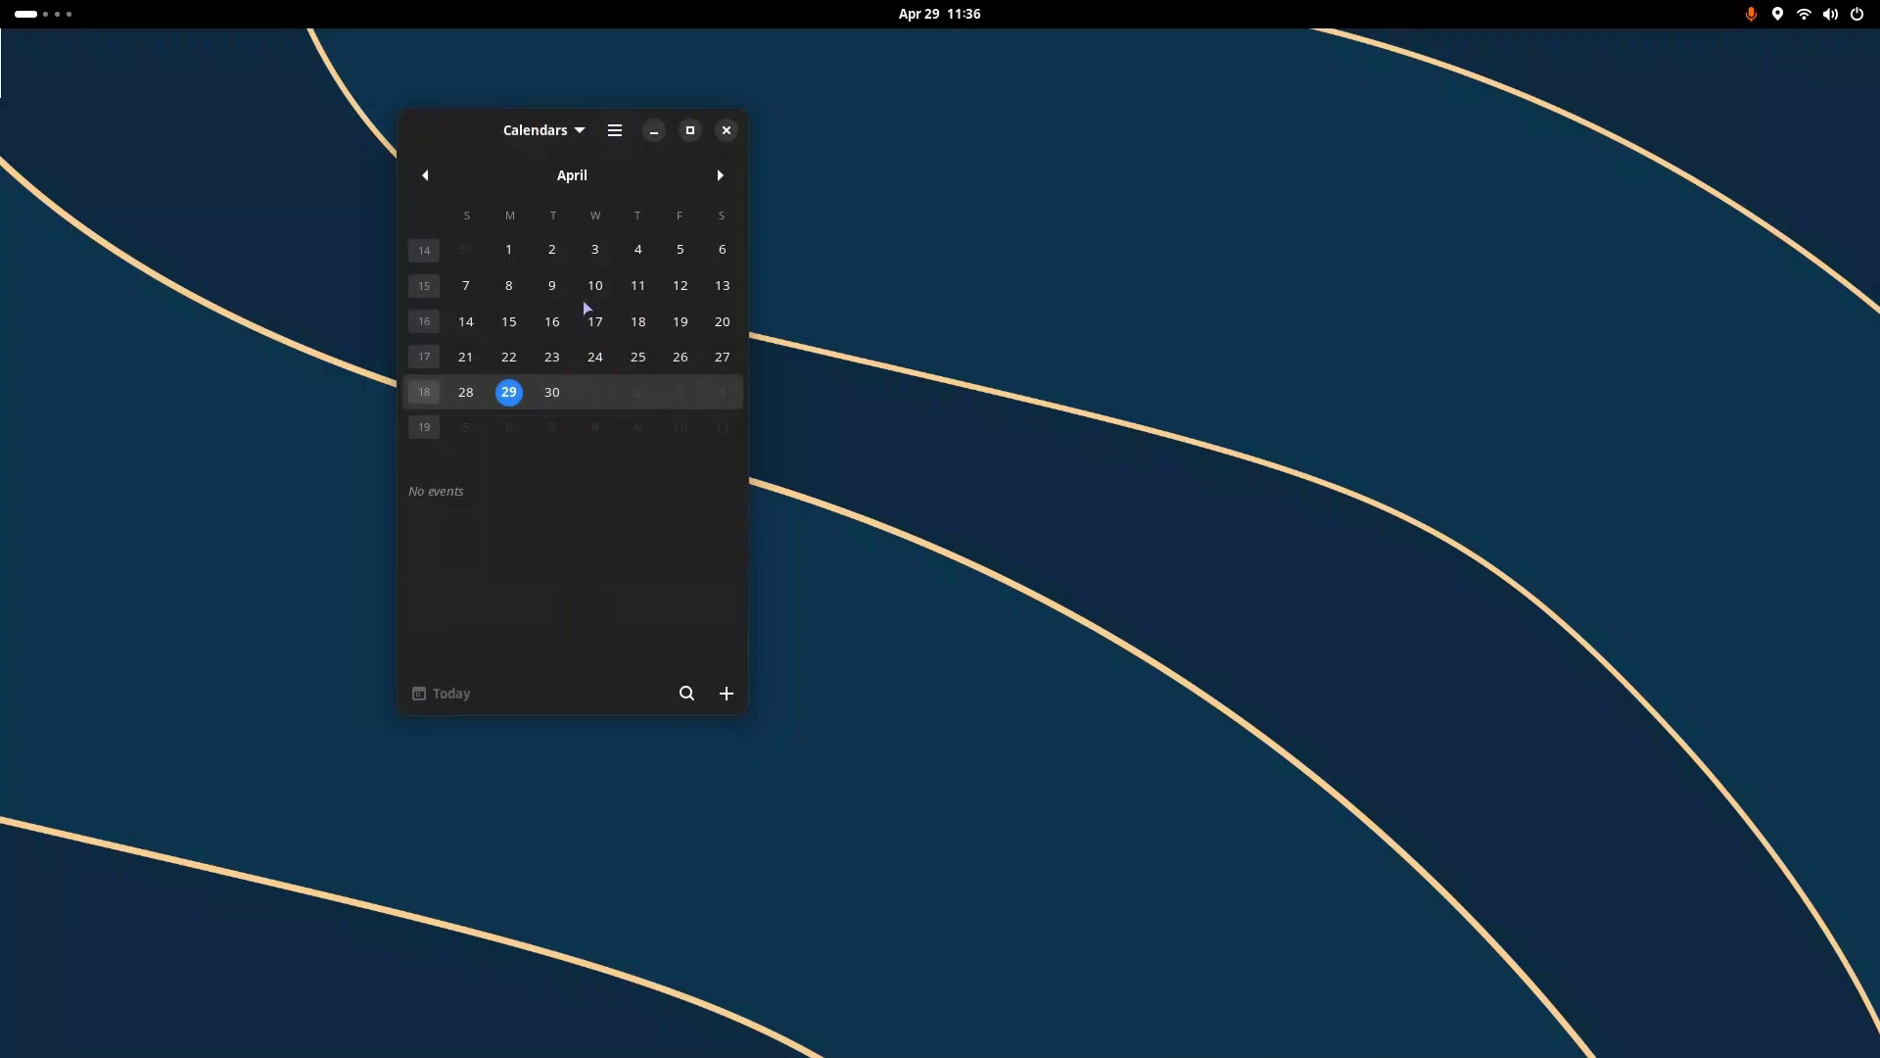
Start and discard several new events, widening the window with the event editor open
click(715, 687)
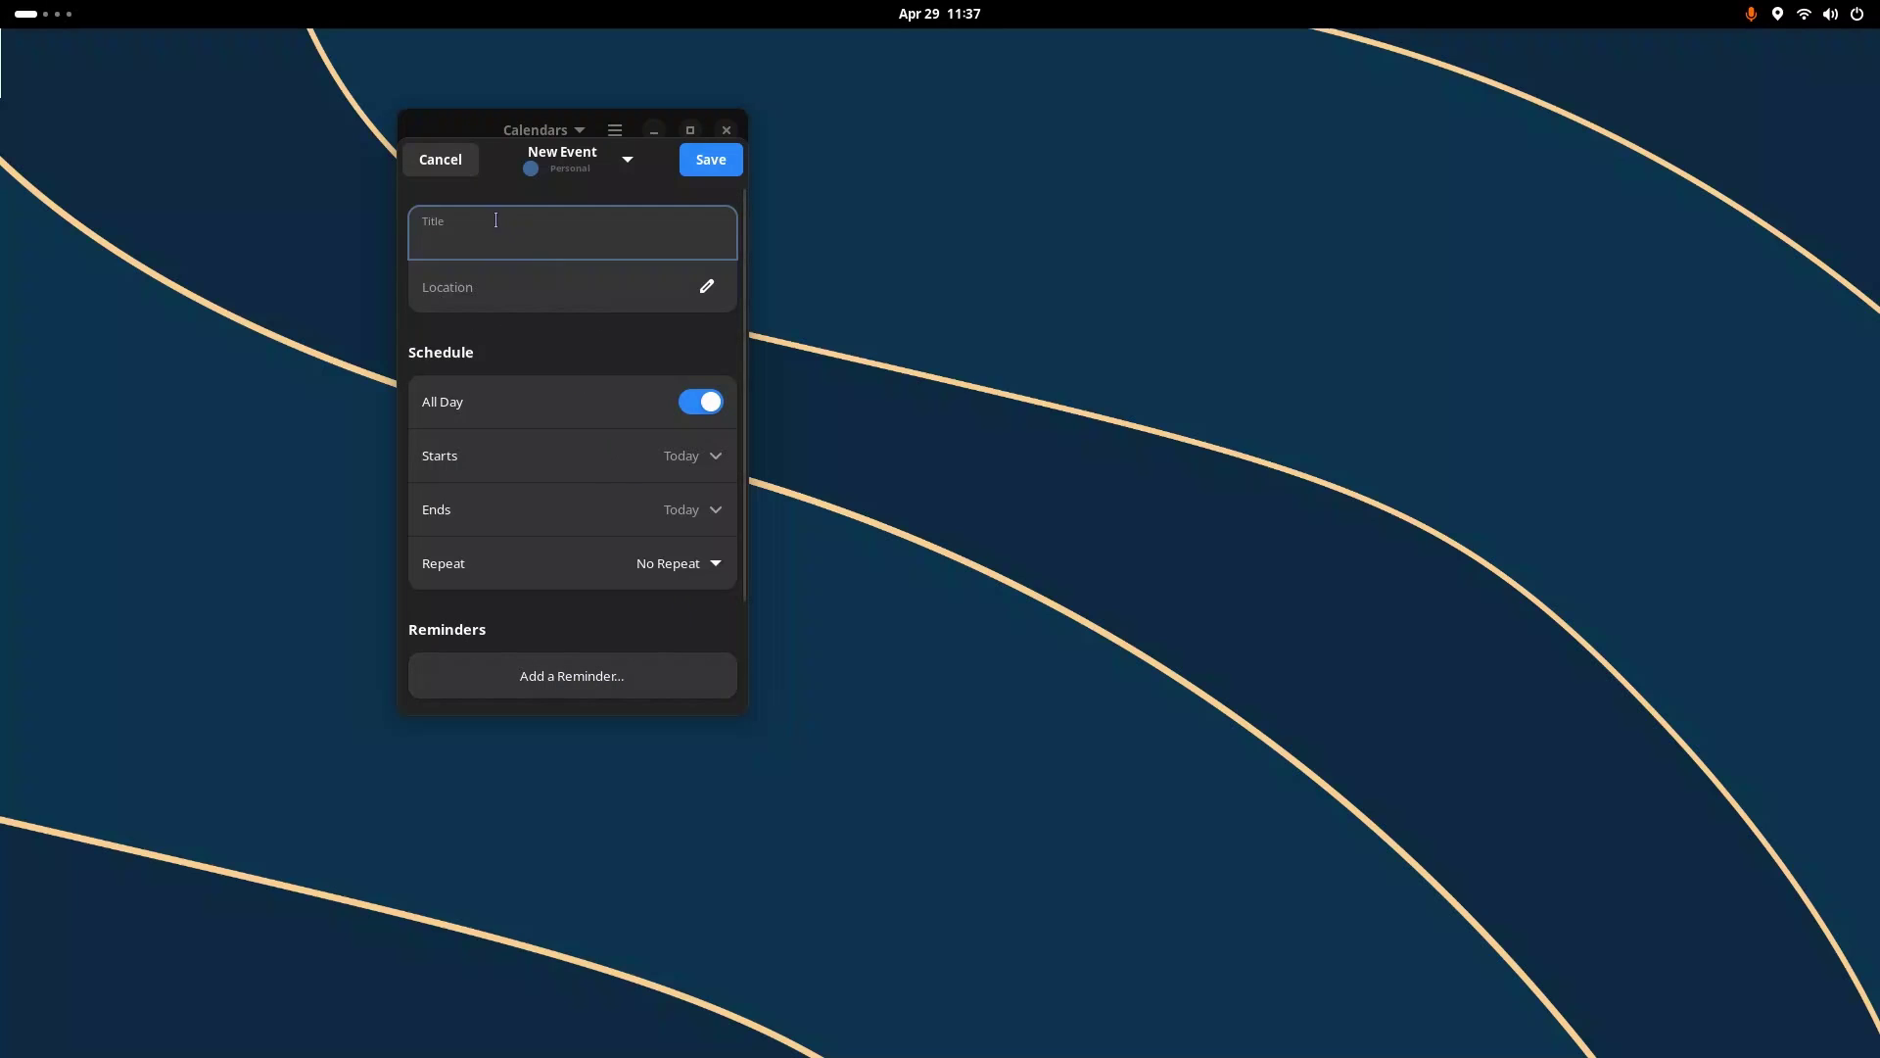
click(441, 158)
click(727, 691)
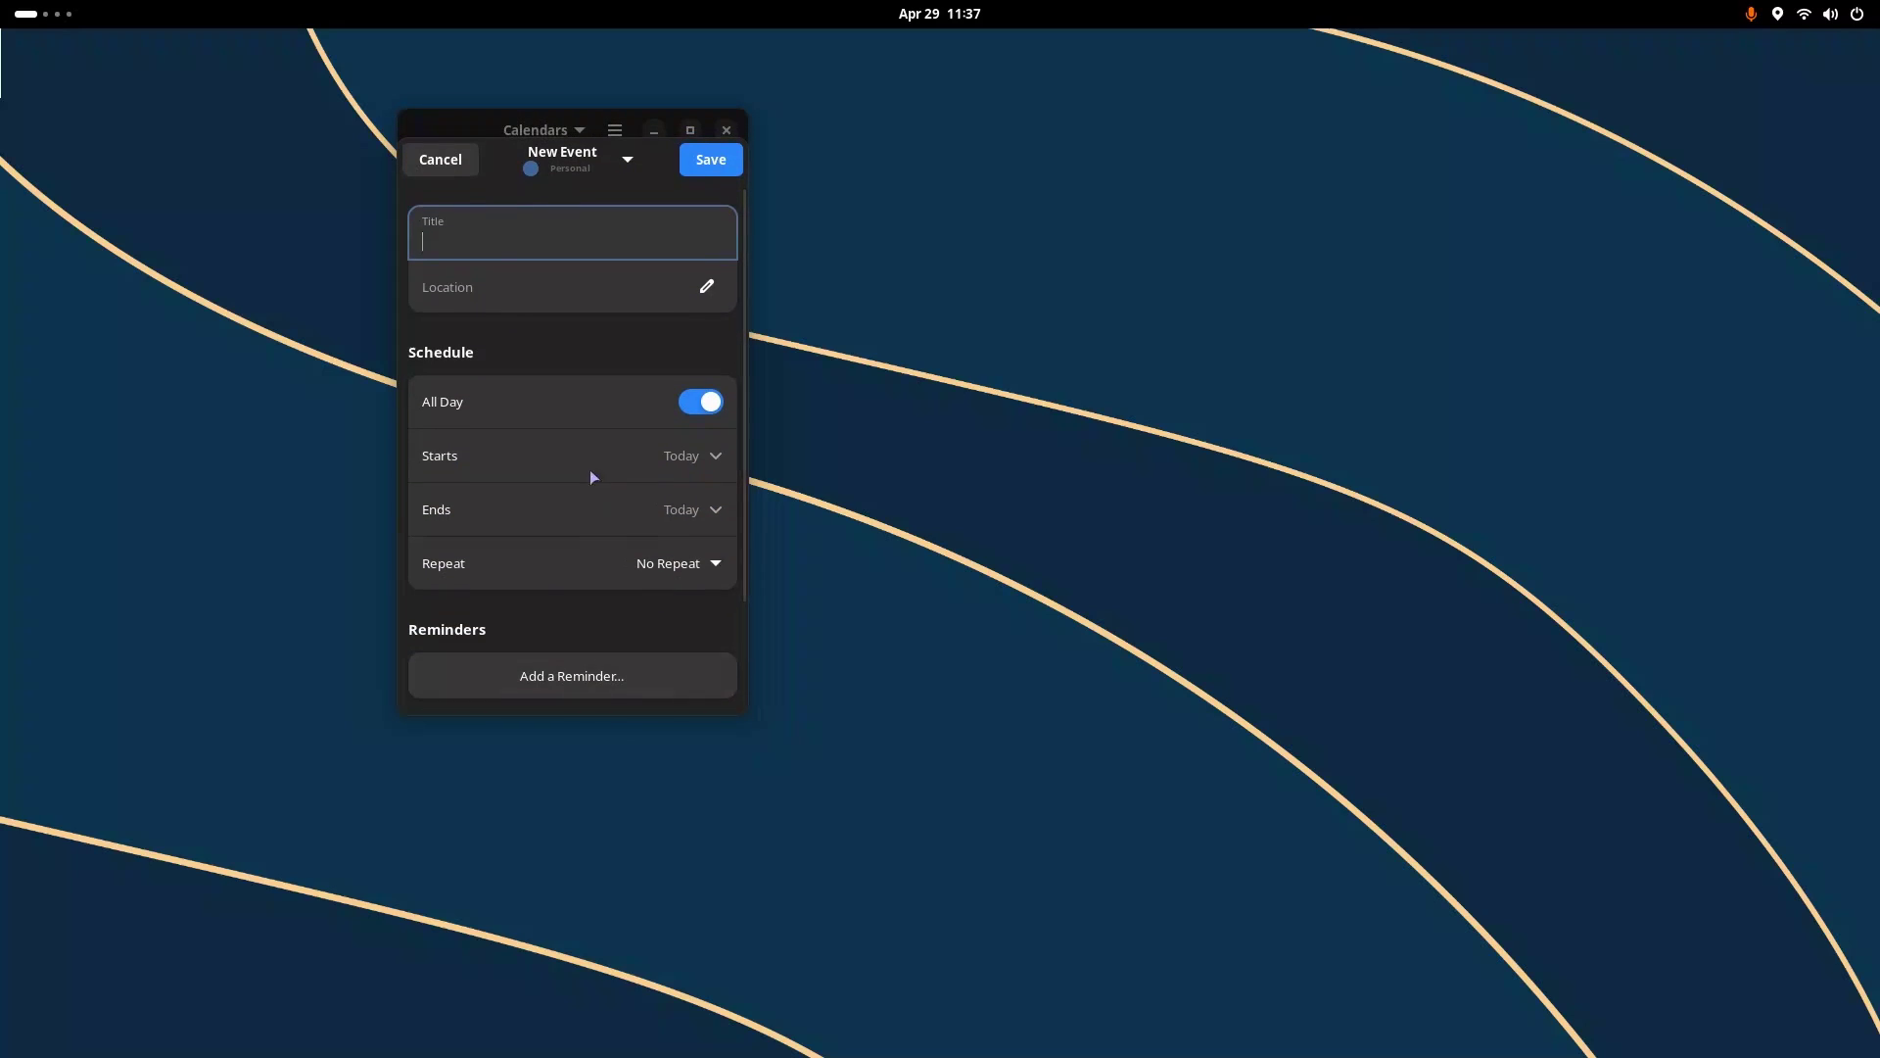
click(458, 164)
click(726, 691)
drag(758, 250, 1140, 315)
click(455, 160)
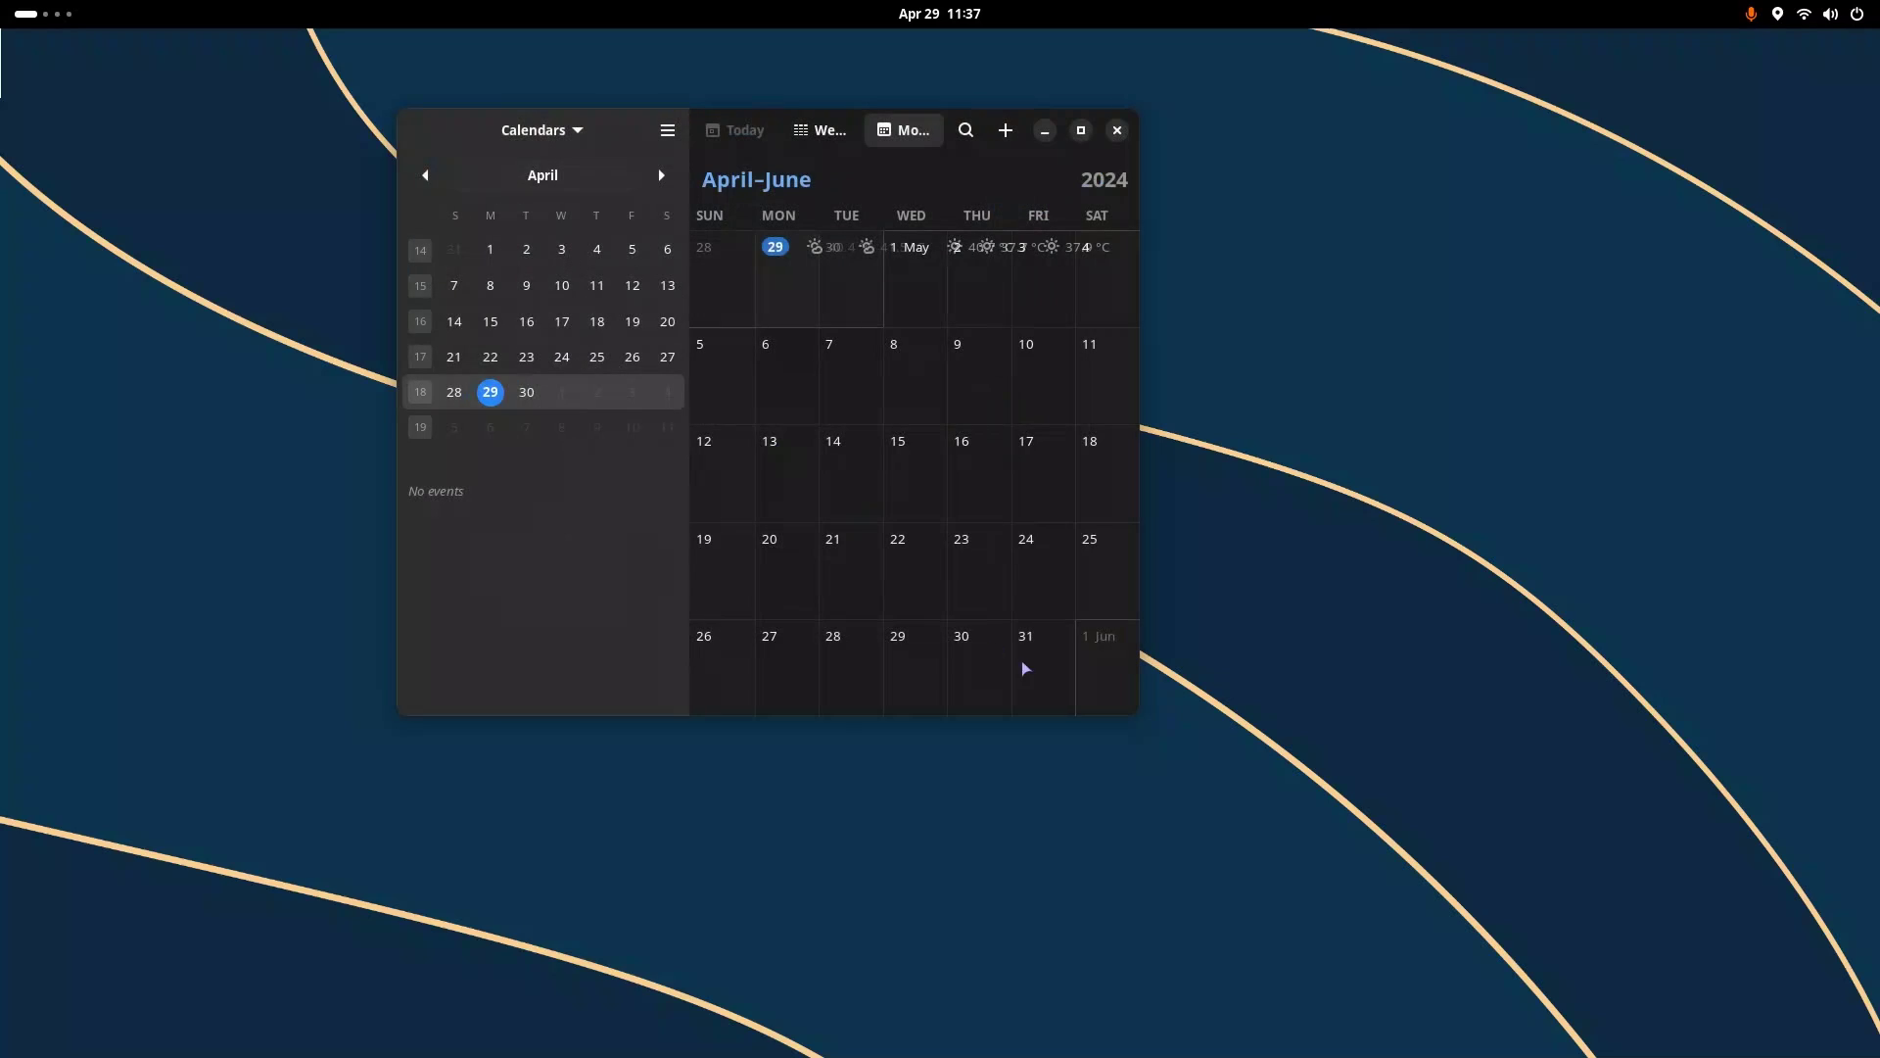
click(1005, 129)
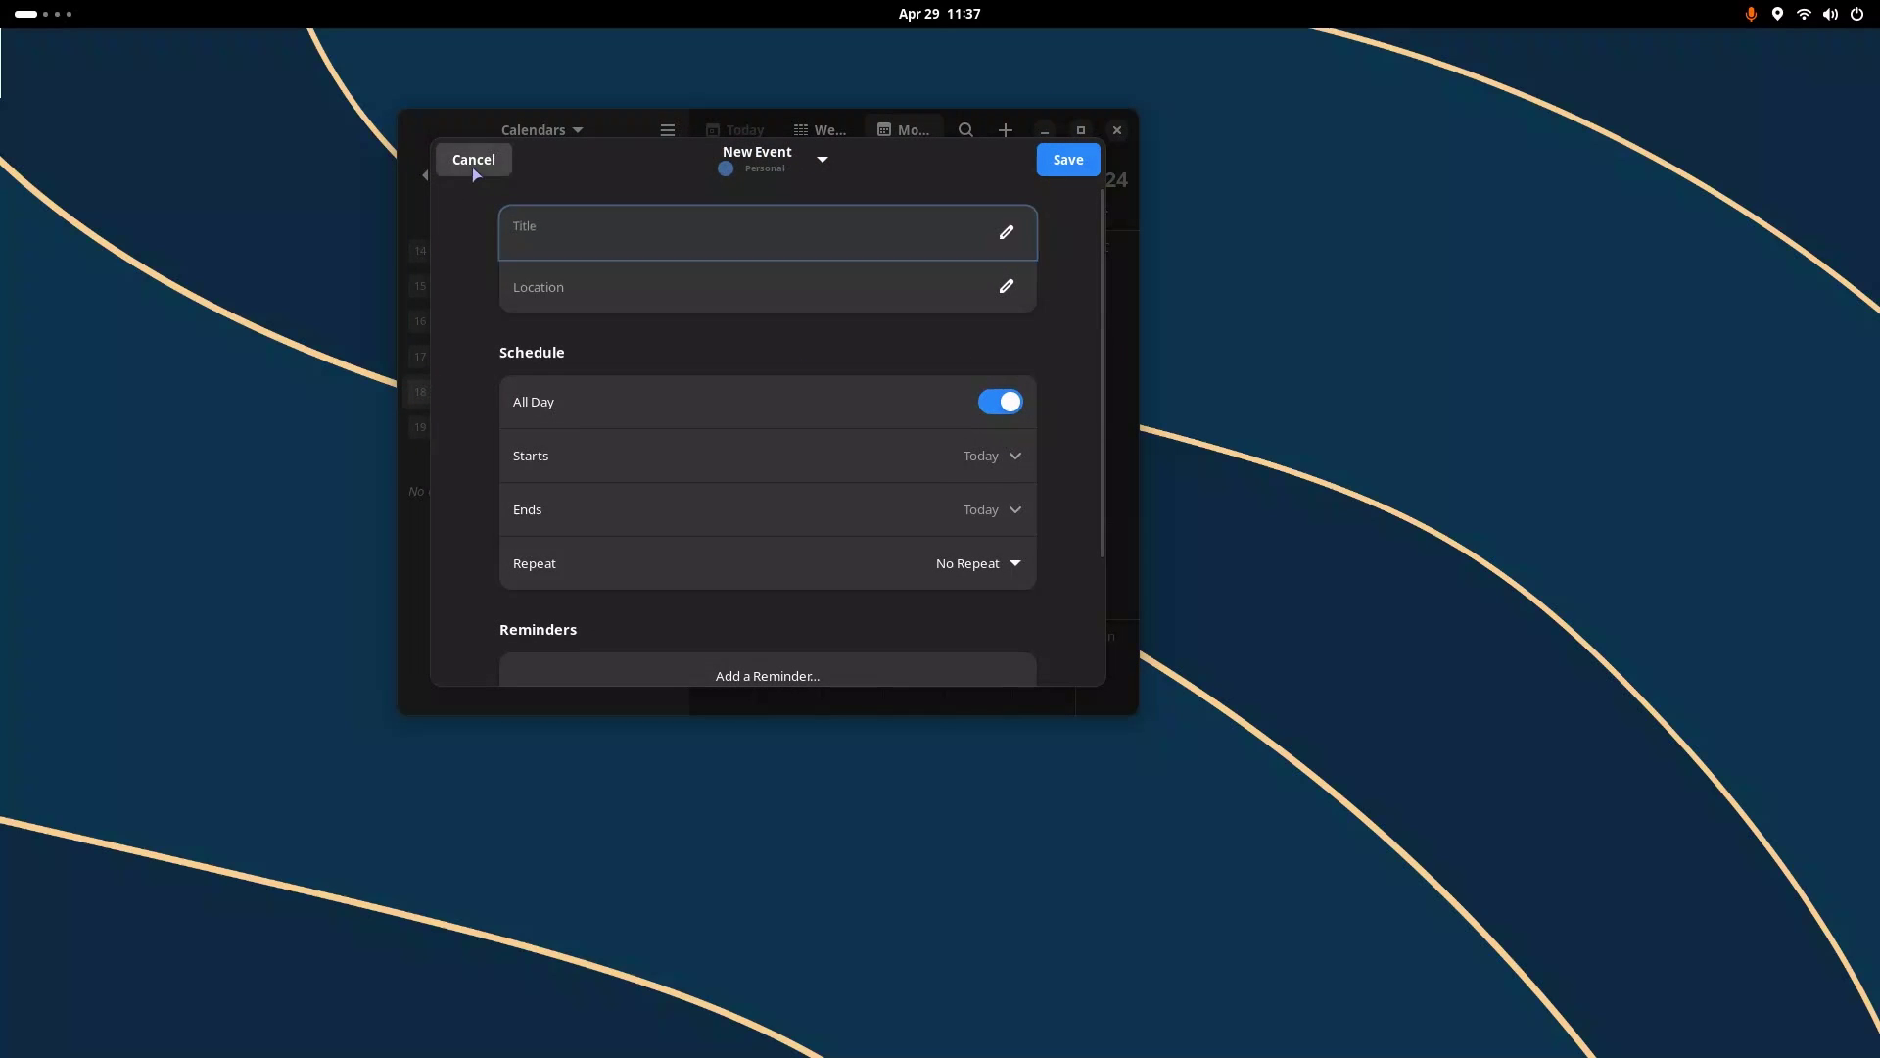
click(472, 162)
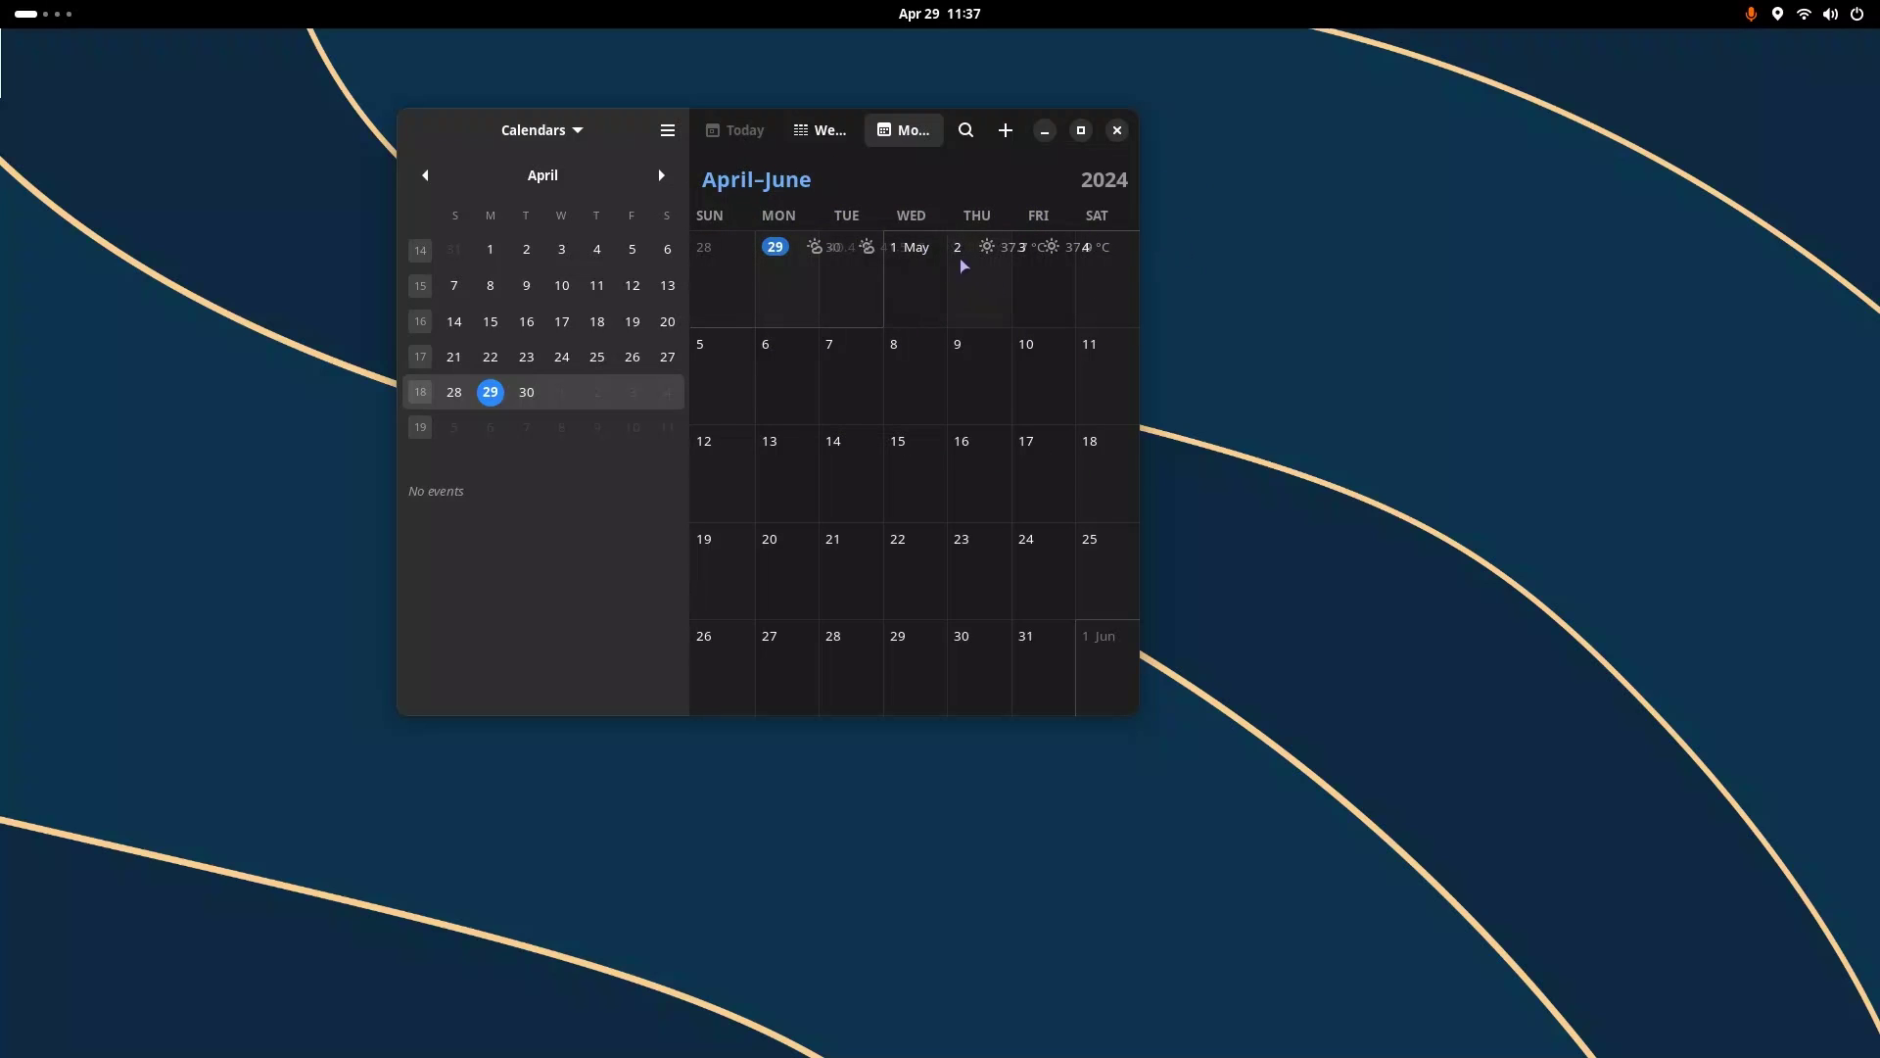
drag(1143, 313, 1173, 374)
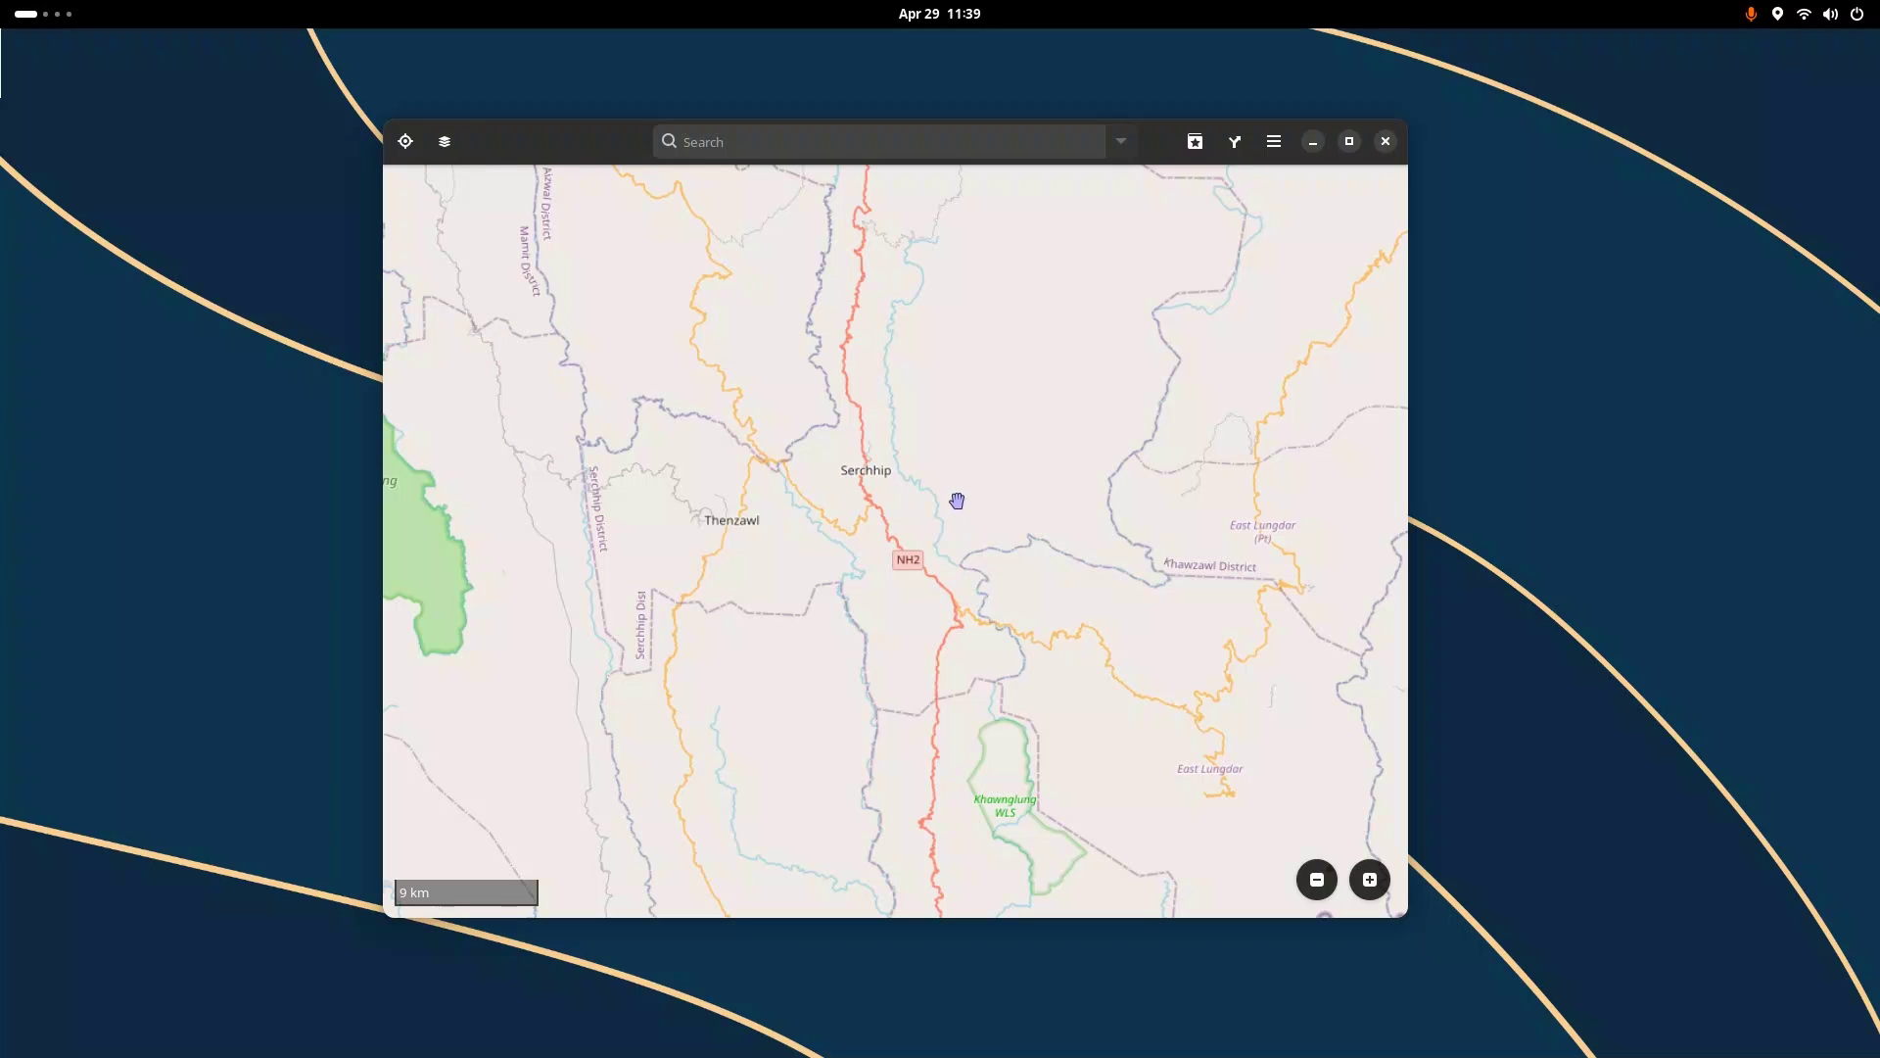
Enable the experimental vector map and pan to Tuapui, N. Kawbung and Vapar
drag(957, 496, 650, 663)
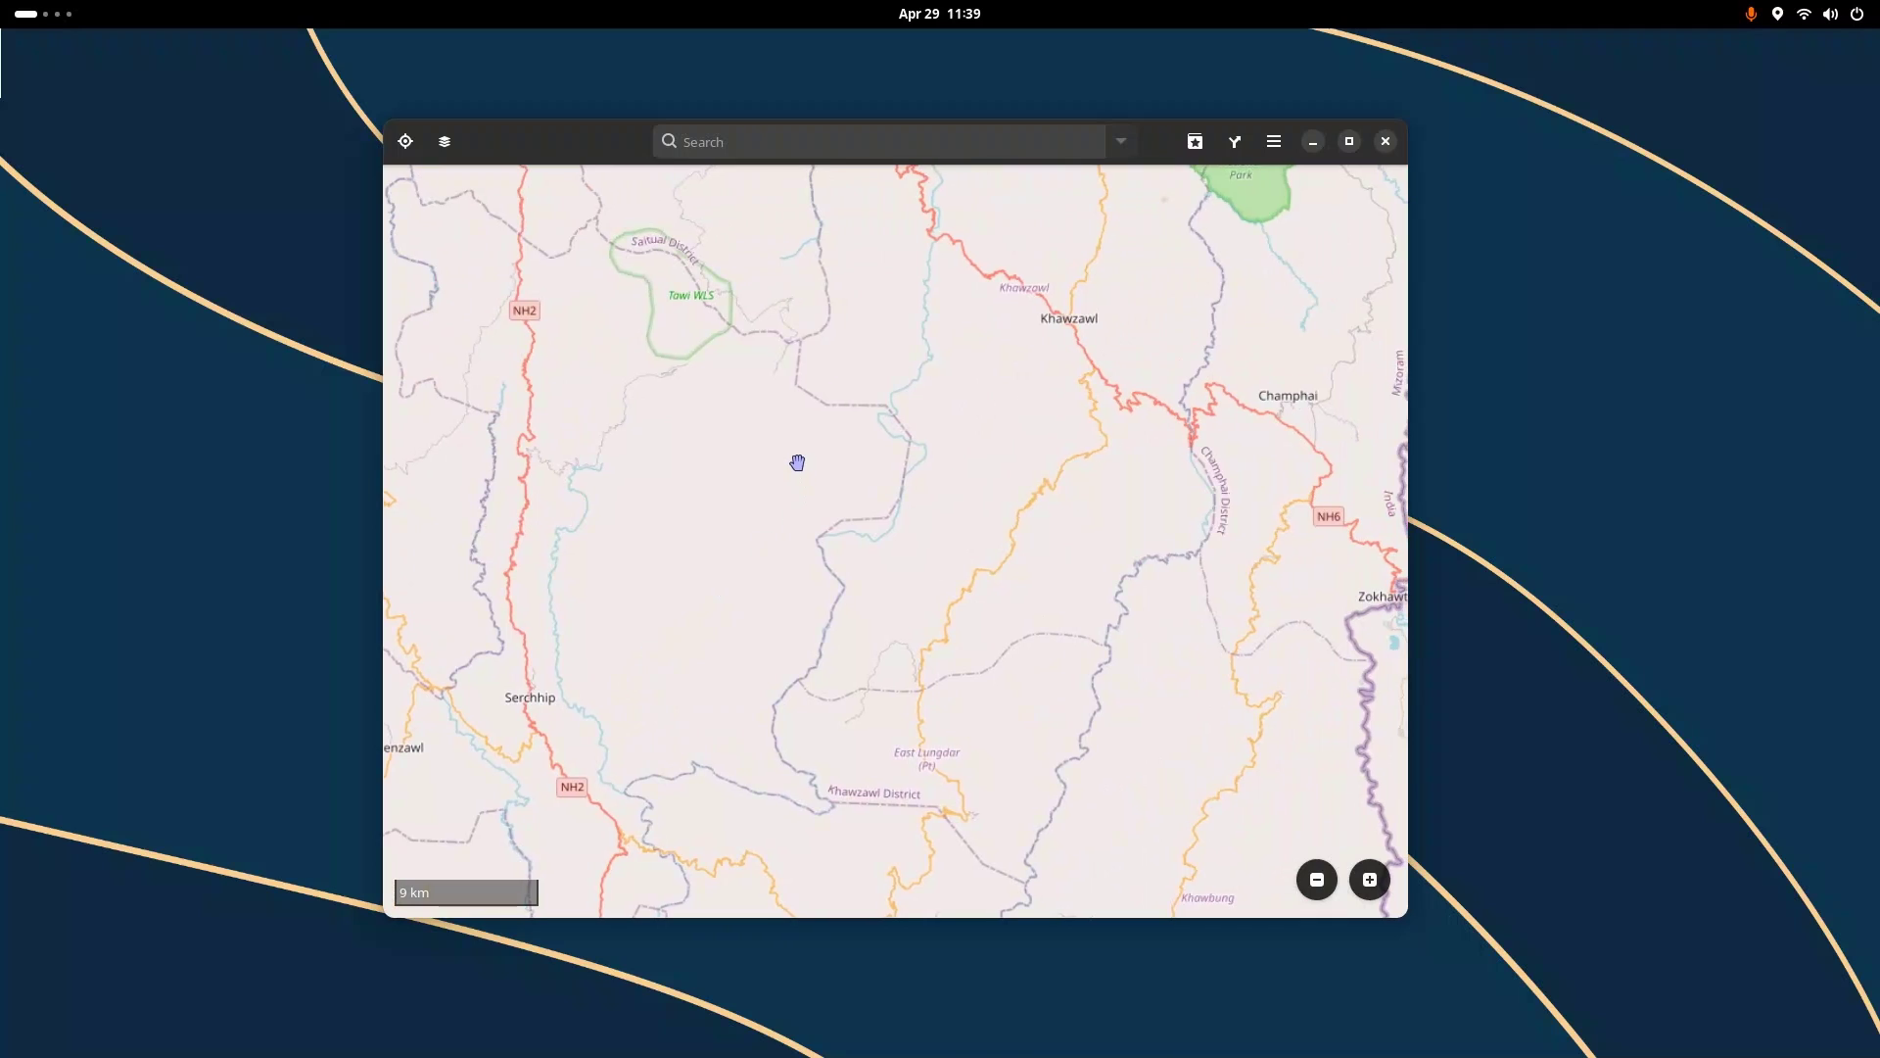
scroll(797, 462, down, 2)
click(445, 141)
click(439, 236)
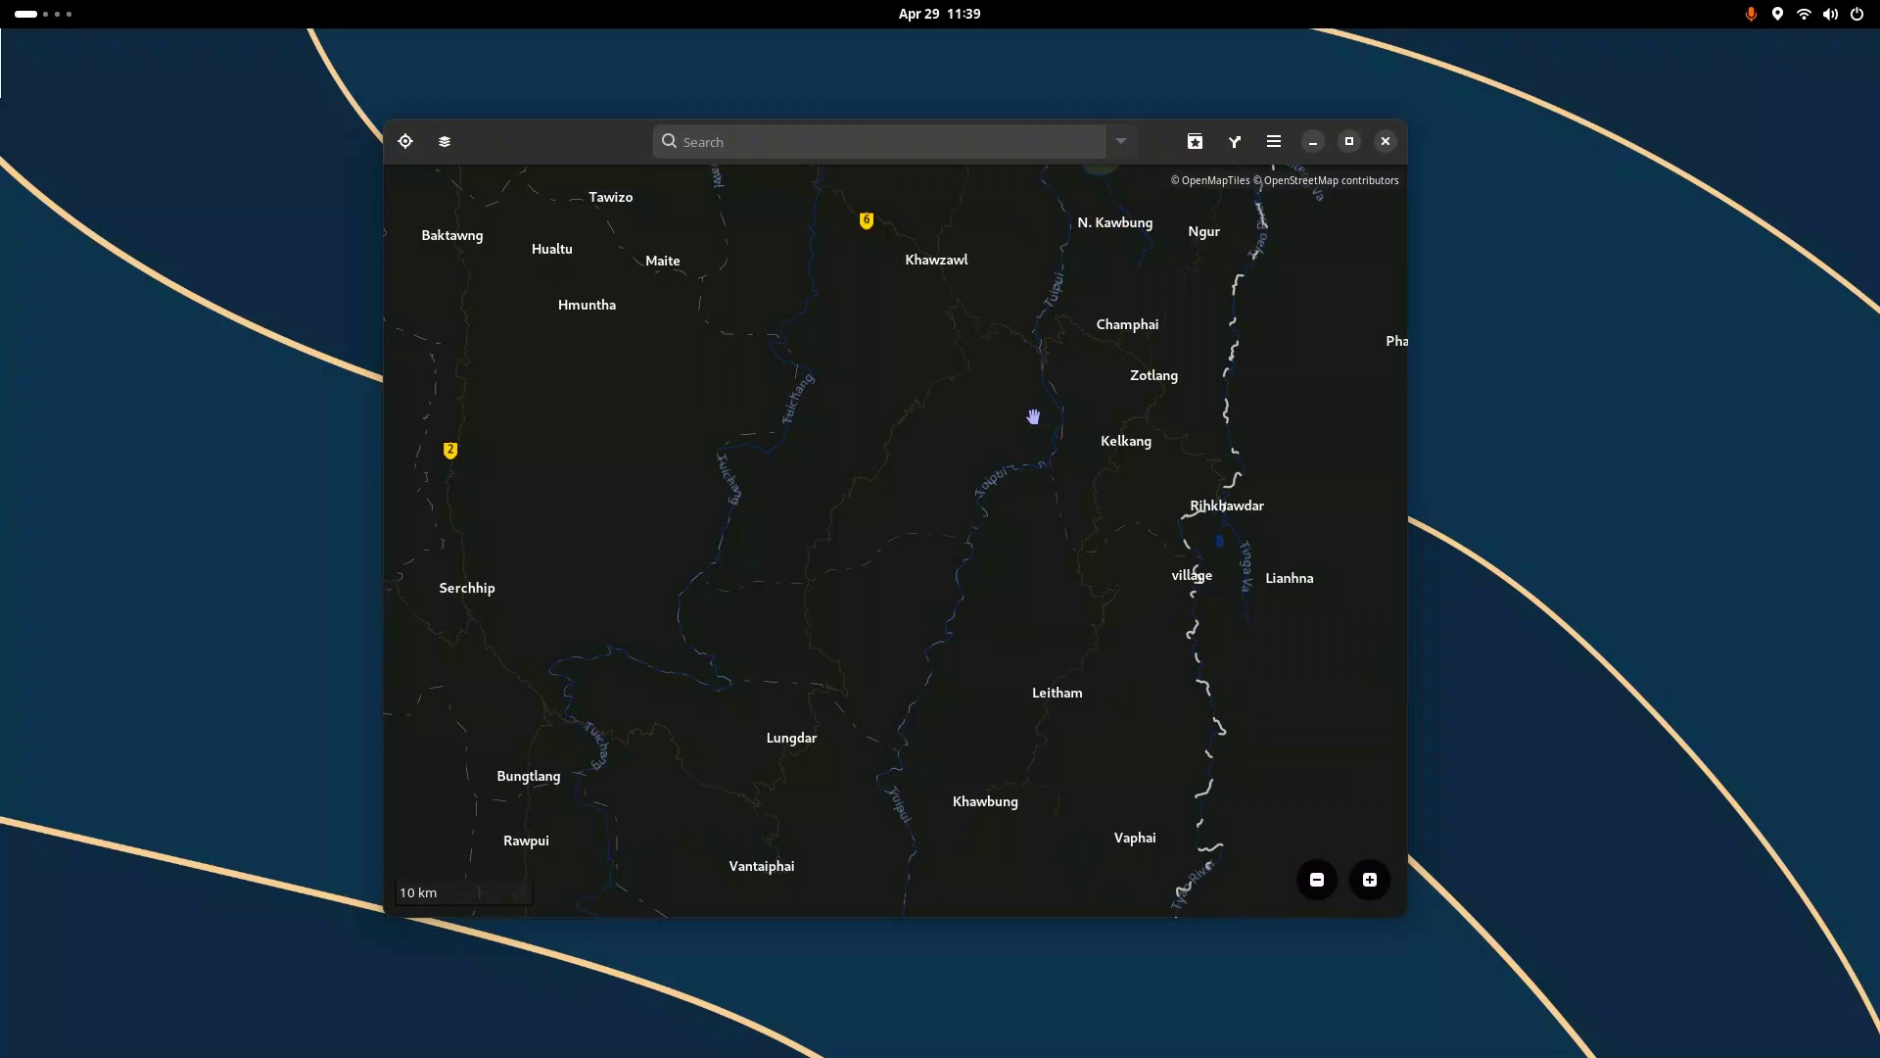
scroll(960, 409, up, 2)
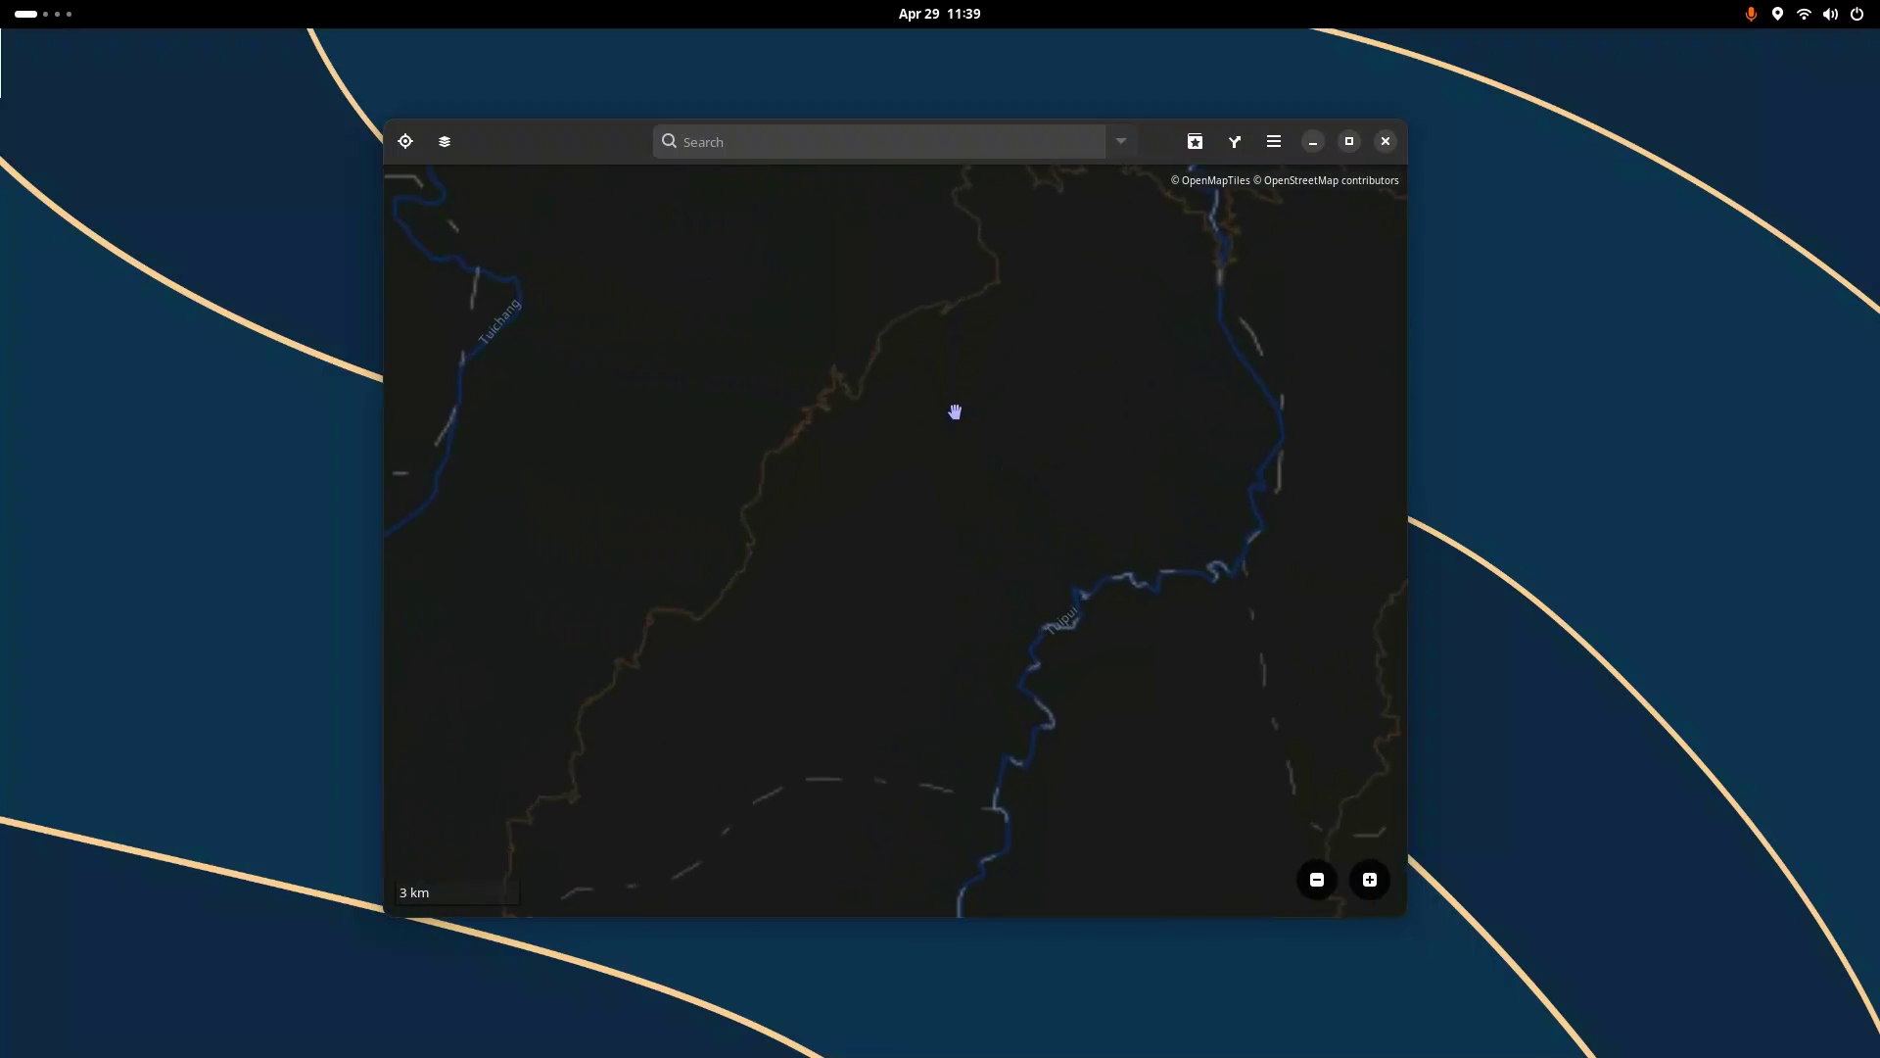
drag(595, 311, 441, 538)
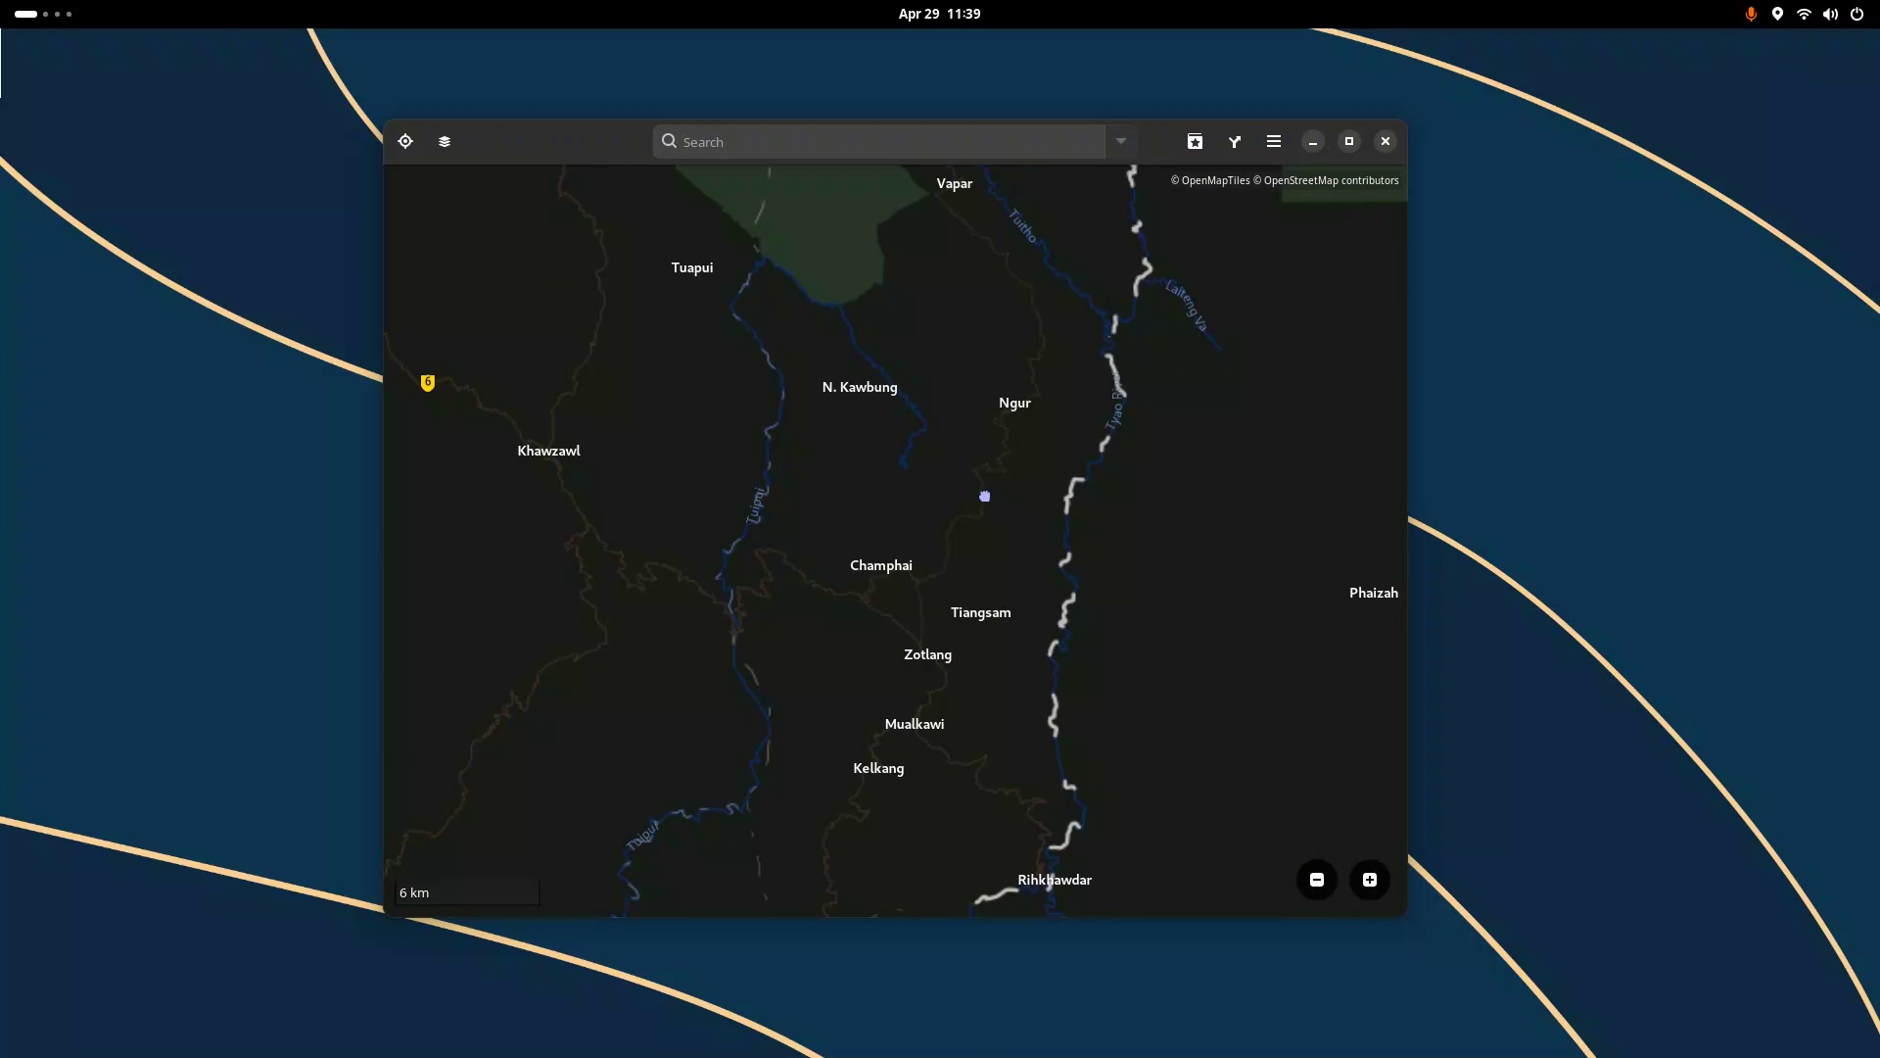
Toggle Dark Style in quick settings and pan east to Tonzang and Tedim
key(super+s)
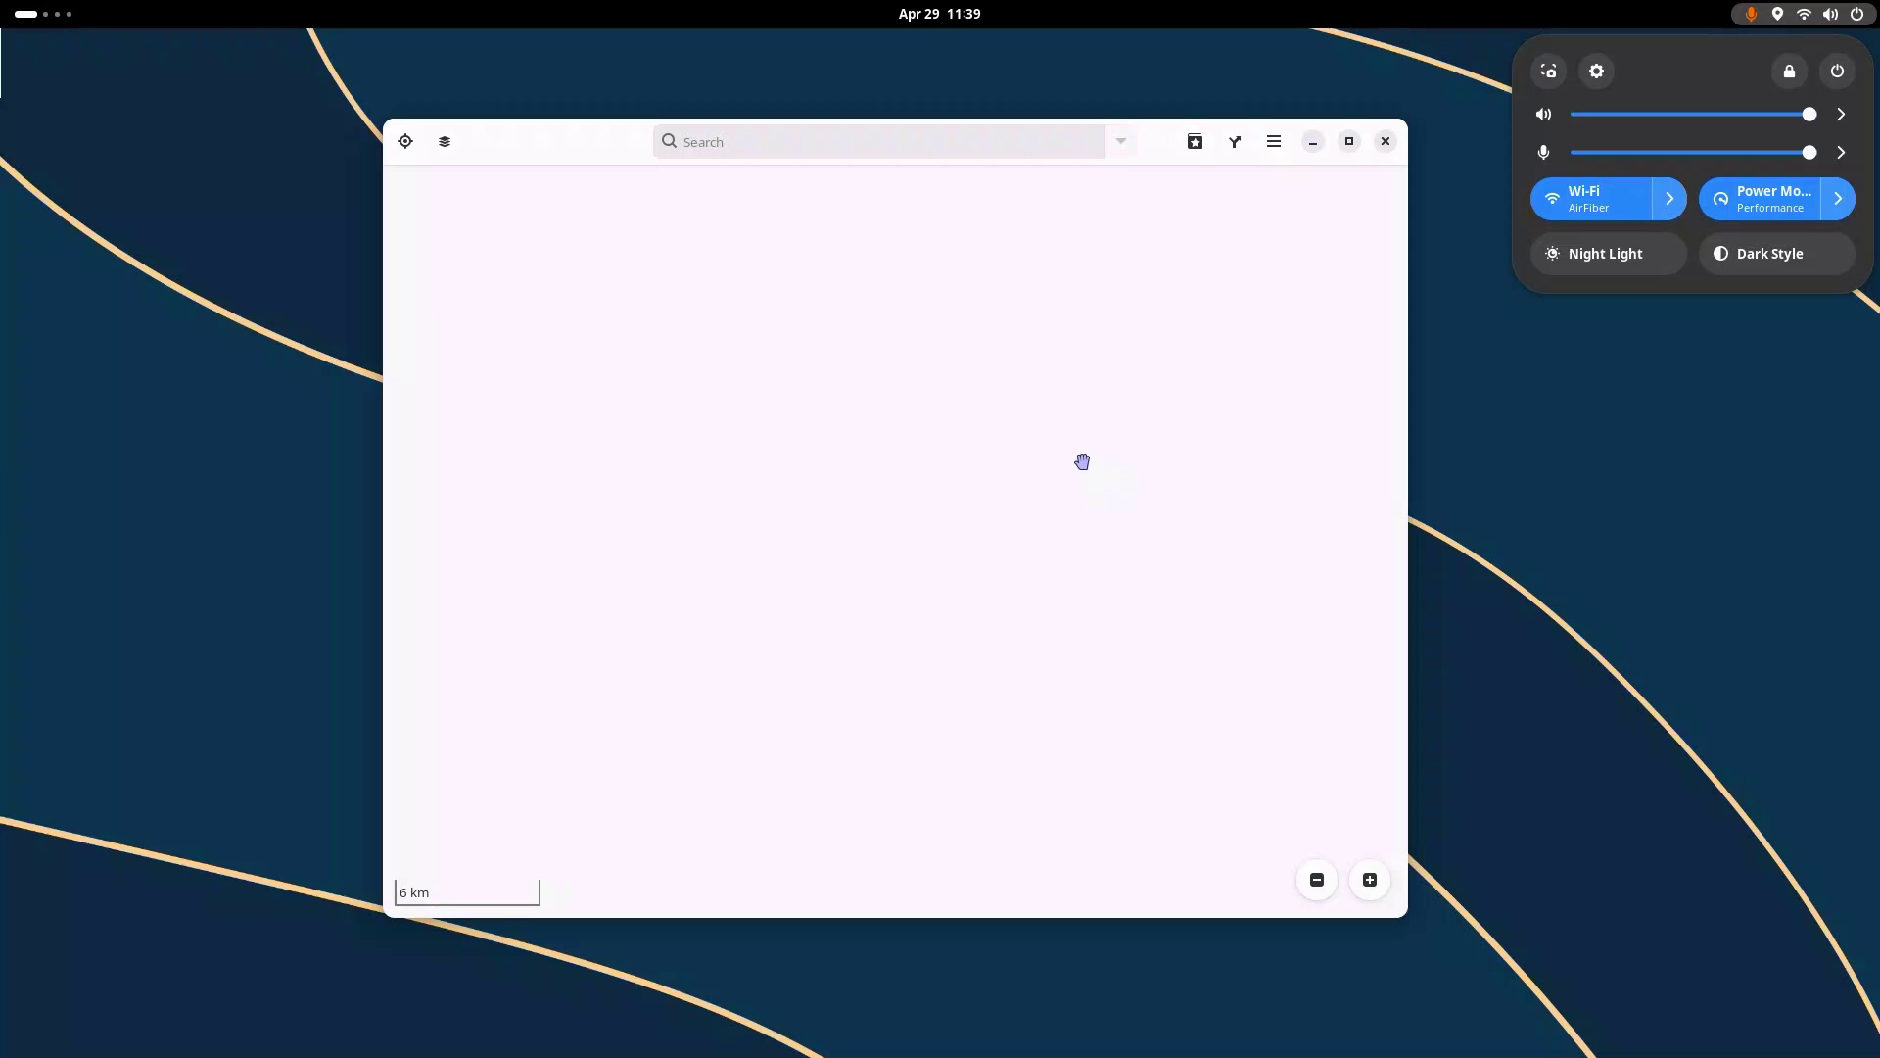
key(Escape)
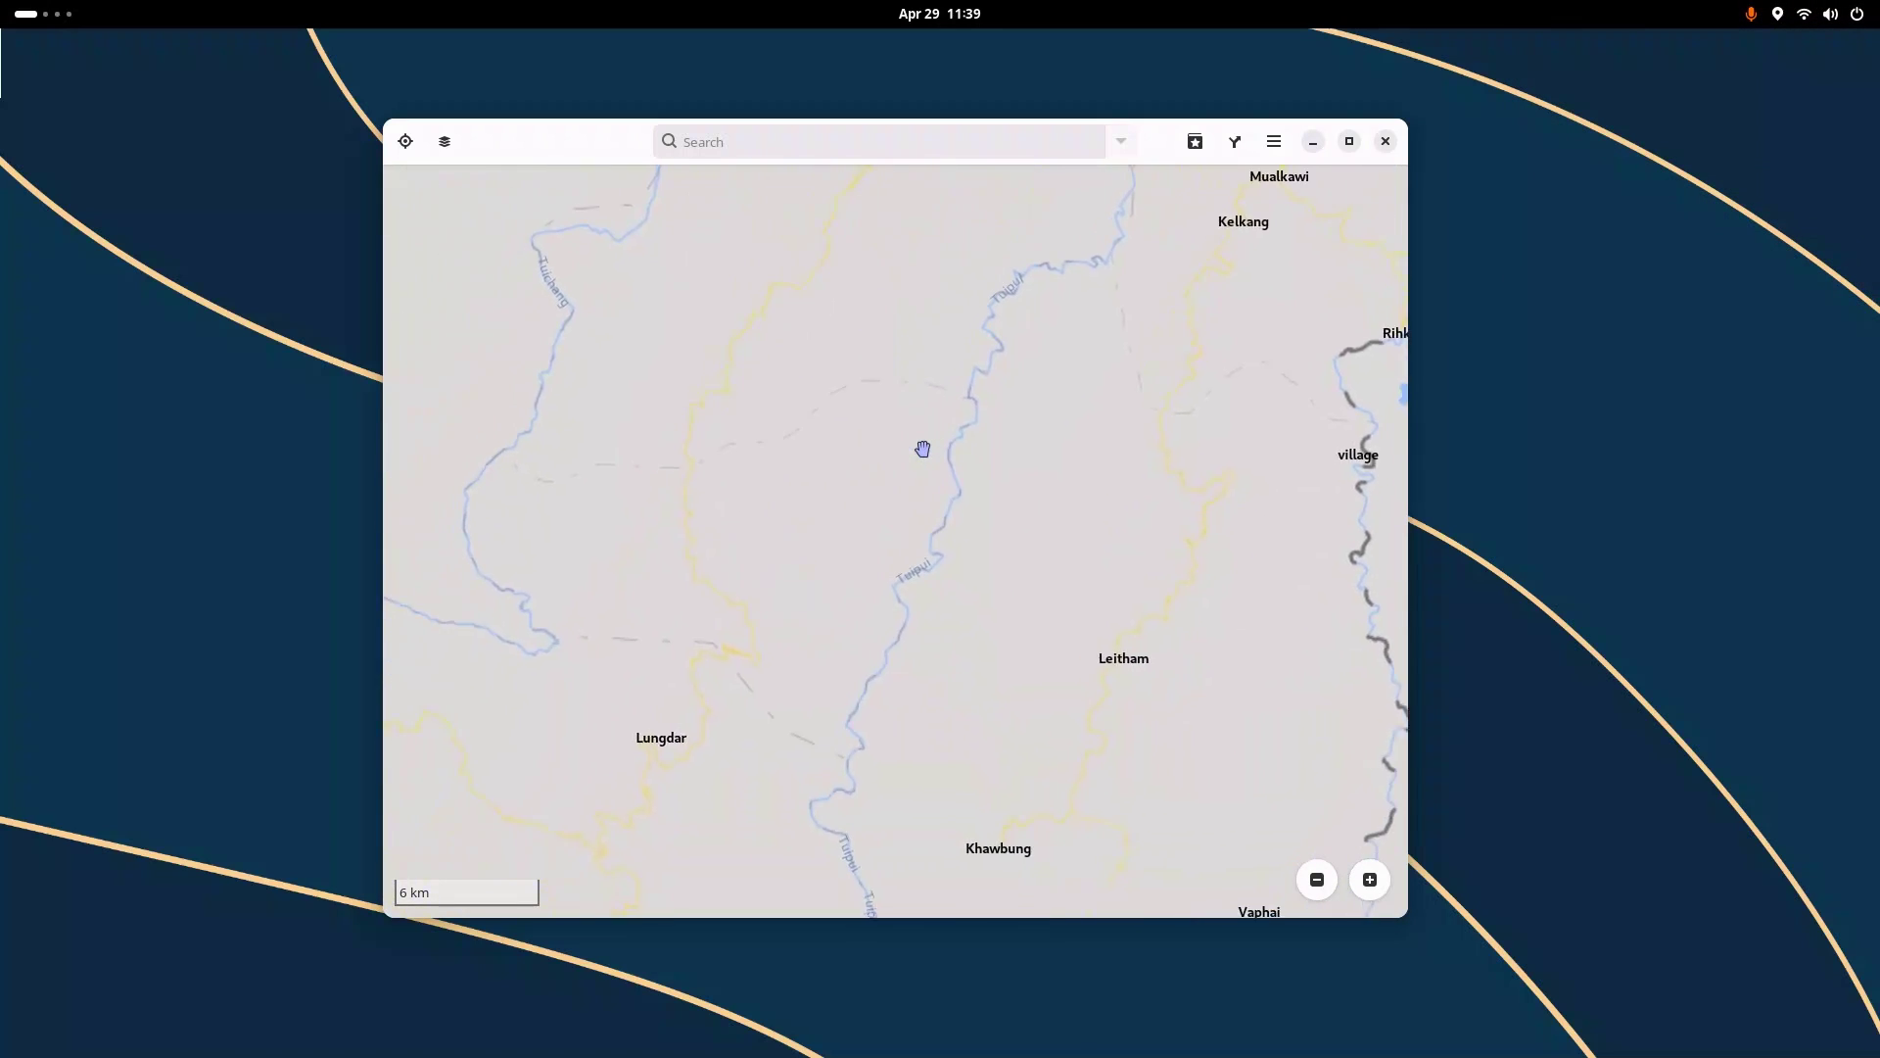
scroll(923, 445, down, 1)
drag(1127, 344, 894, 496)
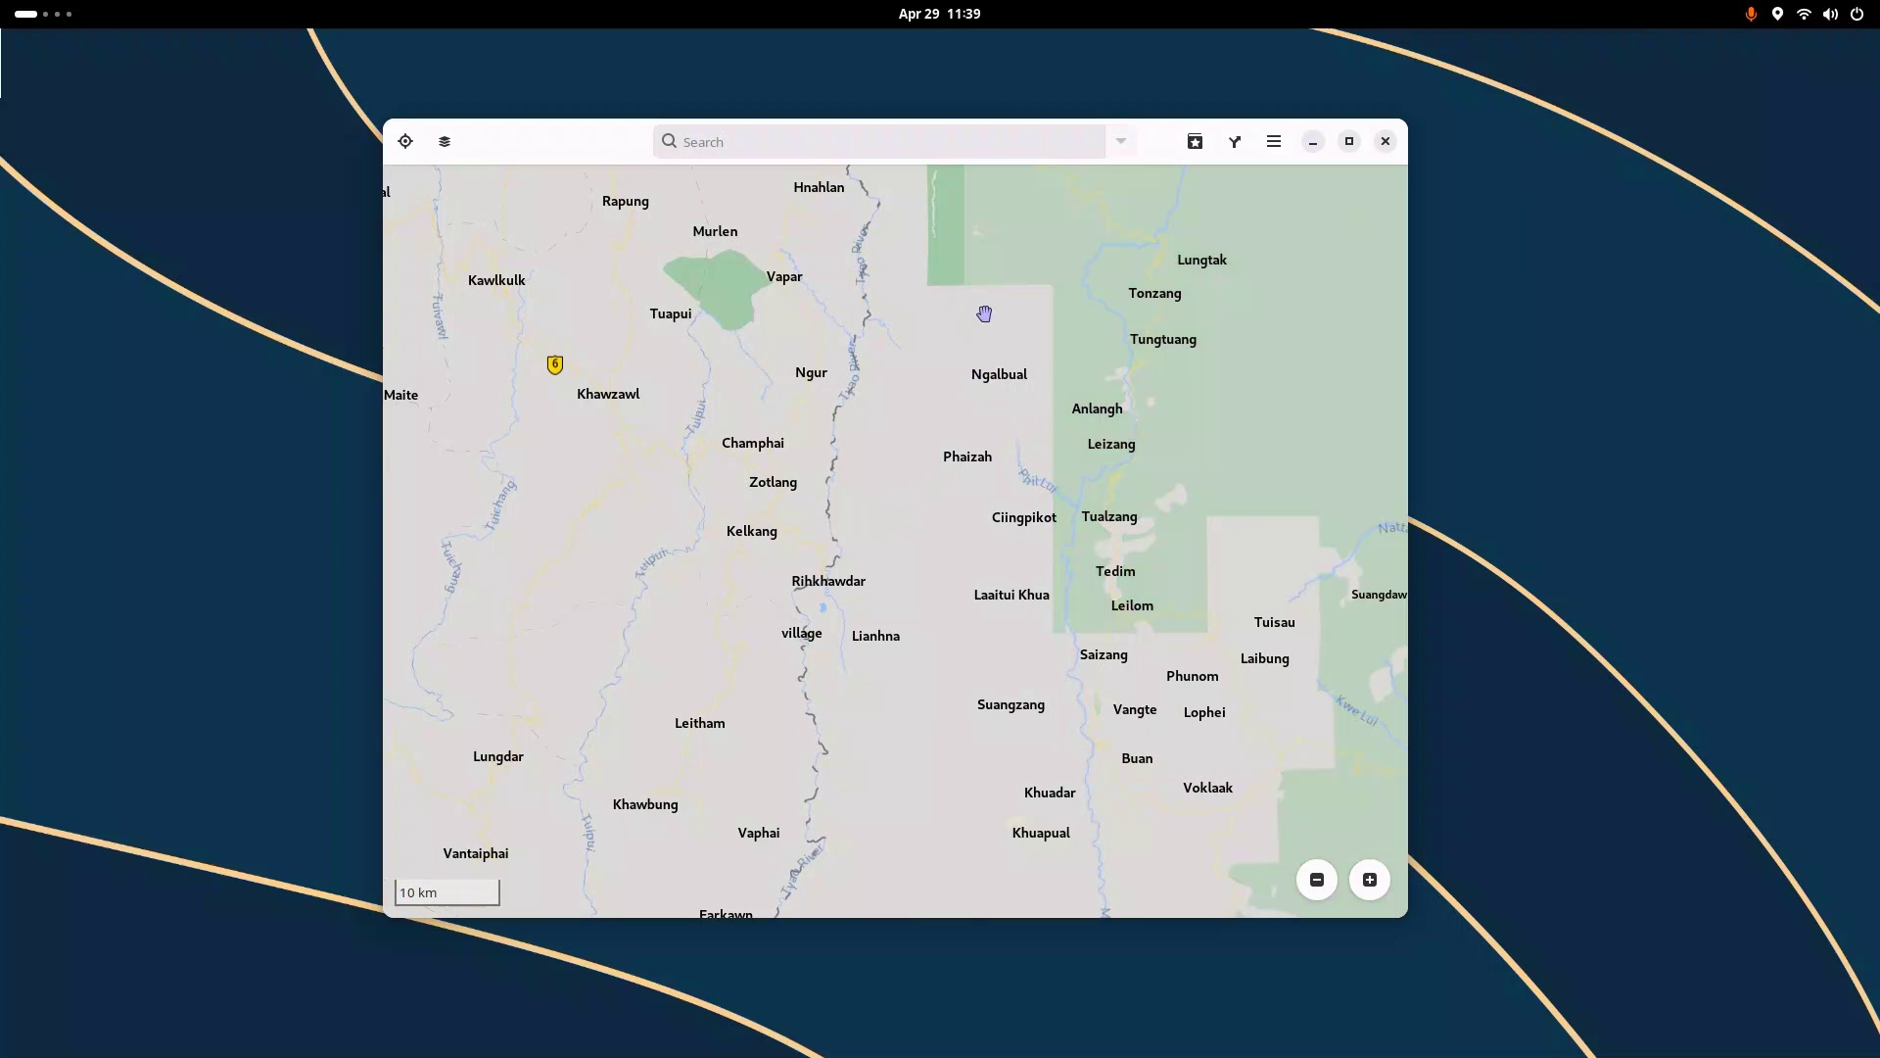
drag(1064, 362, 723, 450)
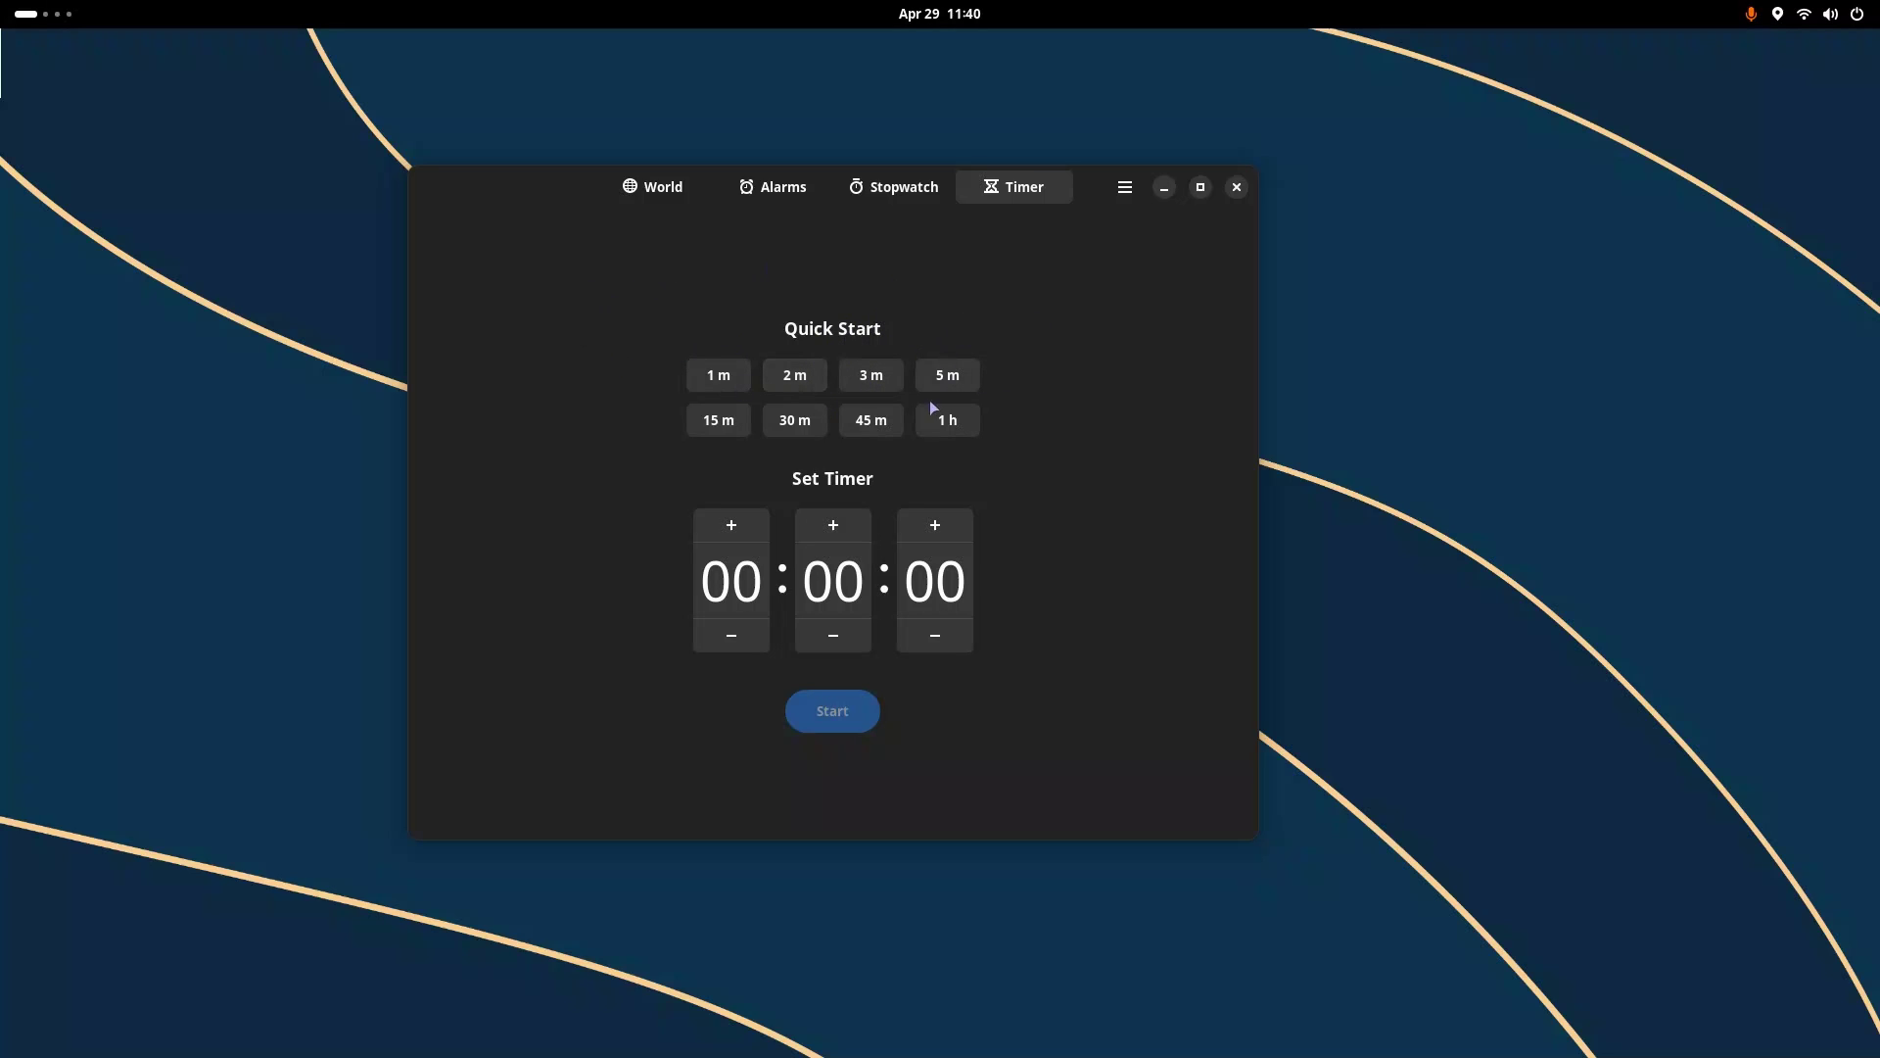
Start the 3 m Quick Start preset on the Clocks Timer page
click(871, 384)
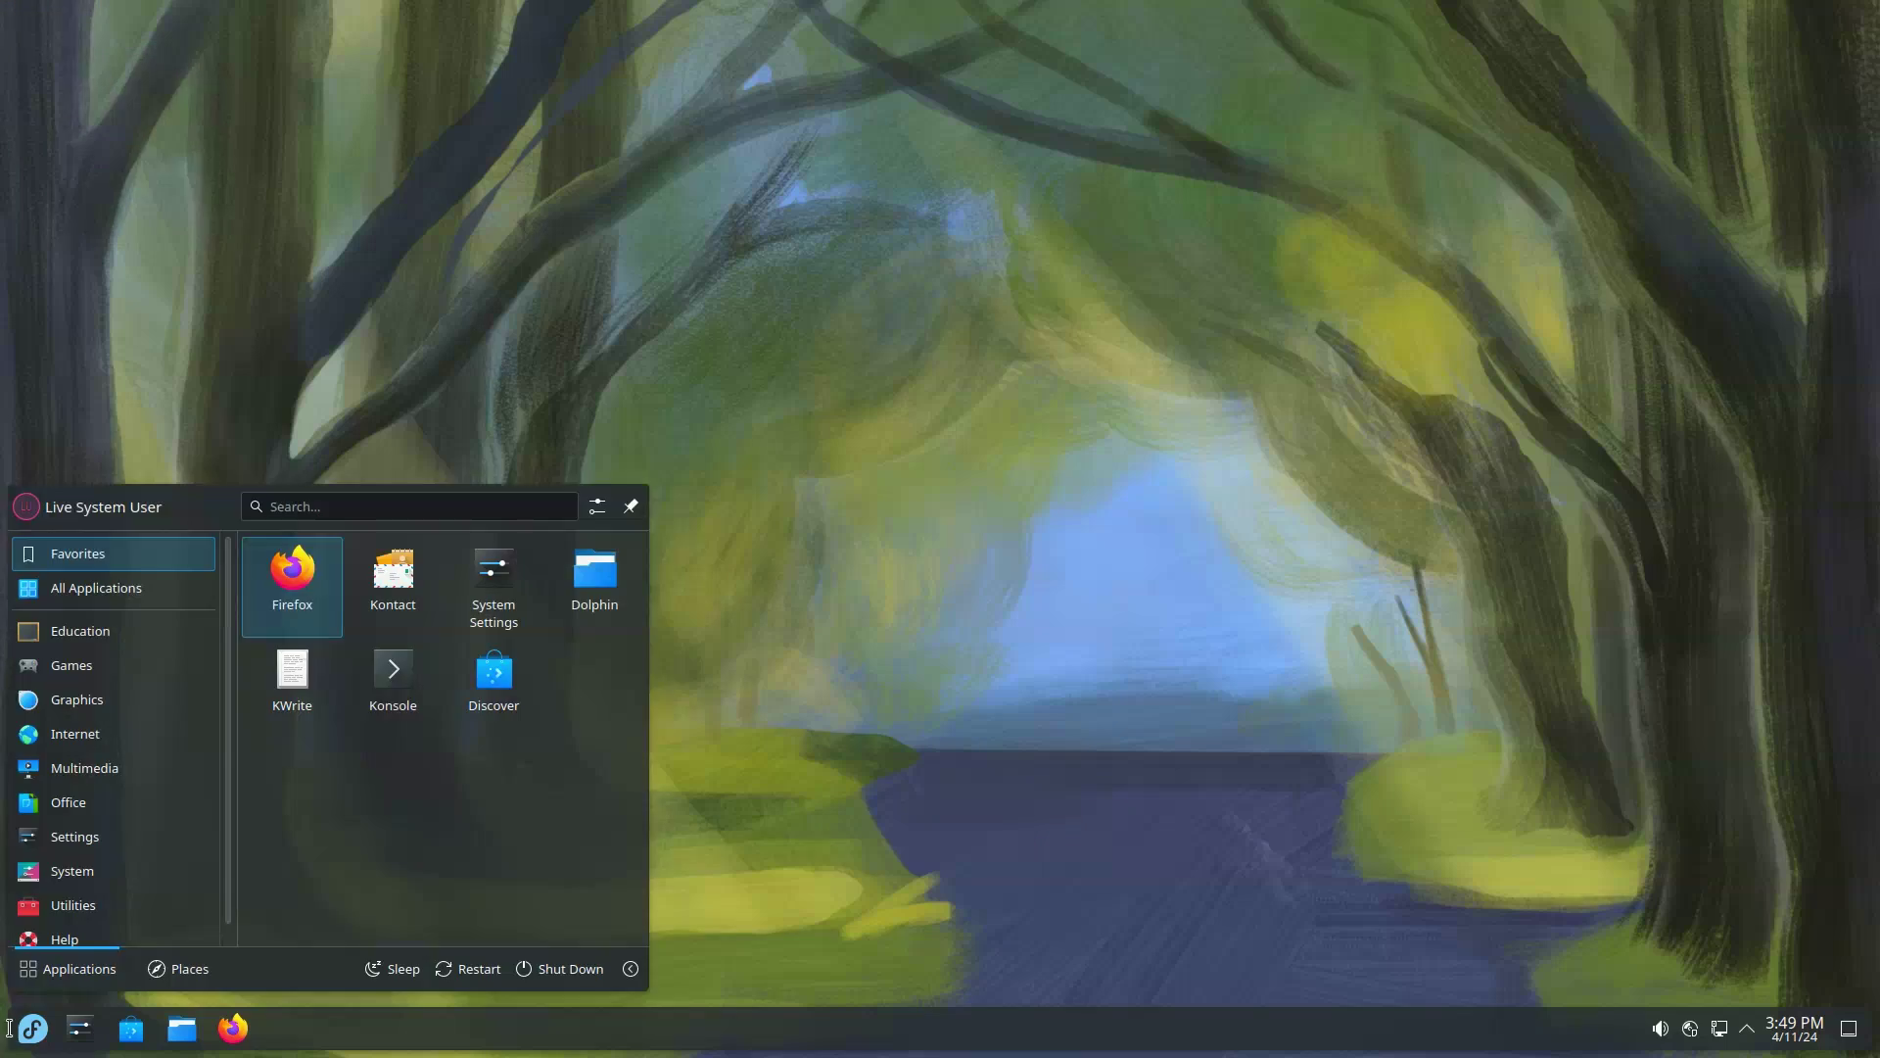
Browse and close the launcher and status popup, then launch Dolphin from the taskbar
click(1085, 638)
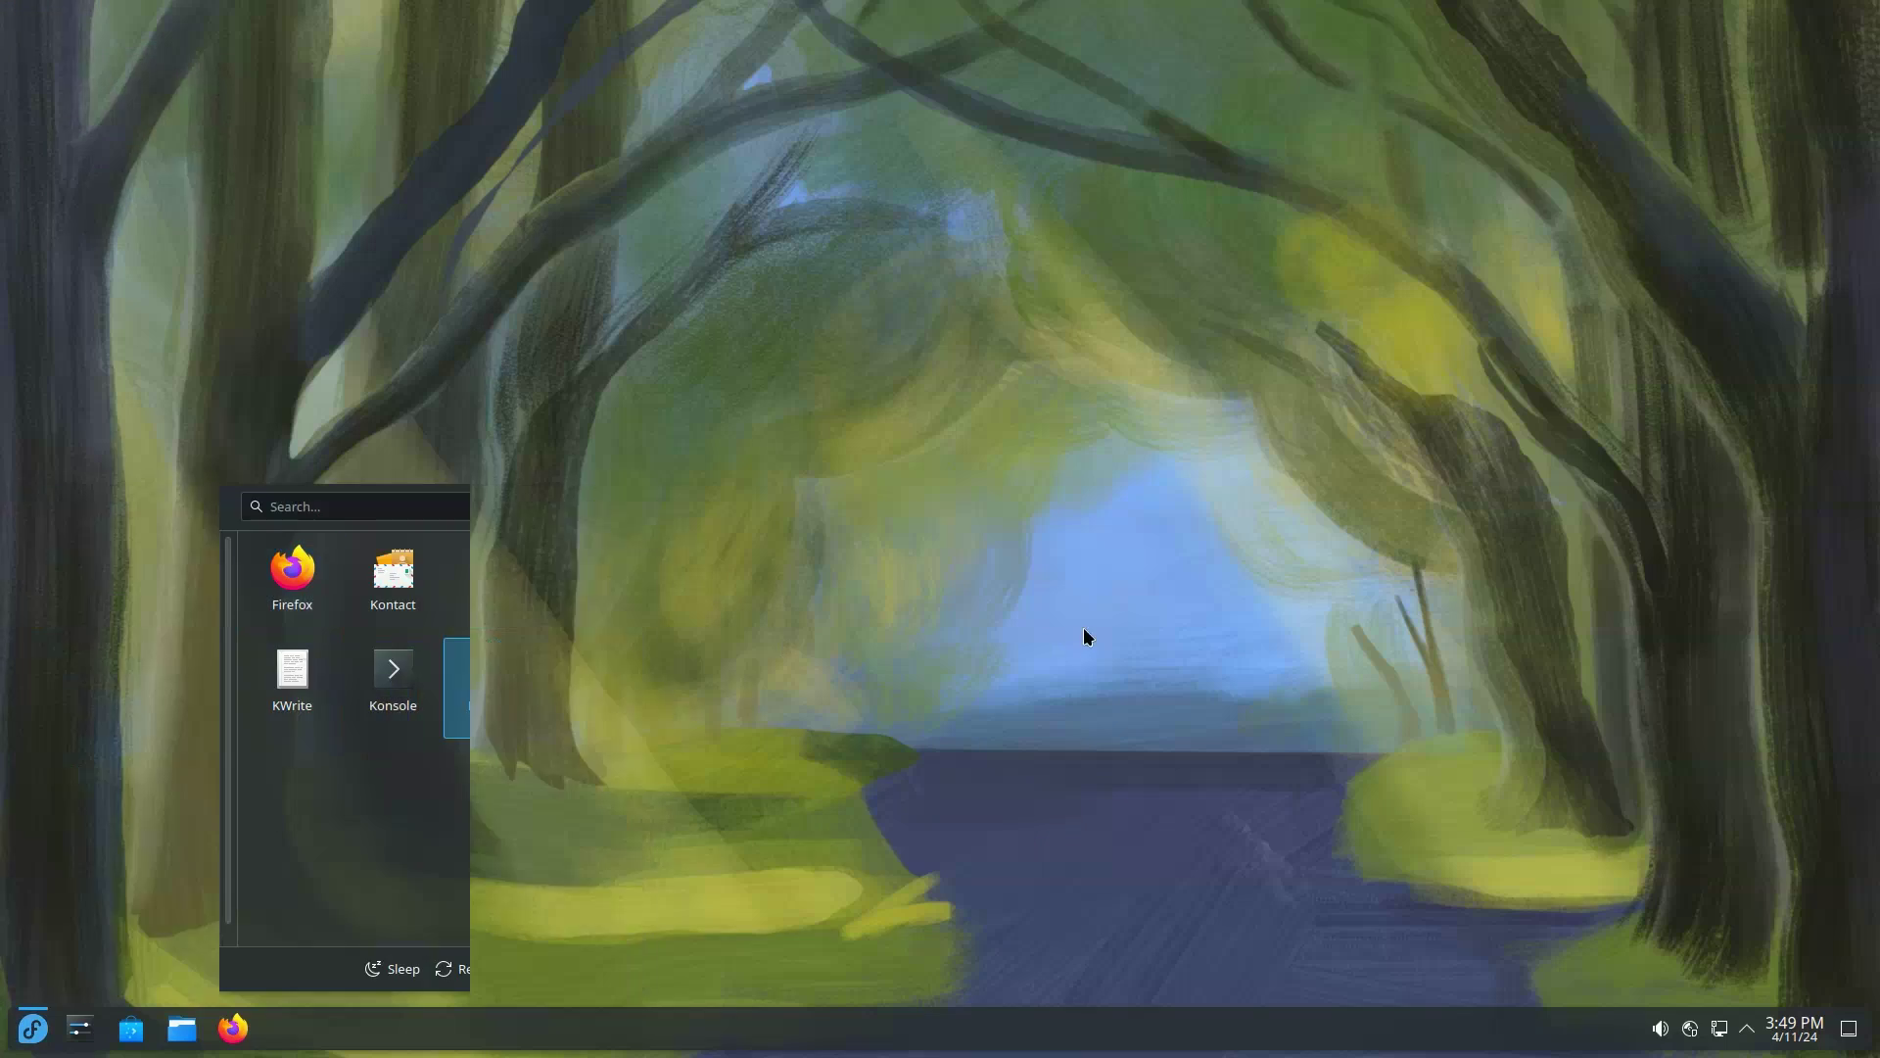
click(37, 1031)
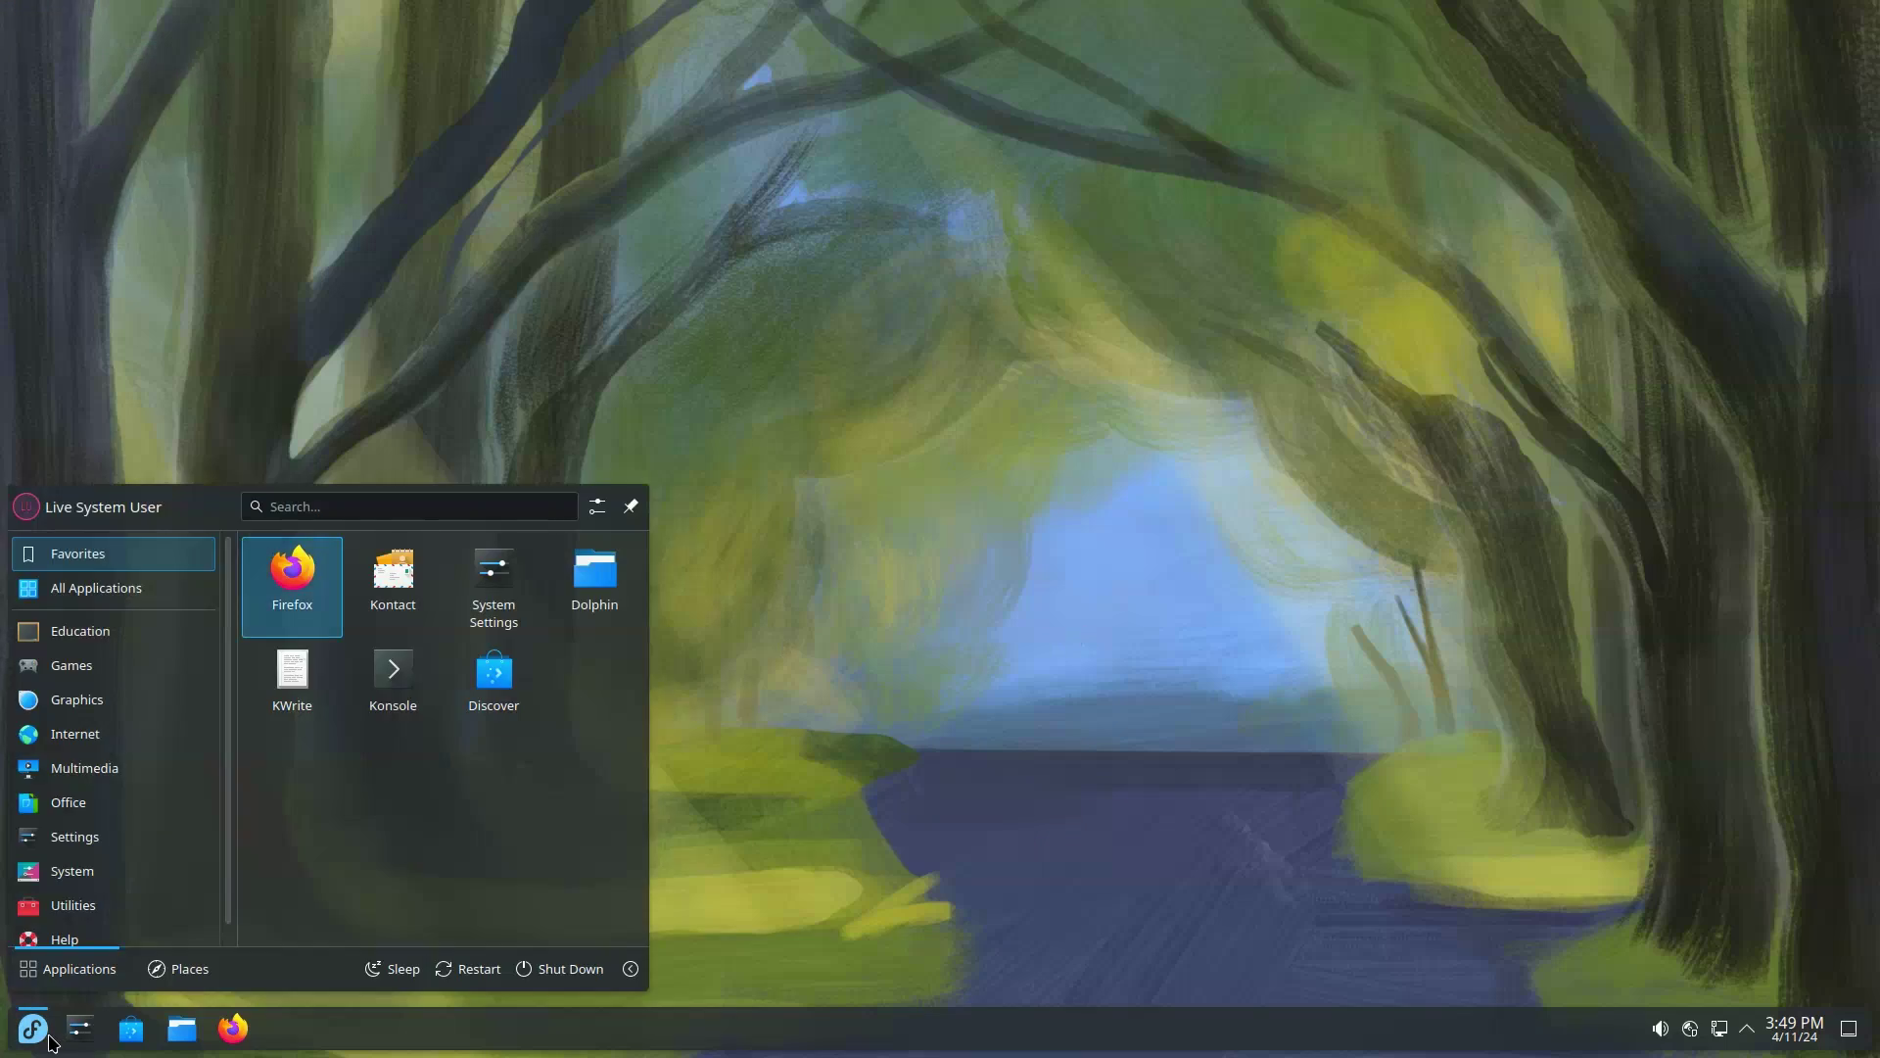
click(924, 720)
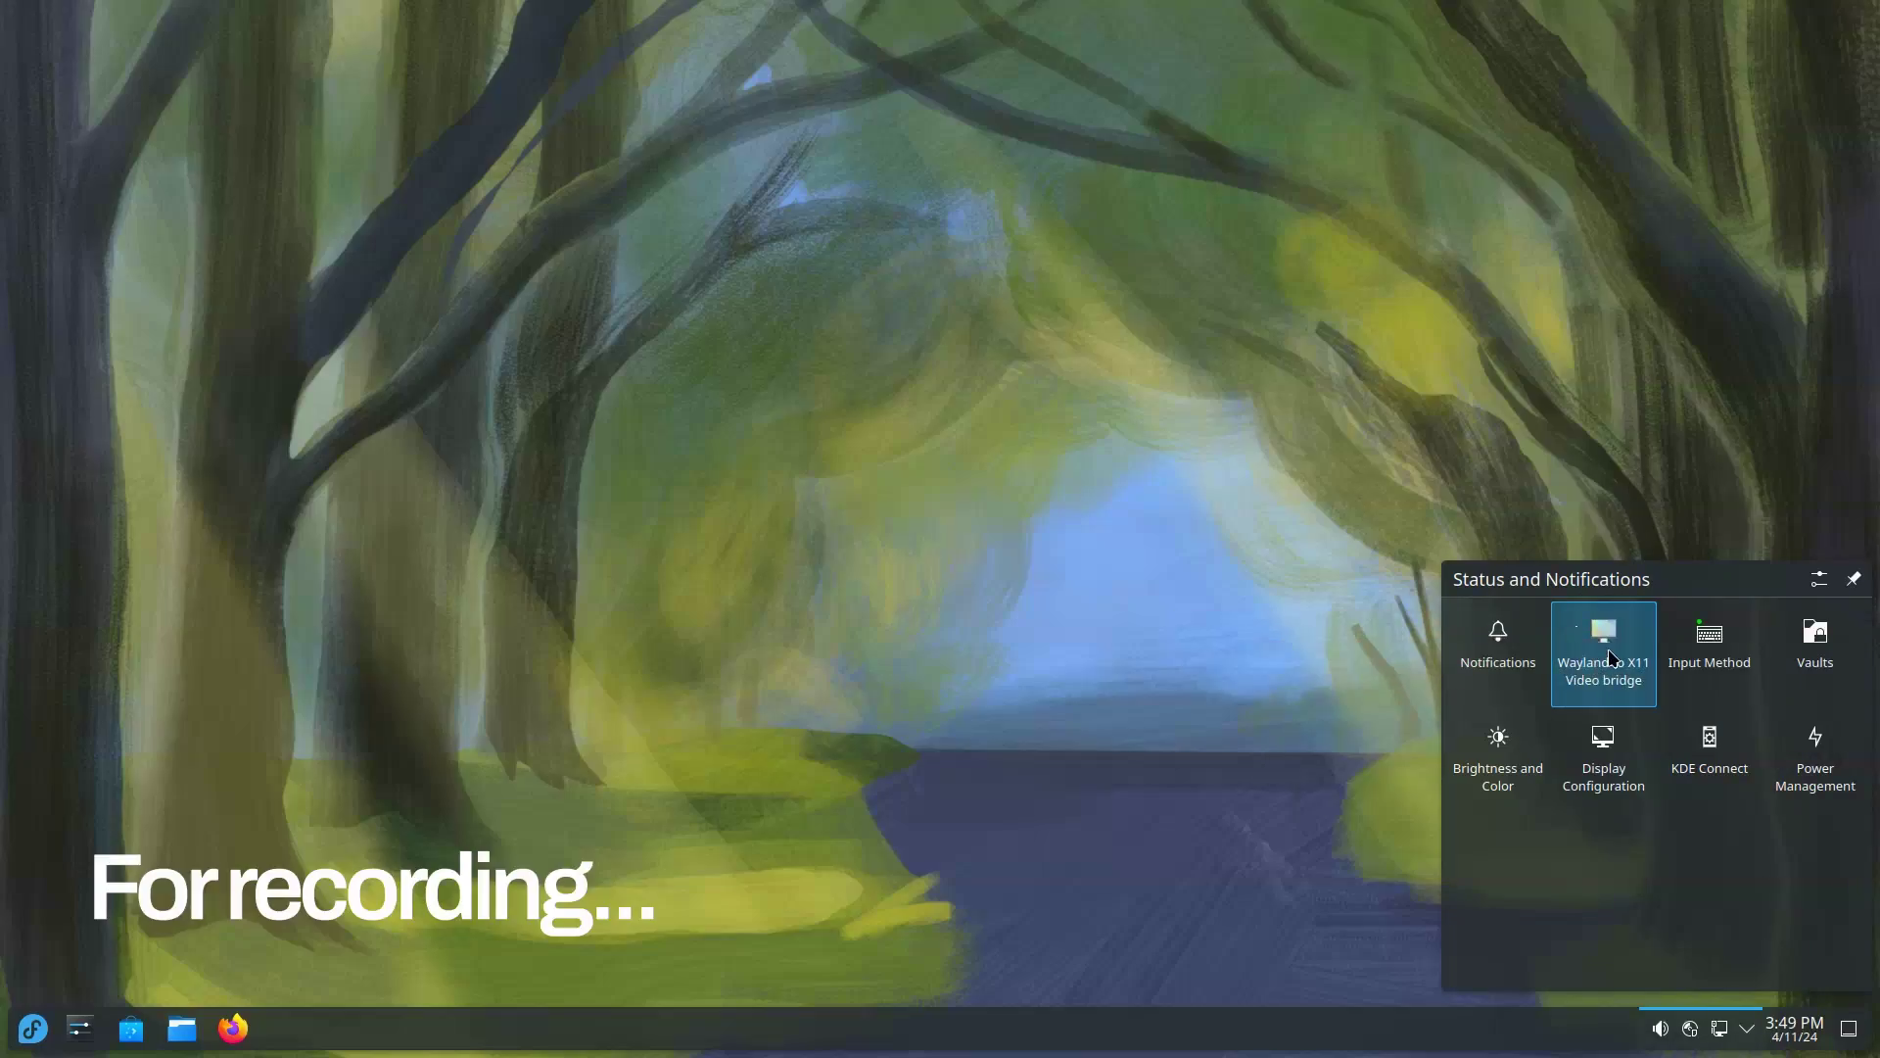
click(830, 477)
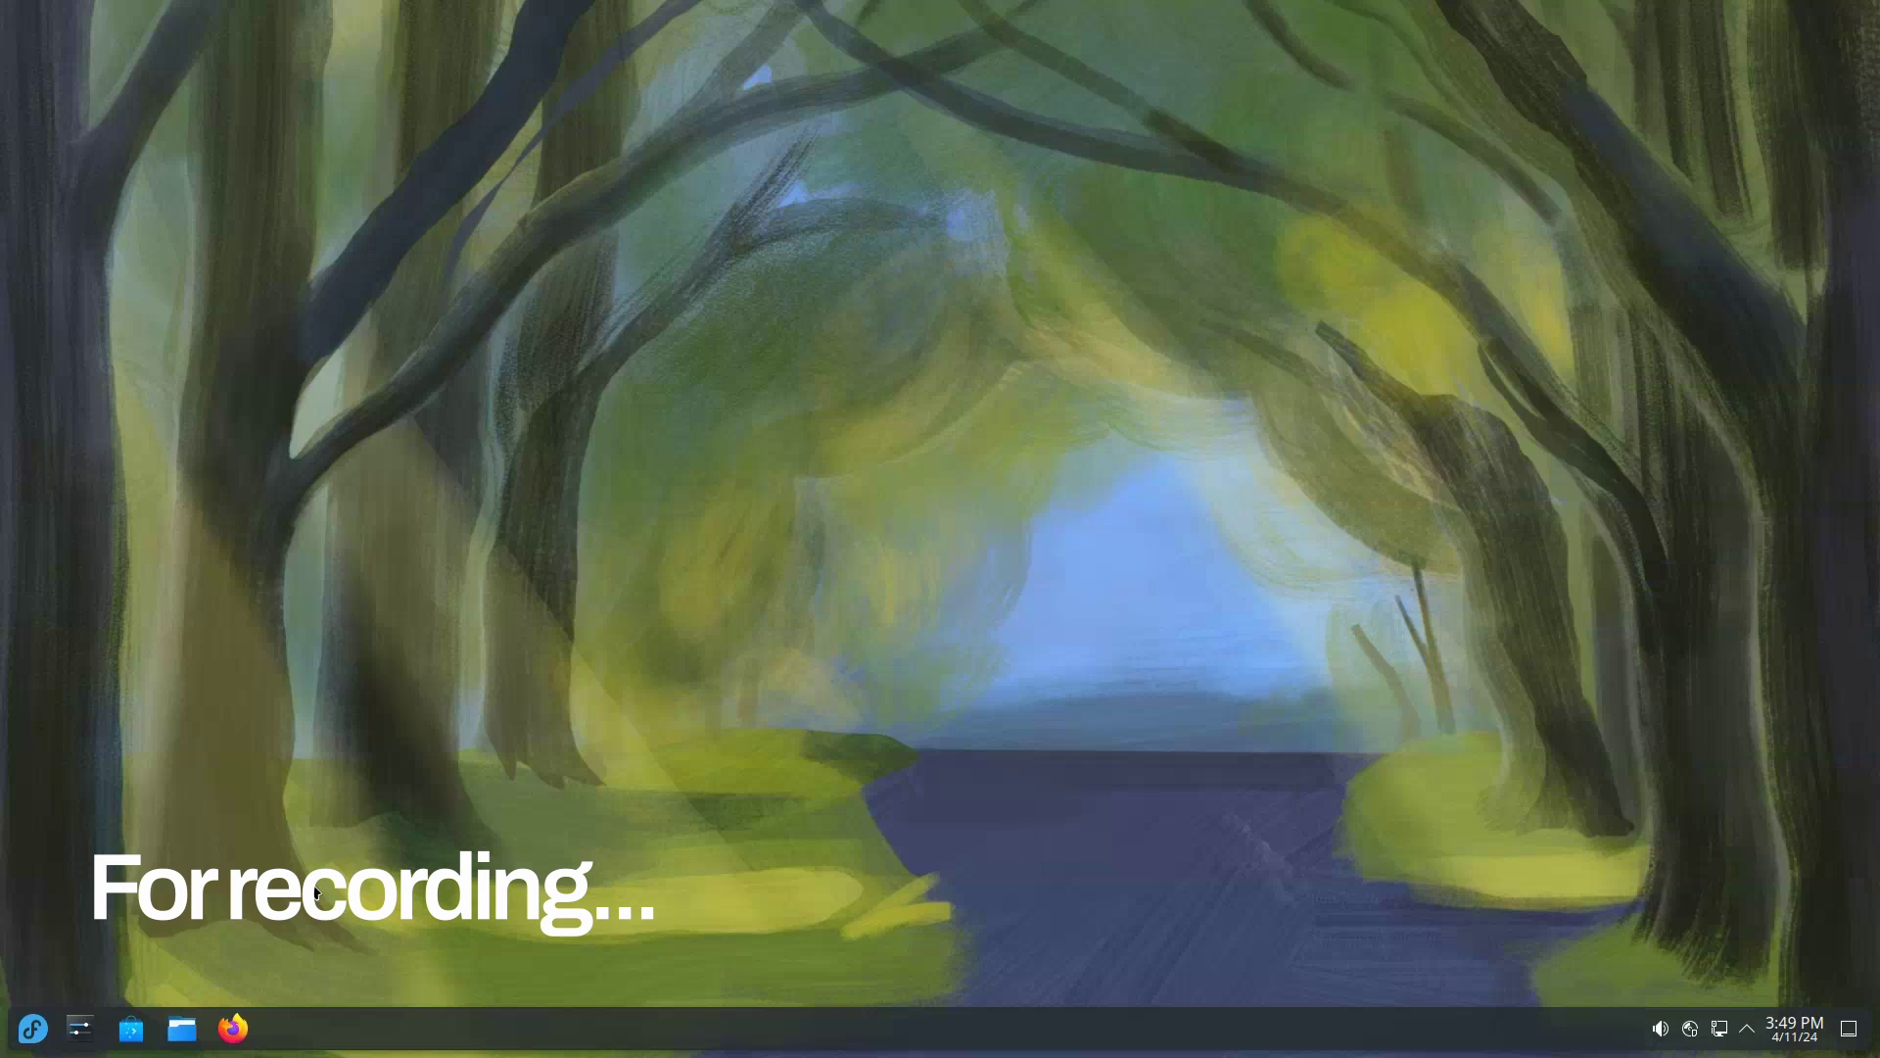
click(182, 1029)
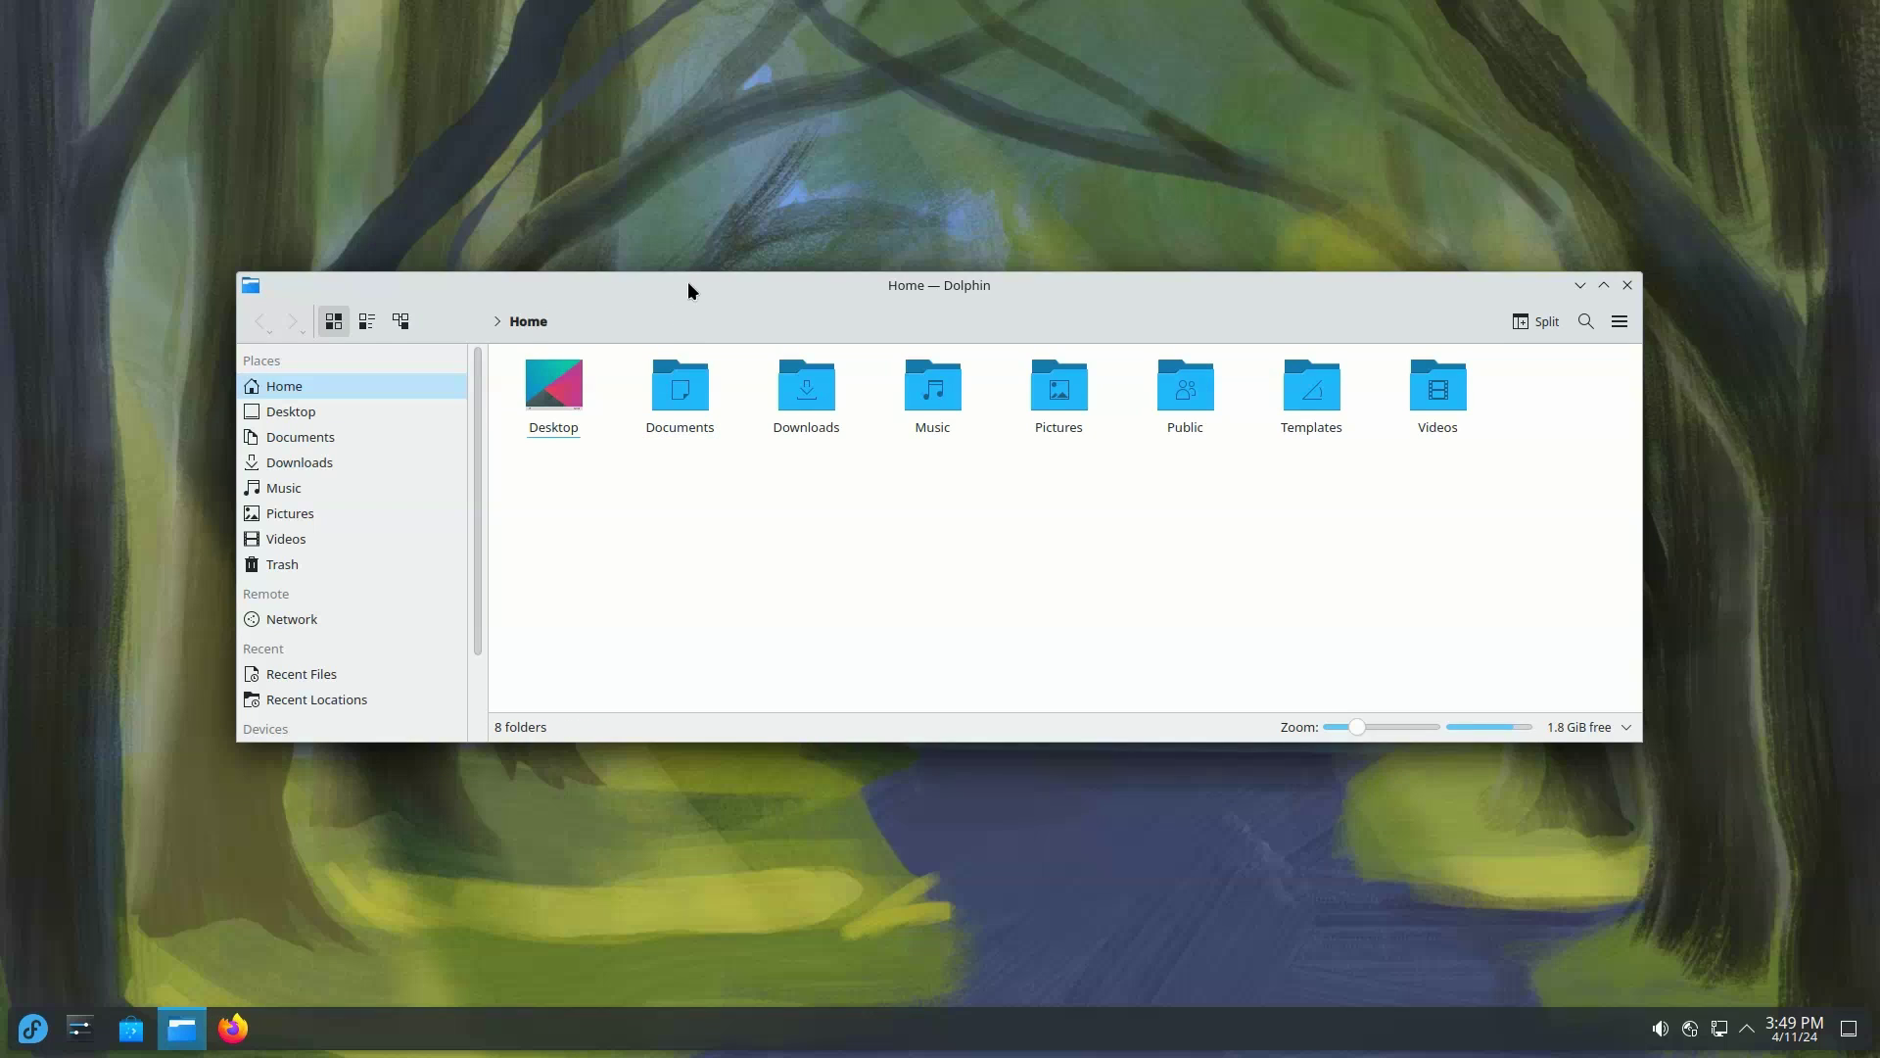
Move the Dolphin window, maximize it, then restore its smaller size
drag(688, 280, 601, 431)
double_click(600, 432)
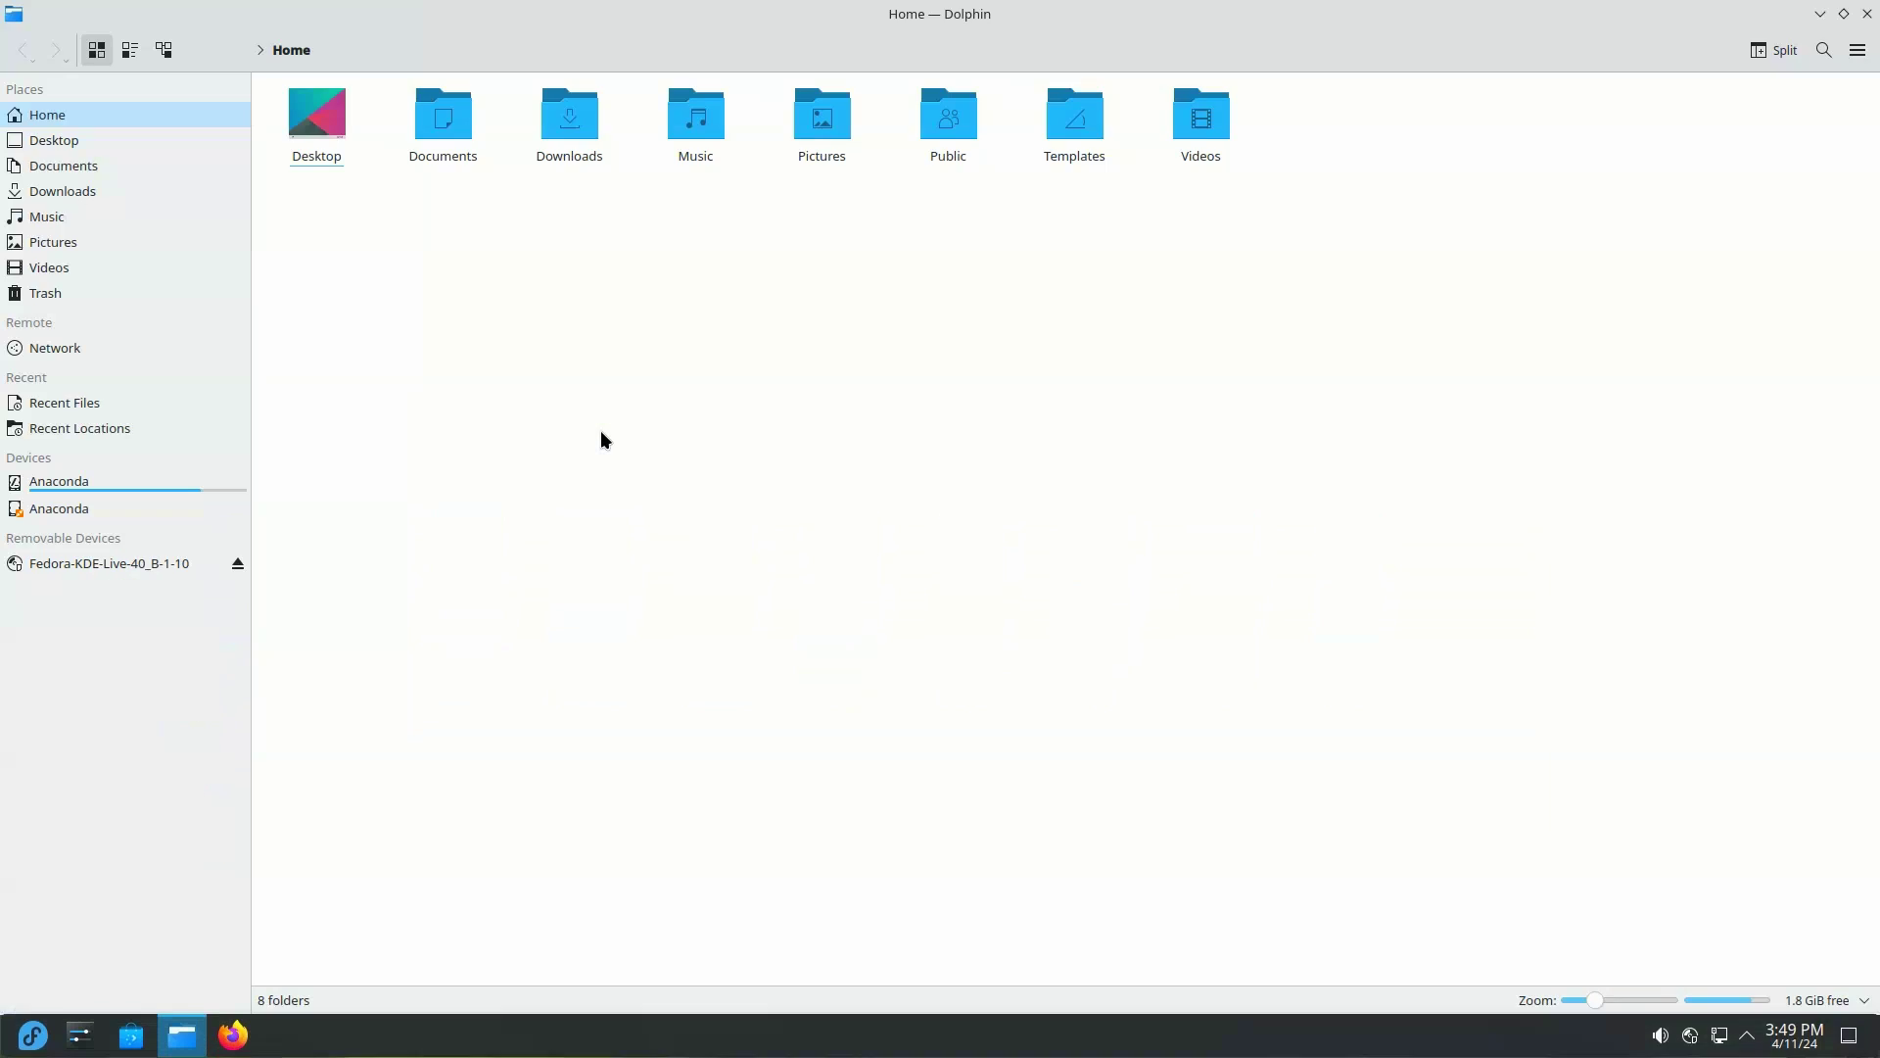
double_click(611, 14)
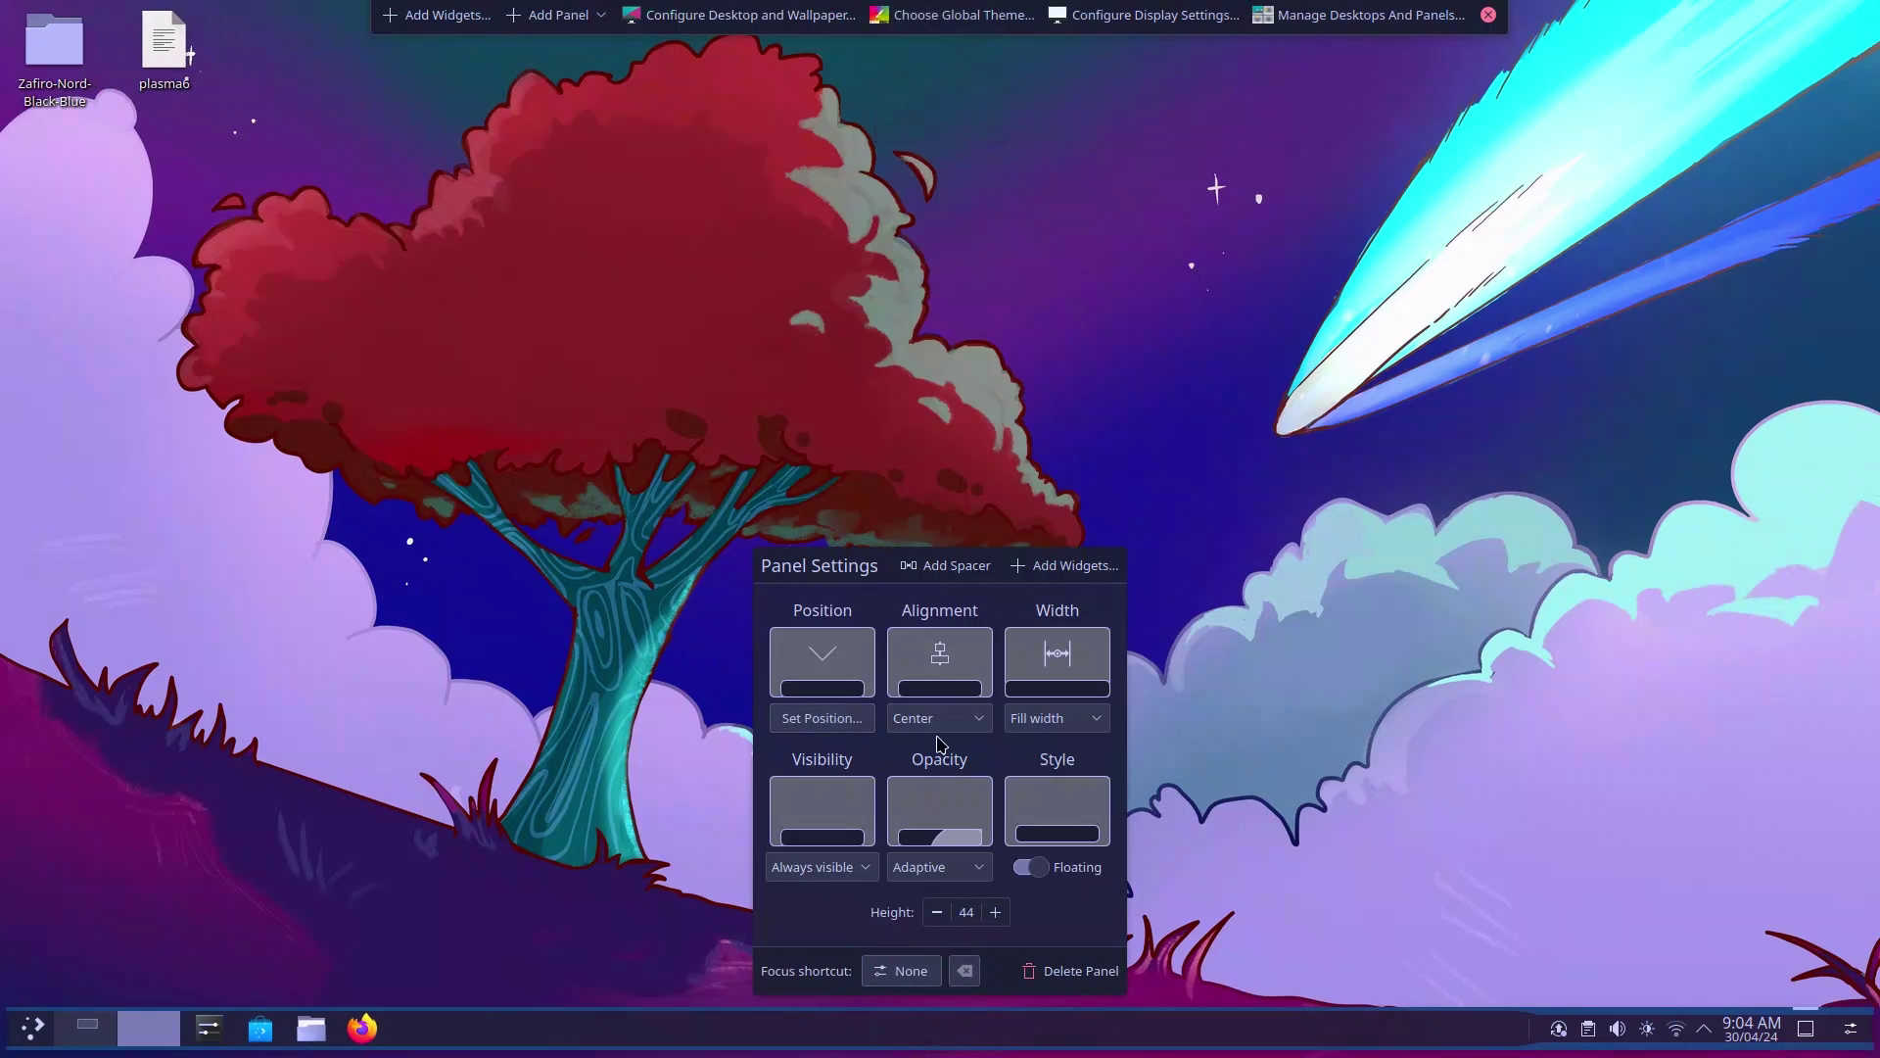
Set the panel Alignment to Left, then Right, and bring Quick Settings forward
click(935, 717)
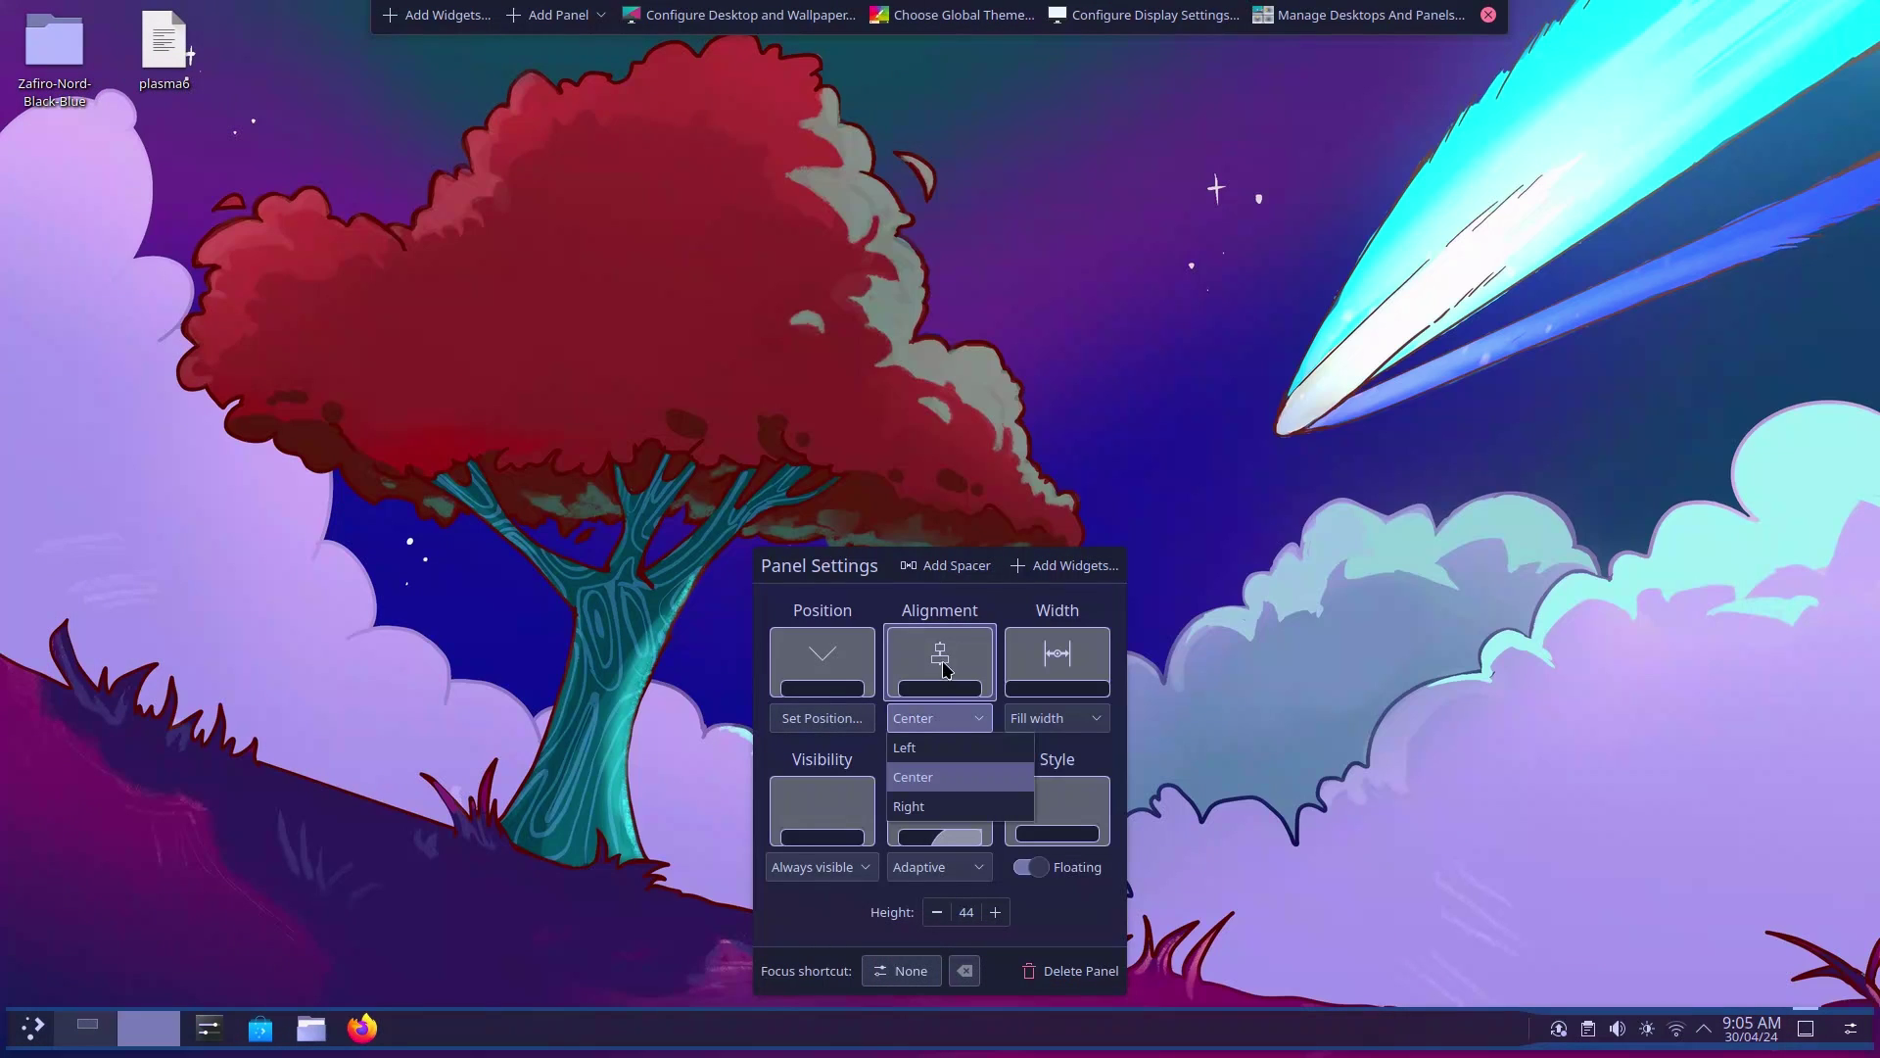
click(939, 747)
click(937, 717)
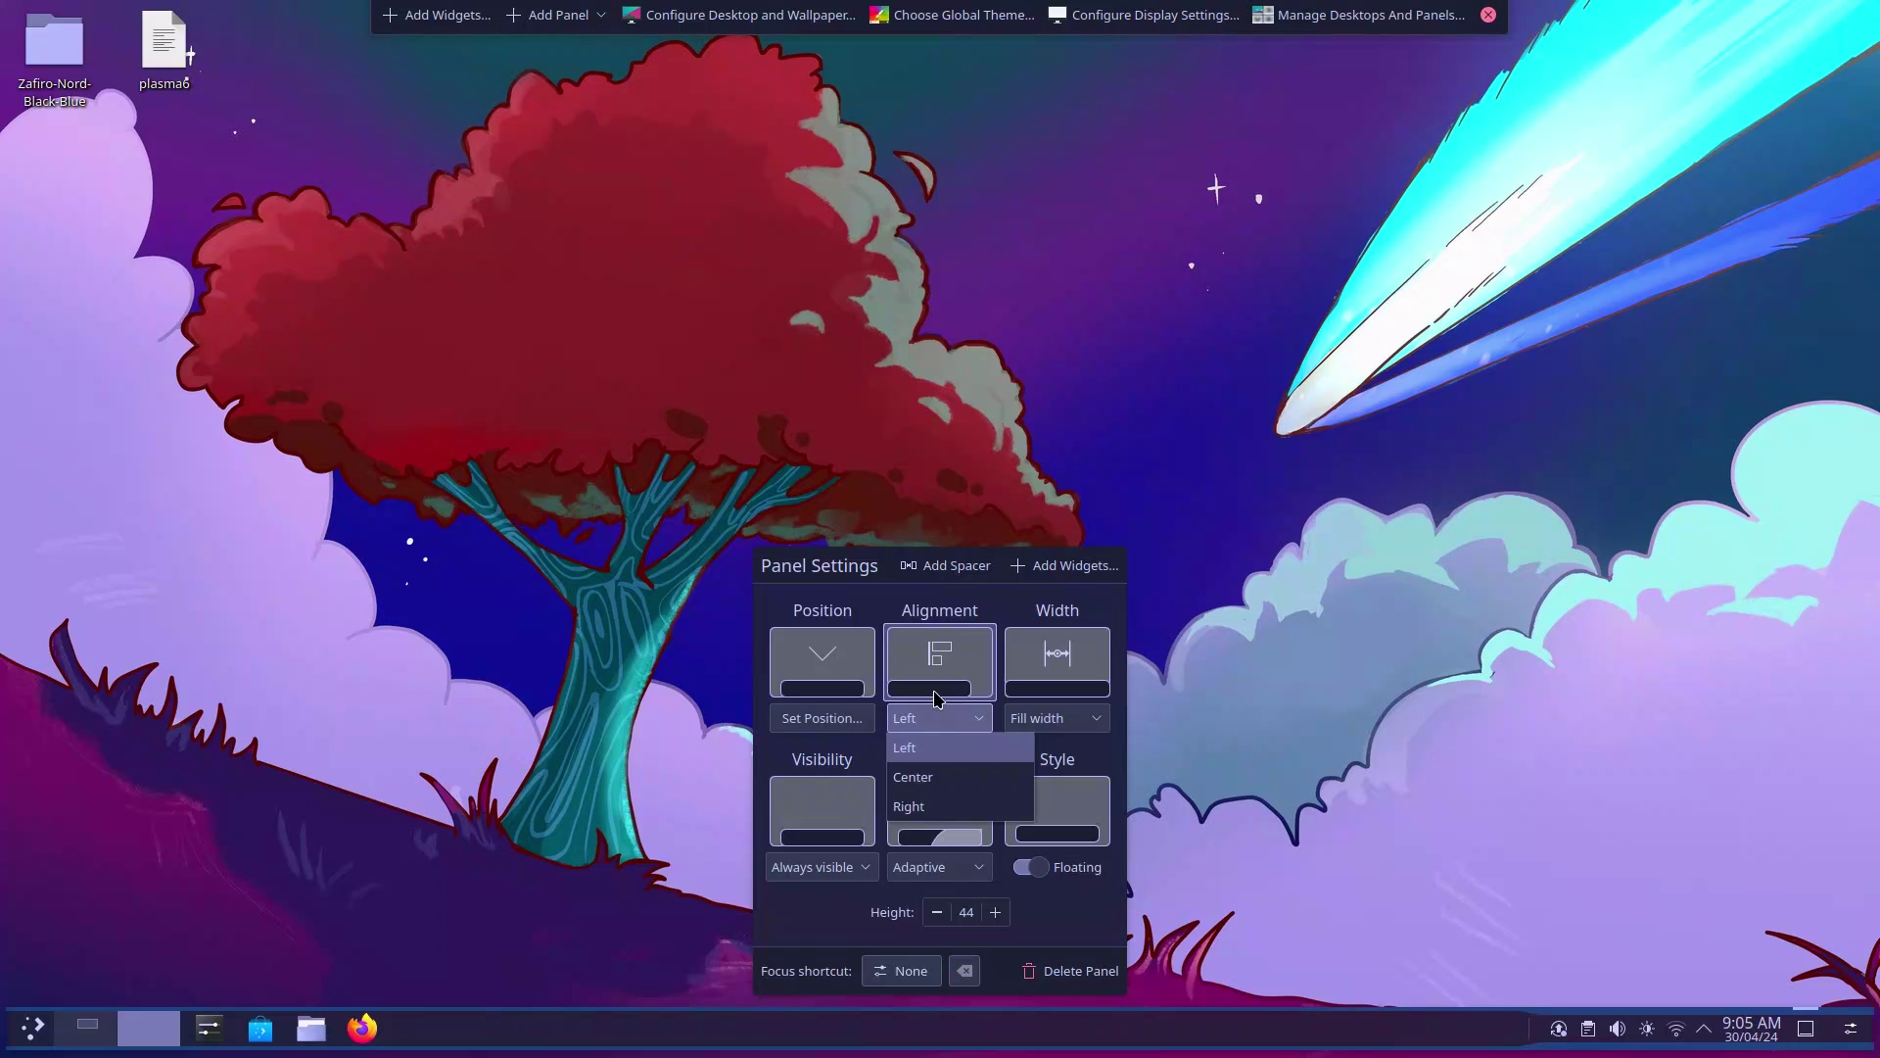
click(942, 806)
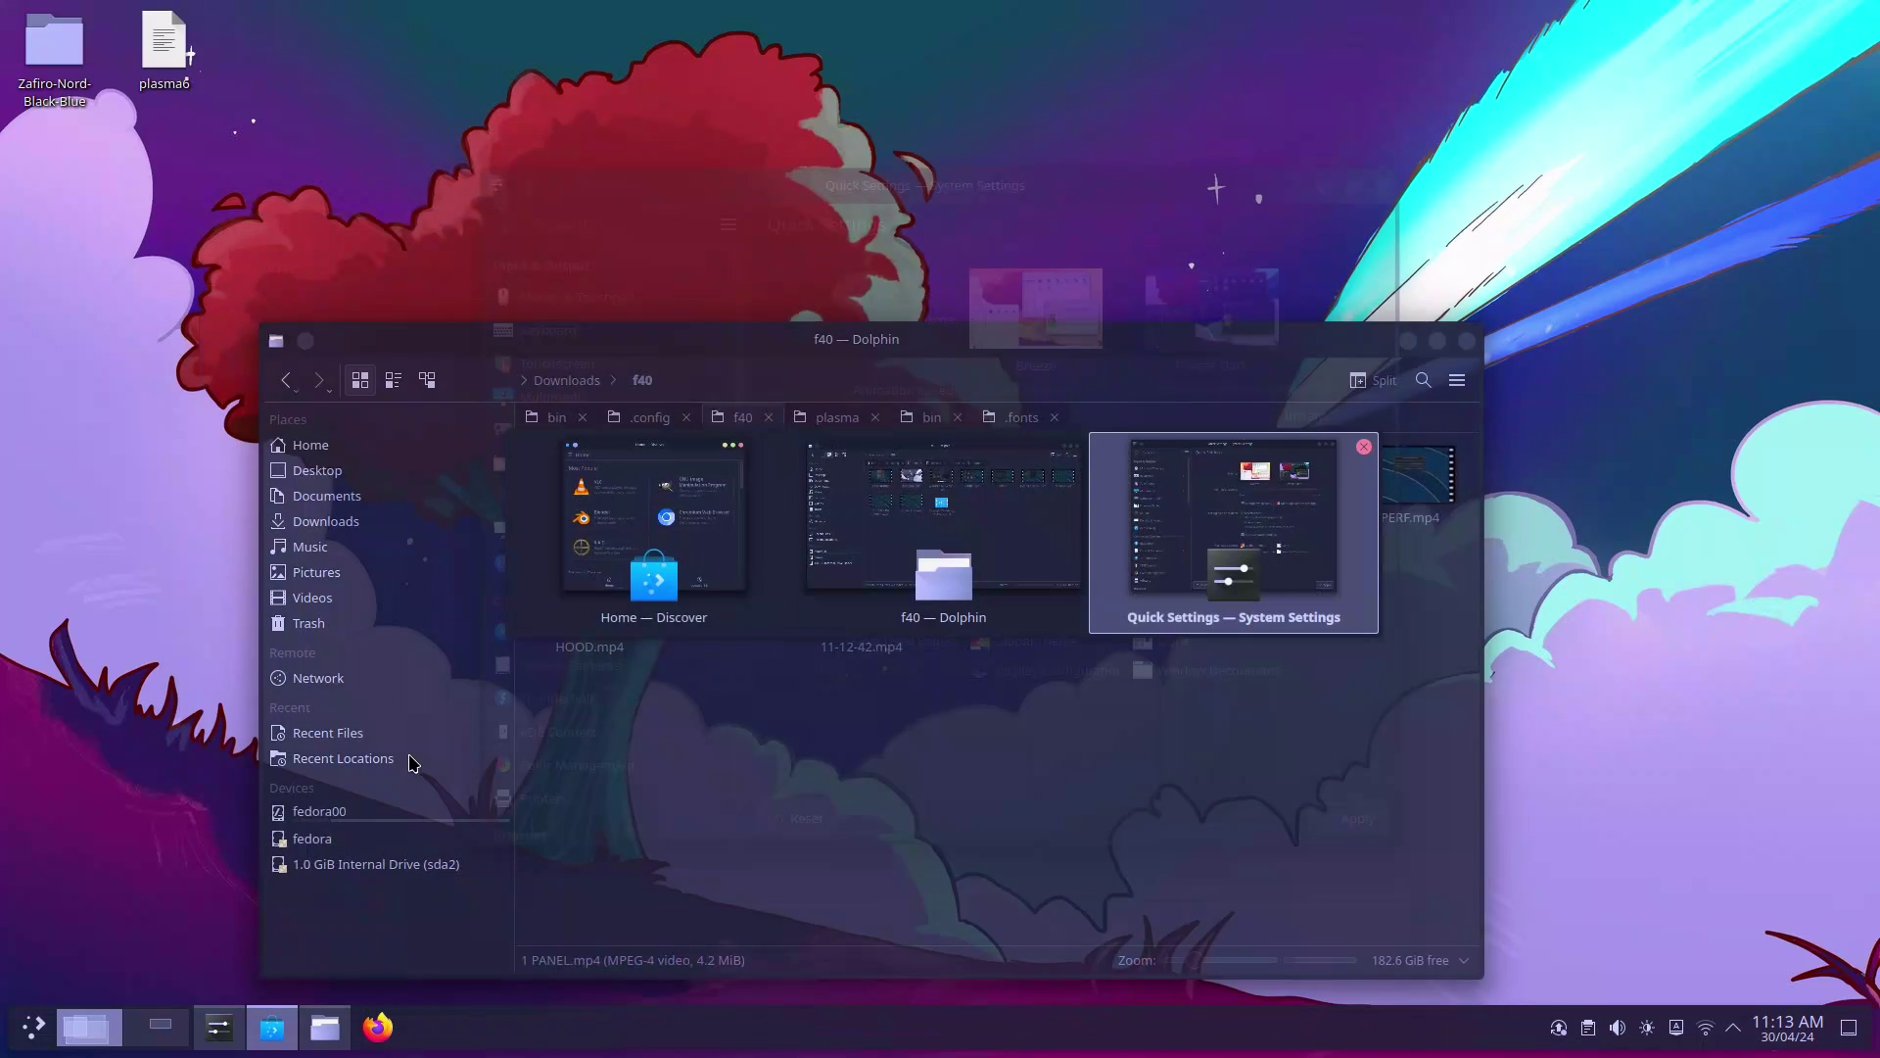
key(alt+Tab)
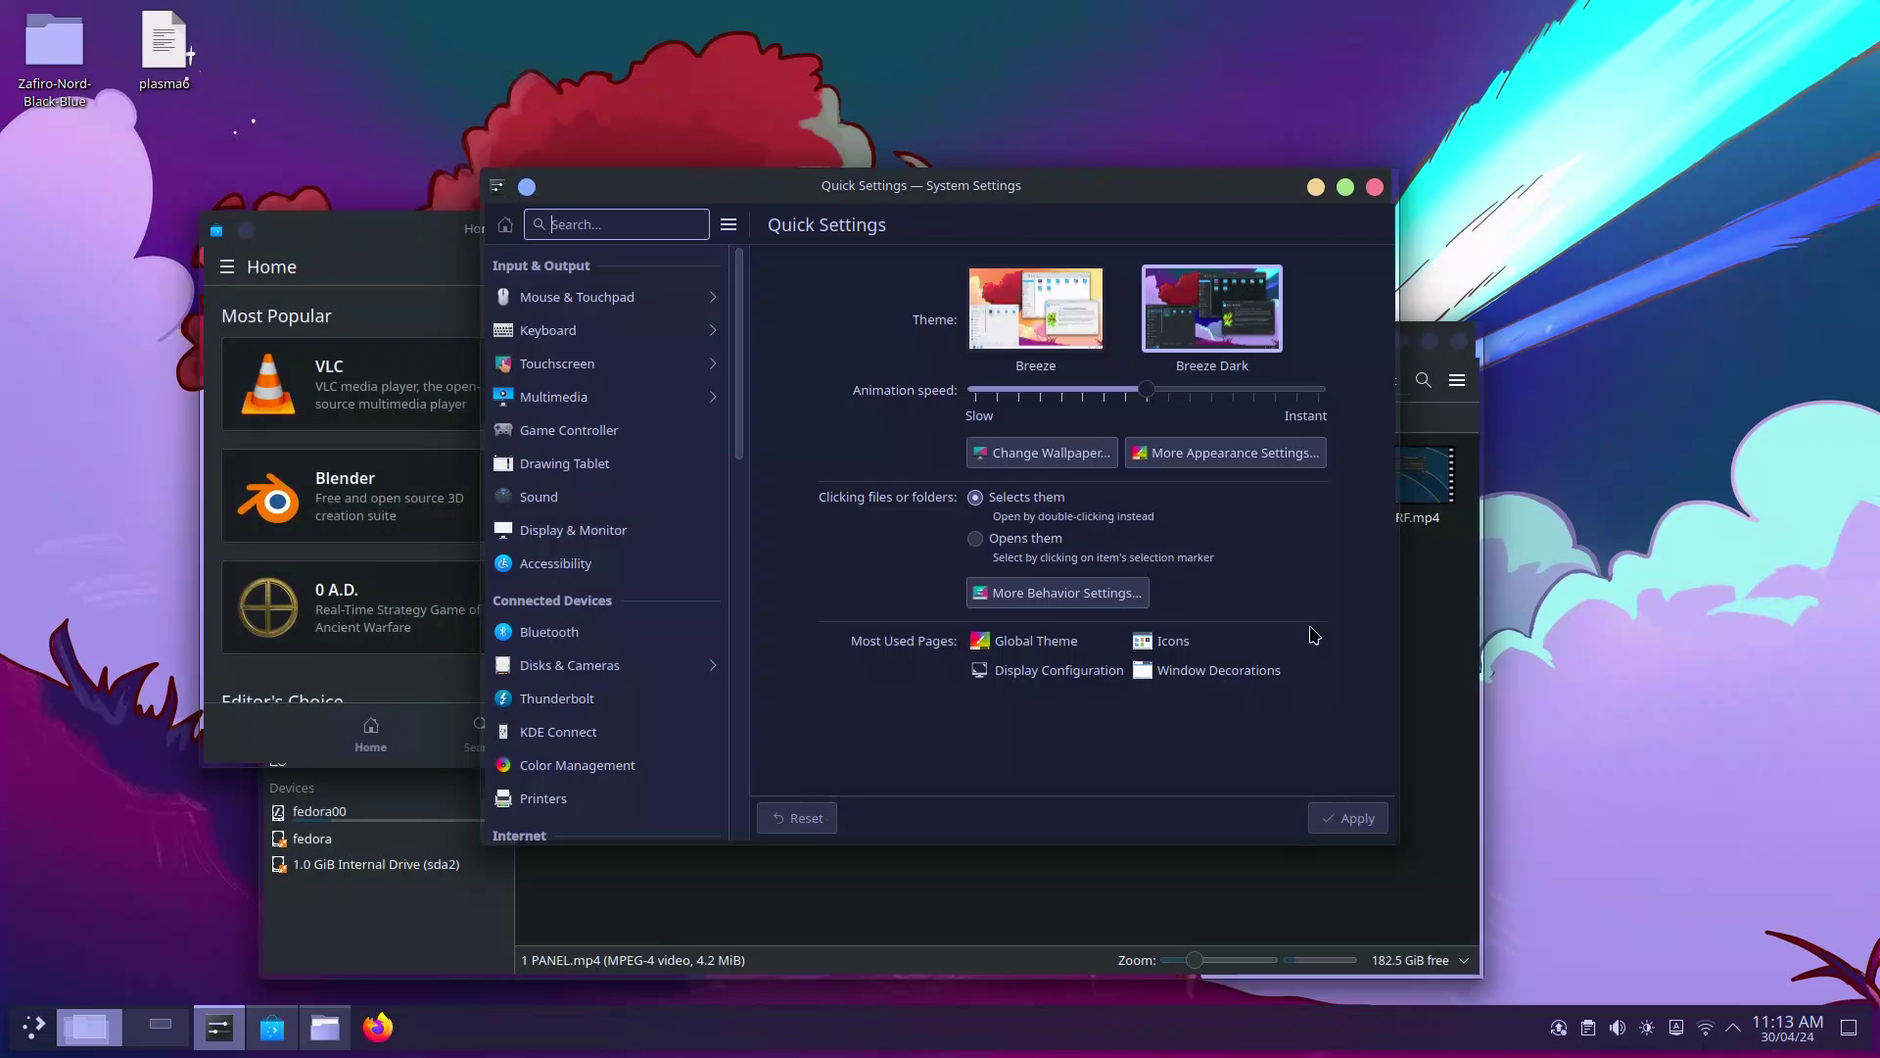
Alt+Tab between Discover, Dolphin and Quick Settings, then close System Settings
key(alt+Tab)
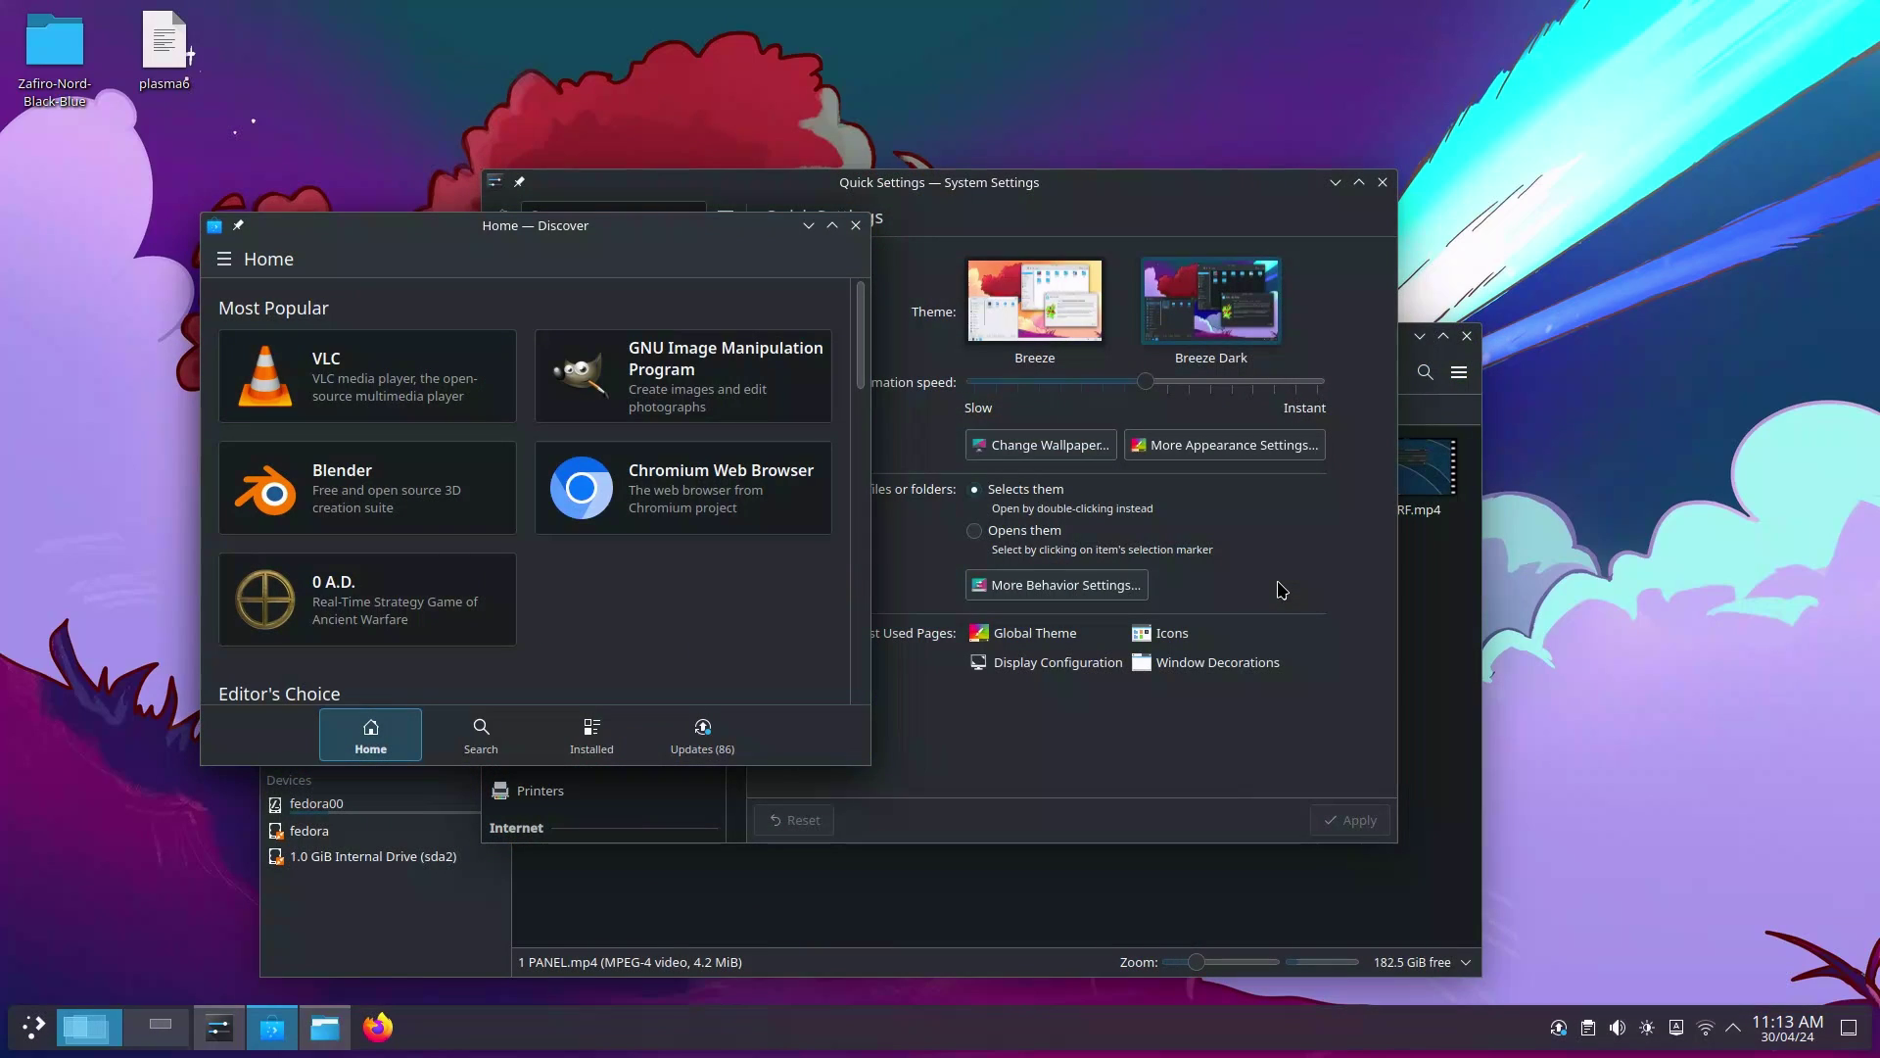
key(alt+Tab)
key(Tab)
key(alt+Tab)
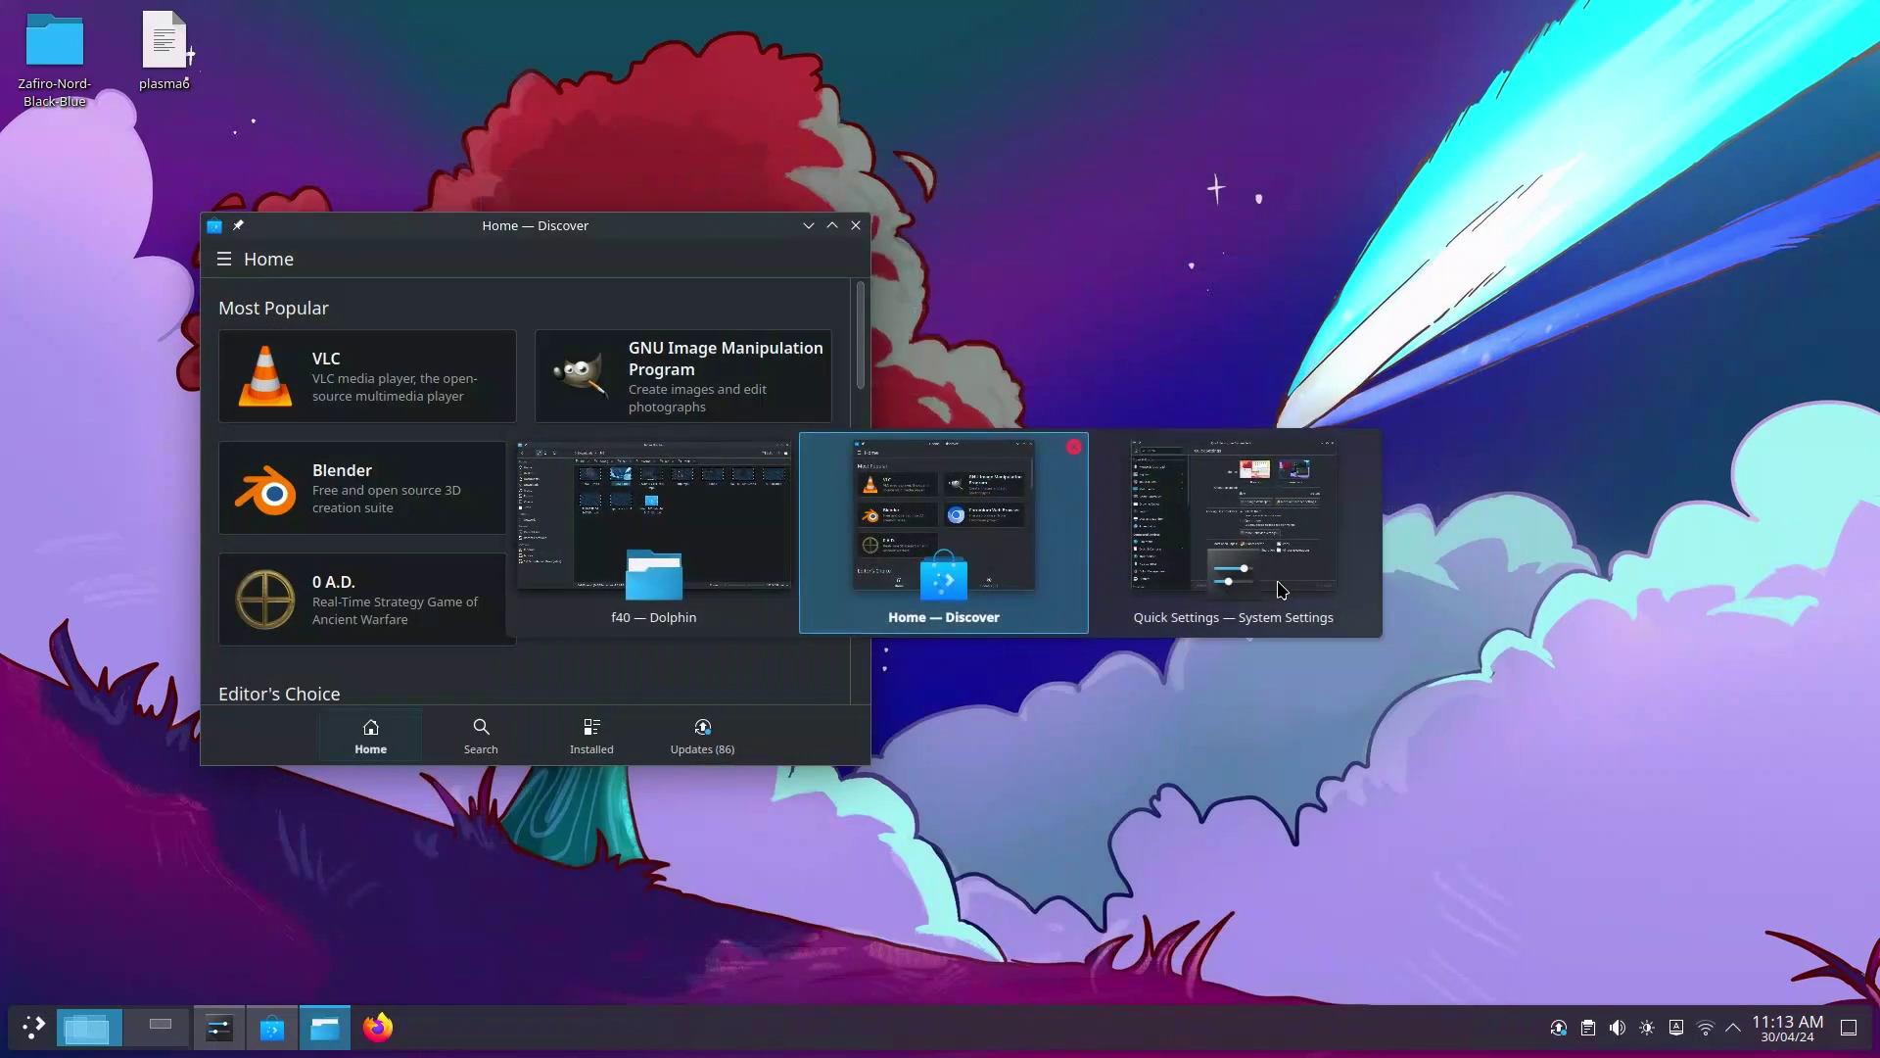
key(alt+Tab)
key(Tab)
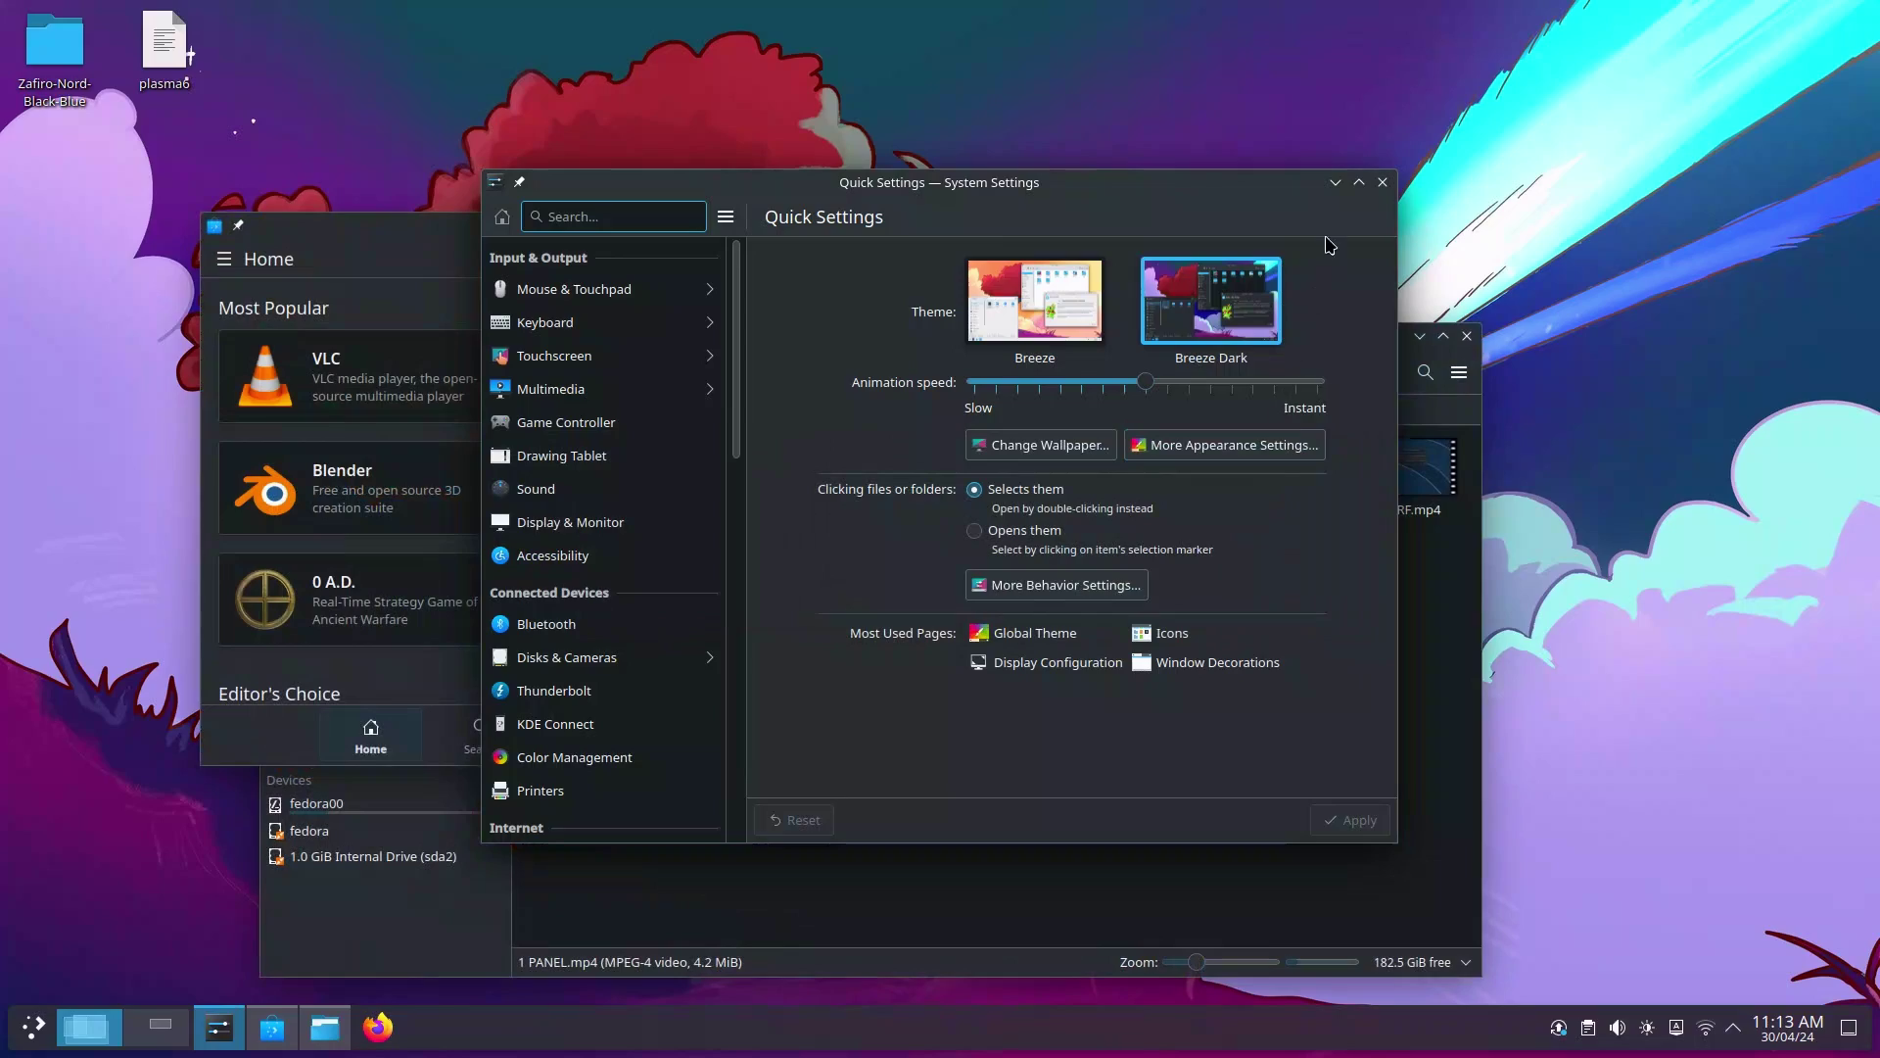
click(1383, 183)
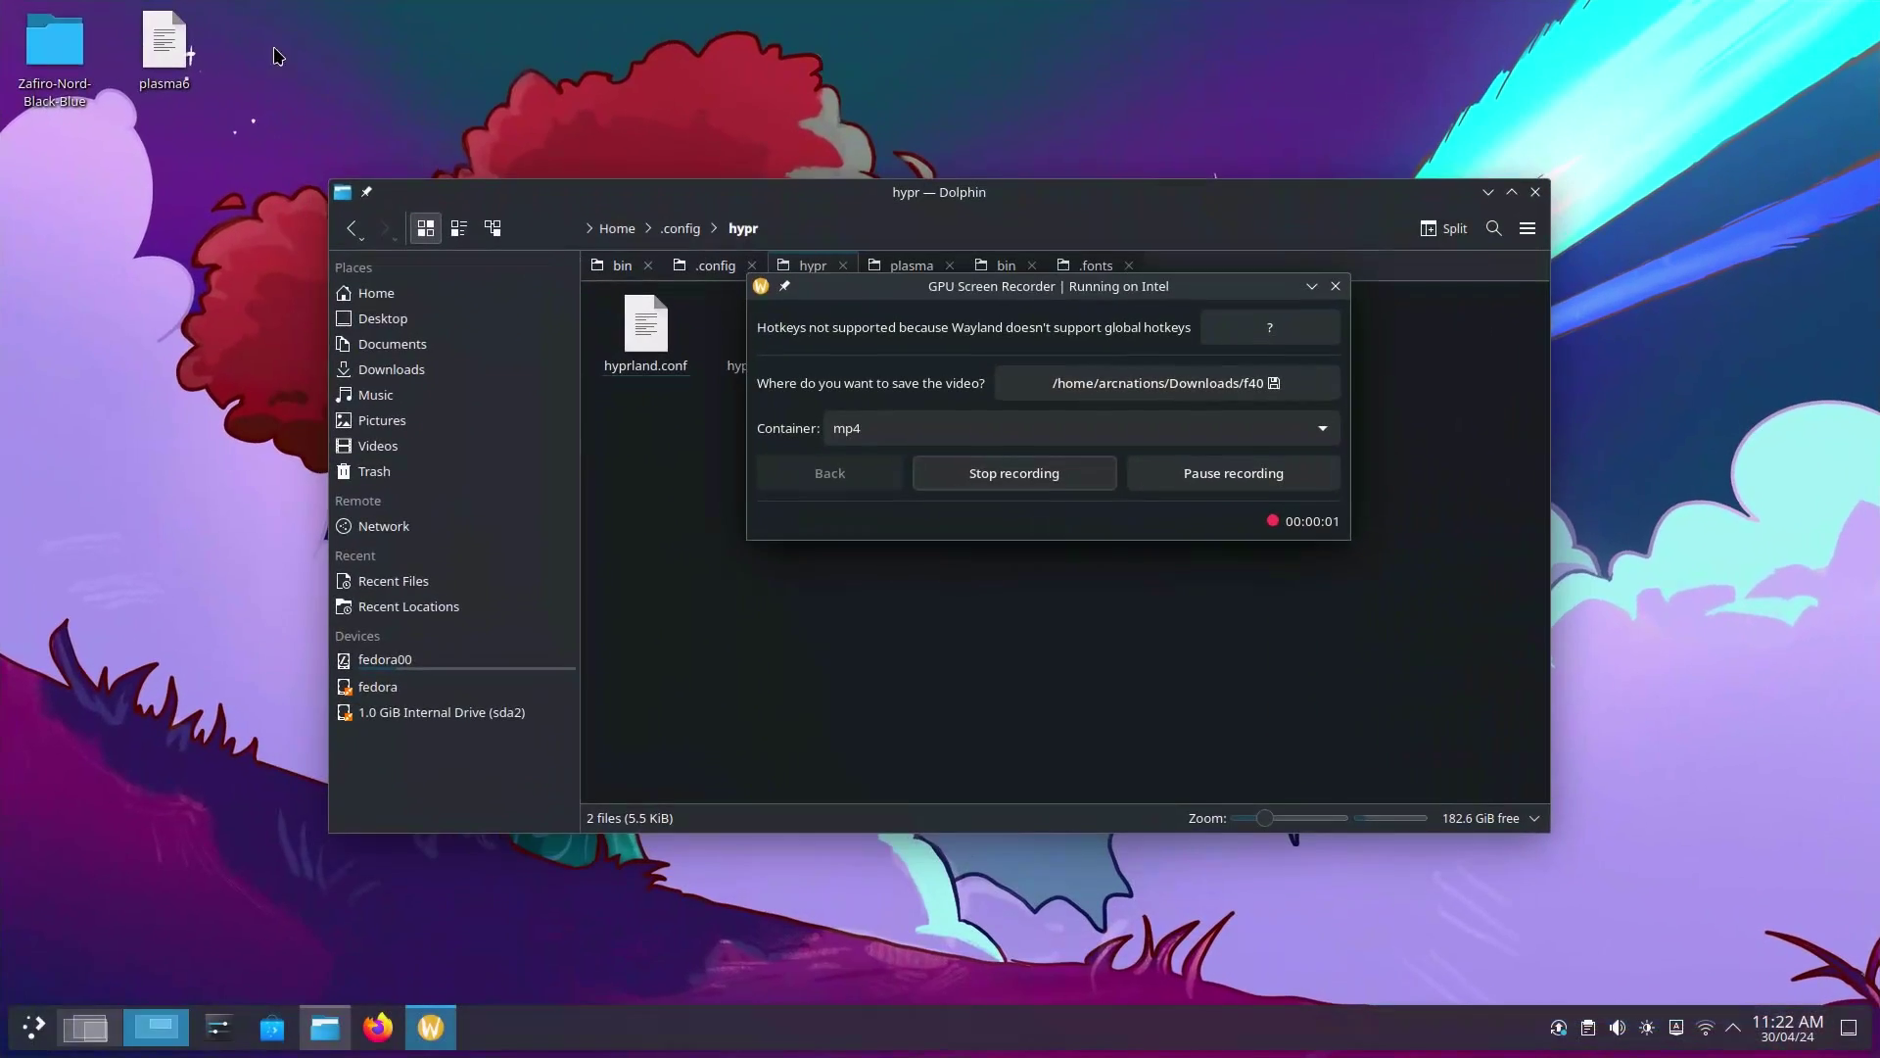
Use the desktop overview to reach the first desktop and focus Dolphin and Quick Settings
key(super+w)
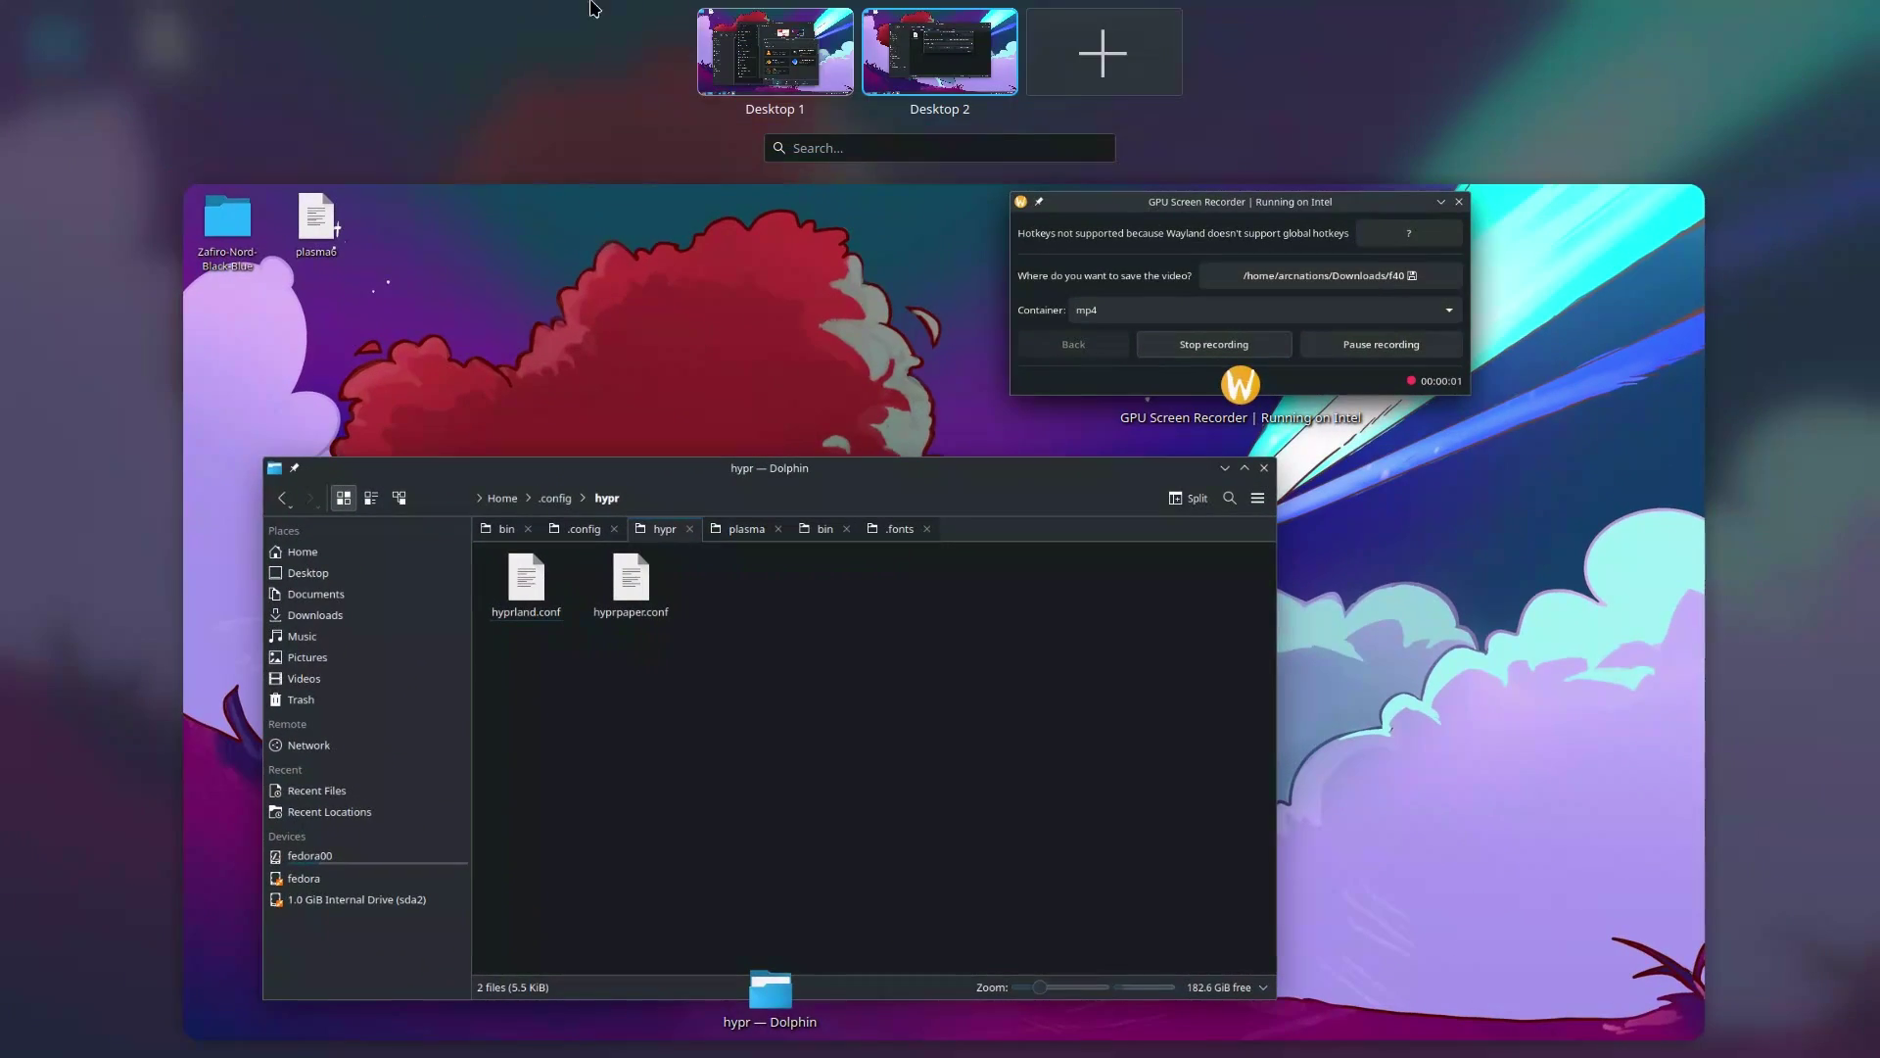
click(818, 20)
click(916, 713)
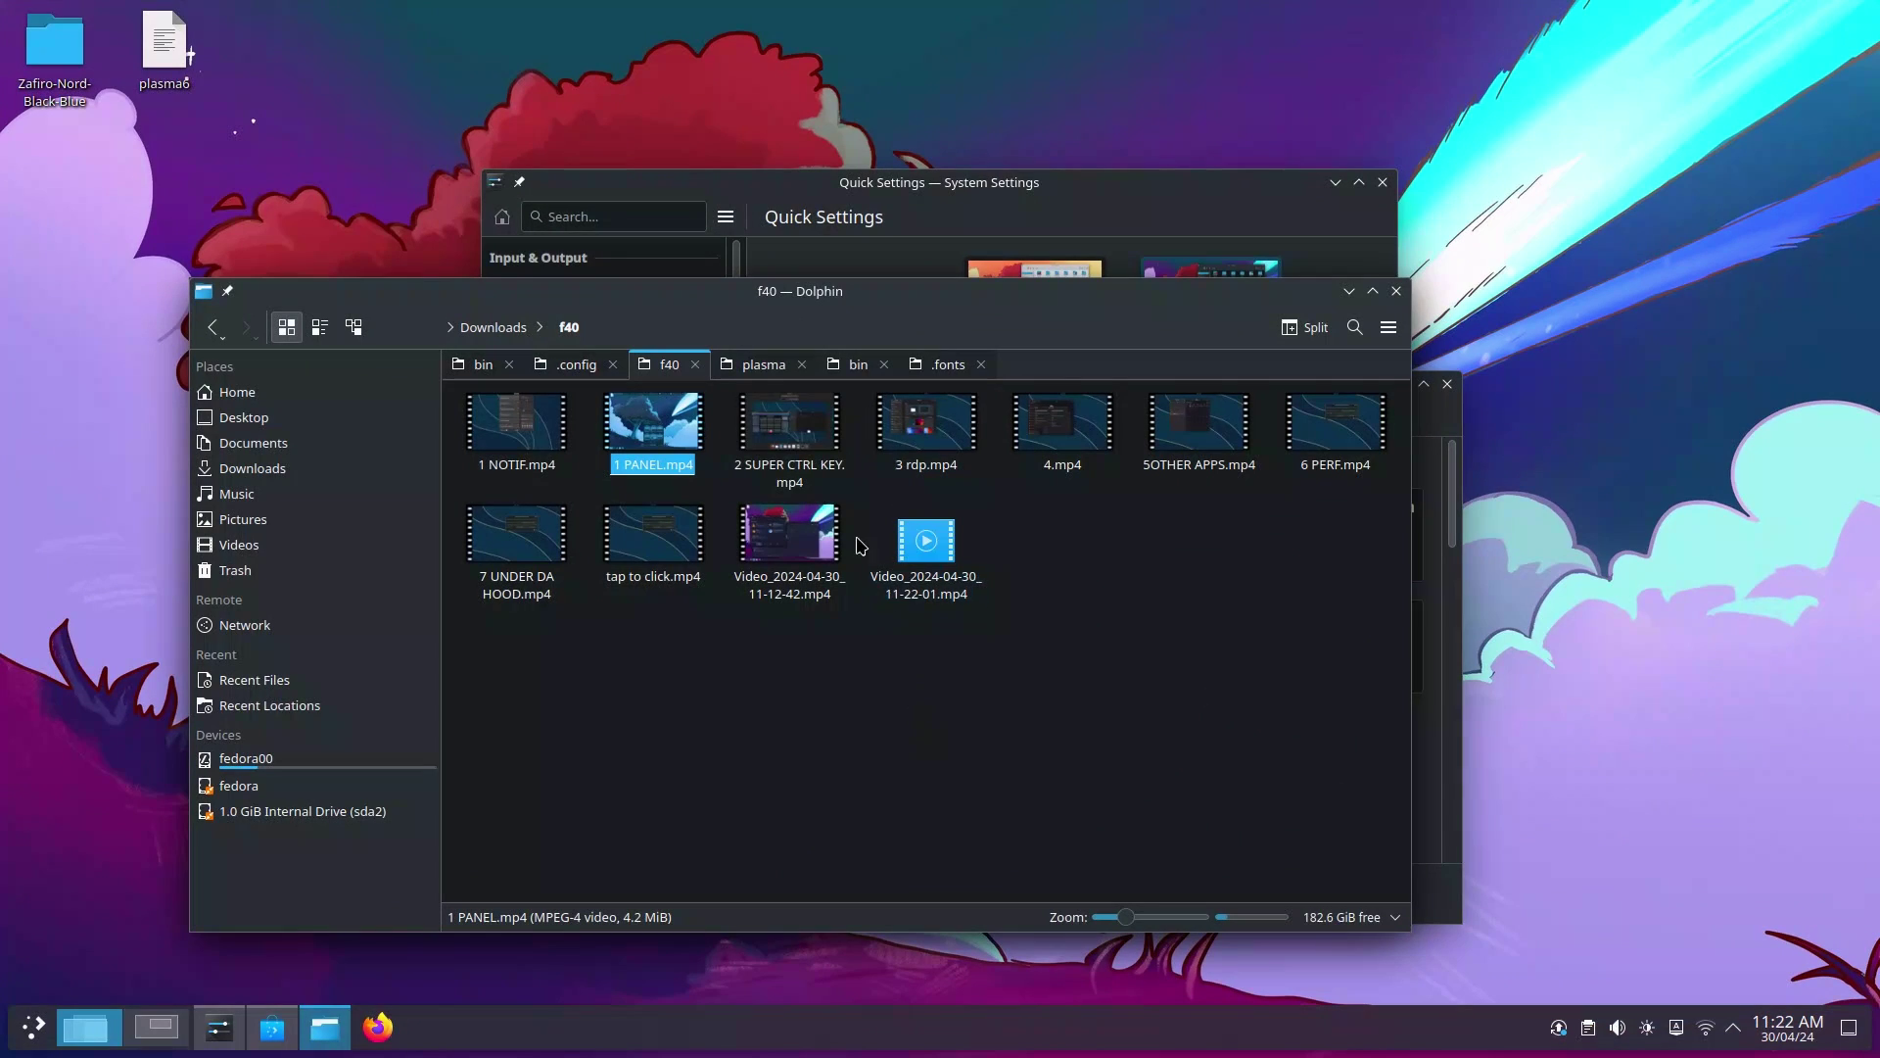
mouse_move(2, 2)
click(818, 357)
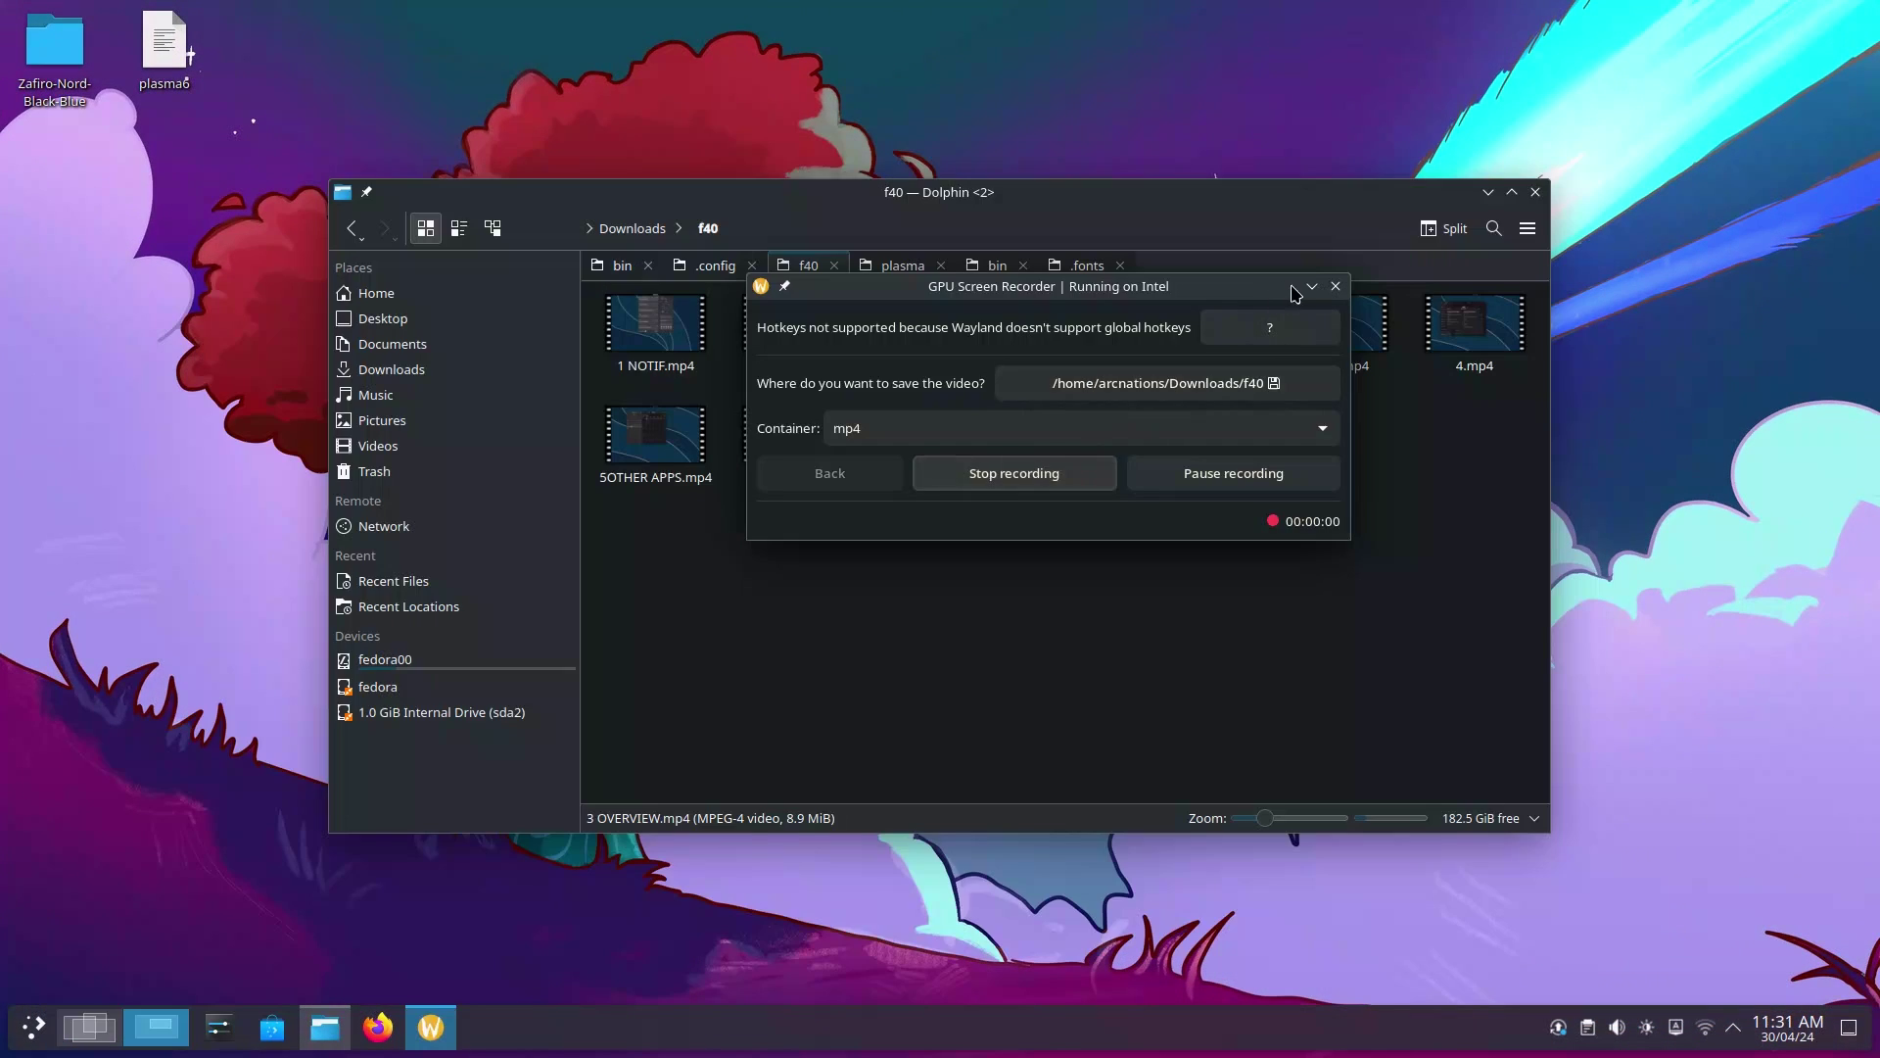
Cycle Dolphin's plasma, bin and .fonts tabs back to f40, then open Activities settings
click(901, 266)
click(994, 265)
click(1085, 265)
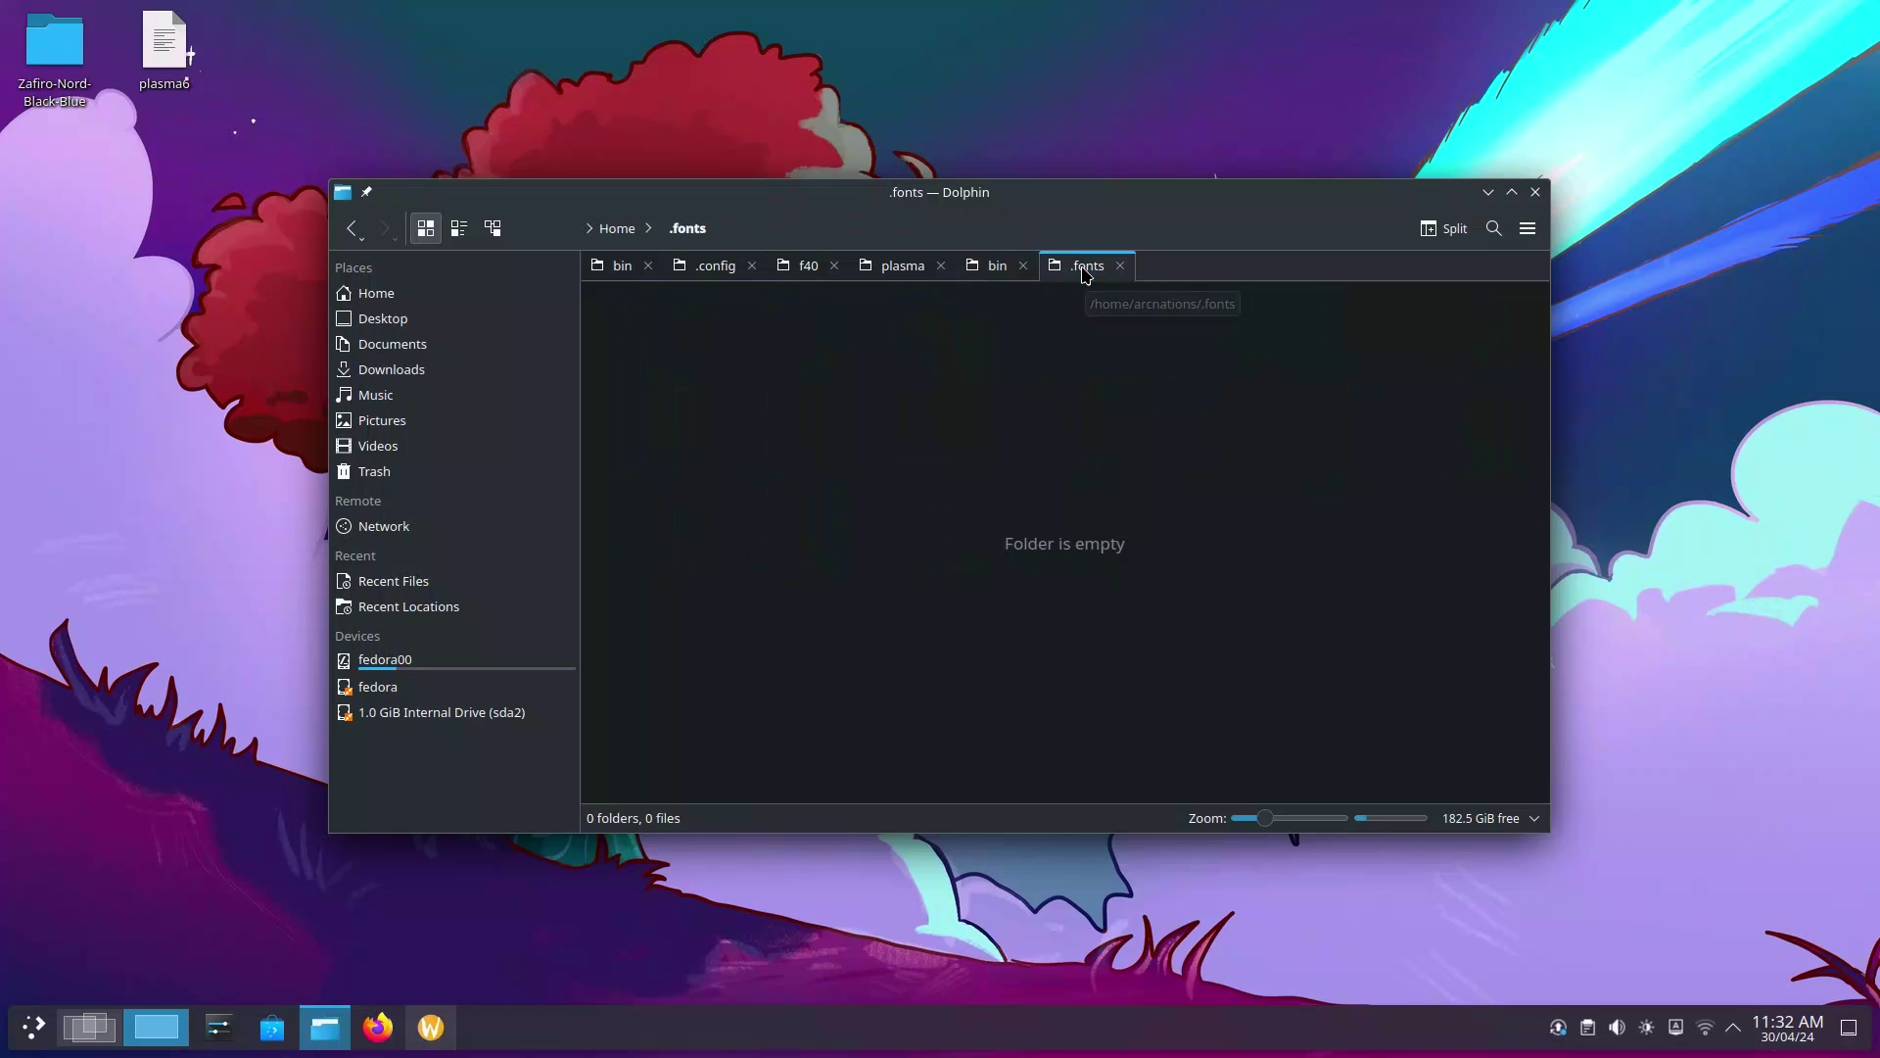
click(804, 267)
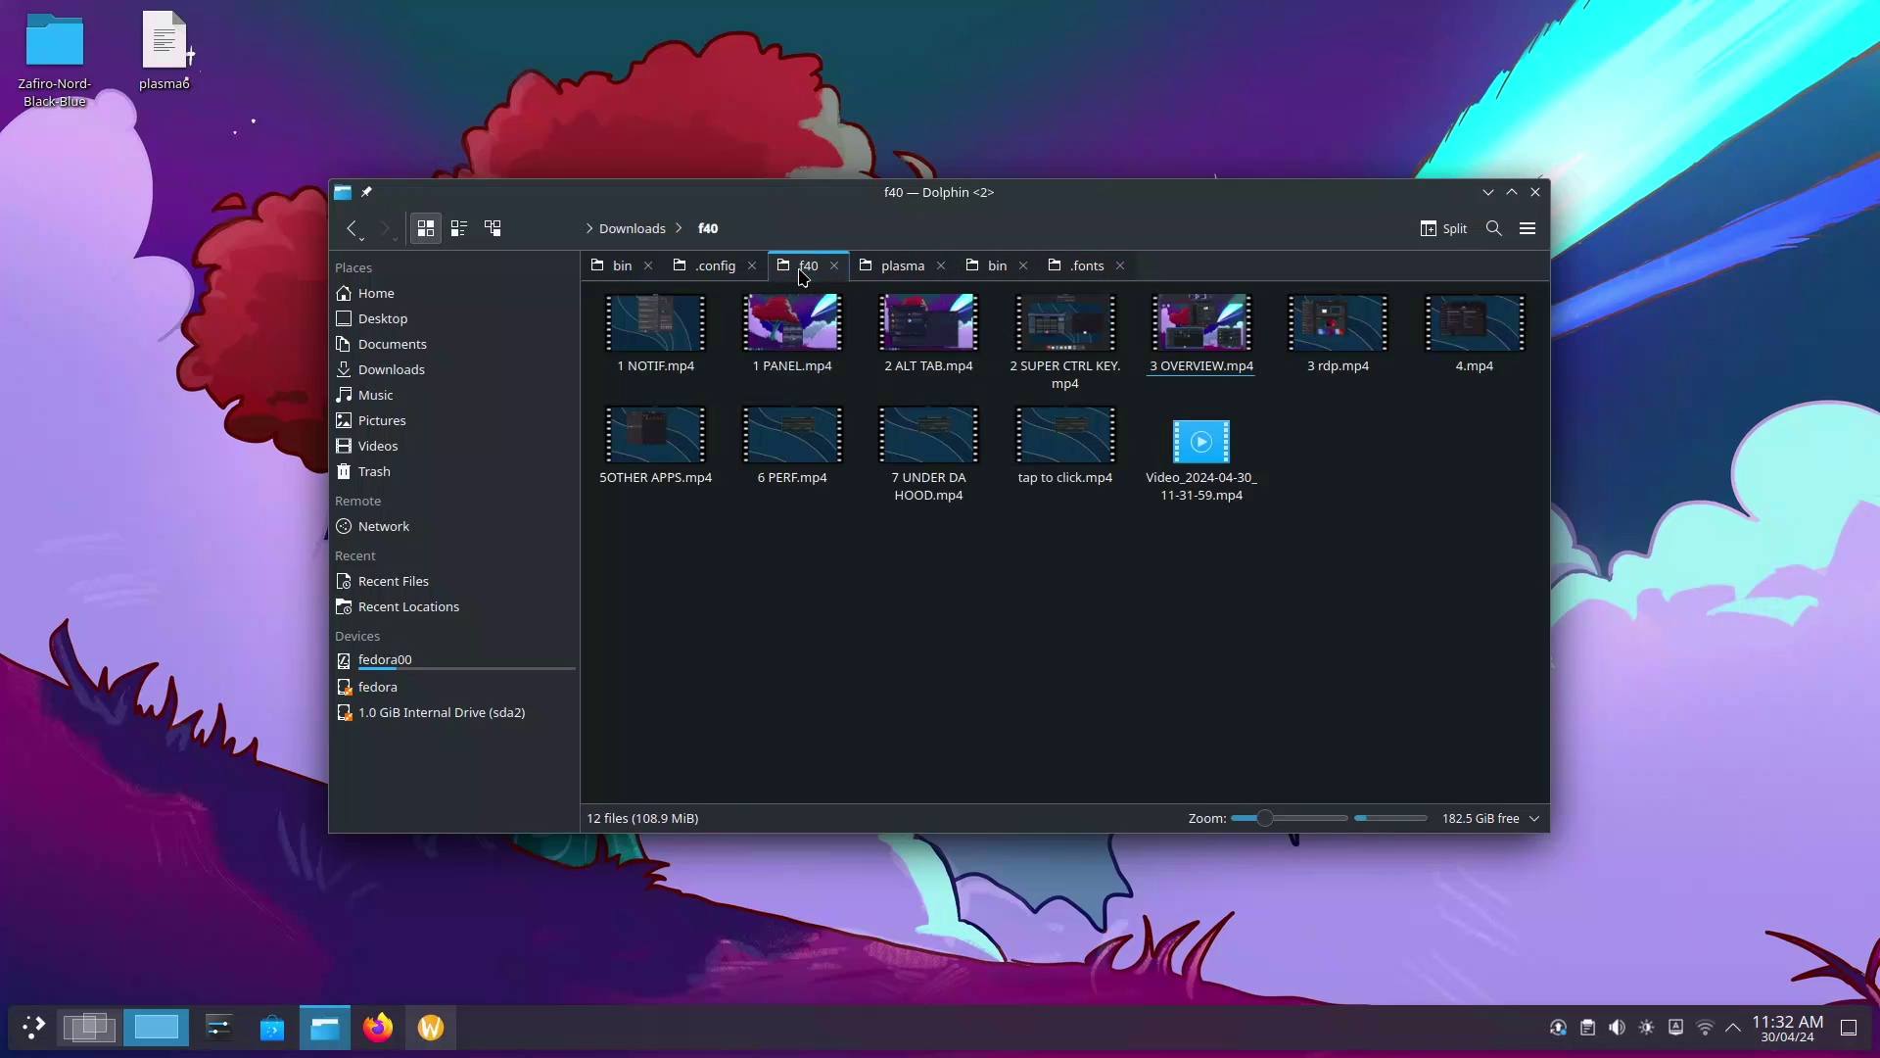
click(858, 274)
click(814, 276)
click(416, 1026)
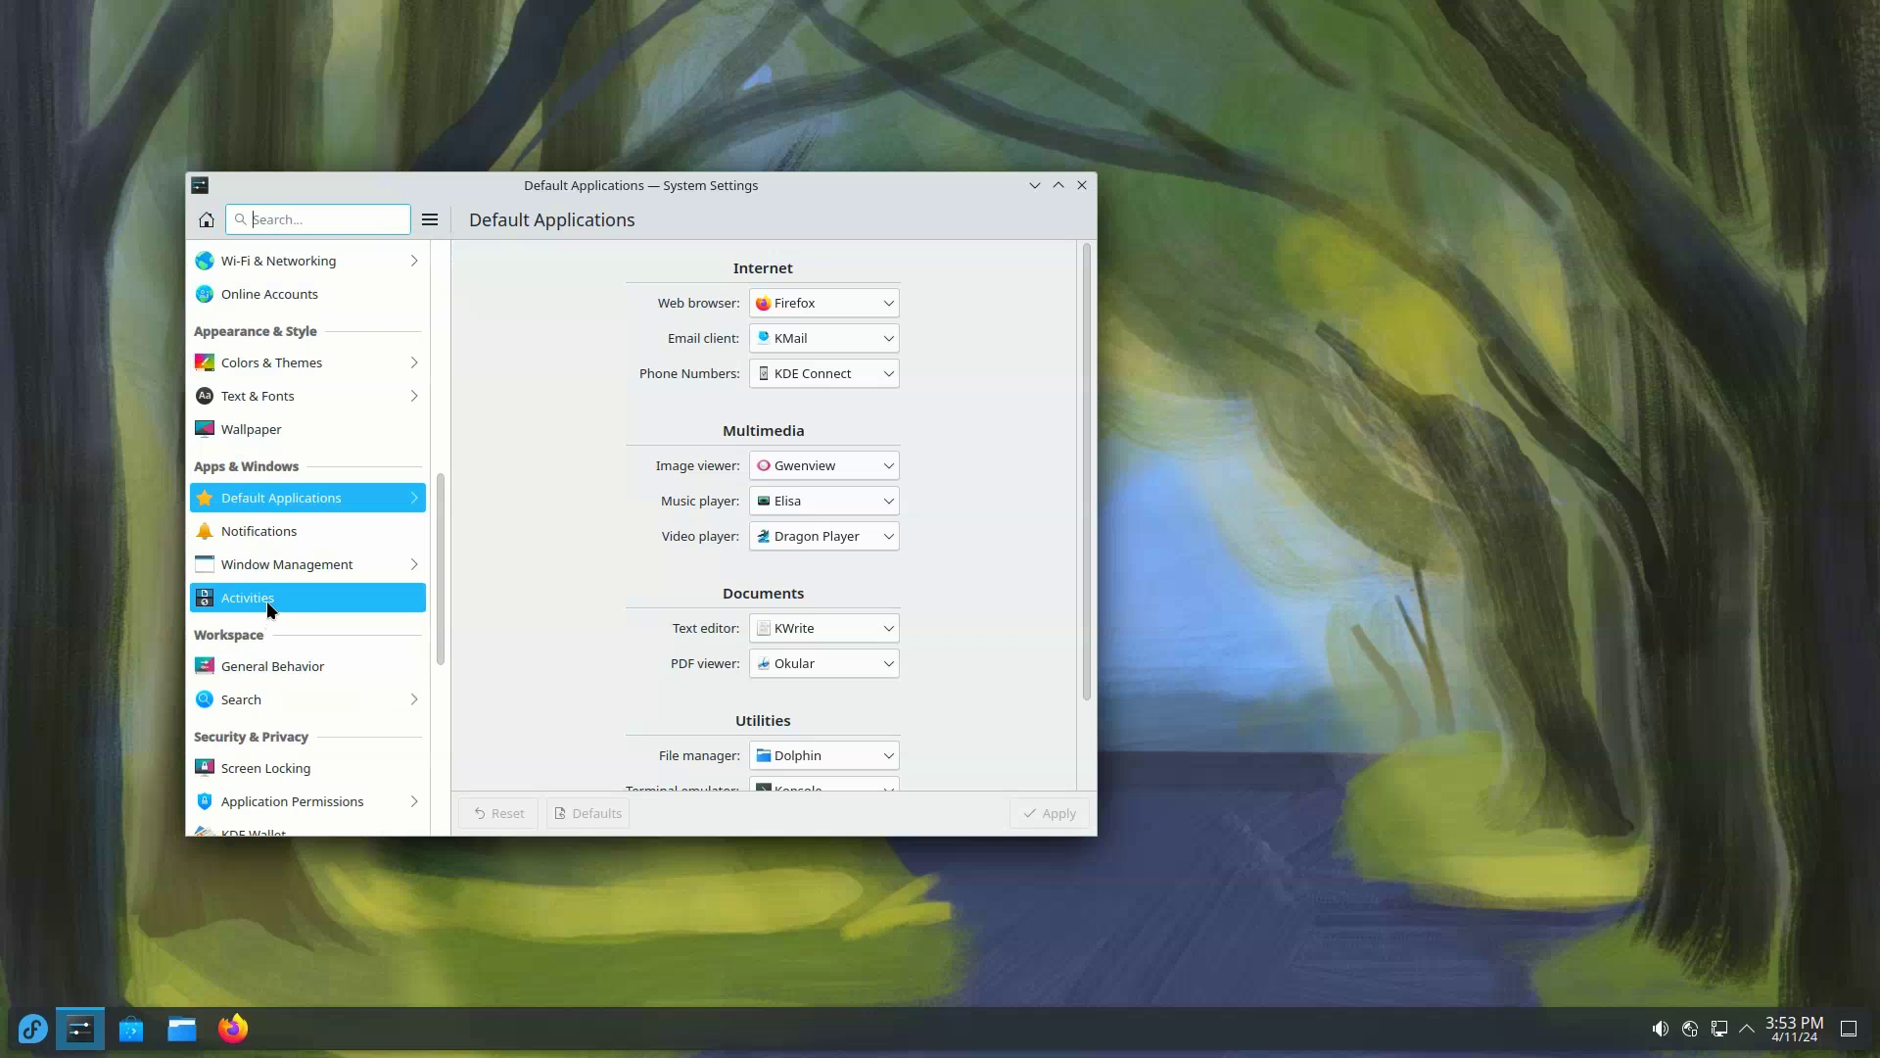
click(266, 602)
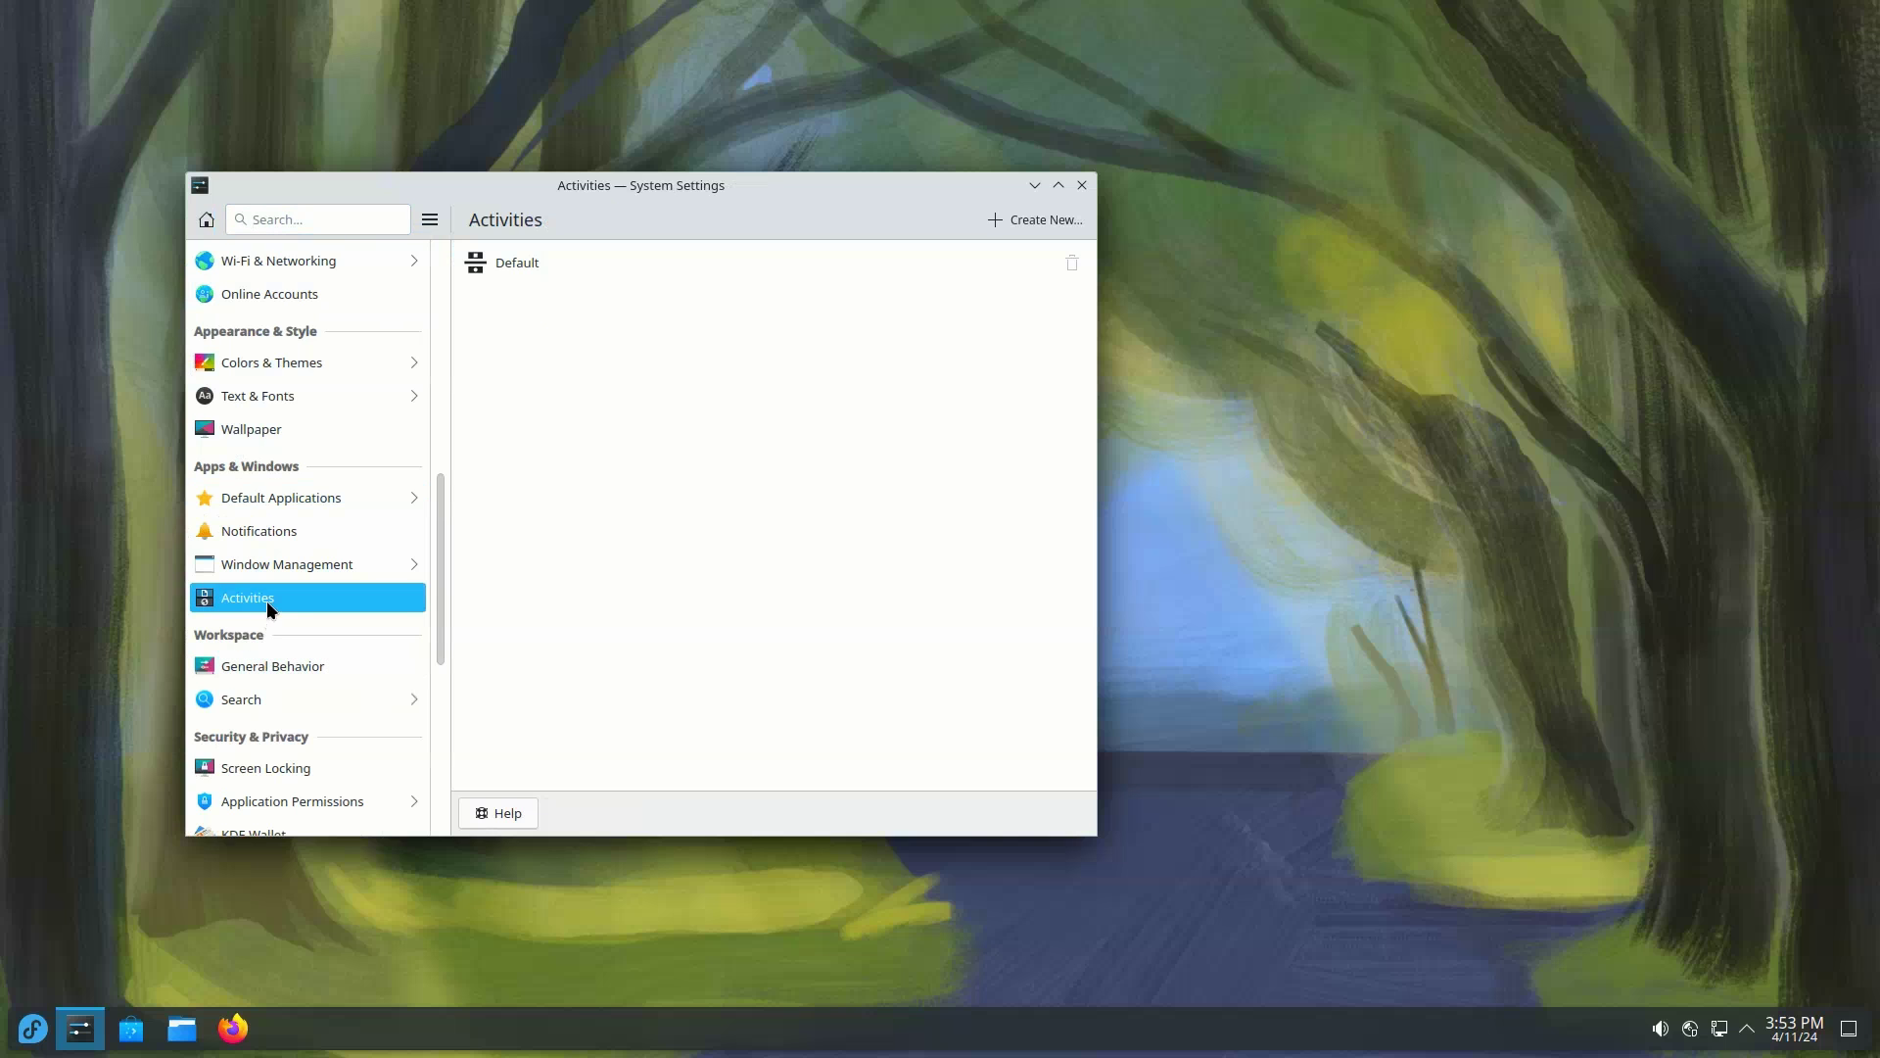
Step through General Behavior, Notifications, Region & Language, User Feedback, Recent Files and KDE Wallet pages
click(269, 655)
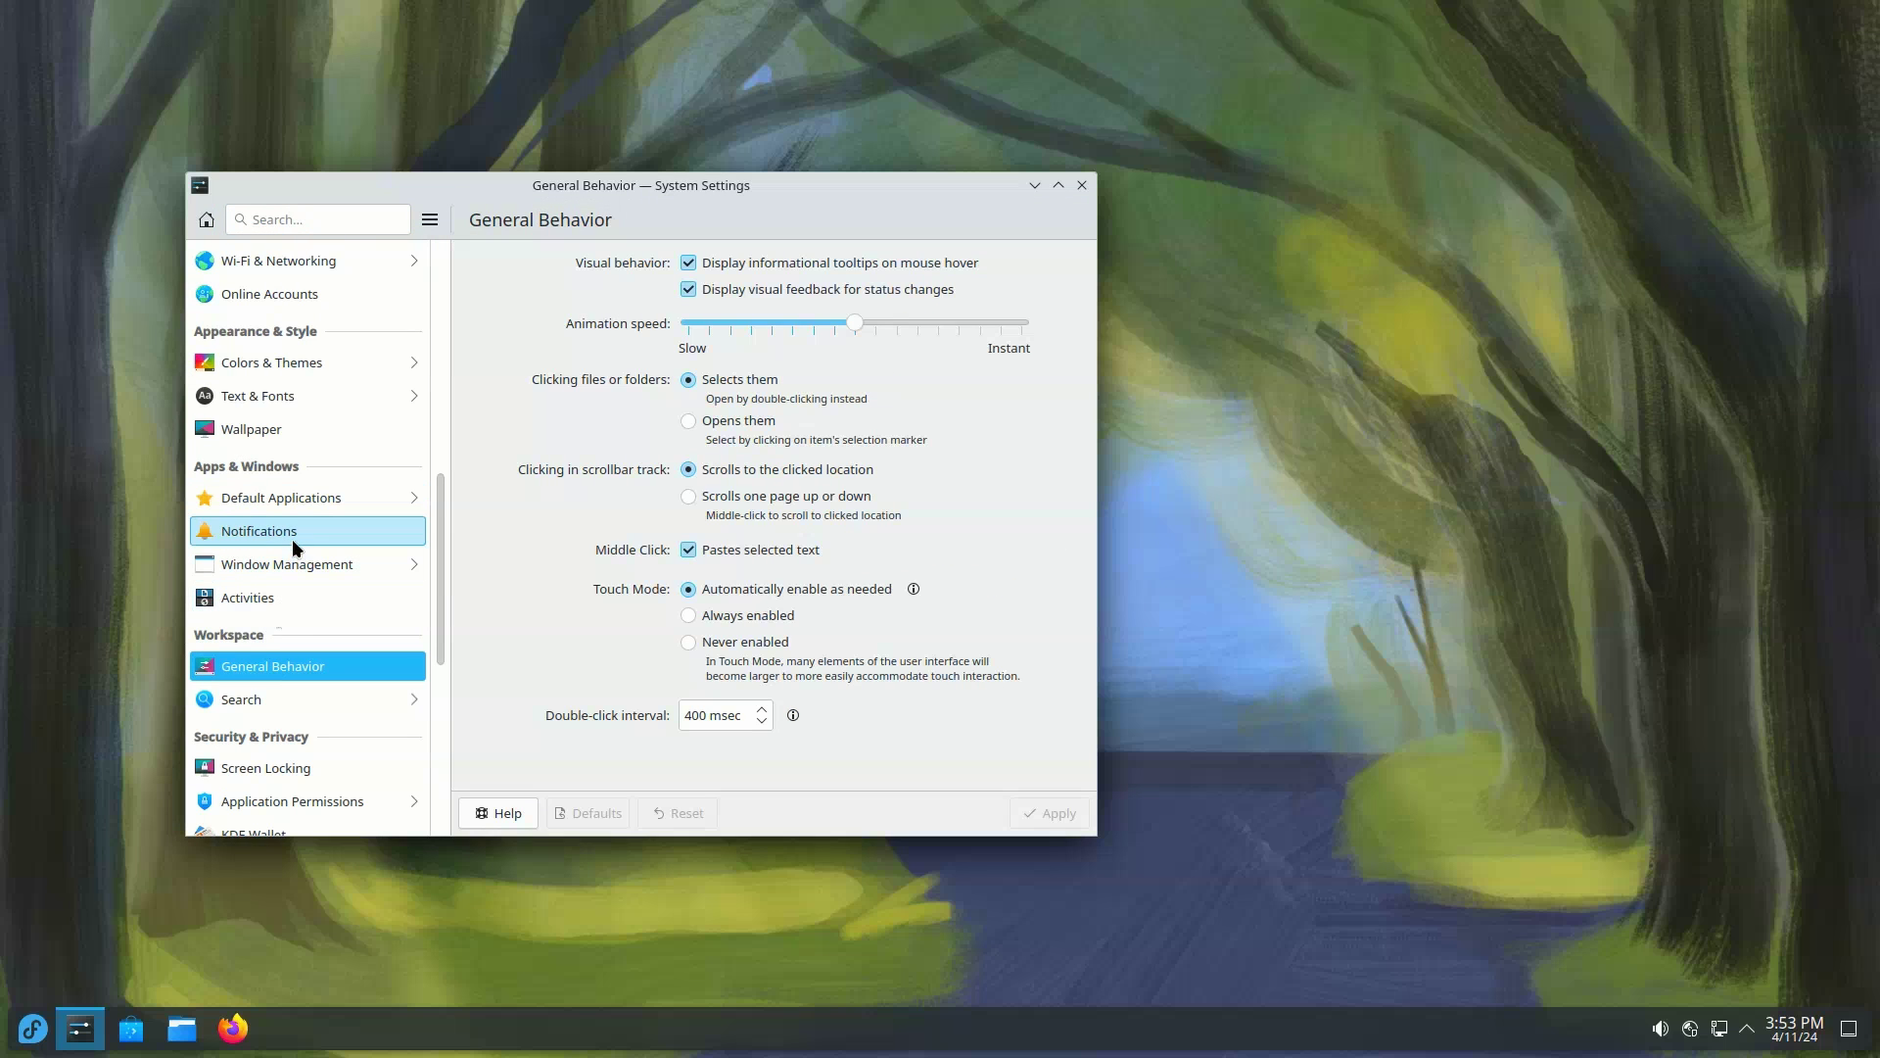
click(292, 539)
scroll(286, 590, down, 5)
click(266, 672)
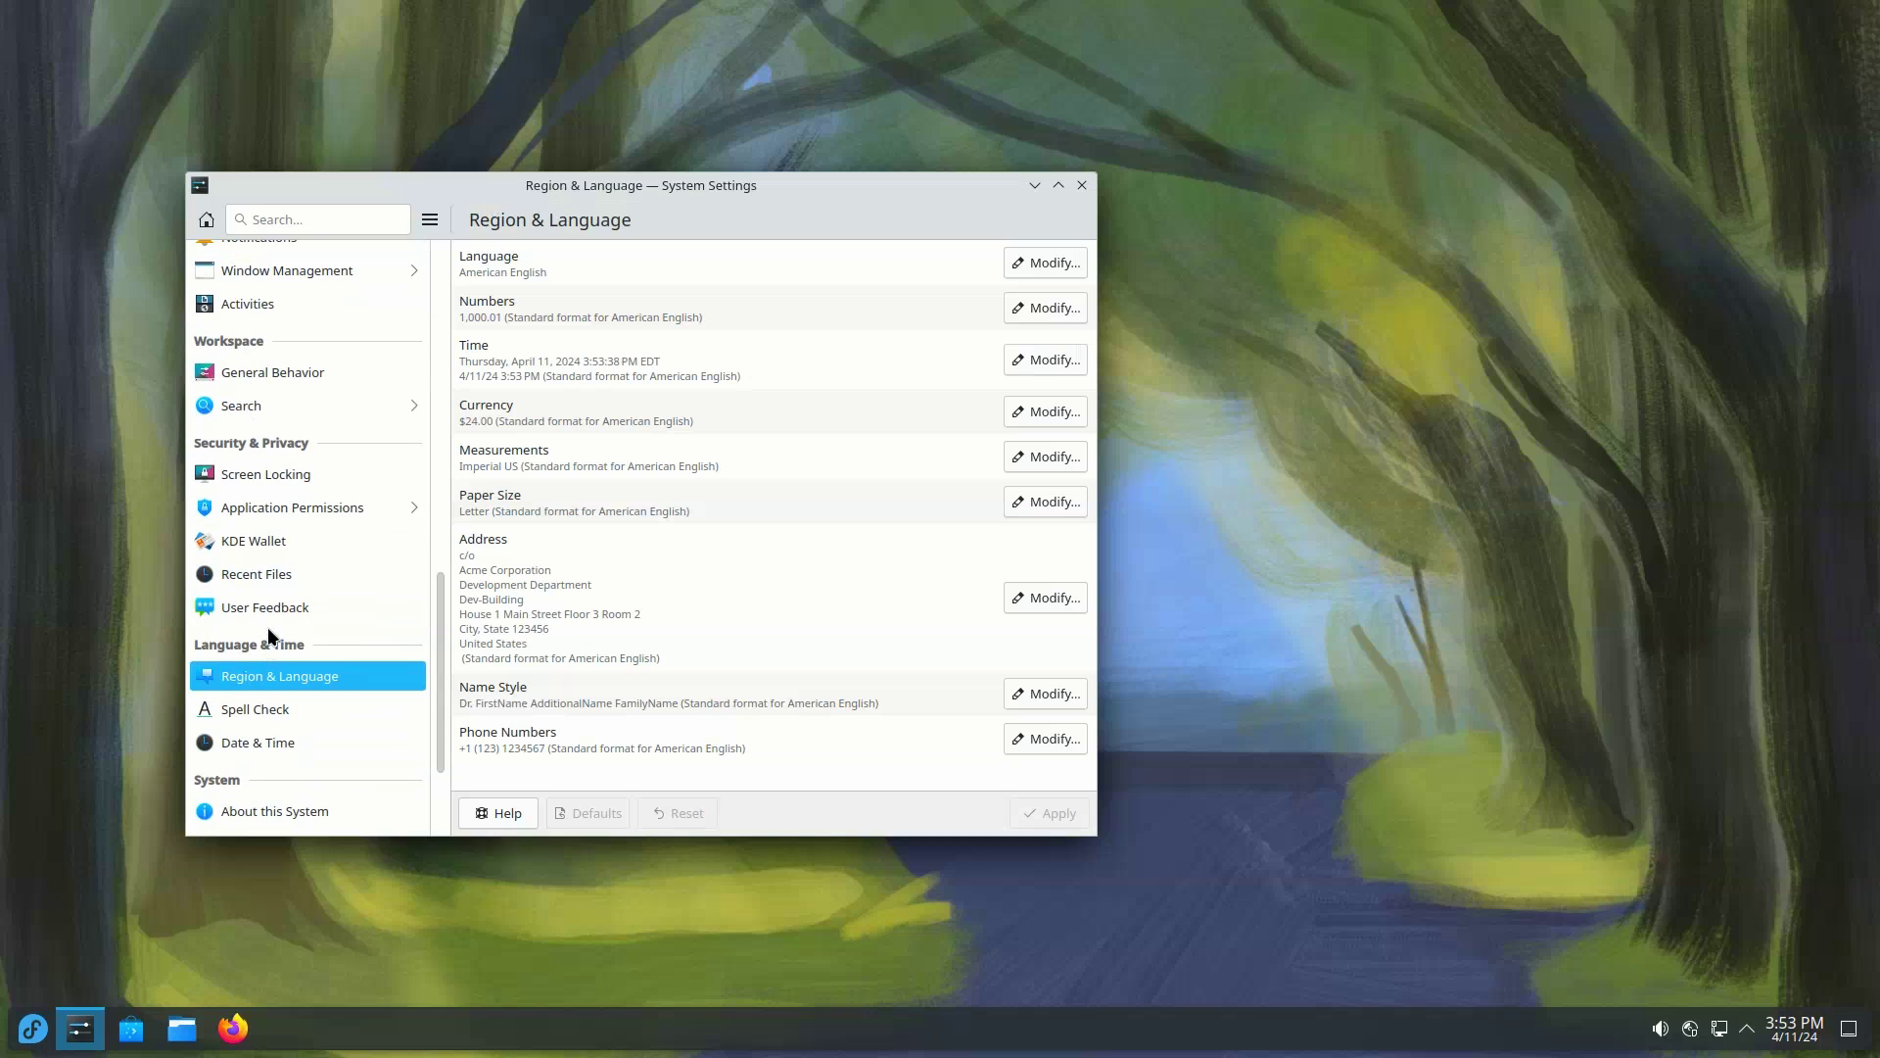
click(269, 609)
click(280, 570)
click(284, 539)
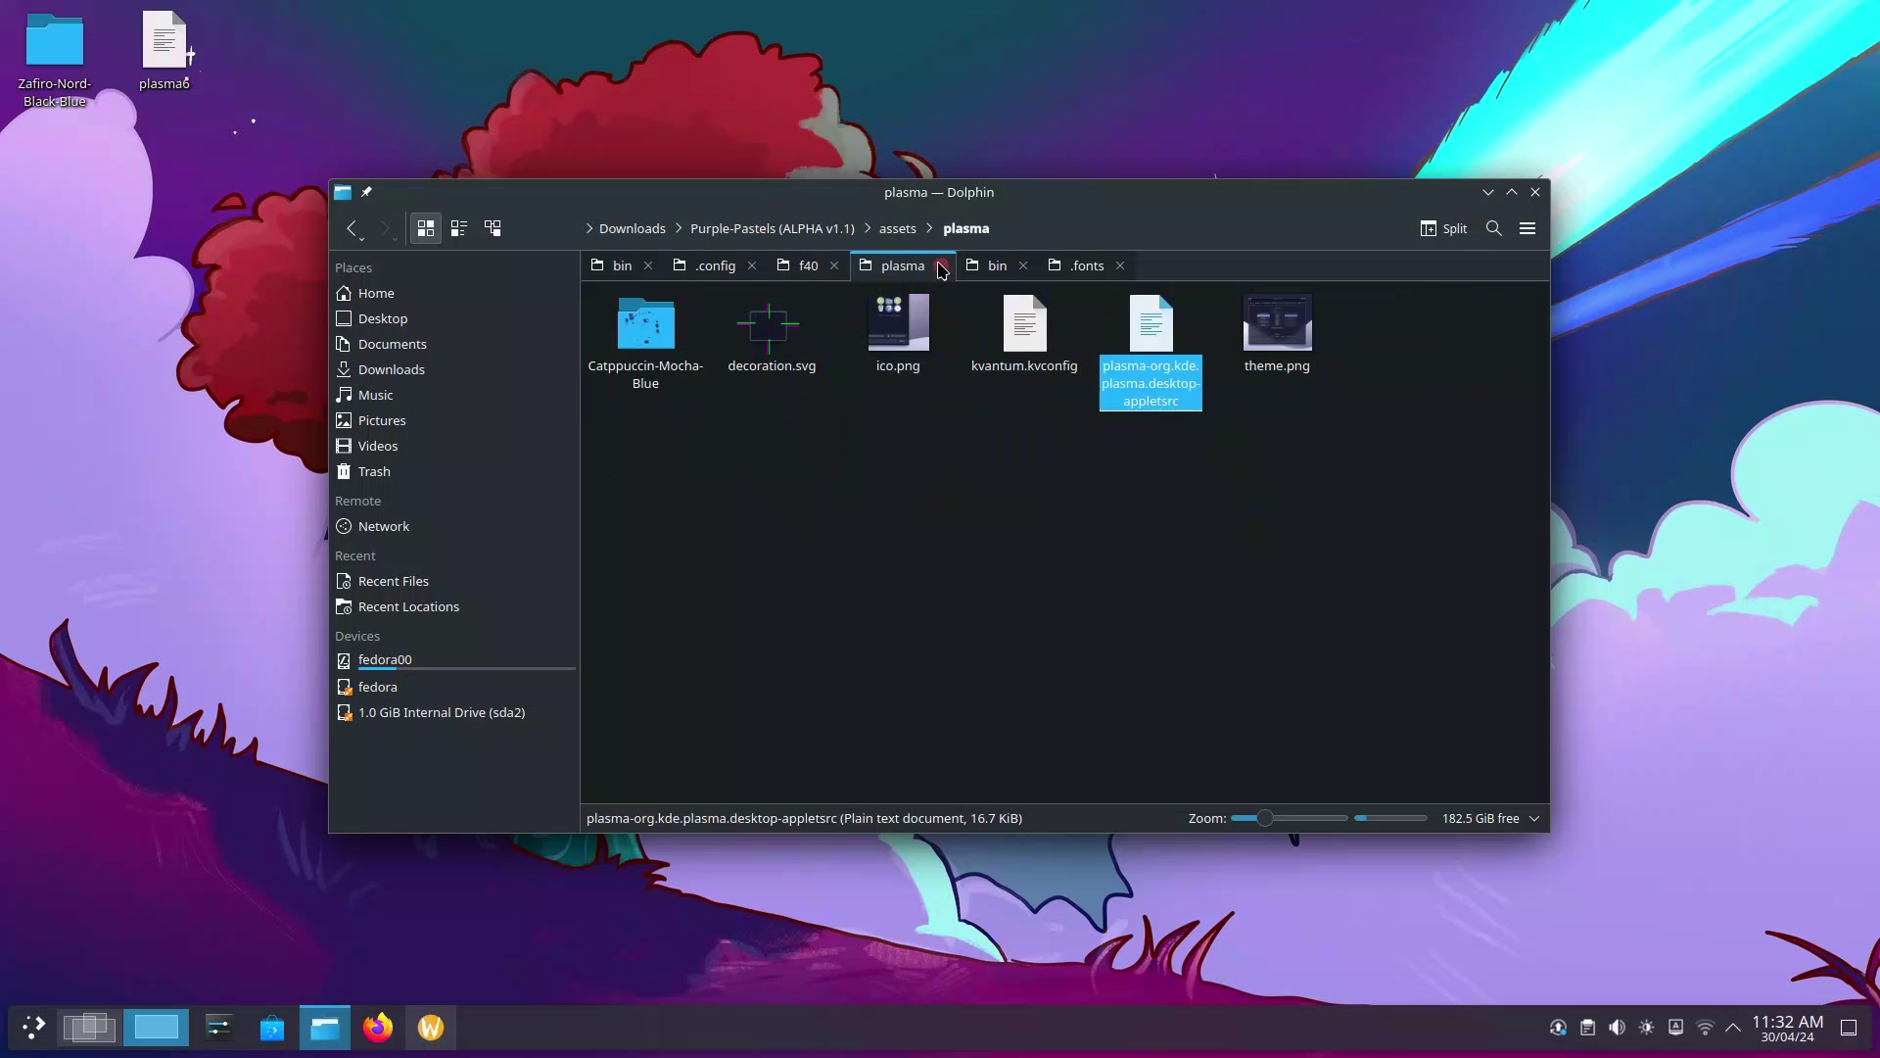
click(997, 268)
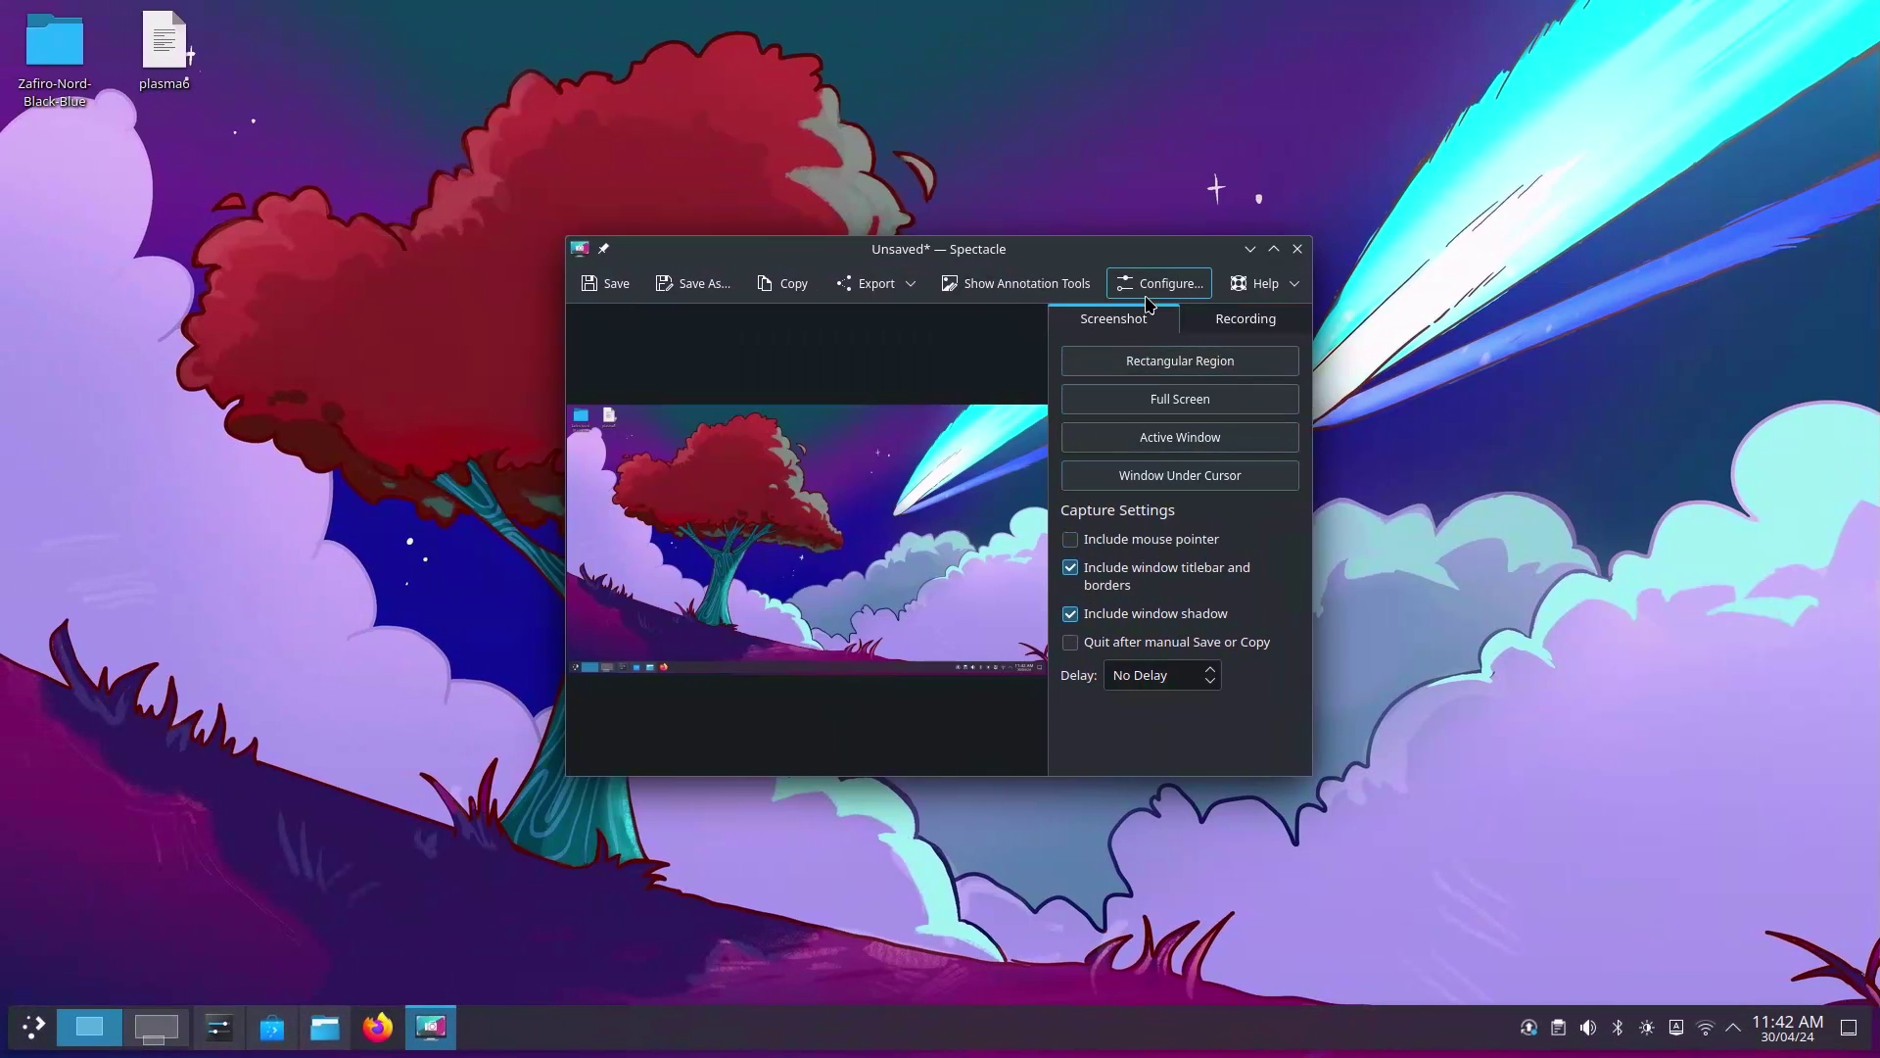
Have Kate read the selected text 'HELLO tHIs iS kAtE' aloud
mouse_move(1140, 247)
mouse_down()
mouse_move(1066, 231)
mouse_move(1112, 252)
mouse_up()
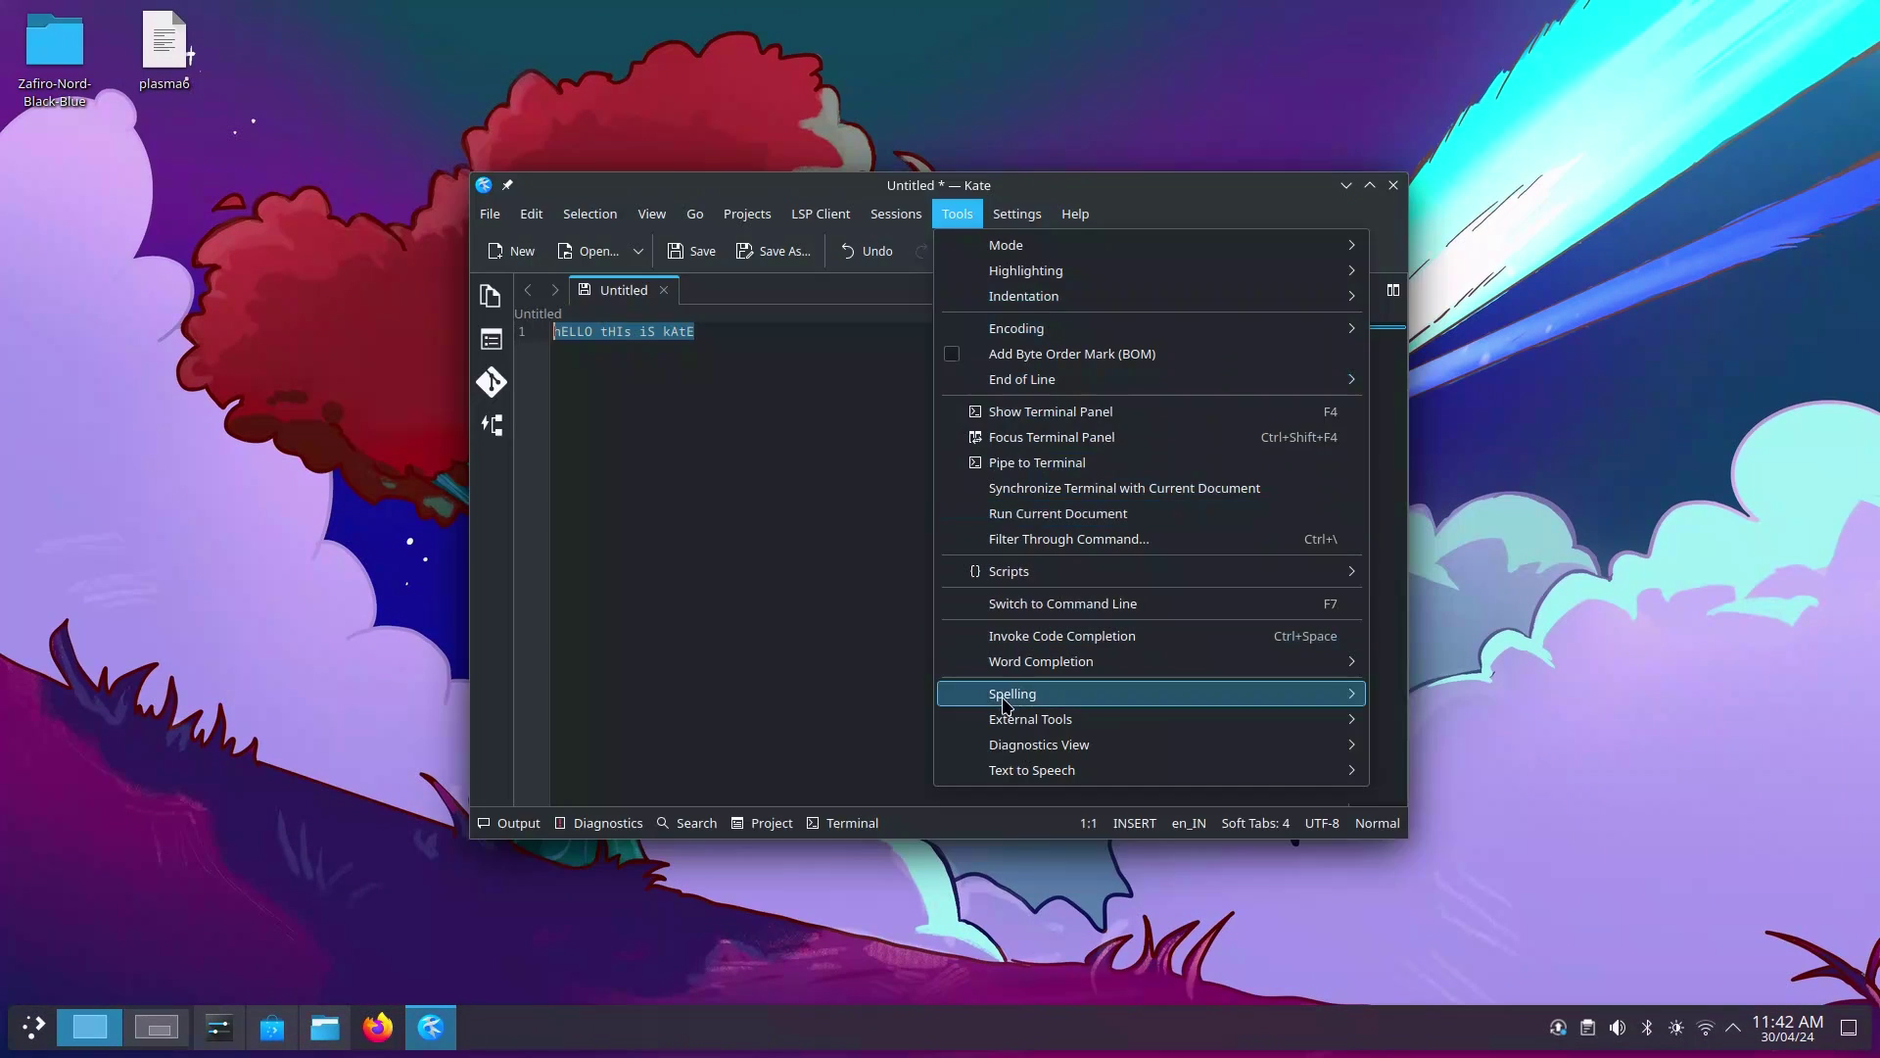
mouse_move(986, 773)
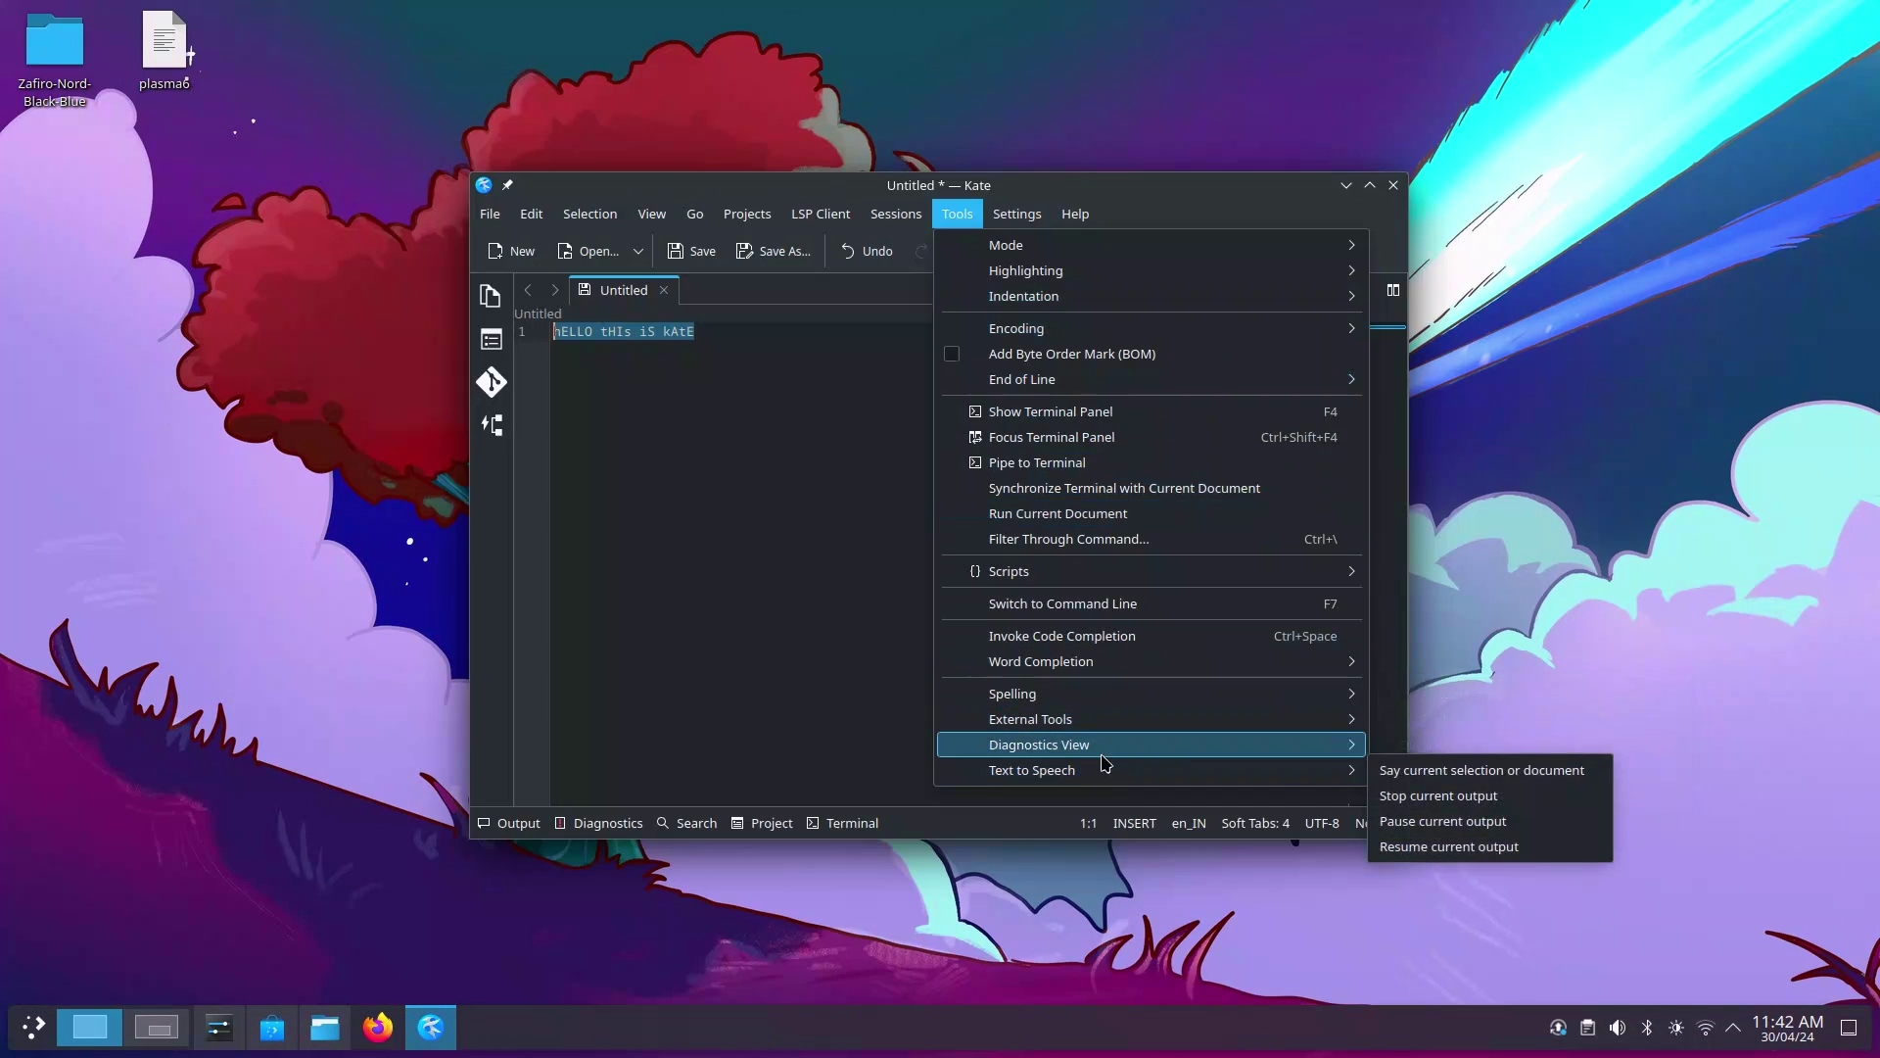
click(1413, 773)
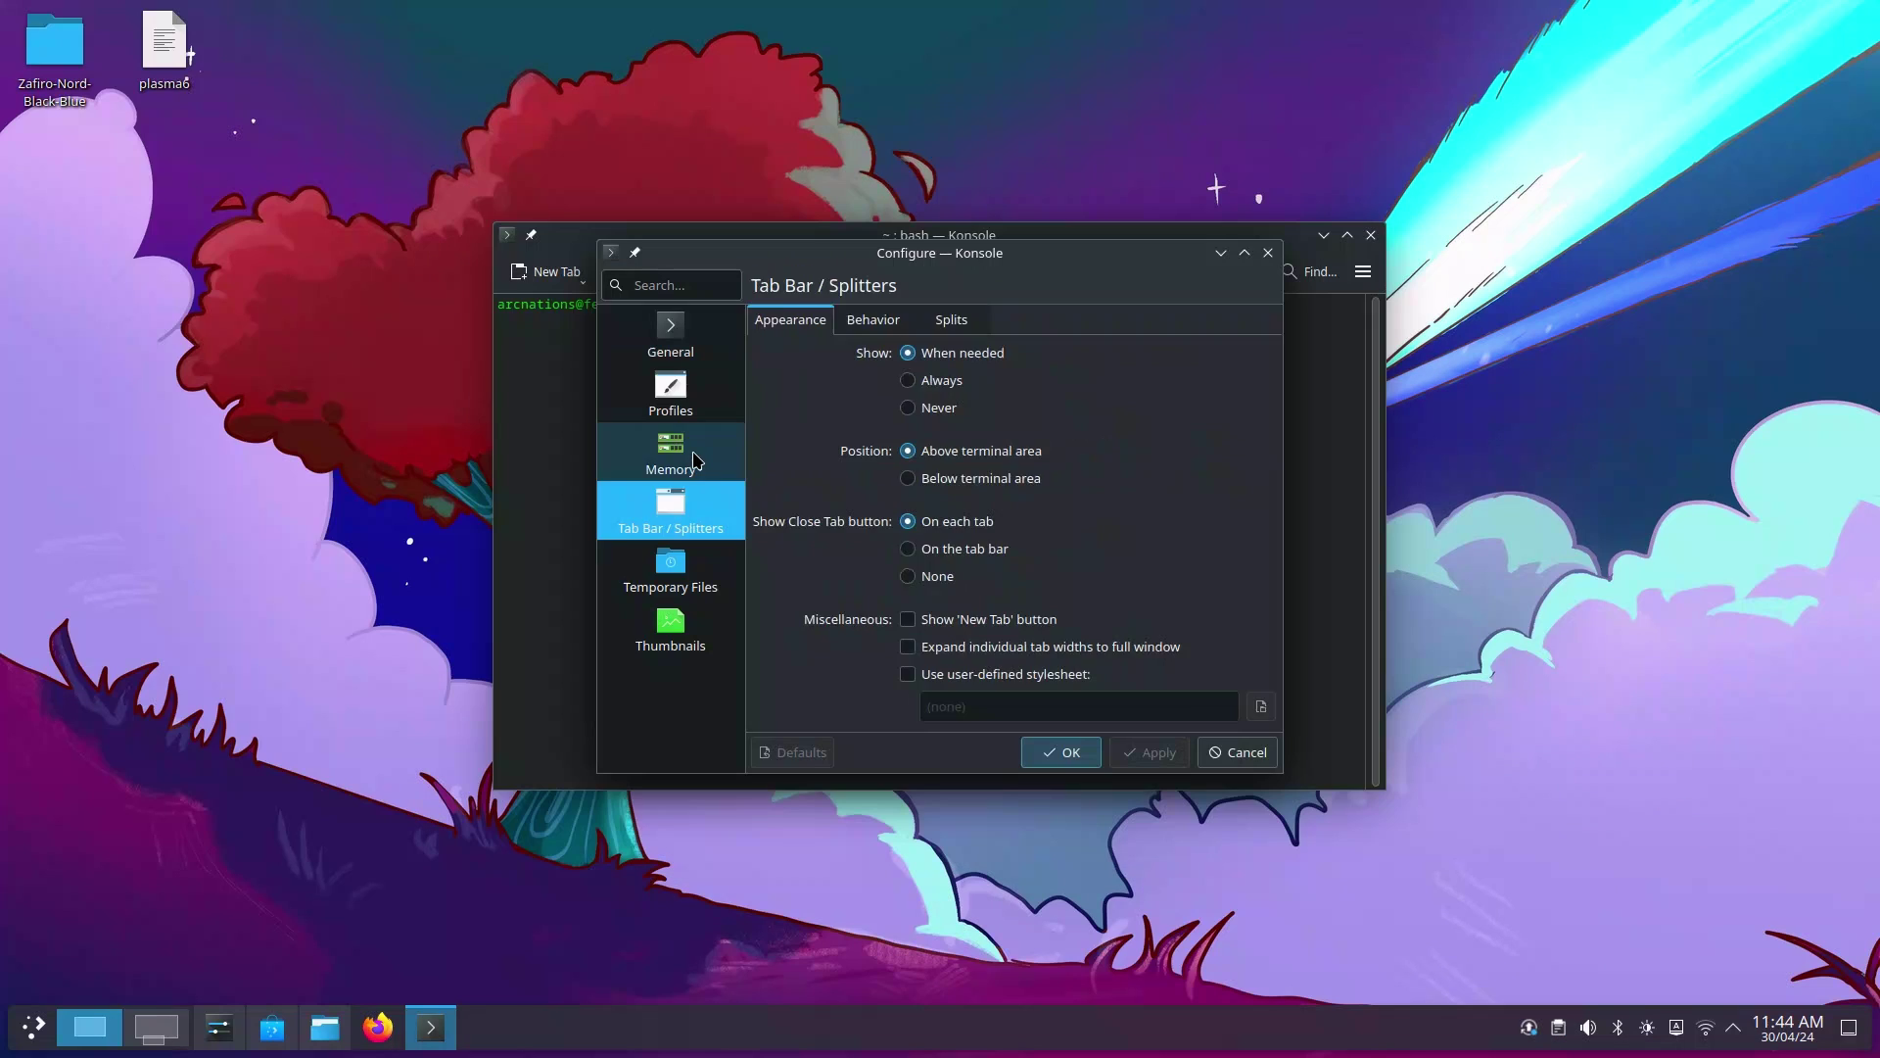
click(695, 459)
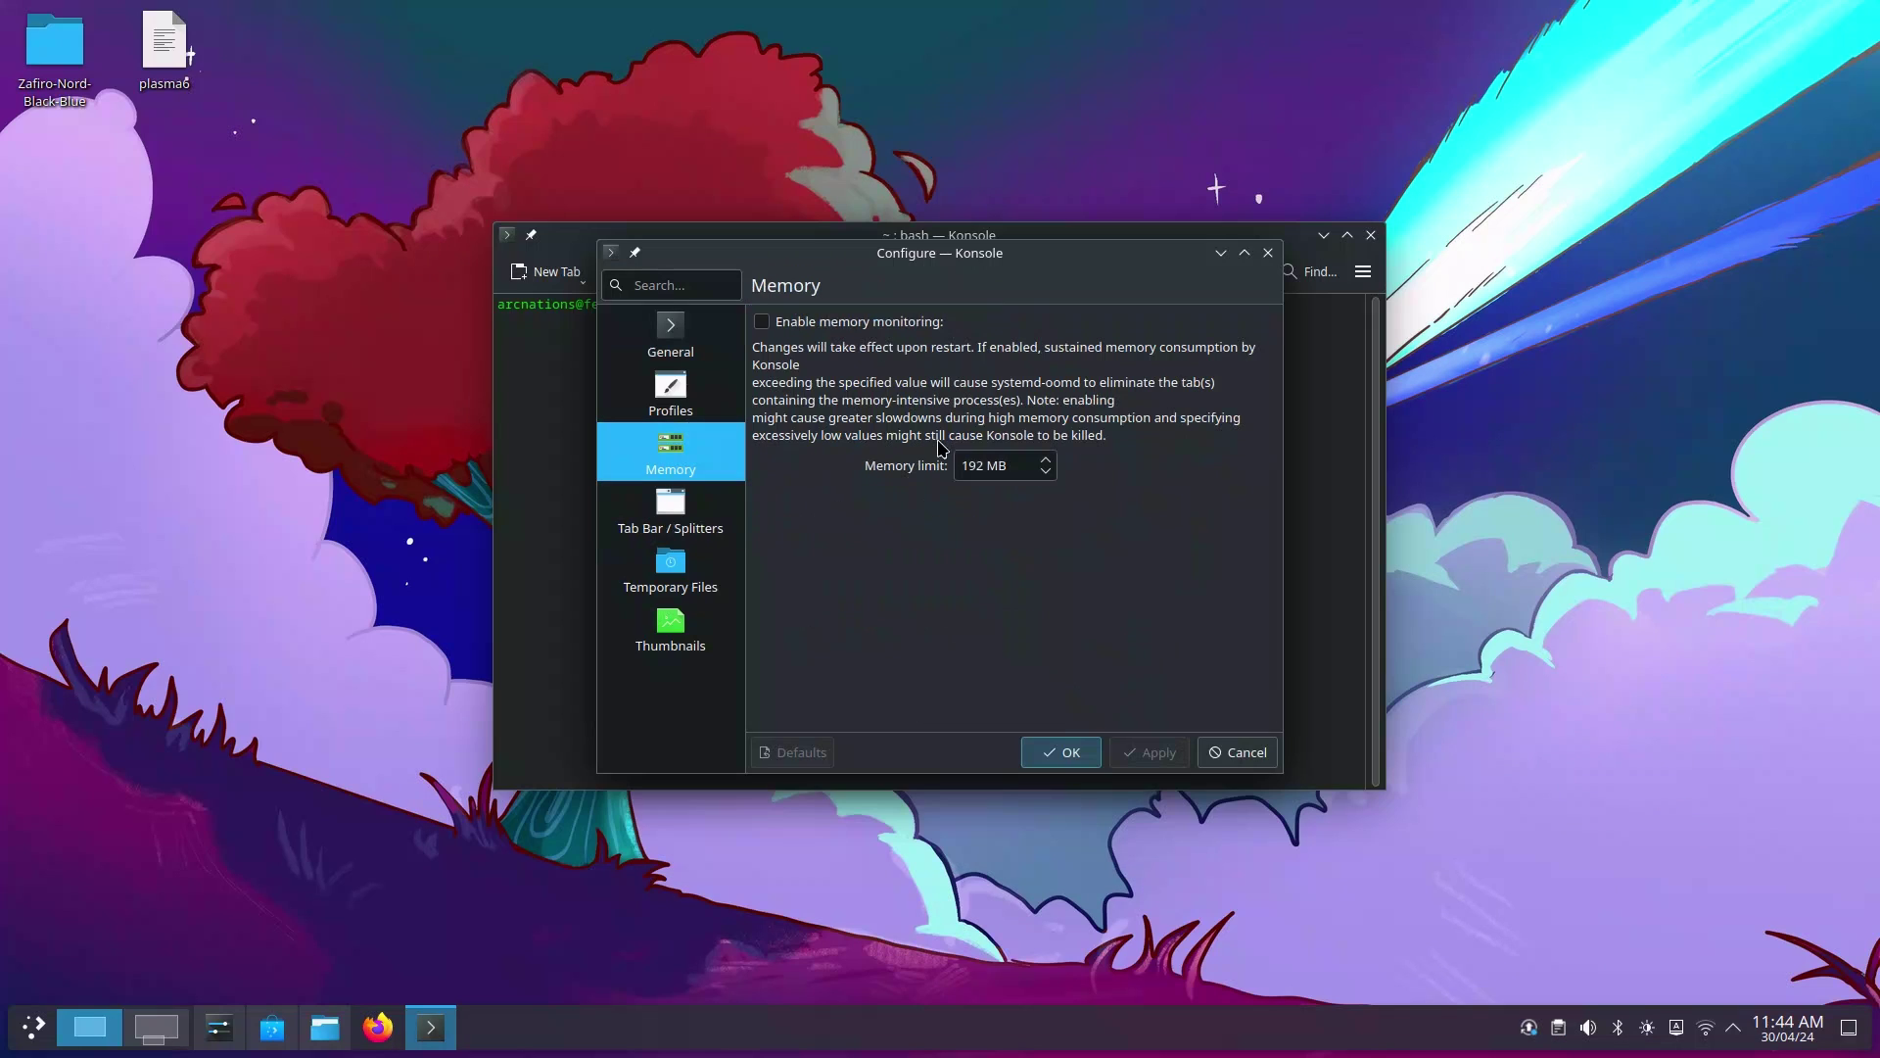
click(772, 323)
click(775, 326)
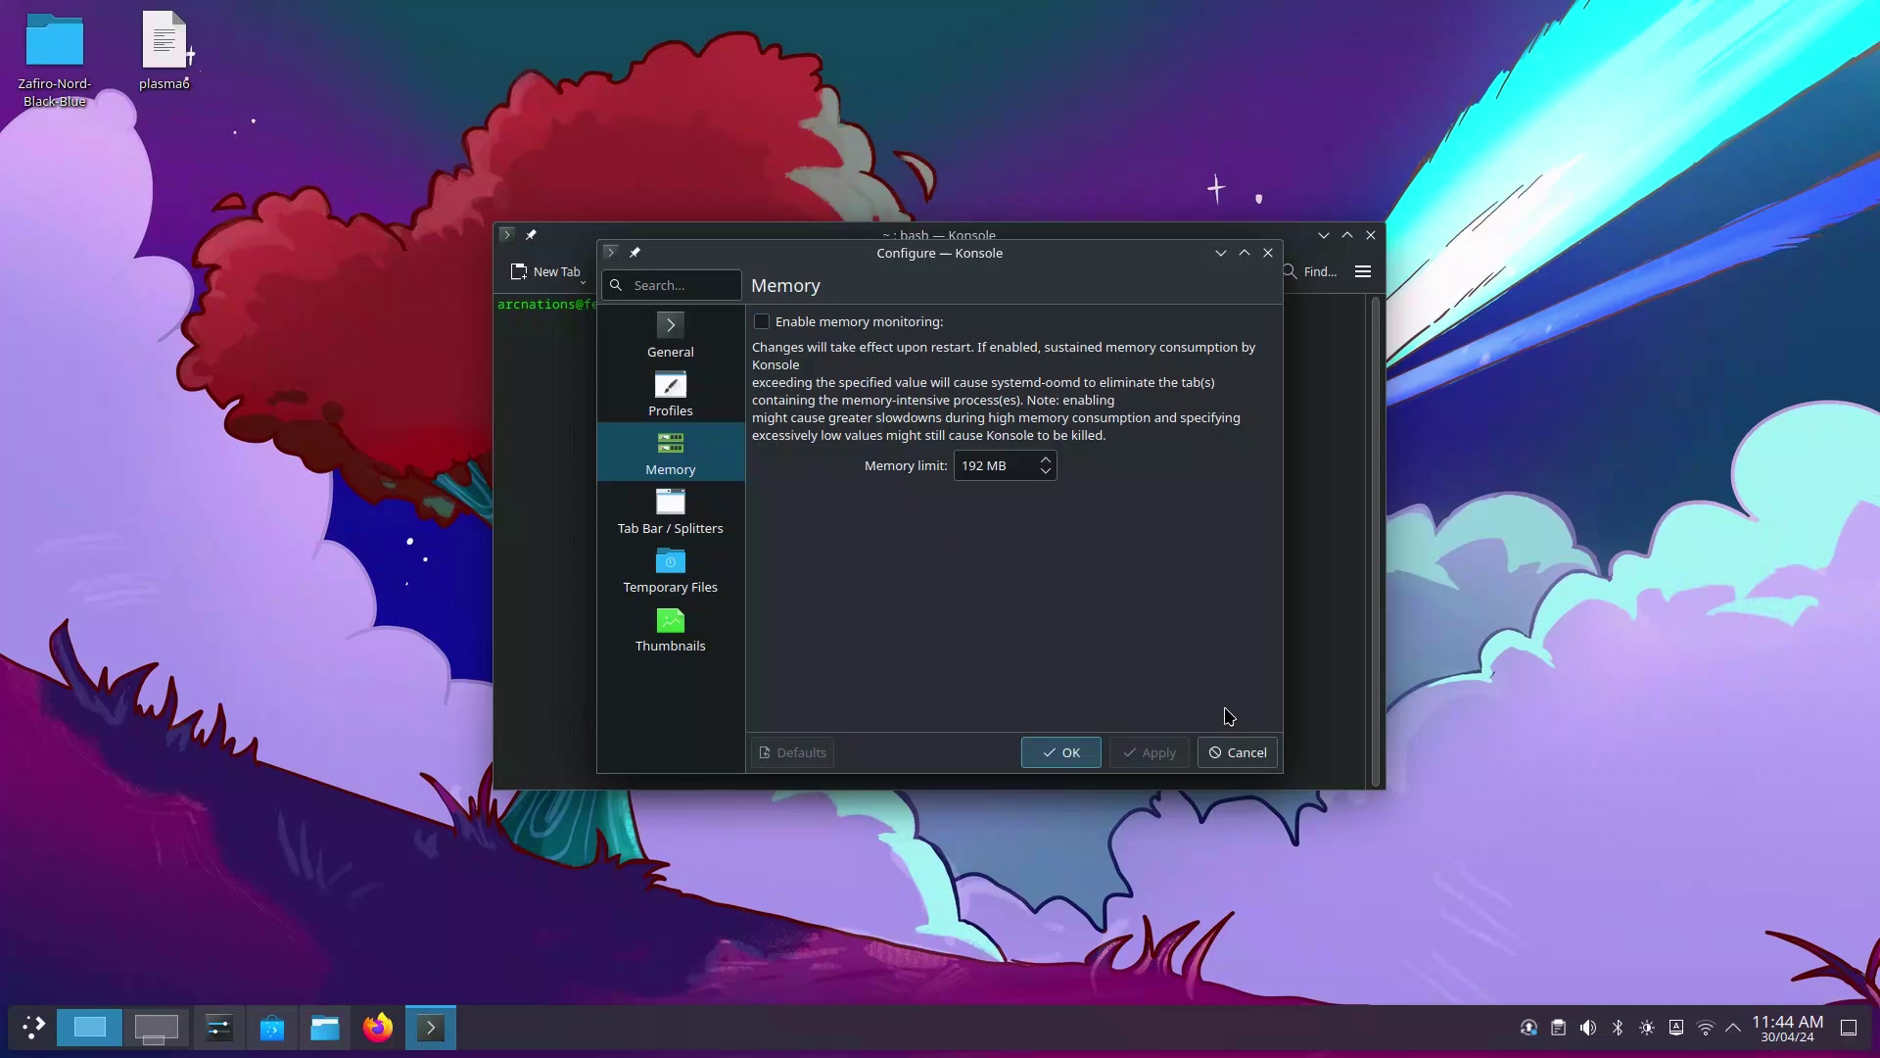
click(1238, 752)
click(167, 1038)
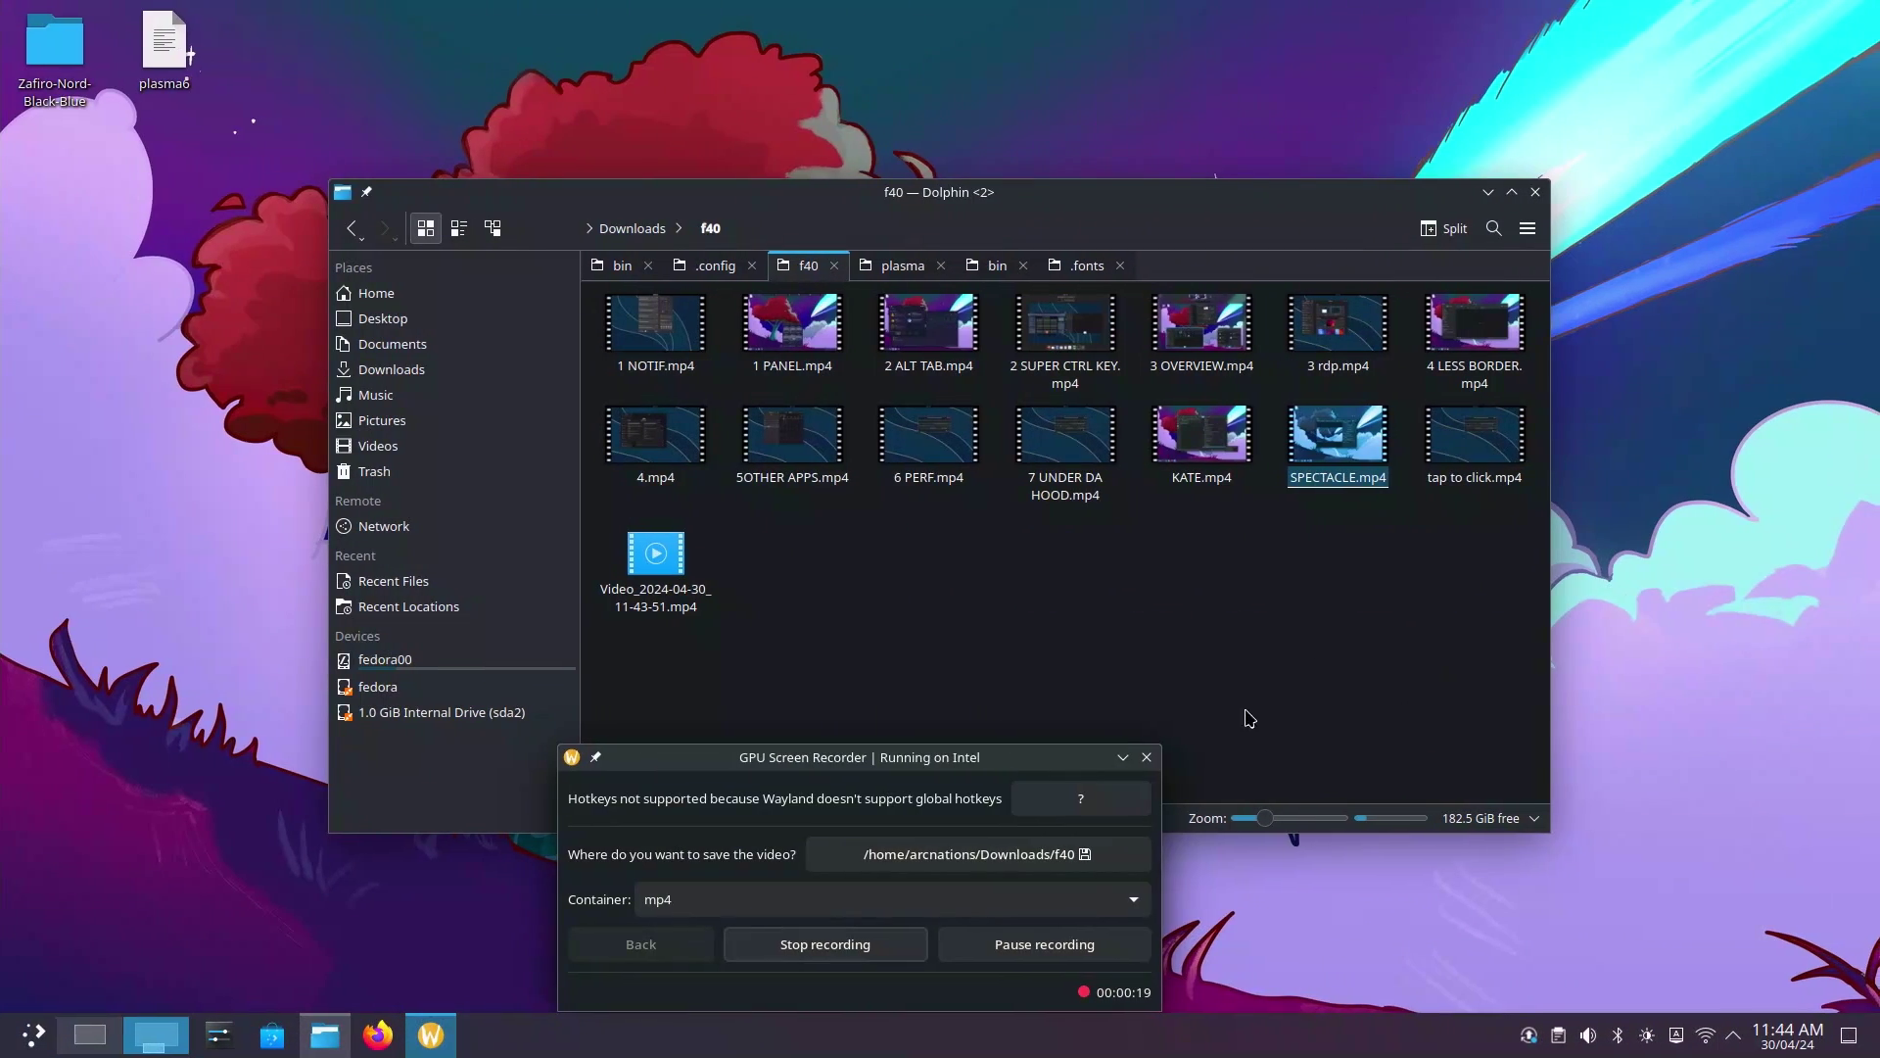